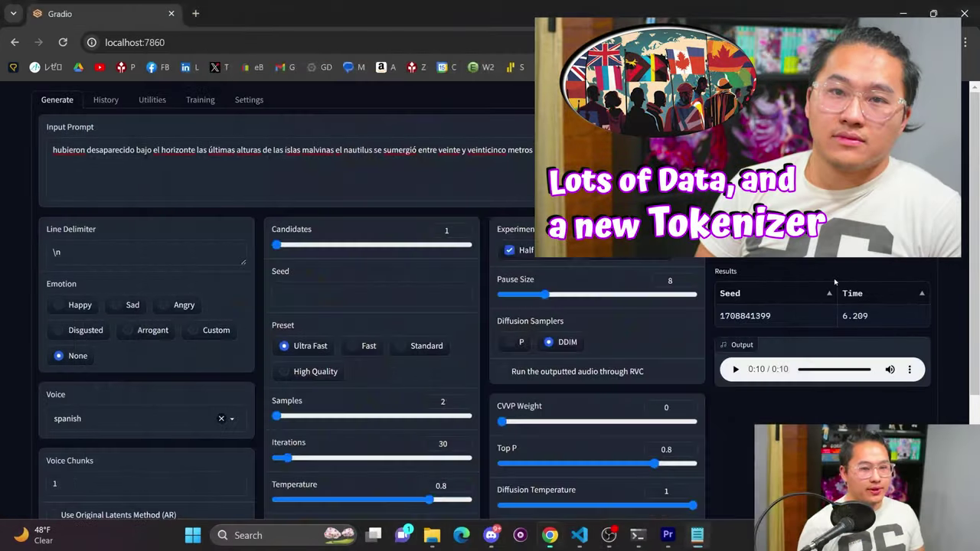
Replace the input prompt with "Hasta el 3 de abril no abandonamos los parajes de la Patagonia." and generate the speech.
key(ctrl+a)
text(Hasta el 3 de abril no abandonamos los parajes de la Patagonia.)
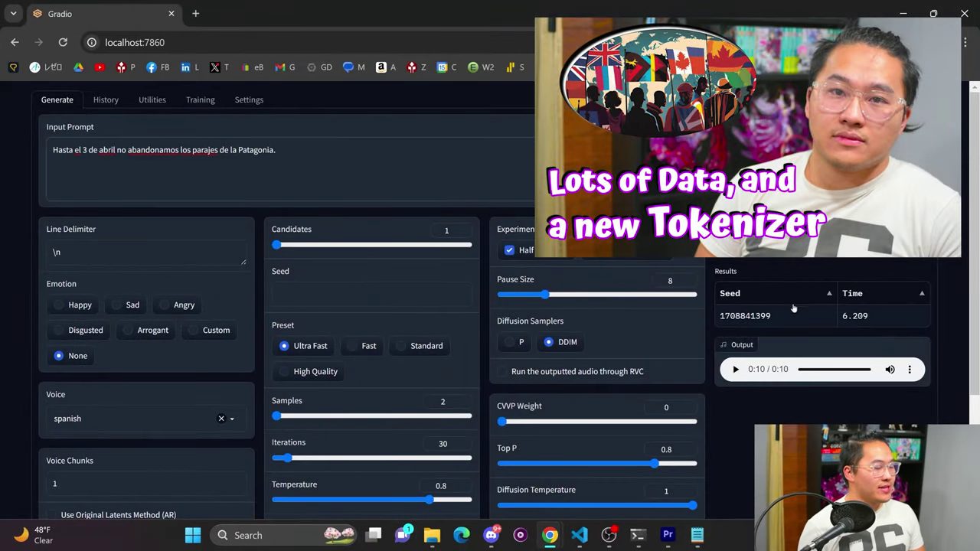
click(822, 238)
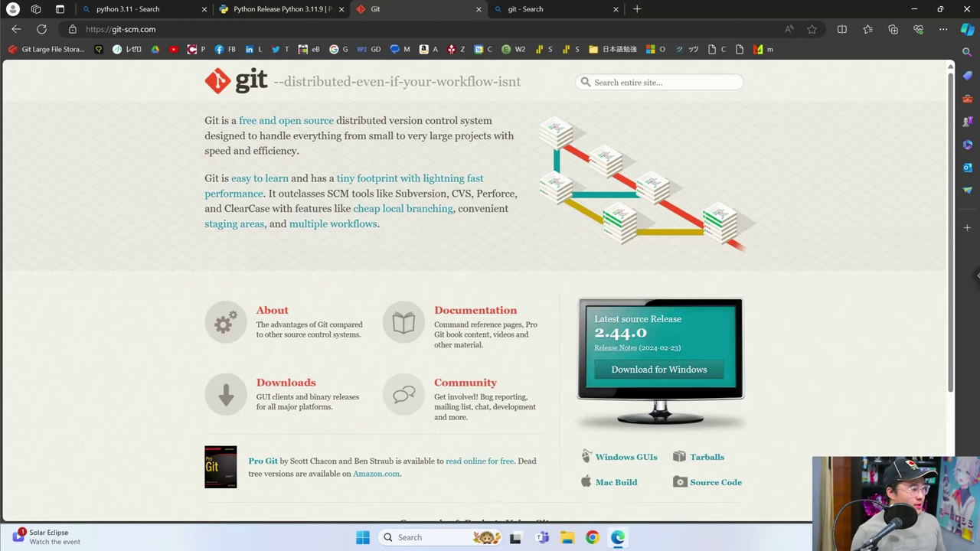
Open Git's Windows download page, and download and launch the 64-bit Windows installer from the Python 3.11.9 release page.
click(640, 371)
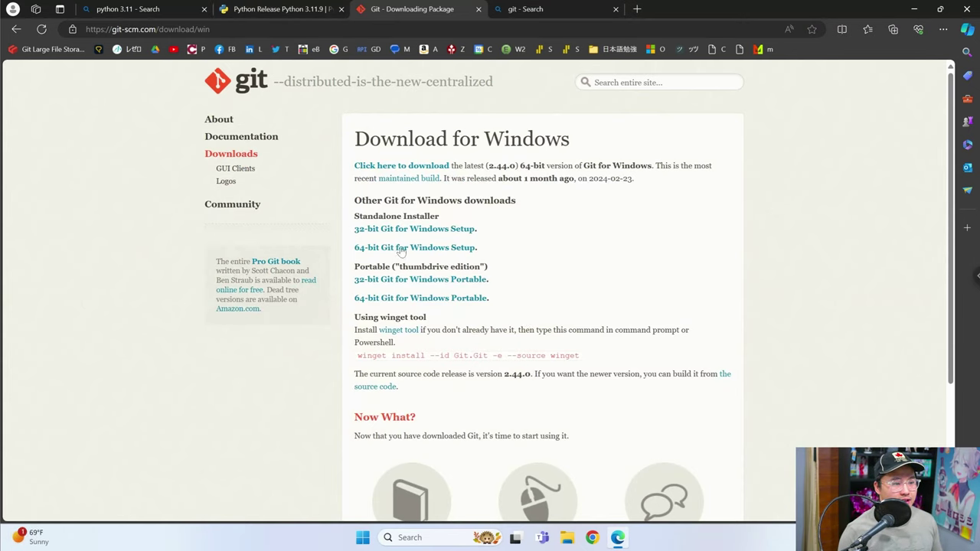
click(282, 12)
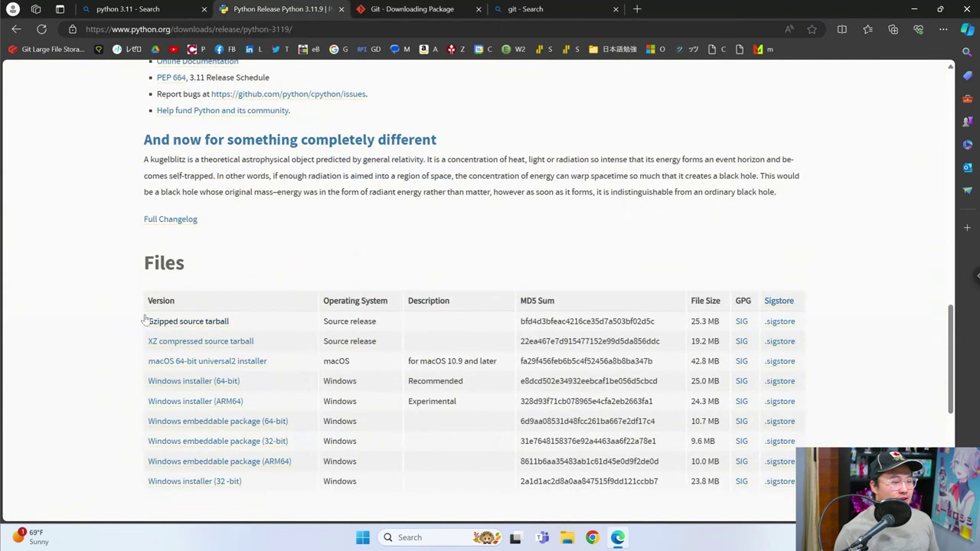
scroll(260, 381, down, 1)
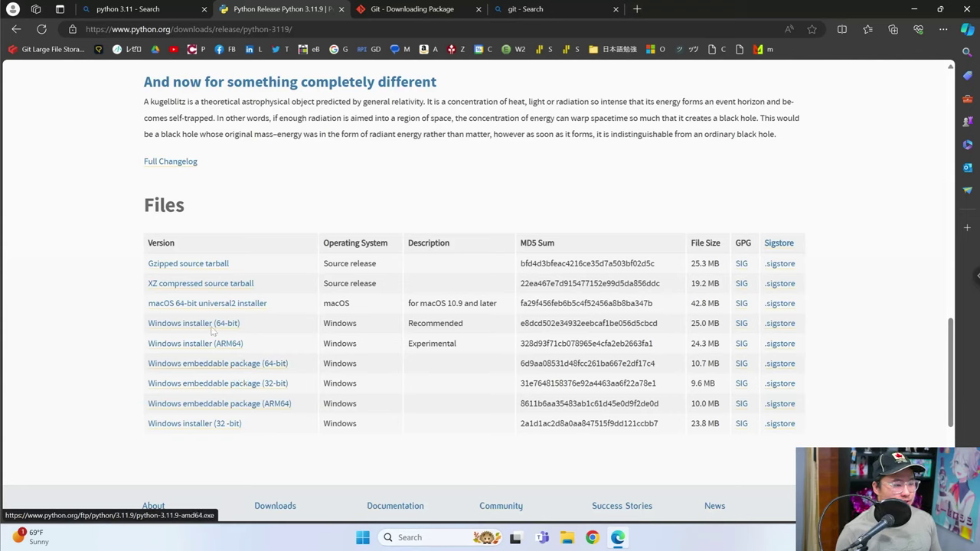
click(258, 323)
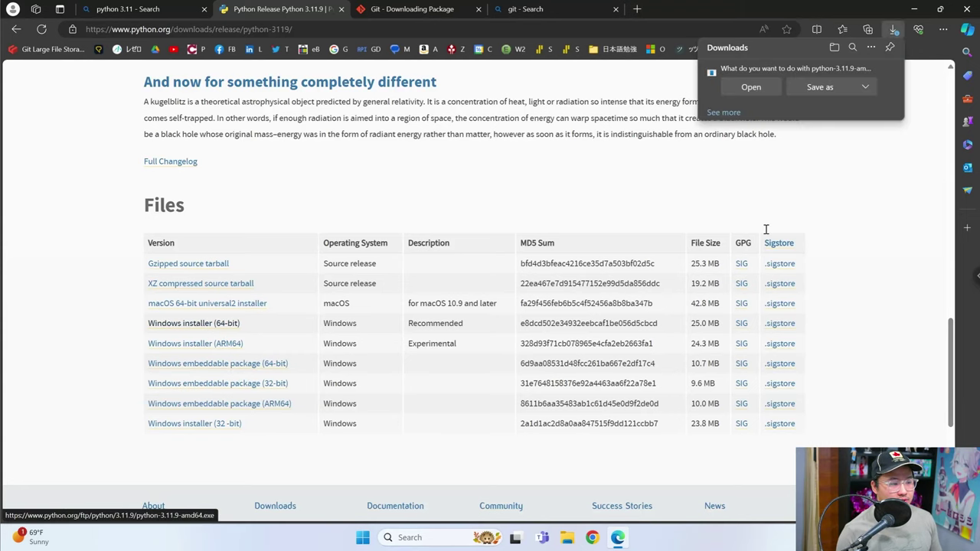
click(750, 88)
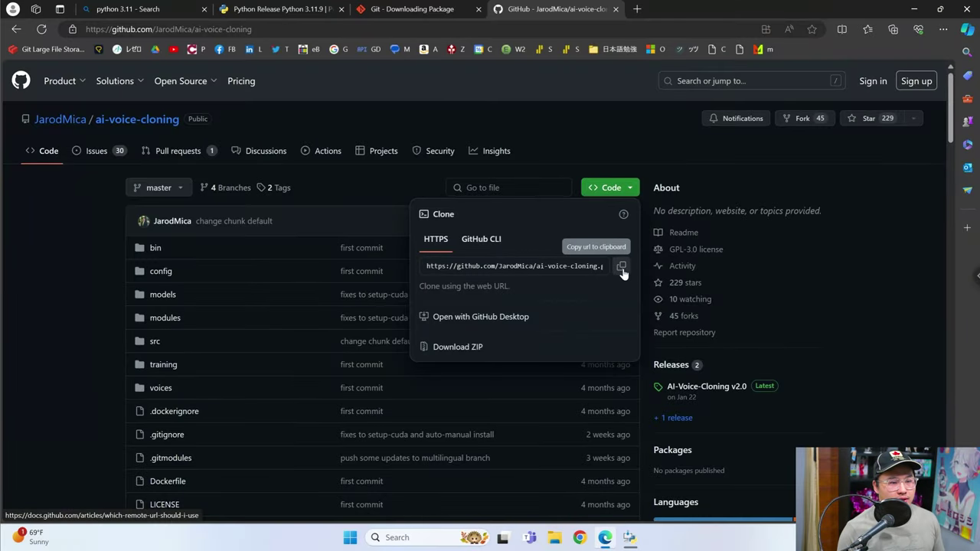
Copy the HTTPS clone URL of the ai-voice-cloning repository and close the Python installer.
click(620, 265)
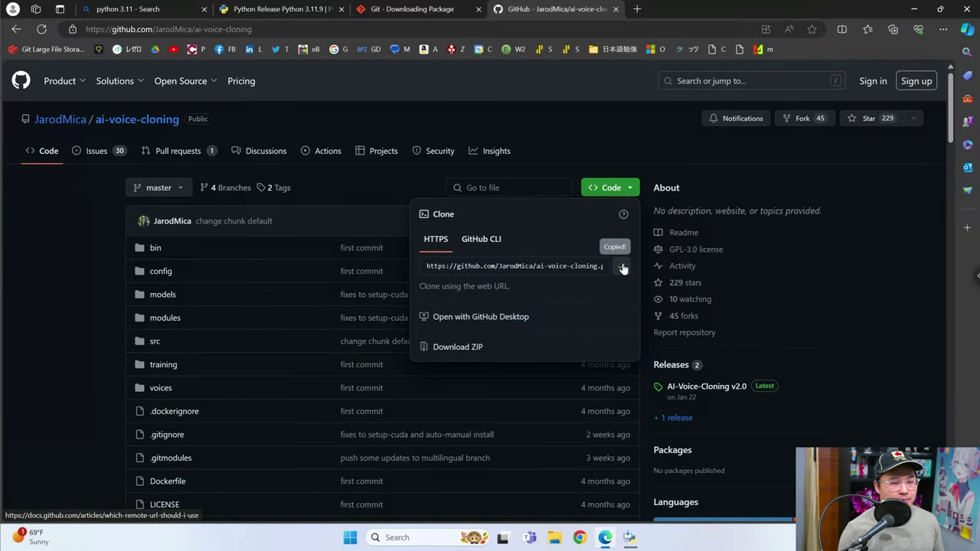
click(104, 259)
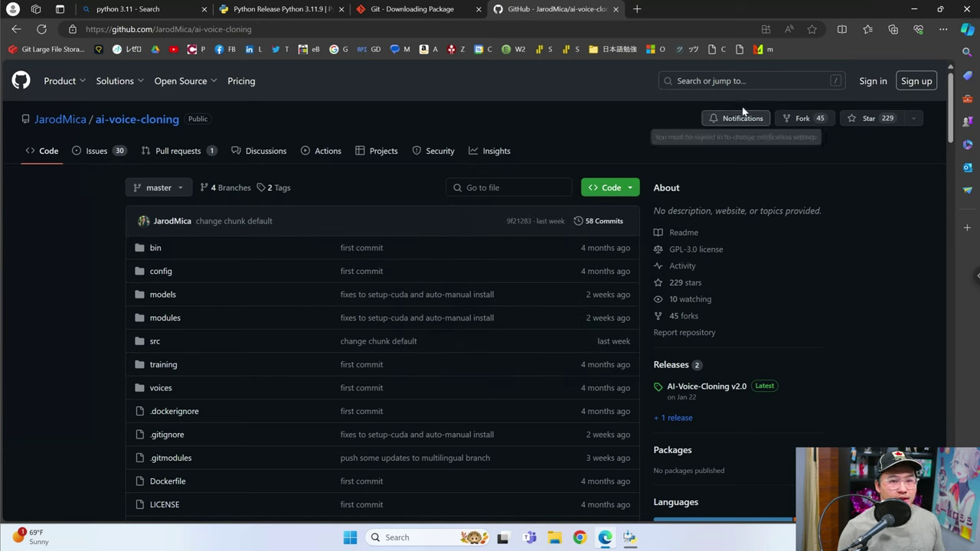
click(629, 537)
click(646, 362)
click(439, 537)
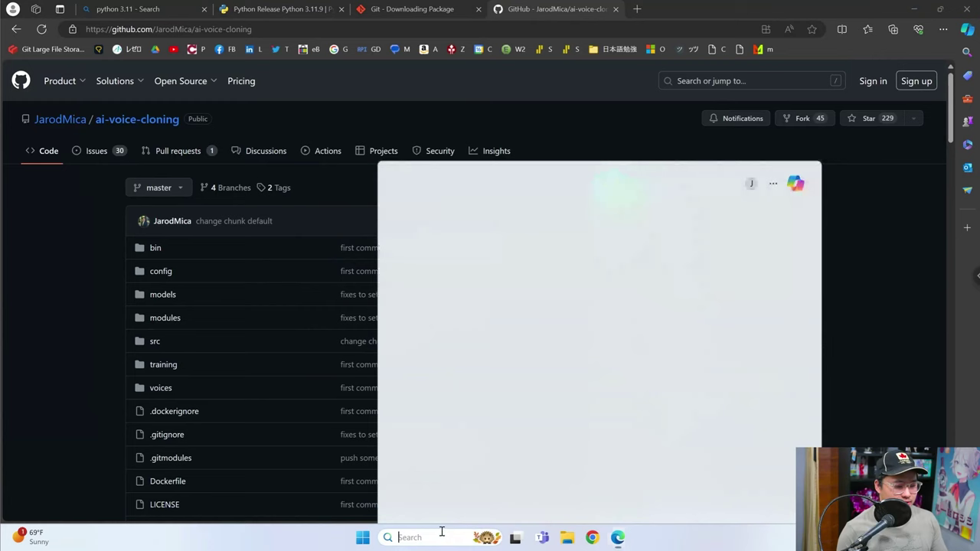
text(cmd)
key(Return)
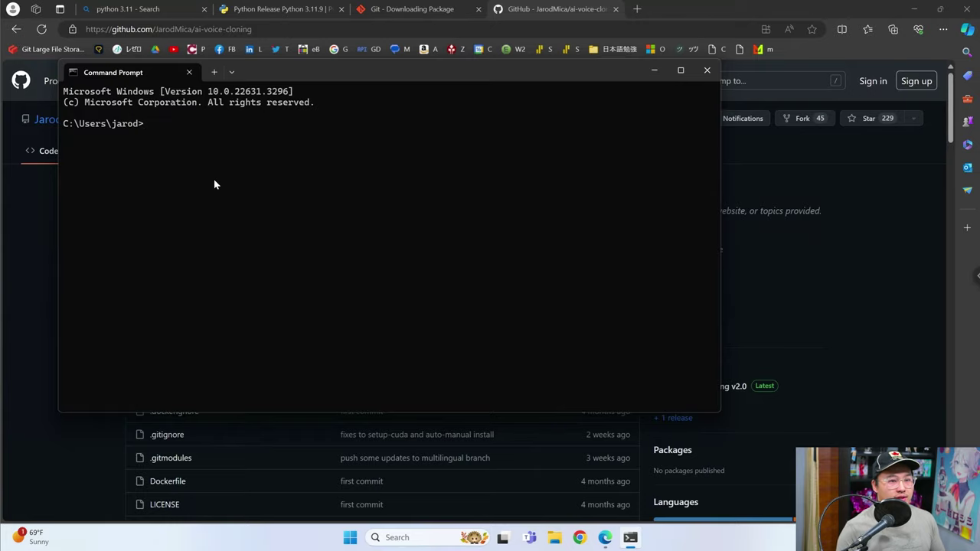
click(706, 70)
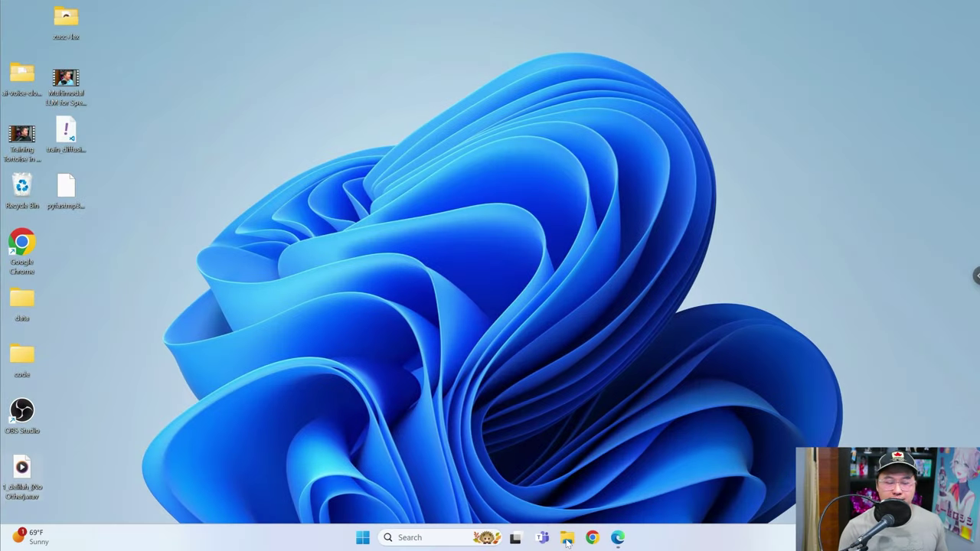
Open the Desktop folder in File Explorer and start a command prompt from that location.
key(super+e)
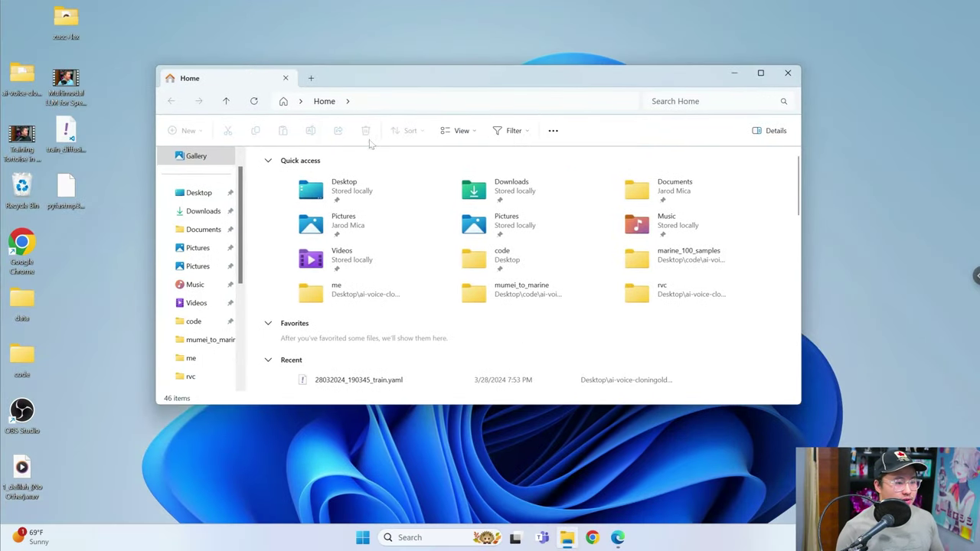
click(199, 193)
click(382, 101)
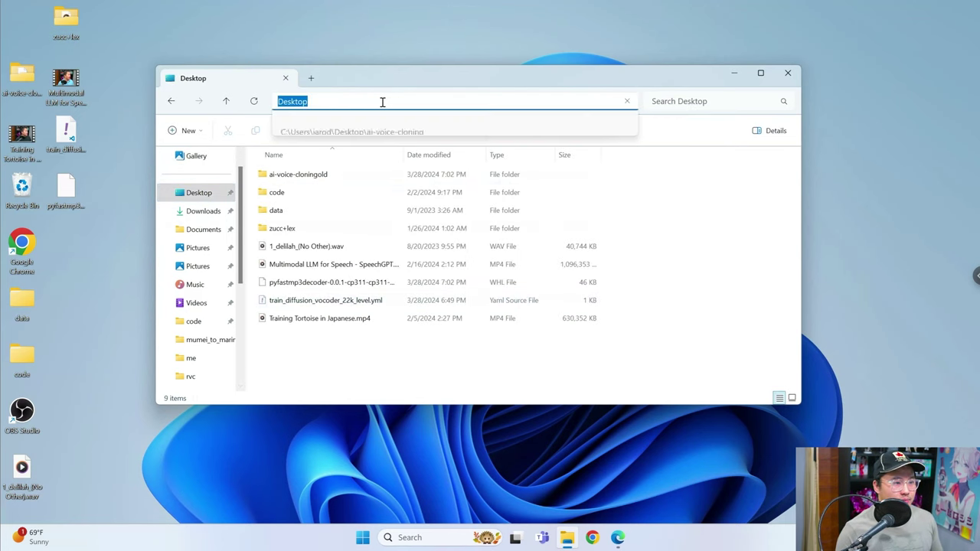
text(cmd)
key(Return)
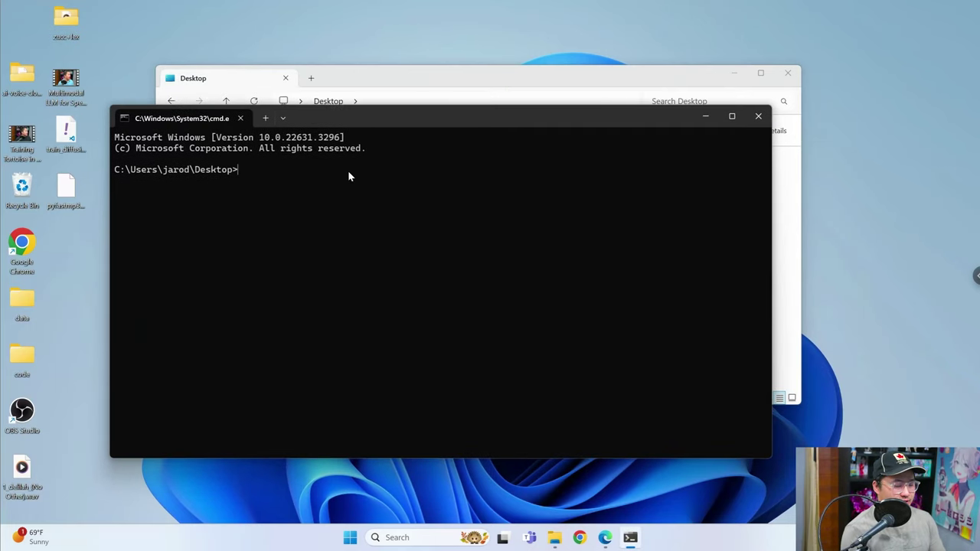
Clone the ai-voice-cloning GitHub repository to the Desktop using git clone with the copied URL.
text(git clone)
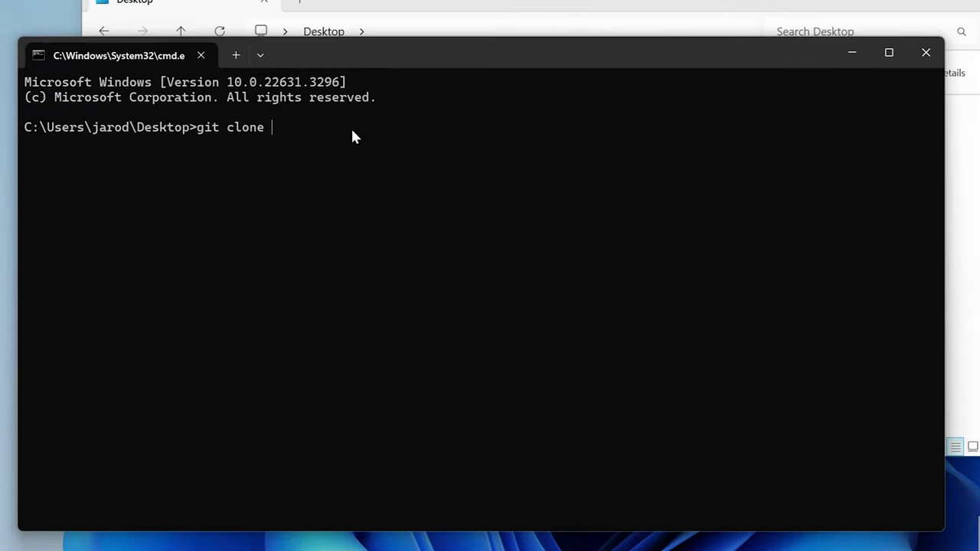
key(ctrl+v)
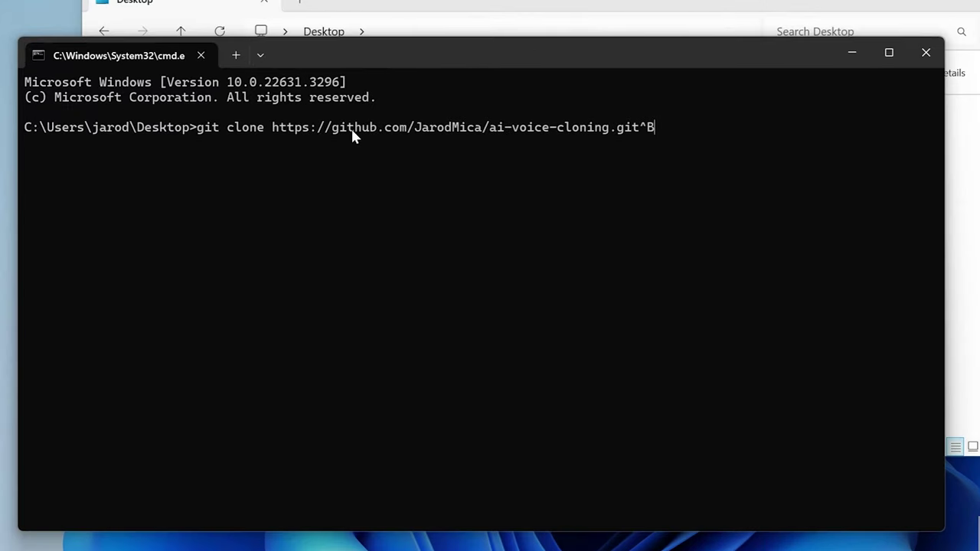
key(Return)
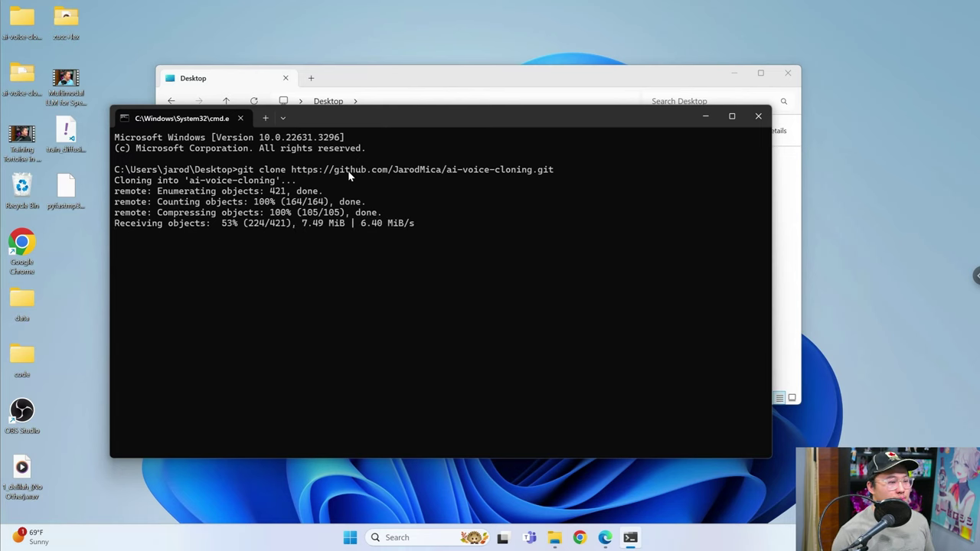
Open the cloned ai-voice-cloning folder and run setup-cuda.bat.
double_click(21, 18)
scroll(454, 298, down, 2)
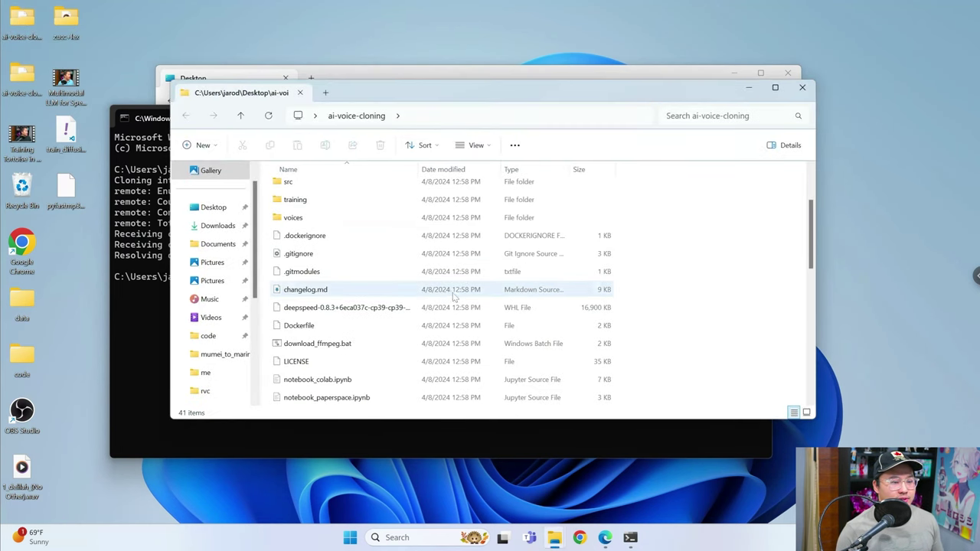
scroll(454, 299, down, 3)
scroll(536, 260, down, 3)
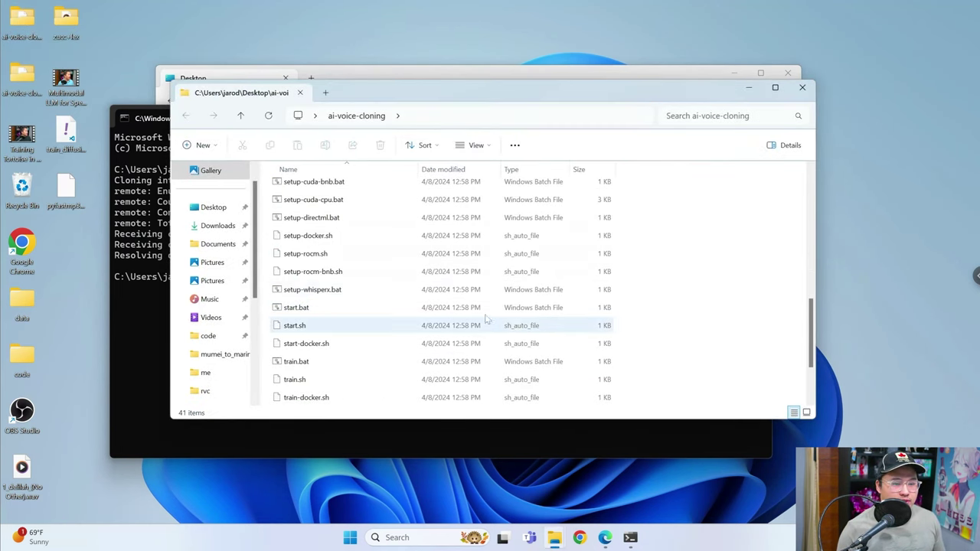
scroll(405, 283, up, 1)
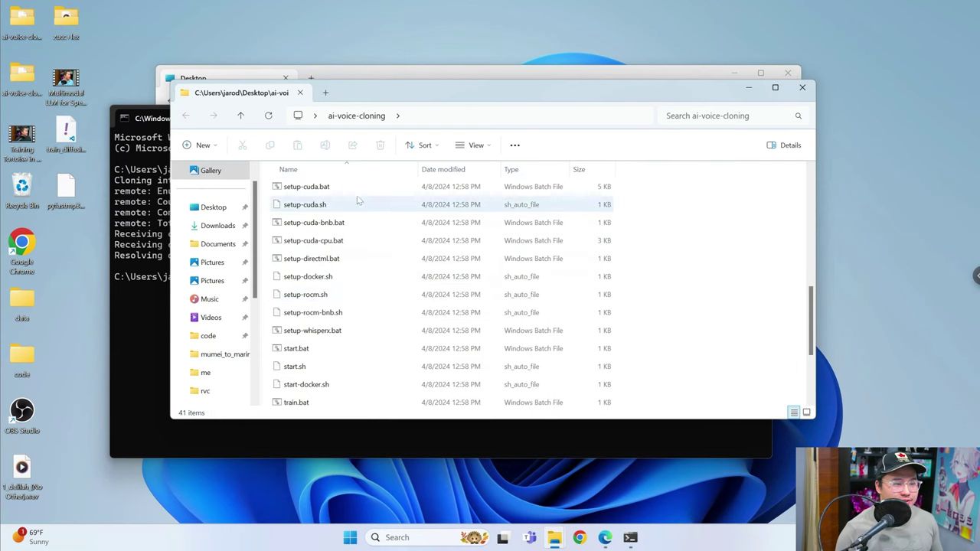
scroll(352, 196, up, 1)
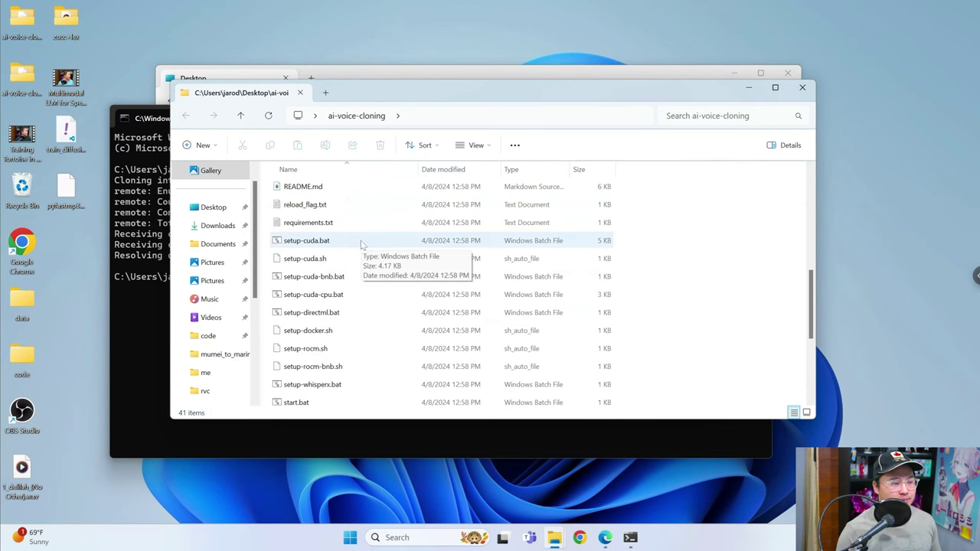
double_click(360, 240)
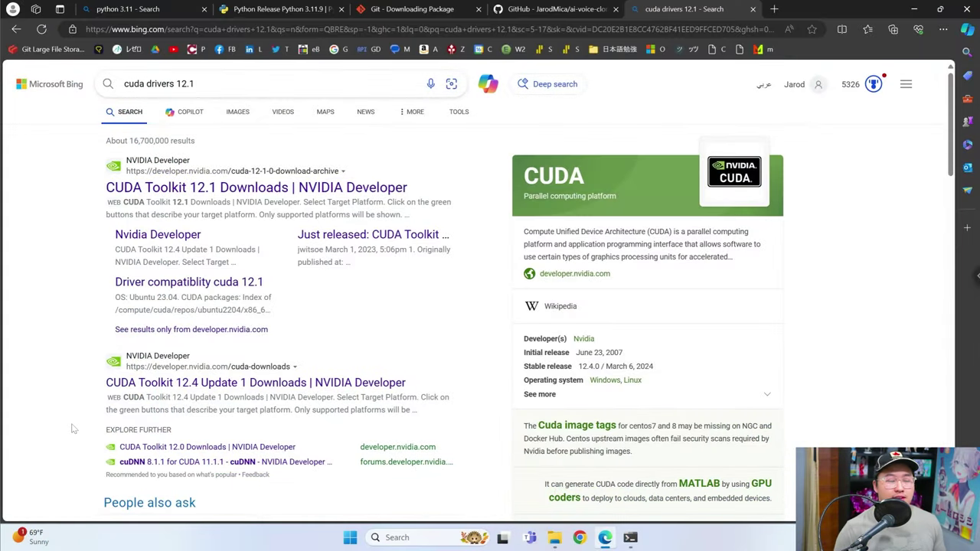
Open NVIDIA's CUDA Toolkit 12.1 download page from the search results and select Windows, x86_64 and version 11.
click(247, 190)
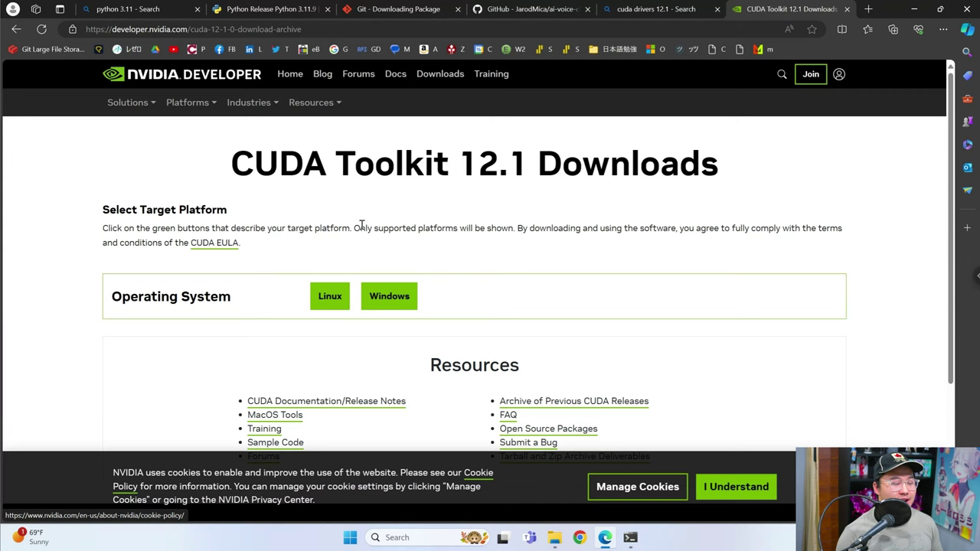
click(383, 303)
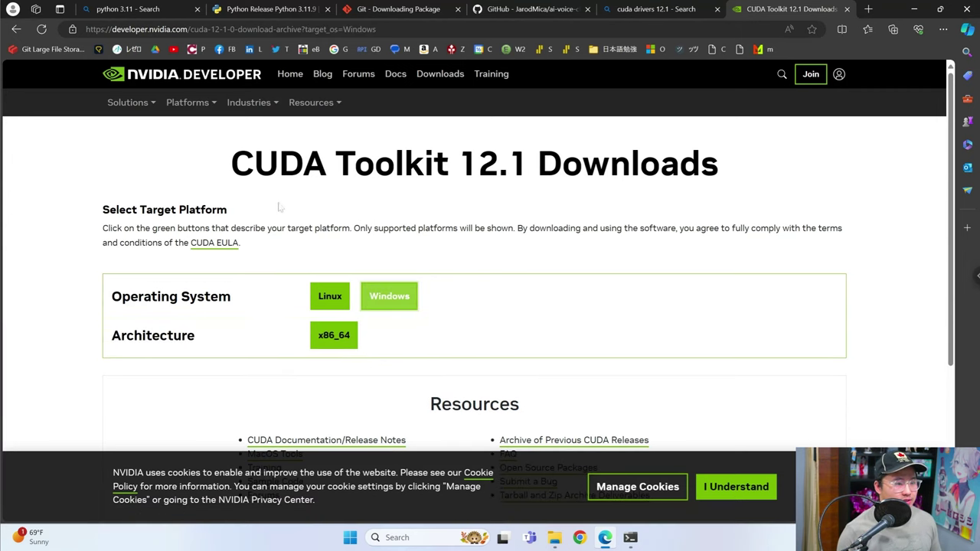
click(334, 335)
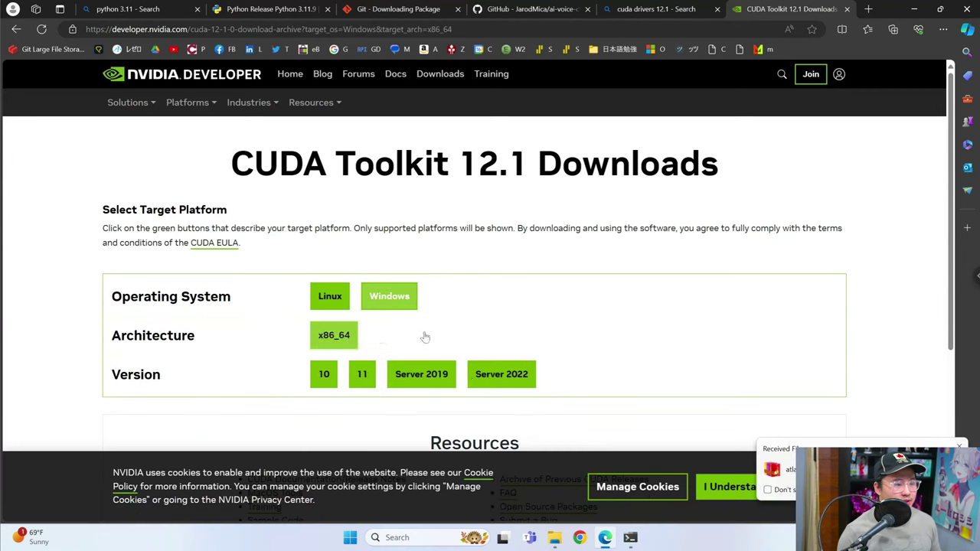
click(361, 374)
scroll(357, 404, down, 1)
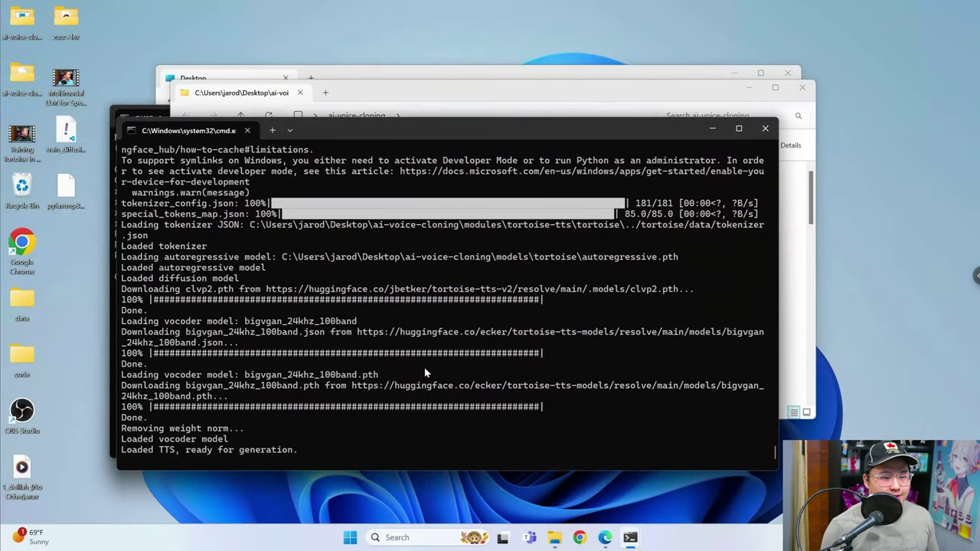
scroll(775, 450, up, 10)
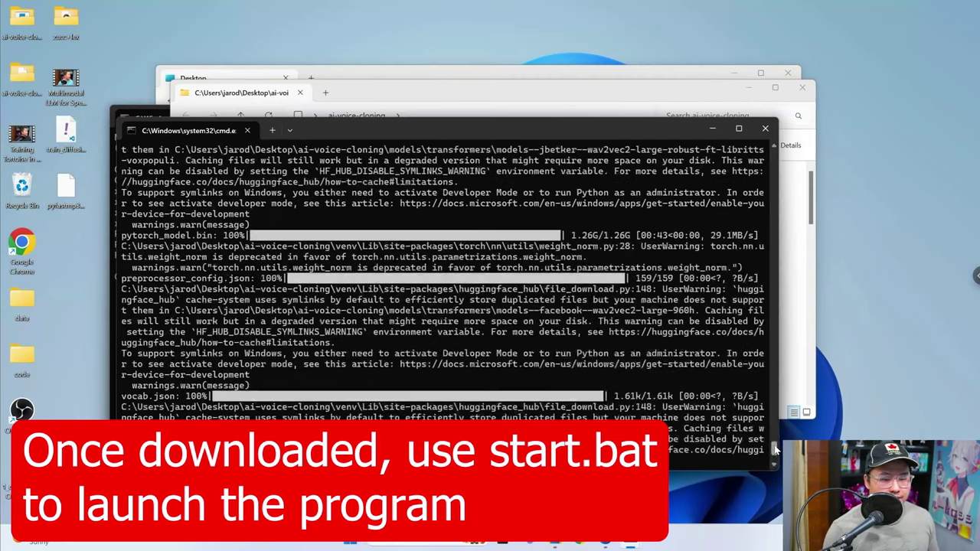
scroll(775, 450, down, 10)
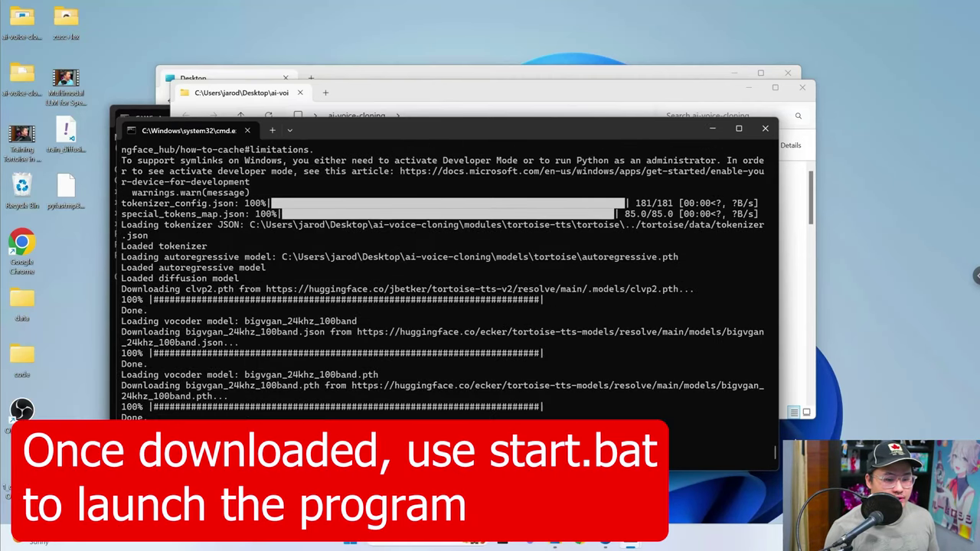
scroll(775, 452, up, 10)
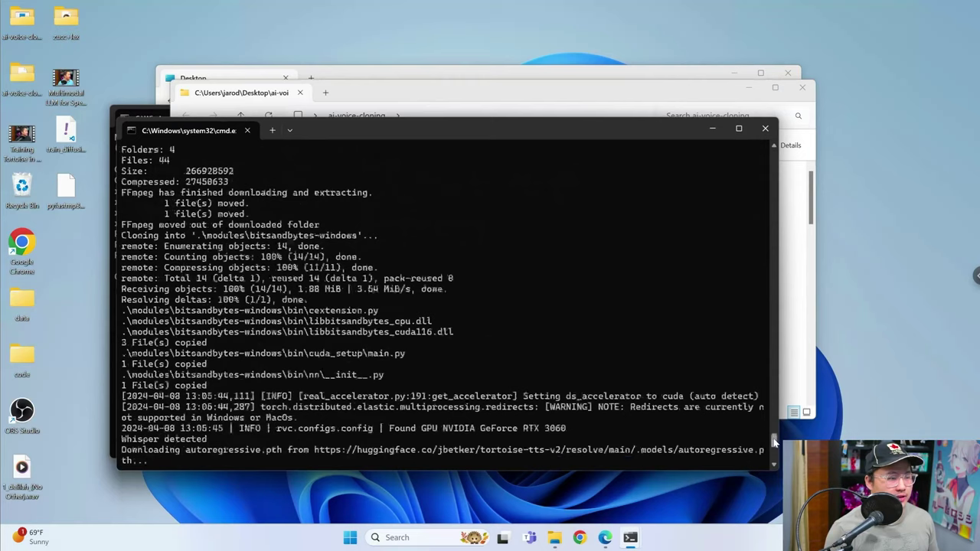
scroll(528, 372, down, 7)
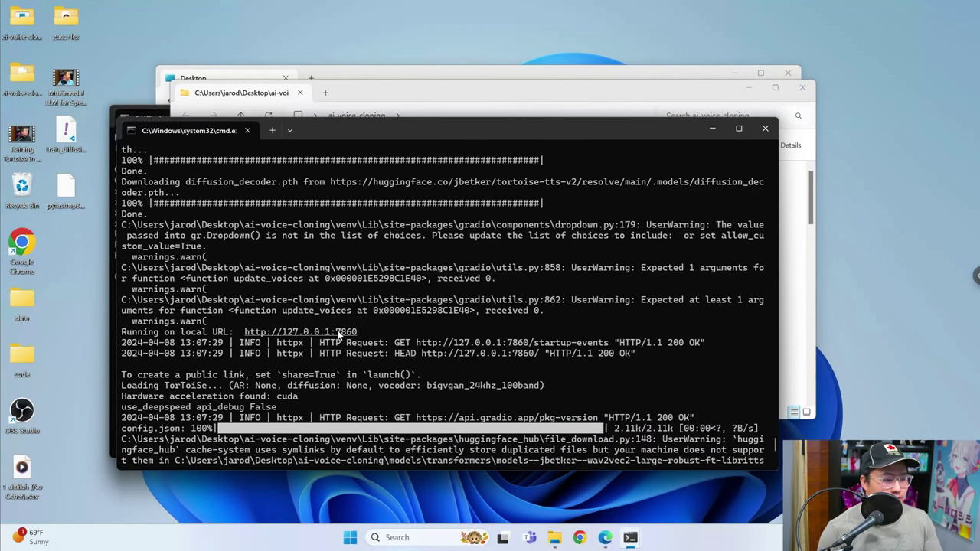
ctrl+click(343, 333)
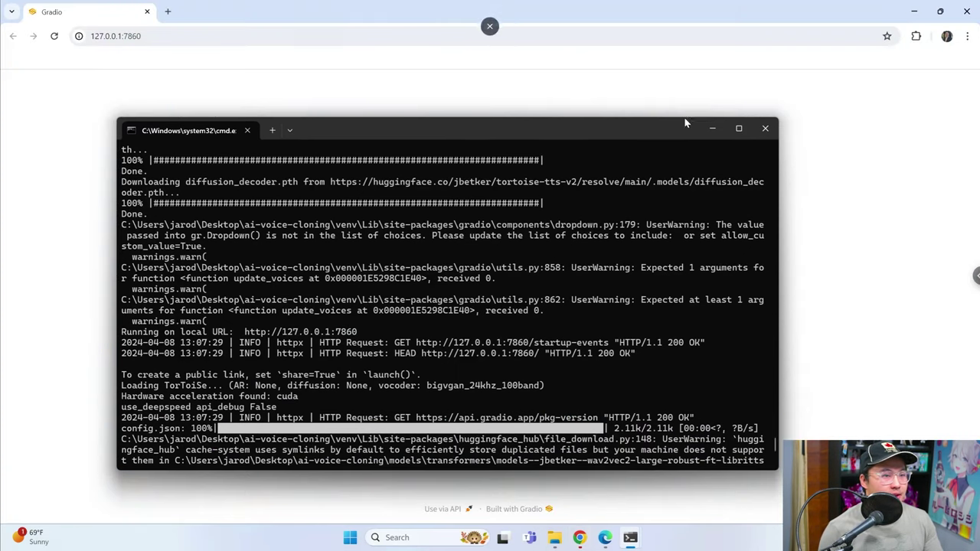
Switch to Microsoft Edge and open localhost:7860 in a new tab.
click(428, 70)
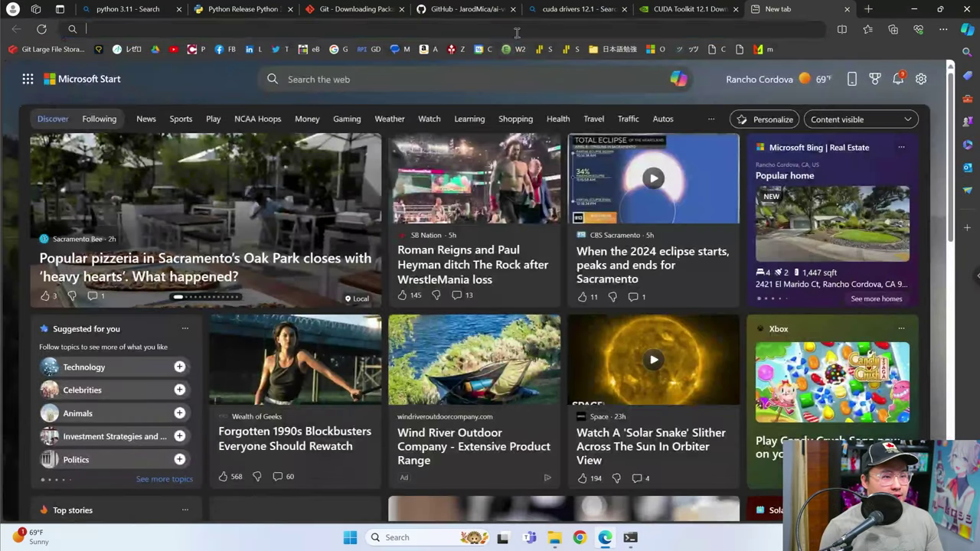
click(516, 31)
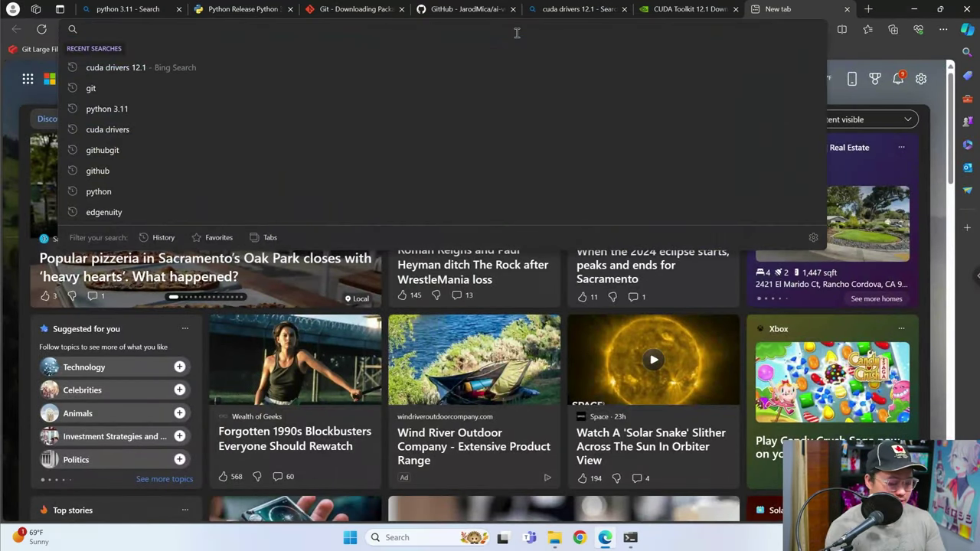
text(localhost:)
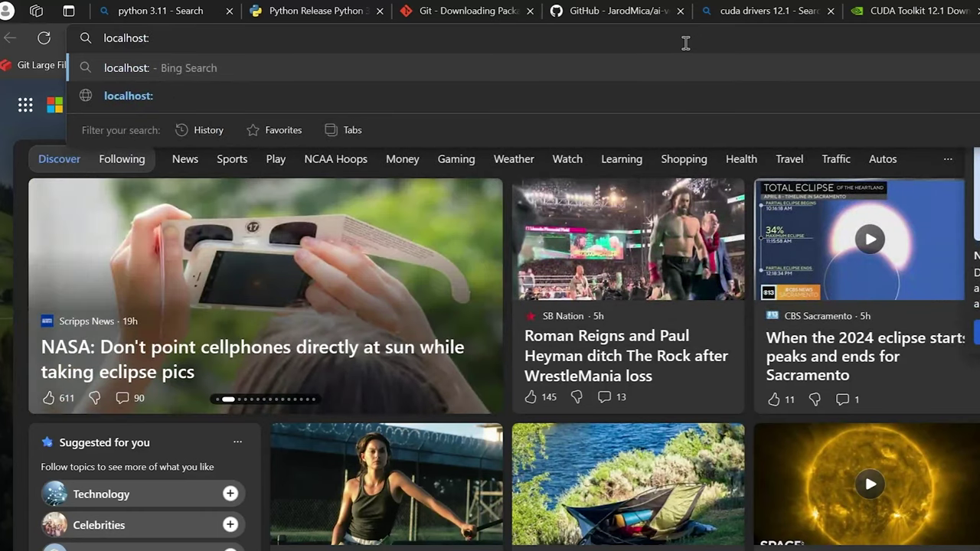
text(7860)
key(Return)
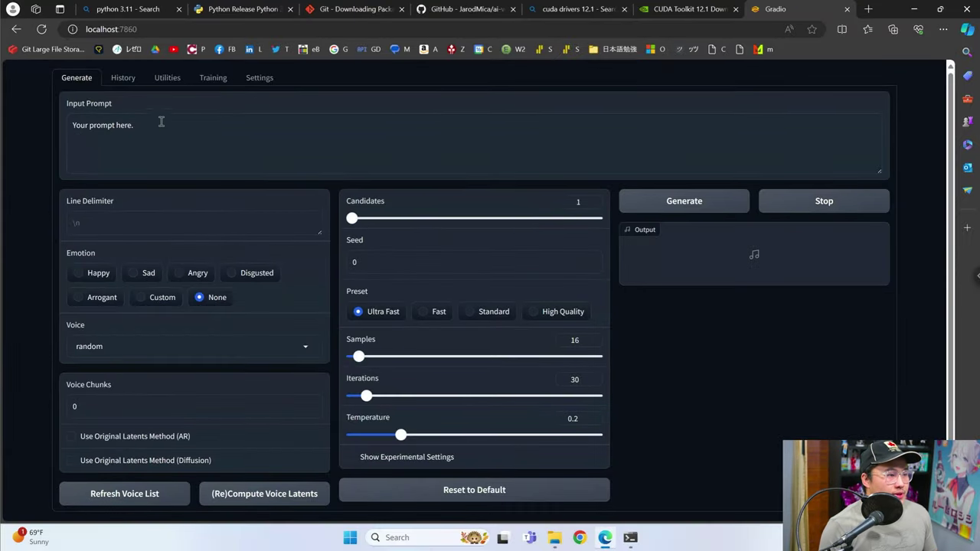
Generate speech from the default prompt using the random voice, the Ultra Fast preset and 2 samples.
drag(161, 121, 51, 170)
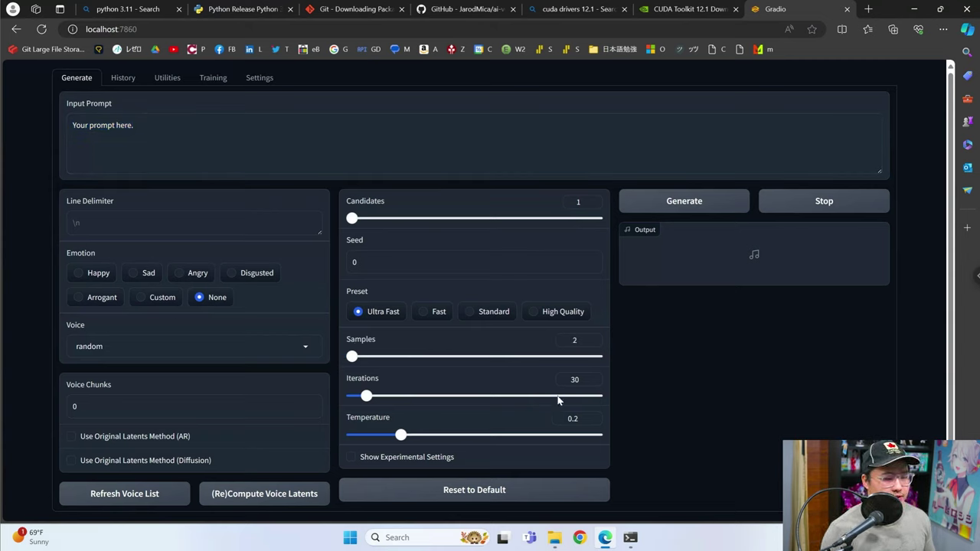
click(255, 346)
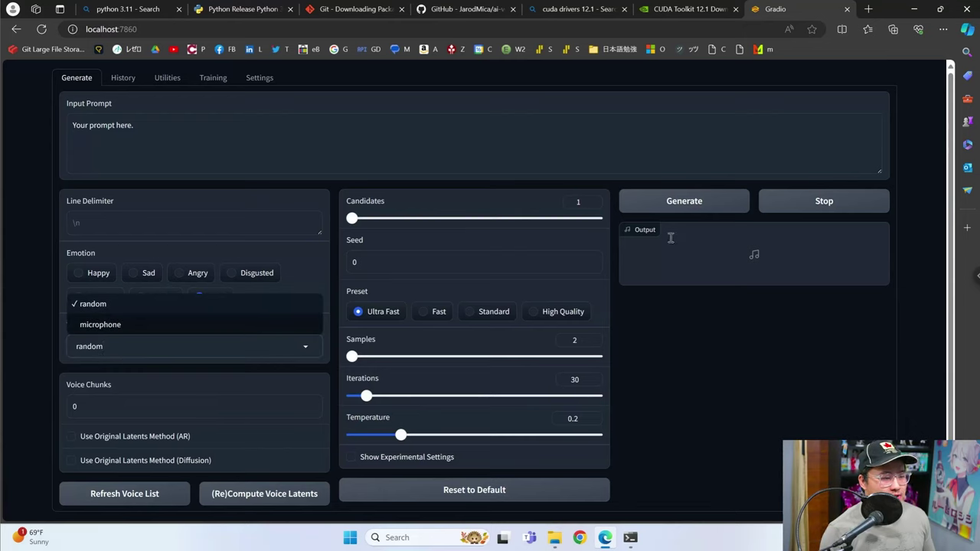
click(700, 345)
click(692, 208)
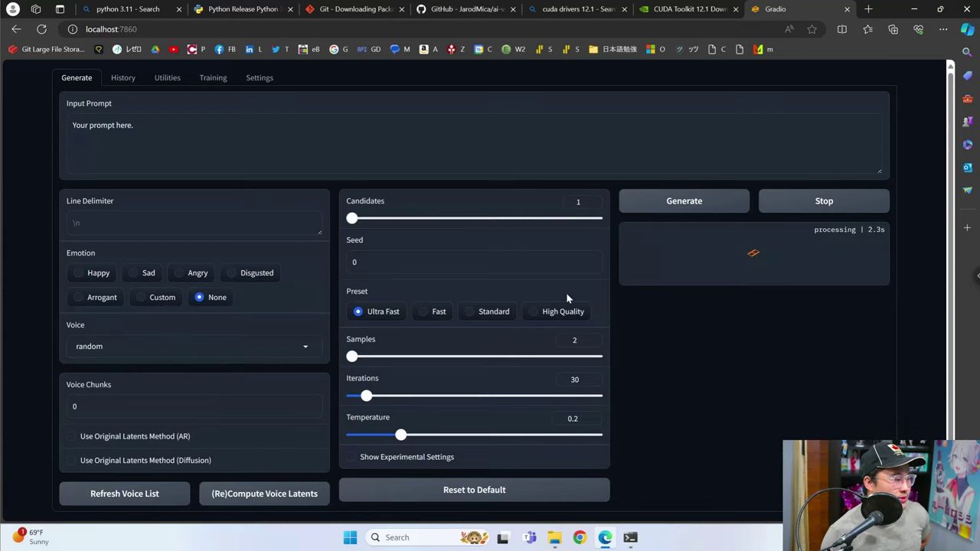
Bring up the terminal window and examine the latest generation log output.
triple_click(185, 127)
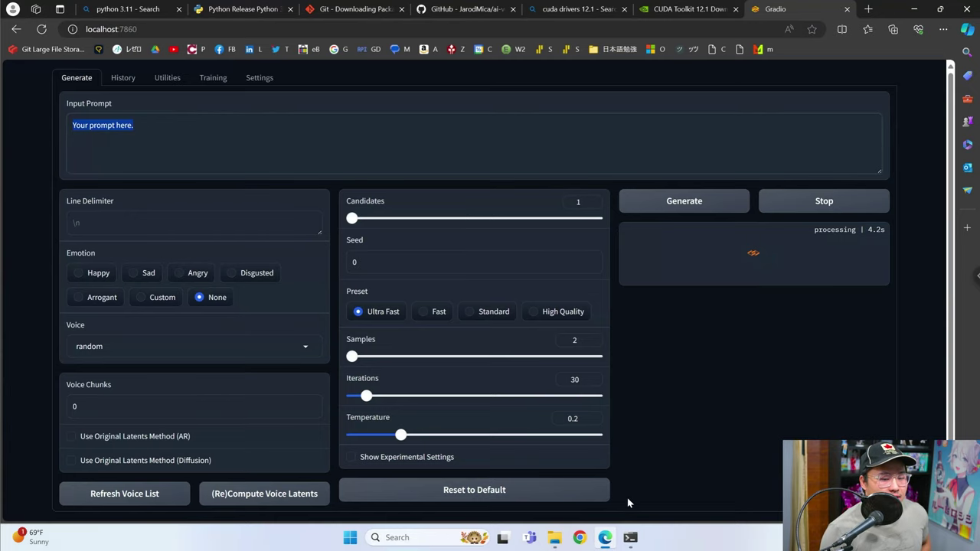
mouse_move(630, 537)
click(689, 471)
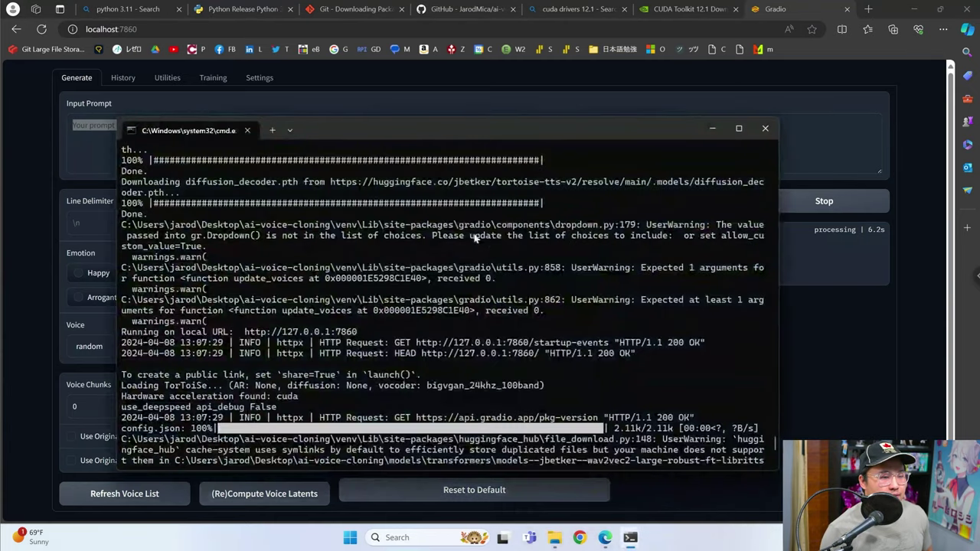
drag(438, 132, 419, 117)
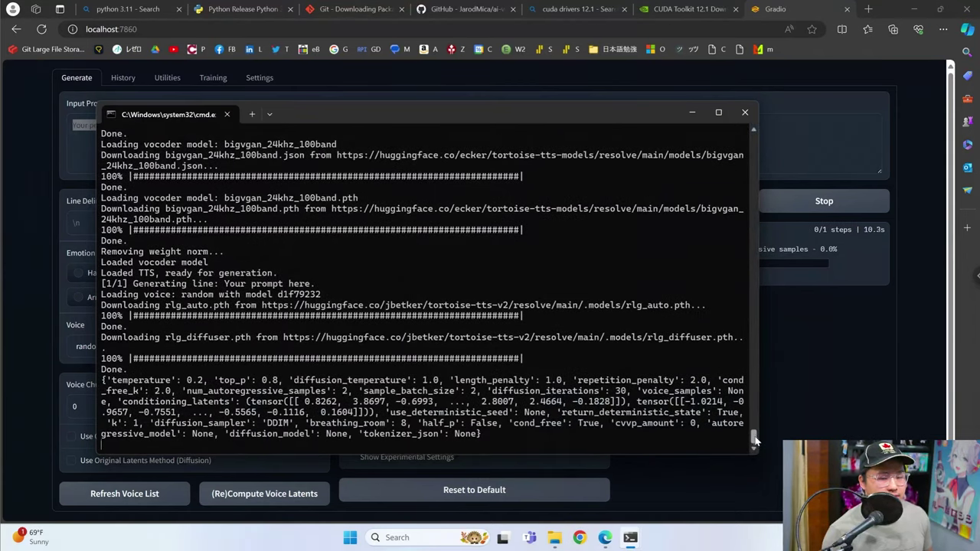
drag(502, 433, 131, 346)
Return to the web interface and play back the generated audio clip.
click(844, 362)
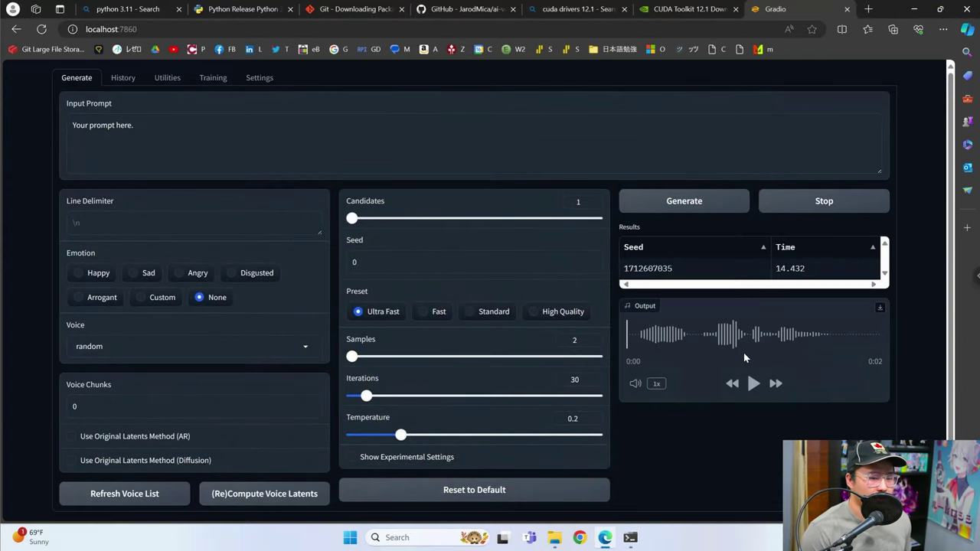
click(752, 384)
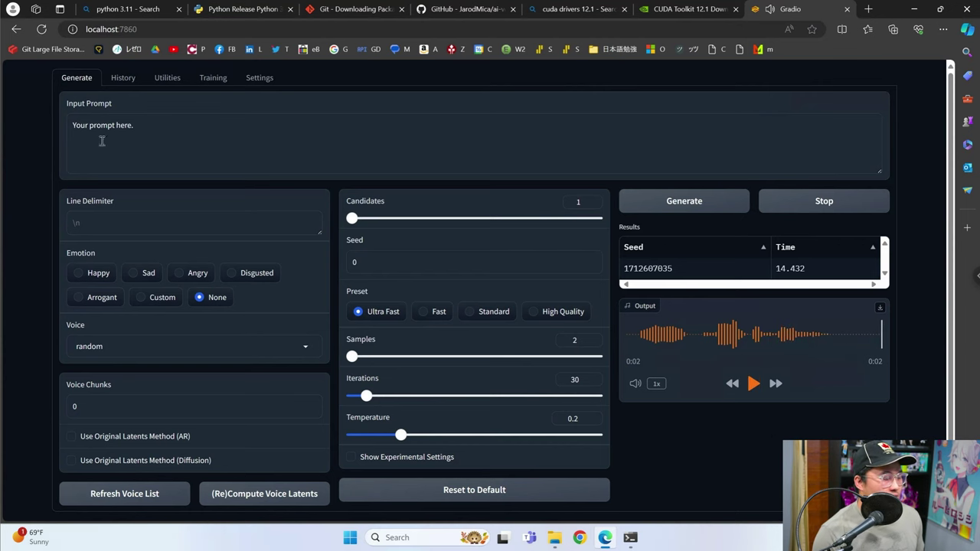
triple_click(153, 125)
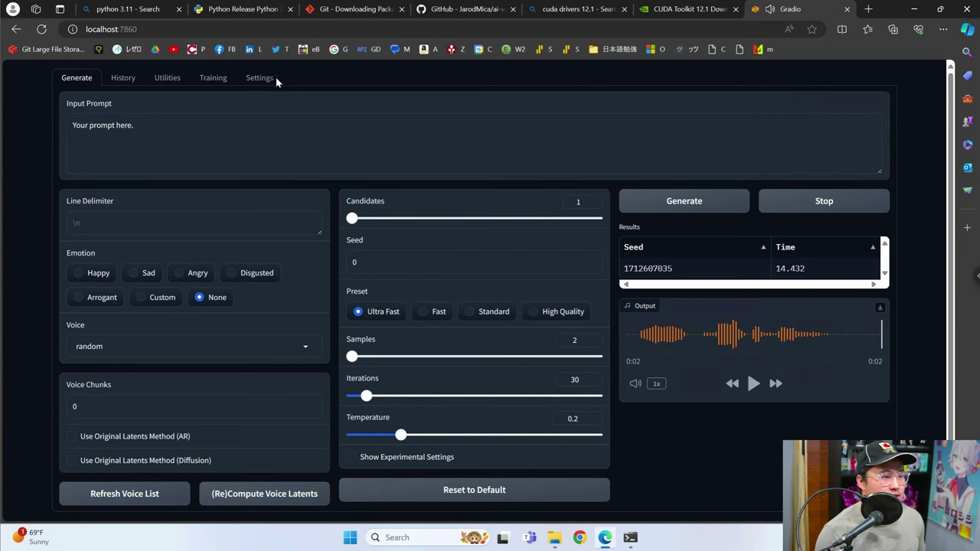
Look over the Settings page, then open the Prepare Dataset section of Training.
click(268, 79)
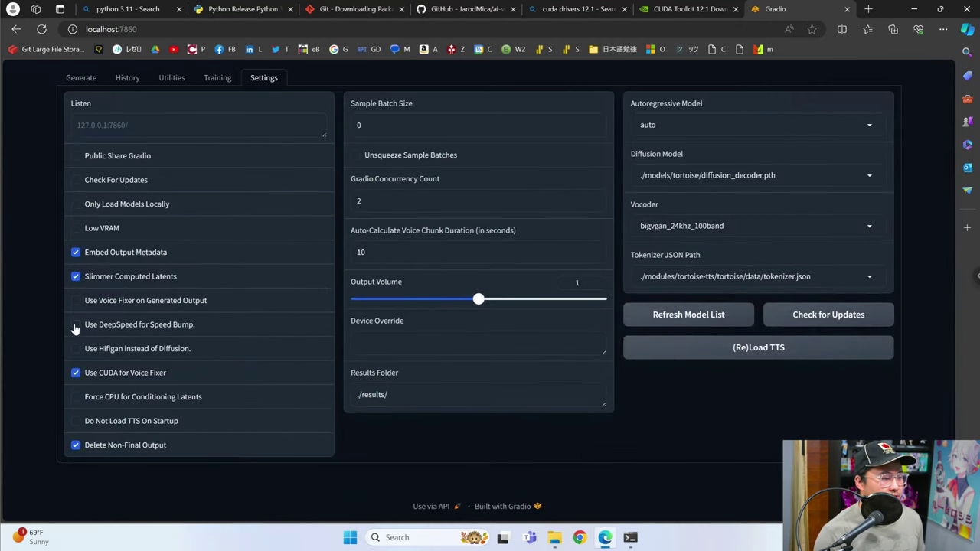
click(209, 76)
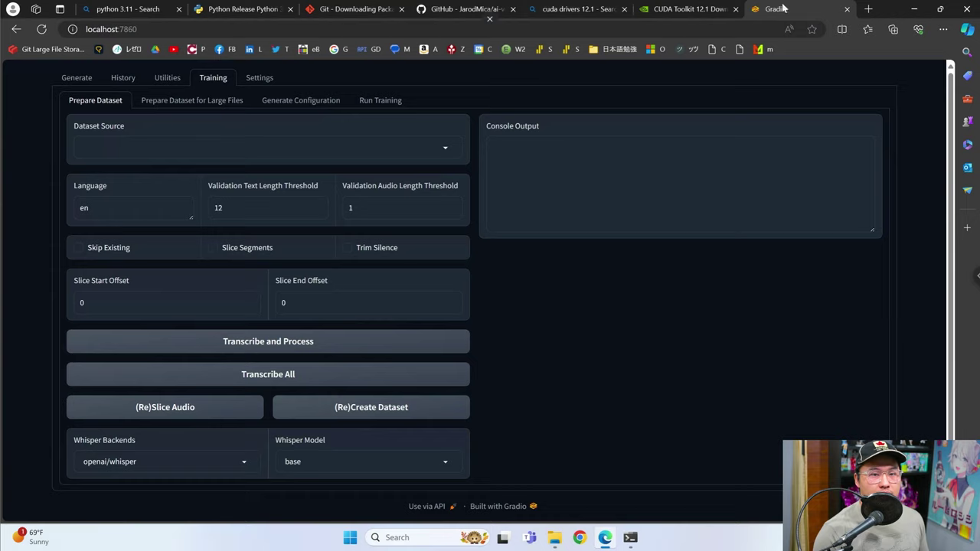
Copy Multimodal LLM for Speech - SpeechGPT.mp4 and Training Tortoise in Japanese.mp4 from the Desktop folder in File Explorer.
click(555, 537)
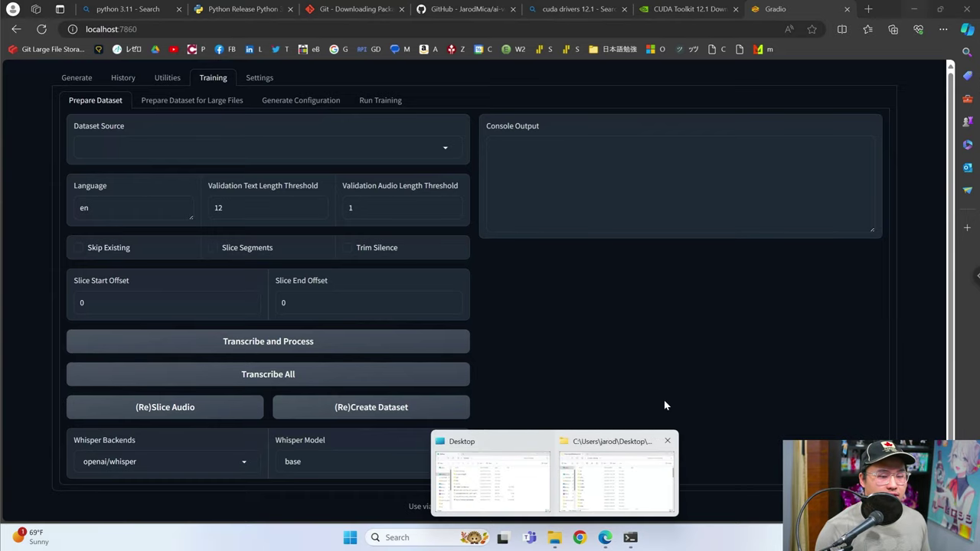
click(913, 8)
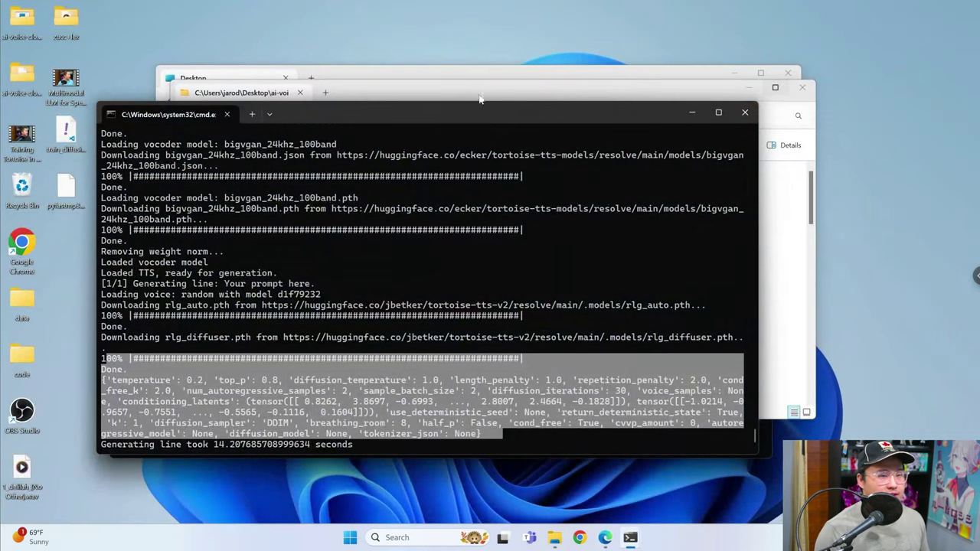
click(517, 86)
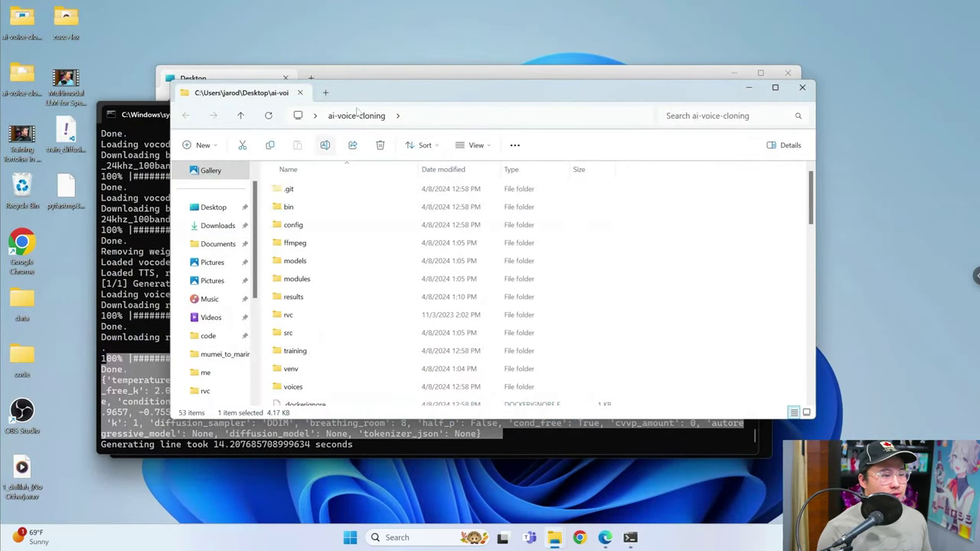
click(362, 71)
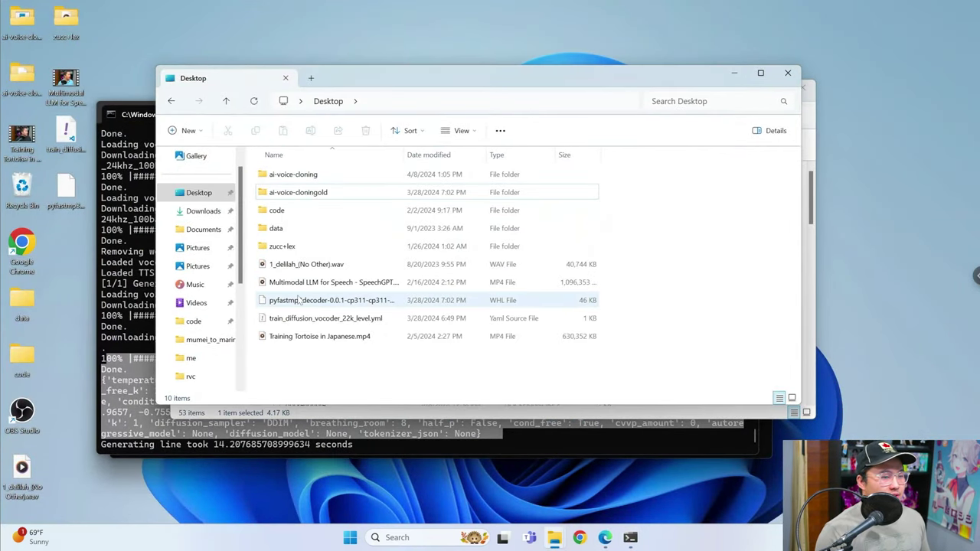
click(336, 282)
ctrl+click(337, 336)
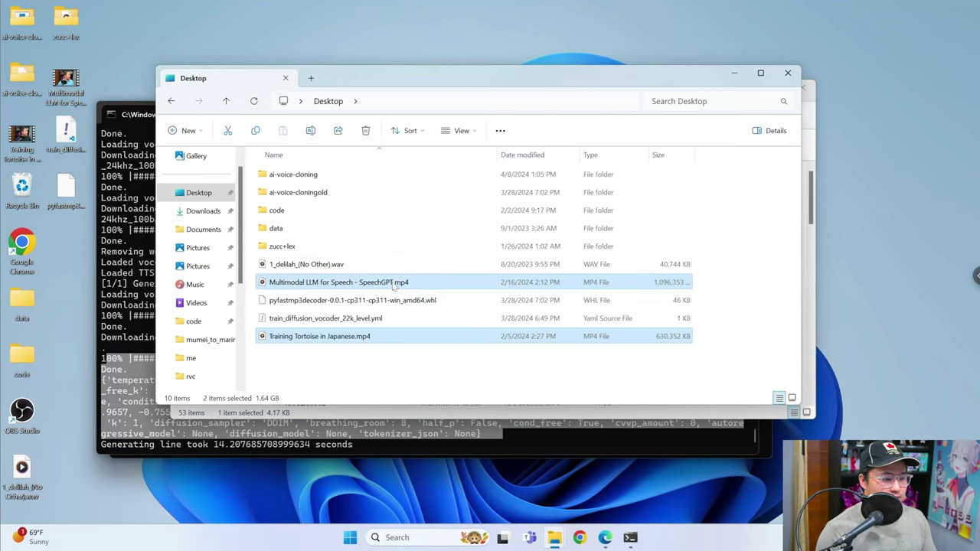
right_click(426, 283)
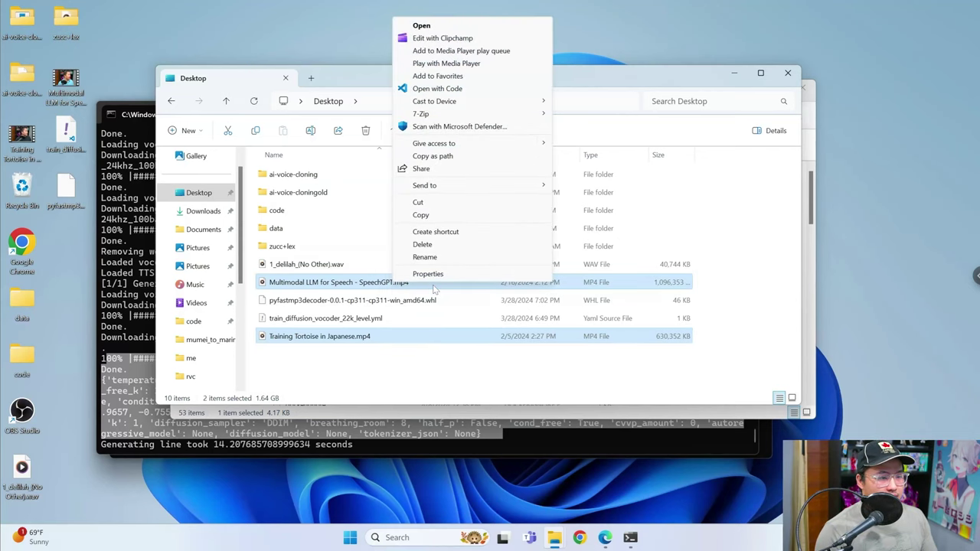
click(417, 217)
Create a folder named me inside the voices folder of ai-voice-cloning and open it.
drag(333, 73, 335, 93)
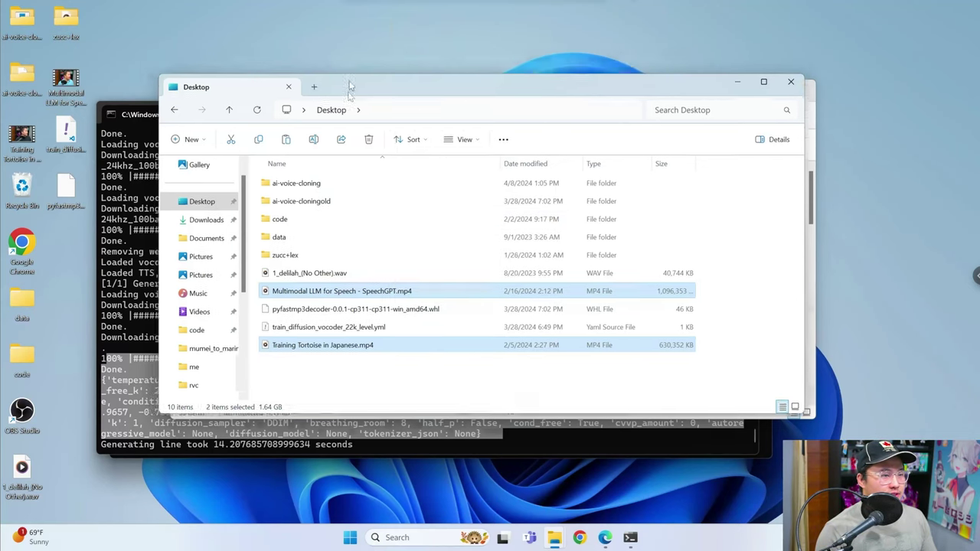
double_click(322, 194)
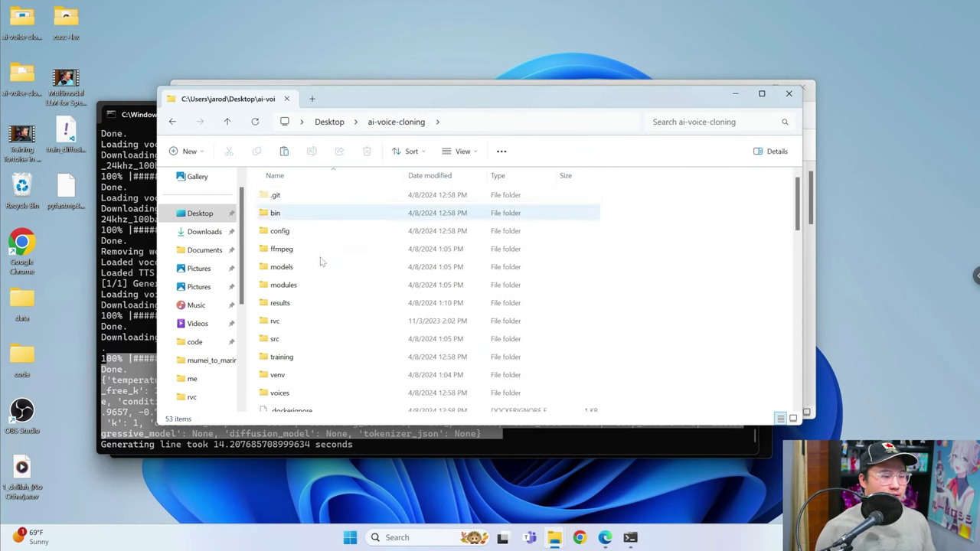
scroll(317, 321, down, 1)
double_click(315, 350)
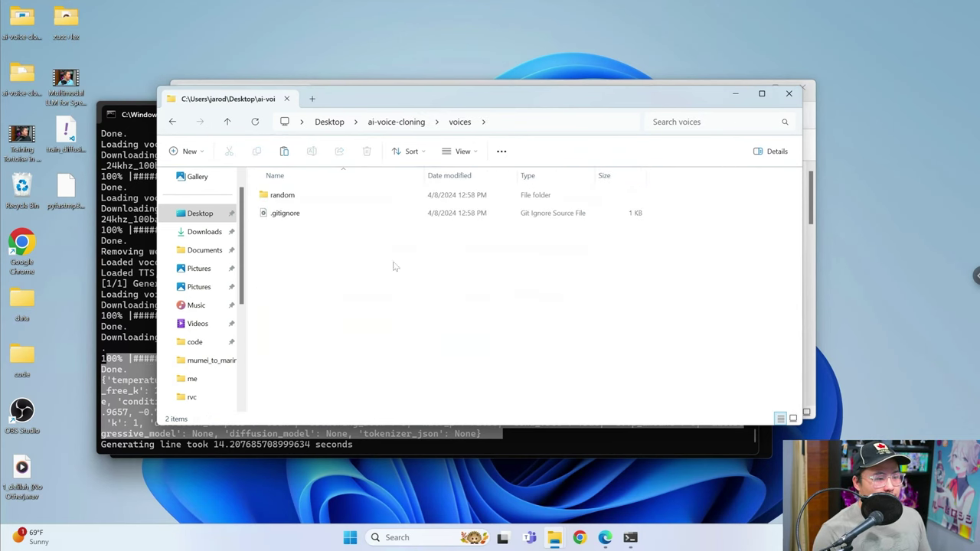
right_click(300, 259)
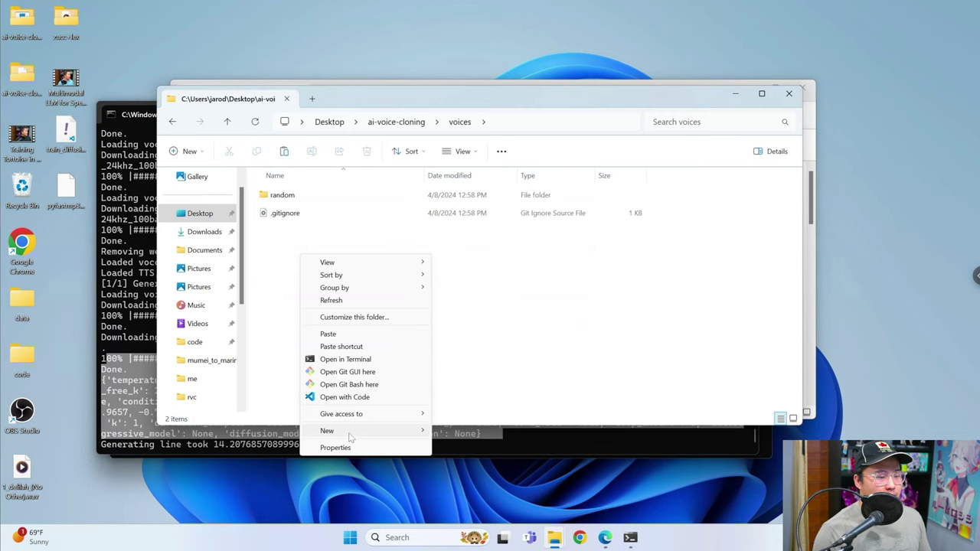
mouse_move(323, 430)
click(466, 430)
text(me)
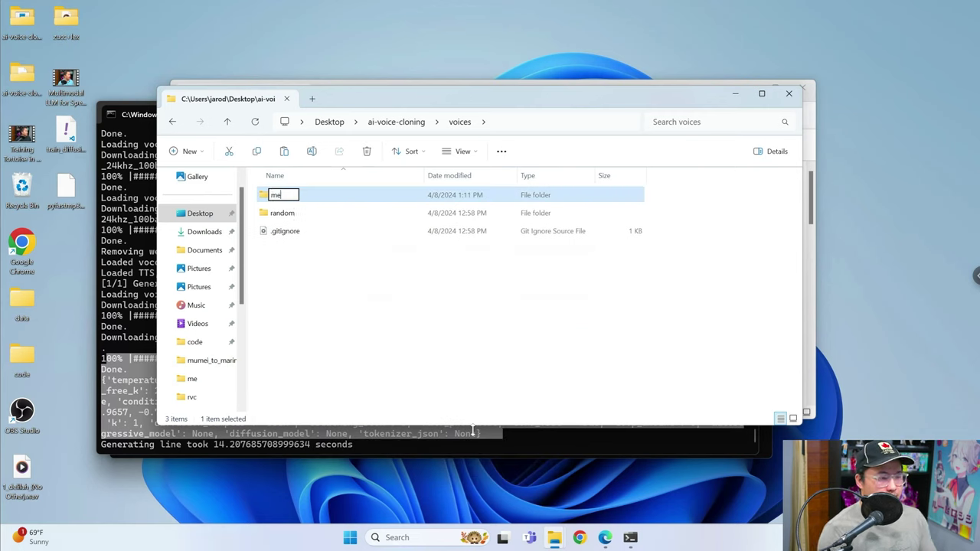
key(Return)
key(Return)
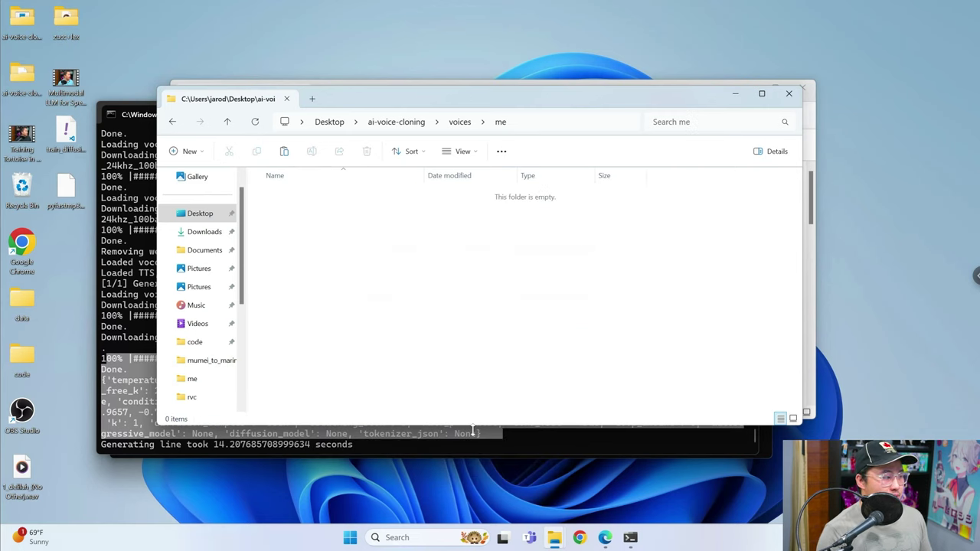
Paste the two copied MP4 files into the me voice folder.
right_click(349, 221)
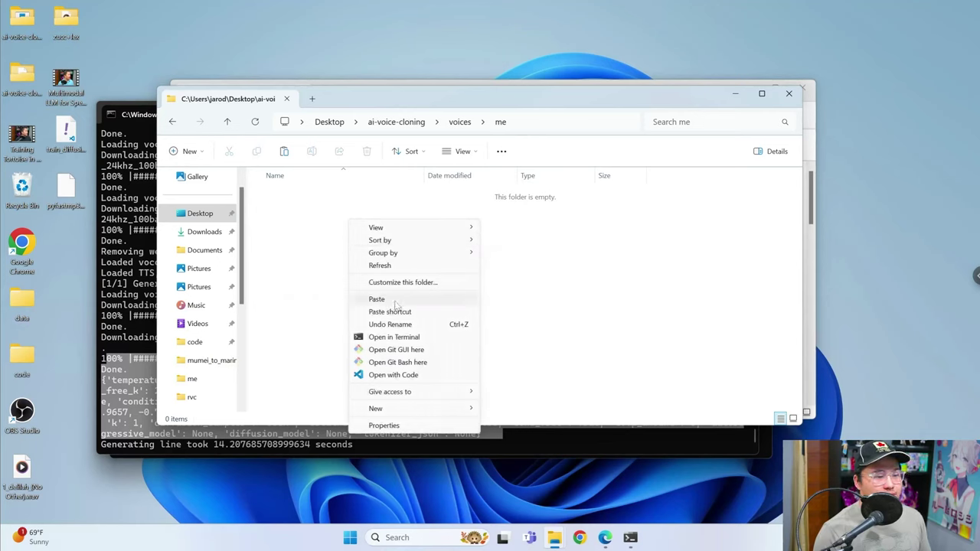
click(389, 300)
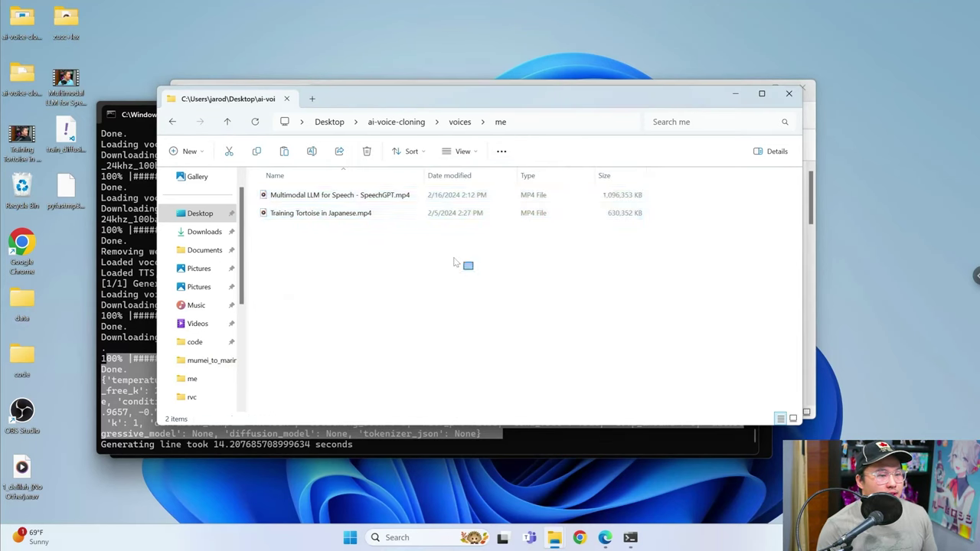
drag(457, 278, 334, 191)
click(399, 291)
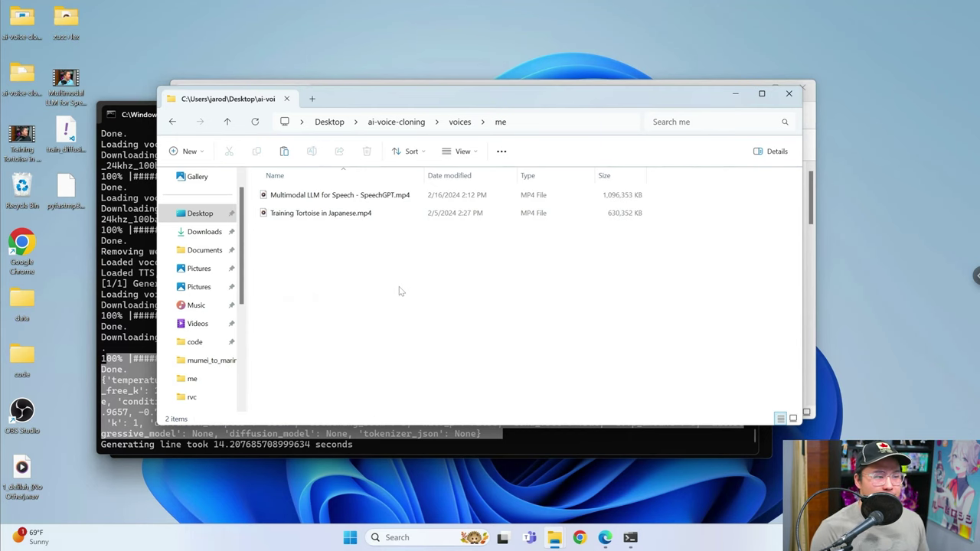
drag(447, 95, 416, 135)
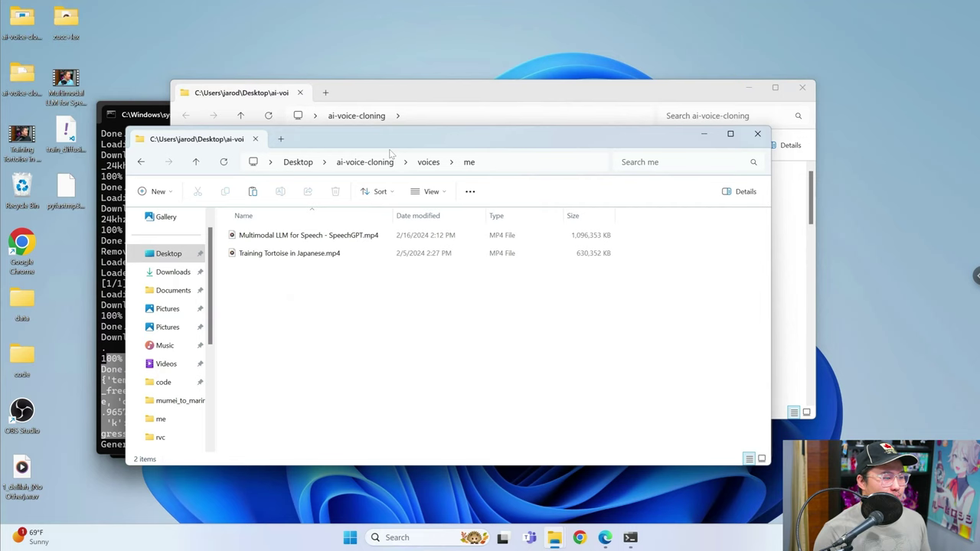
Switch to the Edge browser, refresh the voice list, and choose me as the dataset source in Prepare Dataset for Large Files.
click(605, 537)
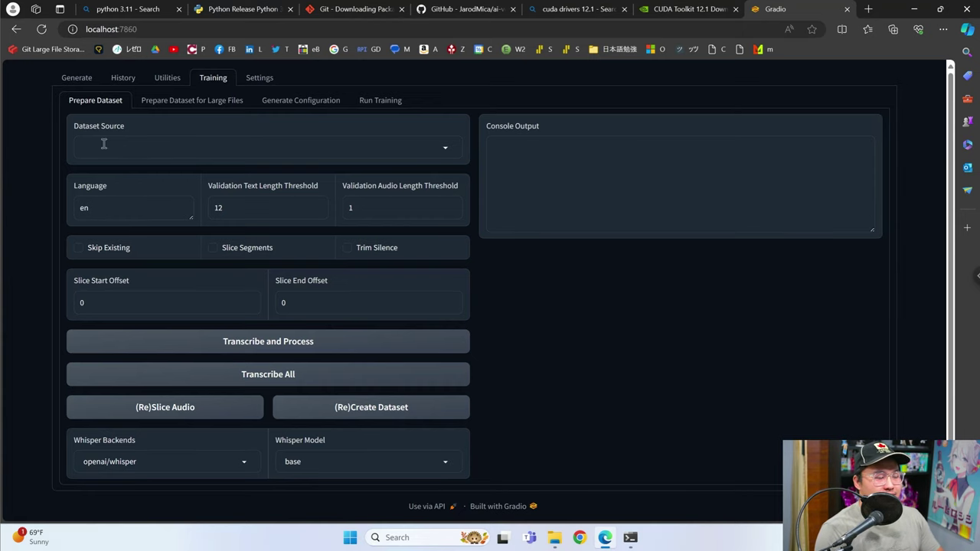
click(104, 144)
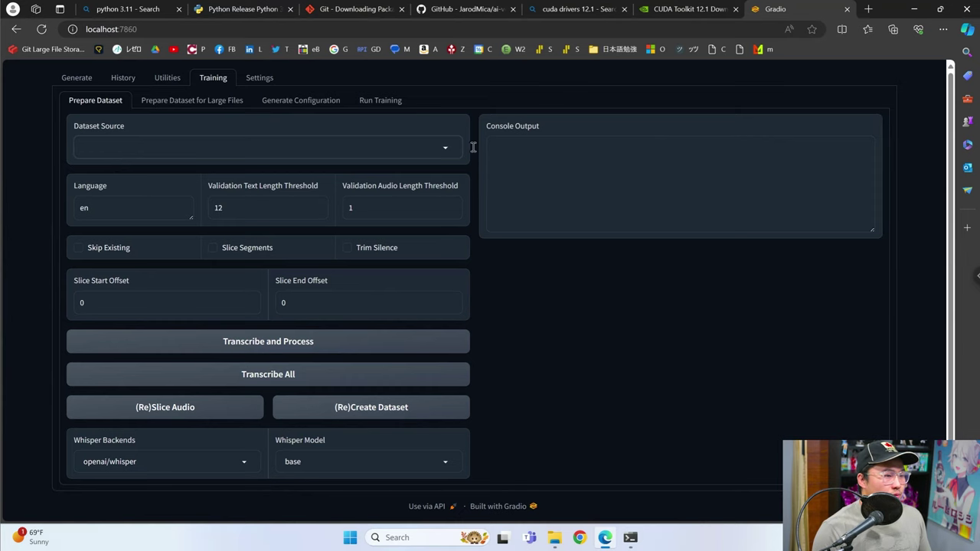
click(188, 102)
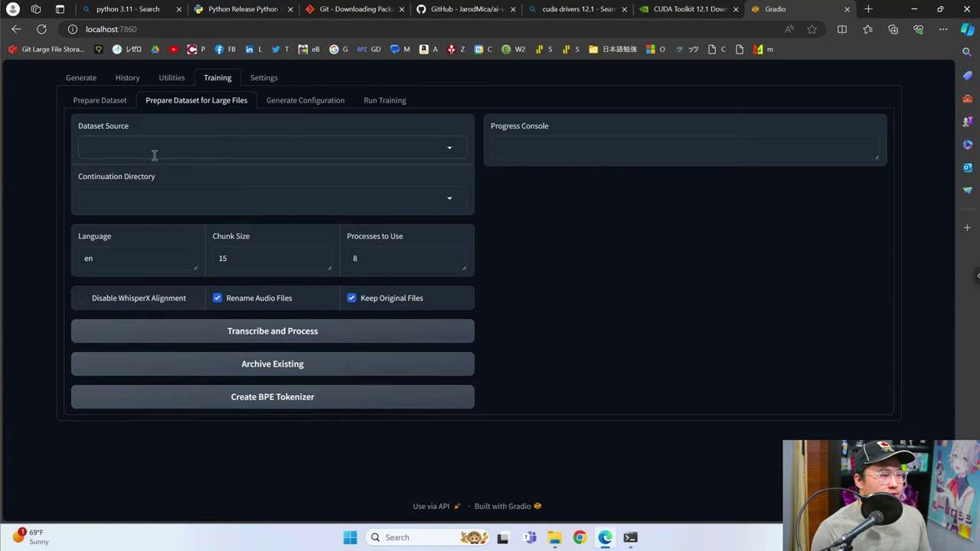
click(81, 78)
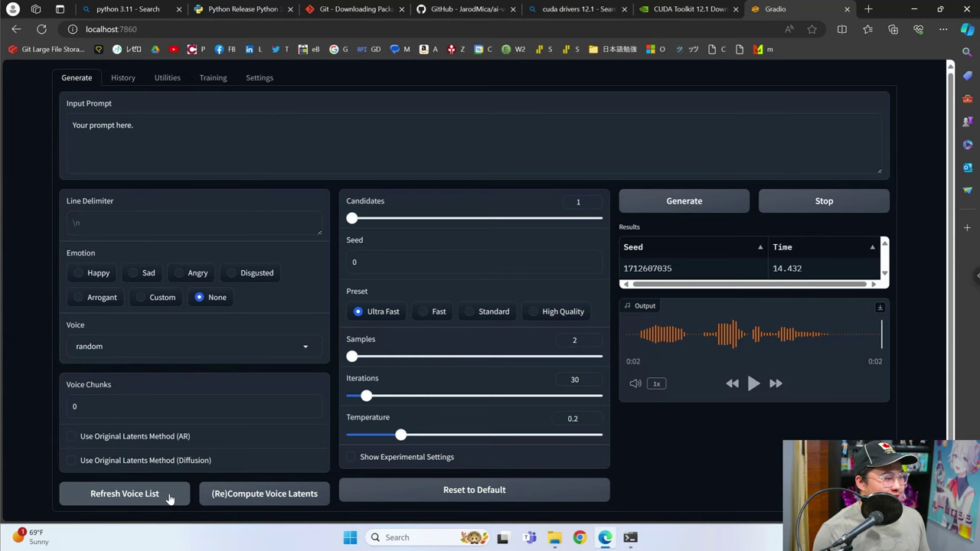
click(213, 81)
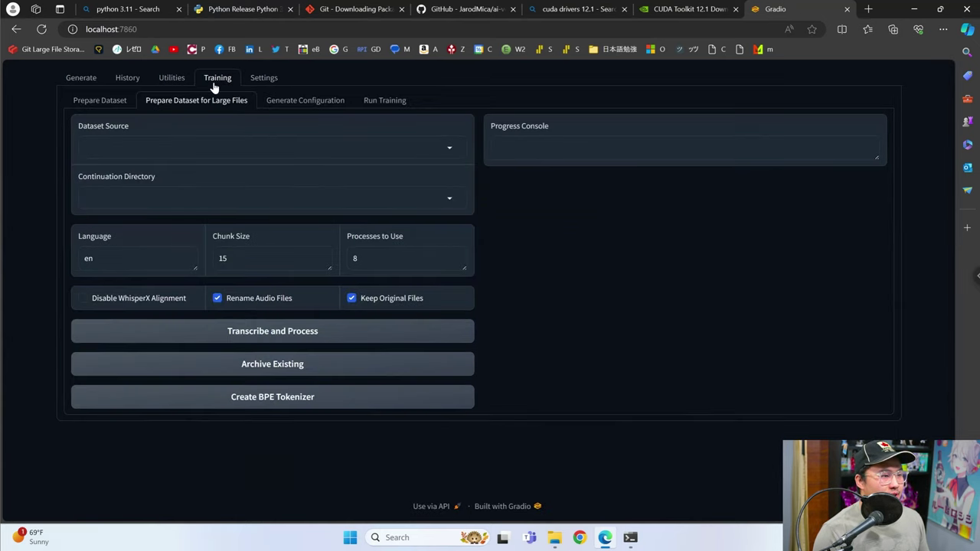
click(315, 144)
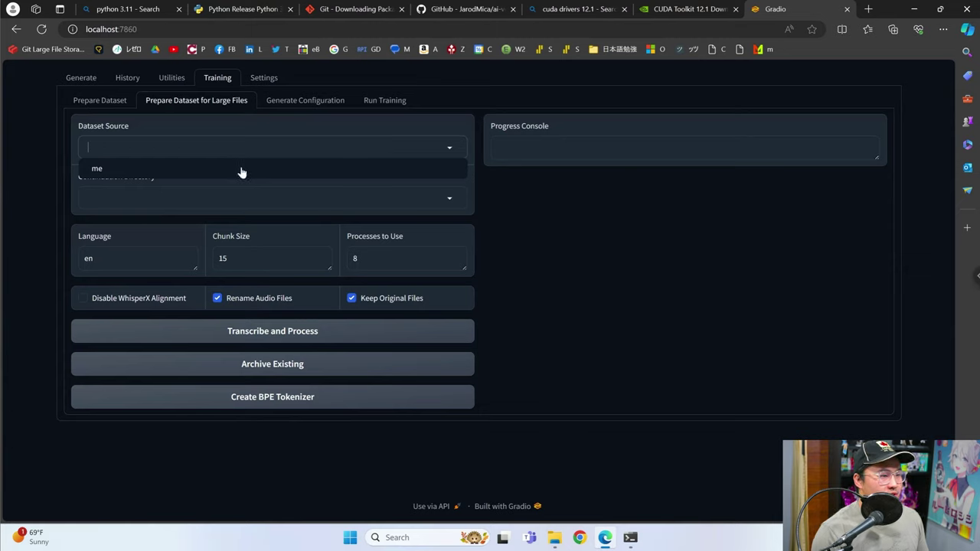
click(145, 169)
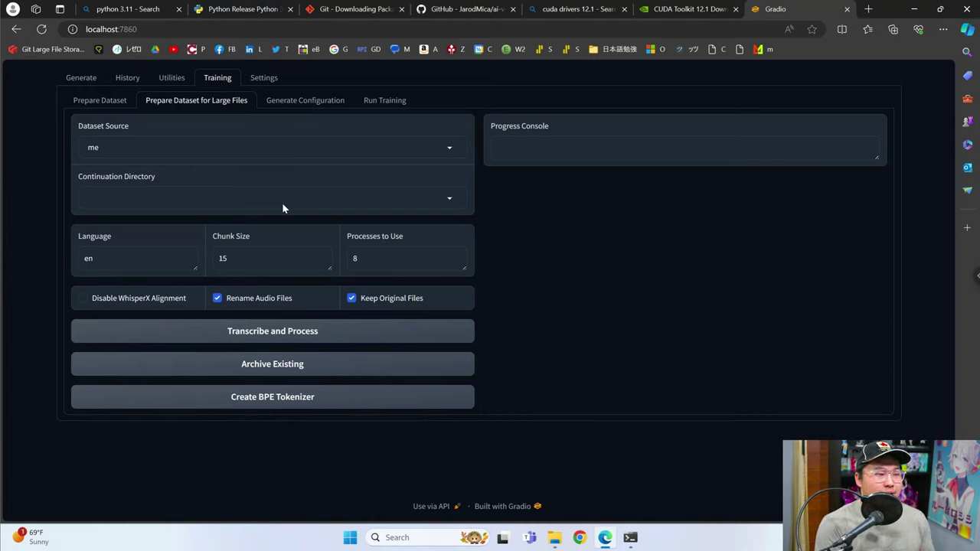
Look up the language codes by searching the web for iso 639 in a new browser tab, and return to Gradio.
click(128, 200)
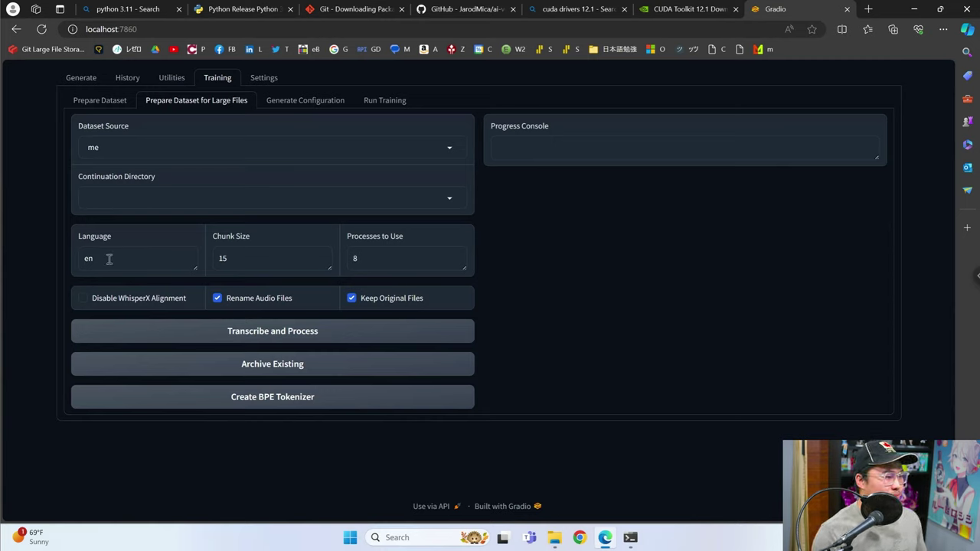
click(143, 254)
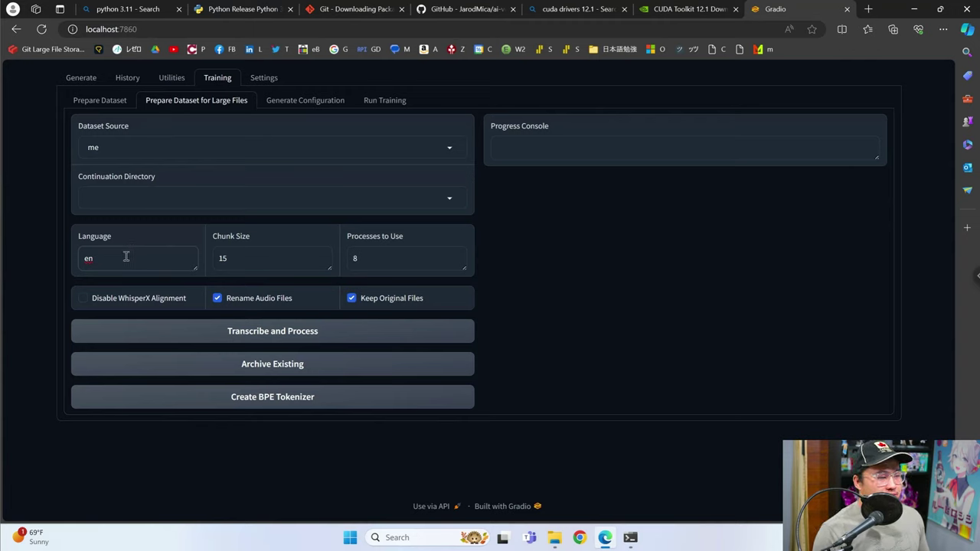
double_click(126, 257)
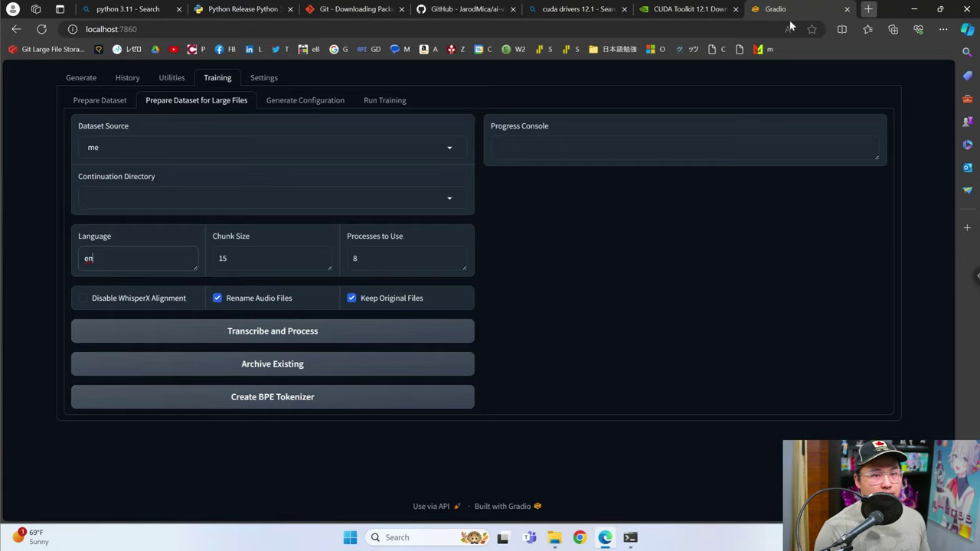
click(868, 8)
click(741, 28)
text(iso )
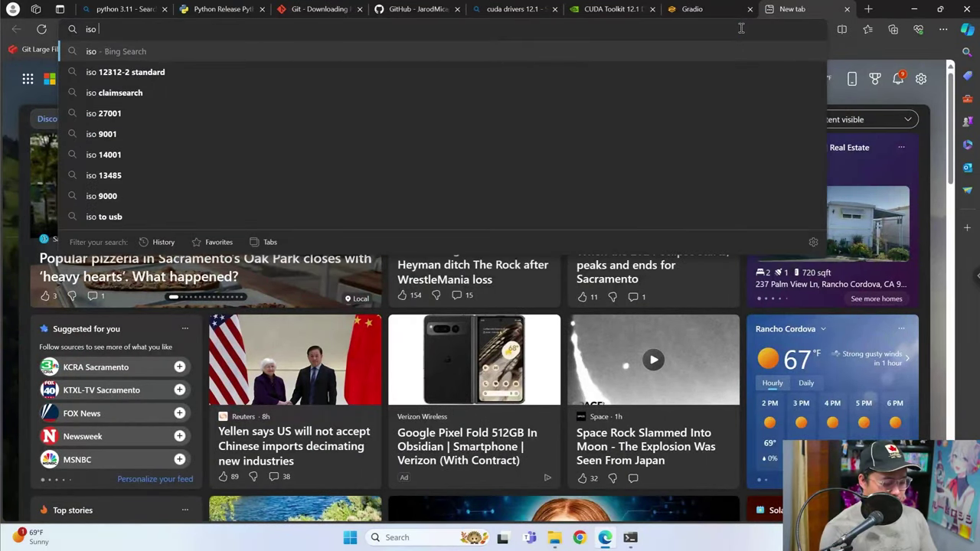
text(639)
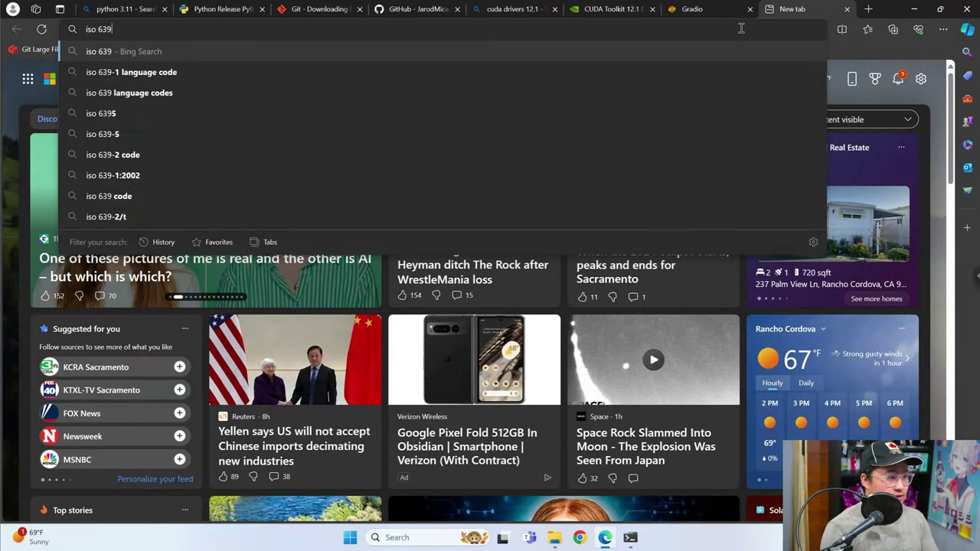
key(Return)
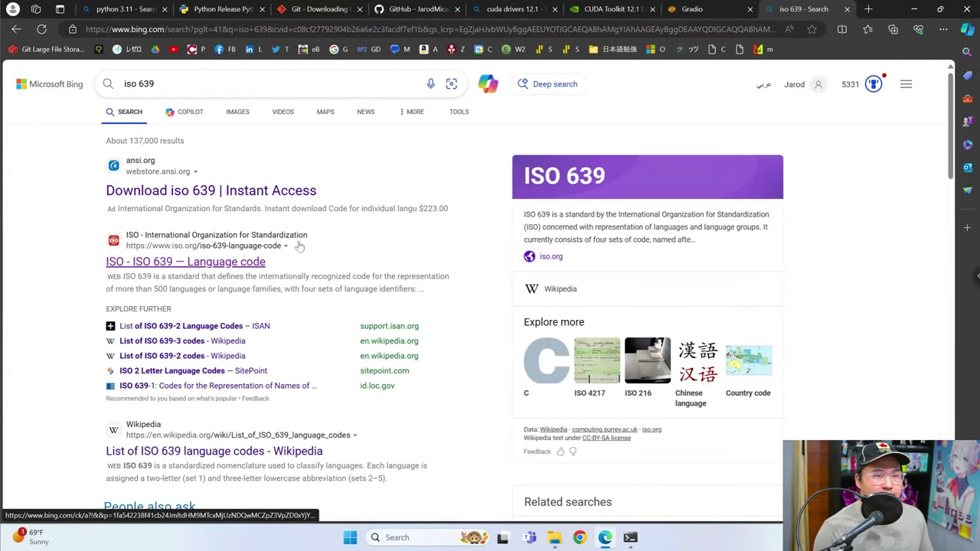
click(694, 16)
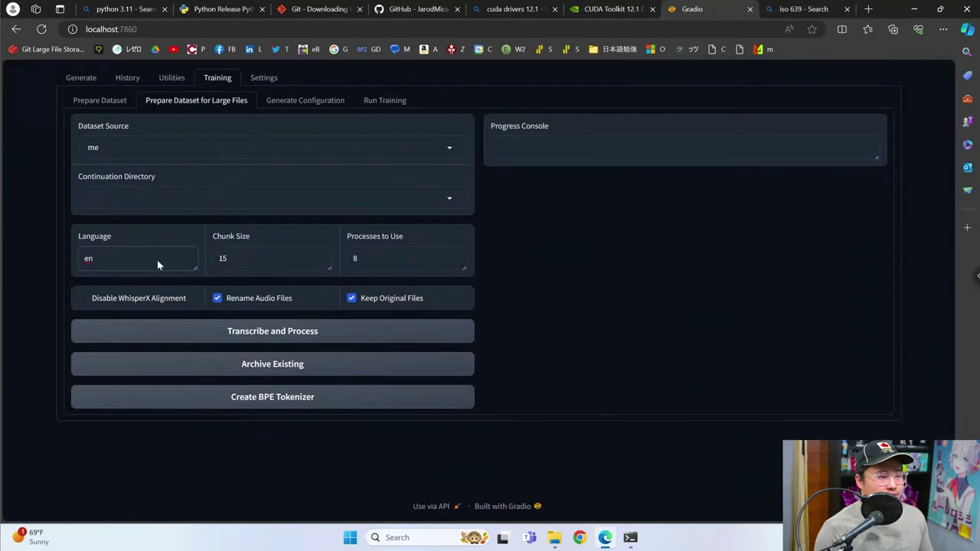
Set the chunk size to 10 for preparing the large-file dataset.
click(92, 258)
click(257, 257)
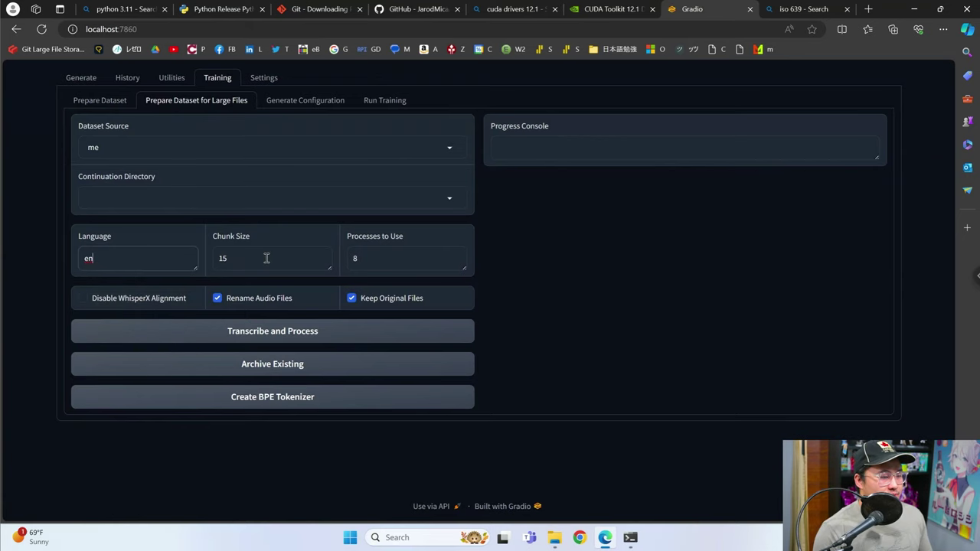
double_click(249, 255)
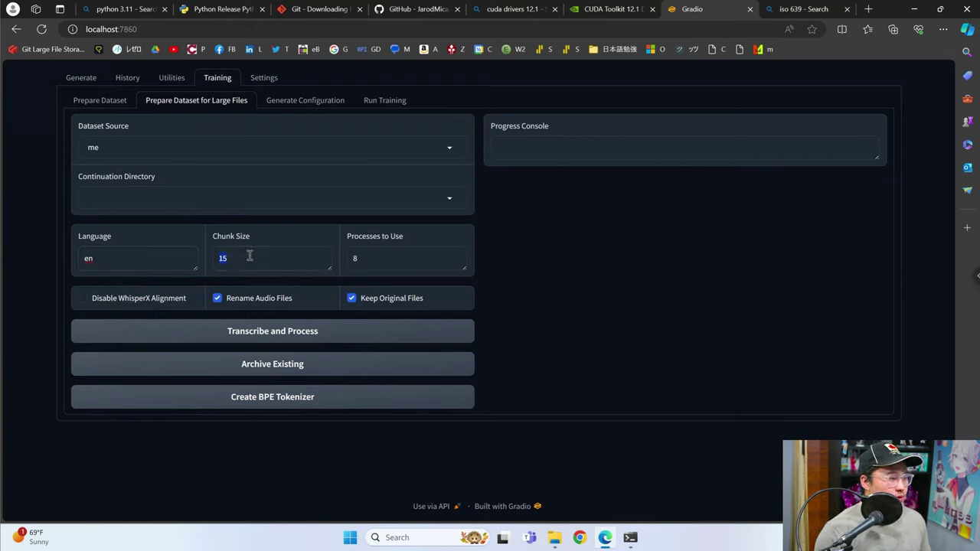
click(248, 259)
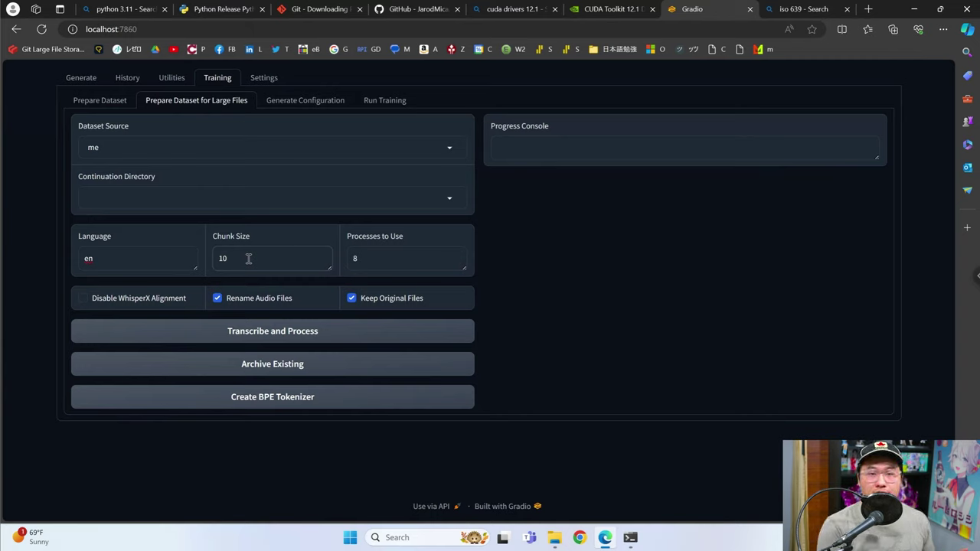
Enable the Disable WhisperX Alignment option for the me dataset.
double_click(364, 256)
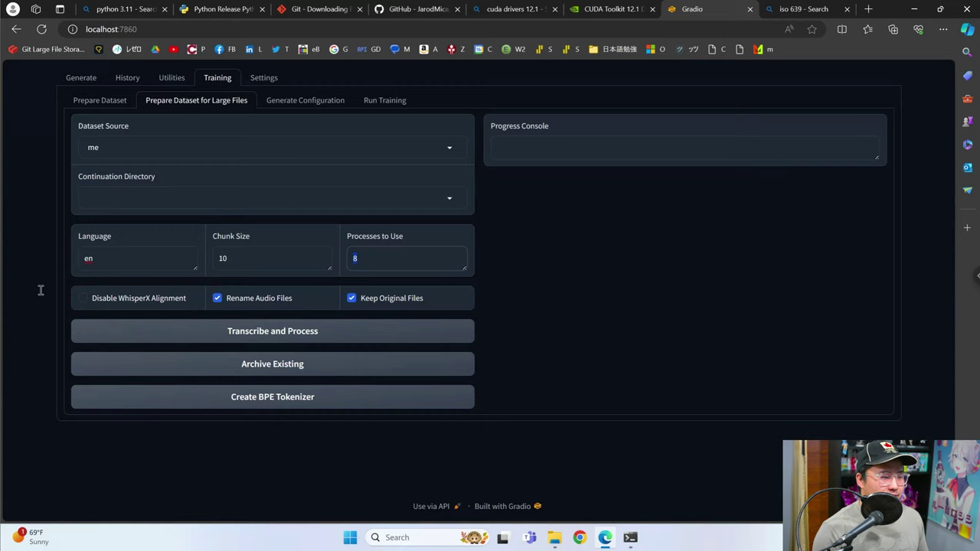
click(379, 250)
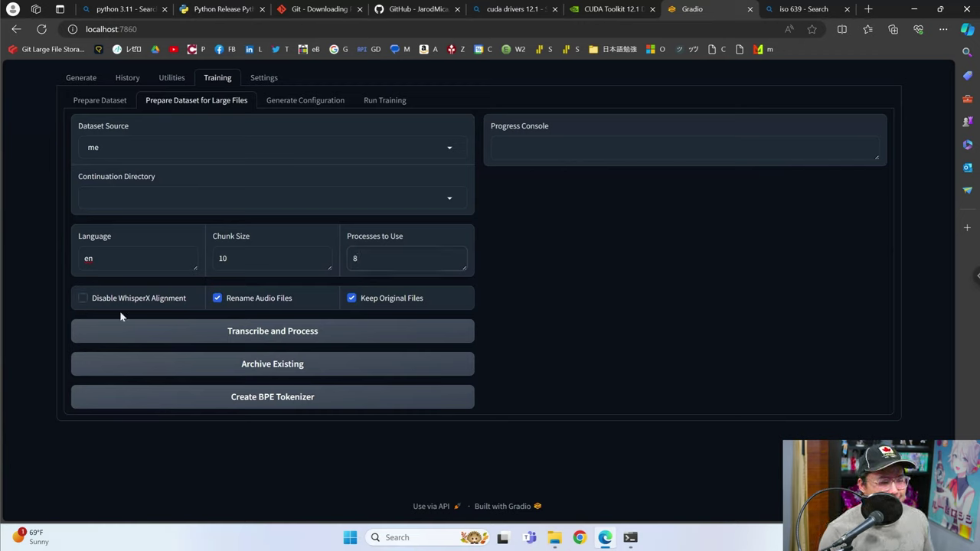
click(96, 299)
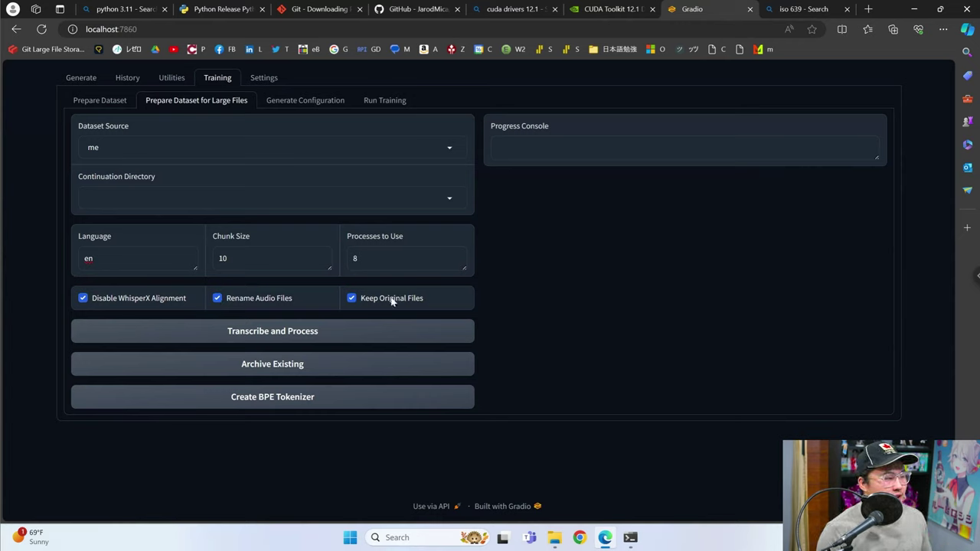
Check the source video files in the me voice folder in File Explorer.
click(554, 537)
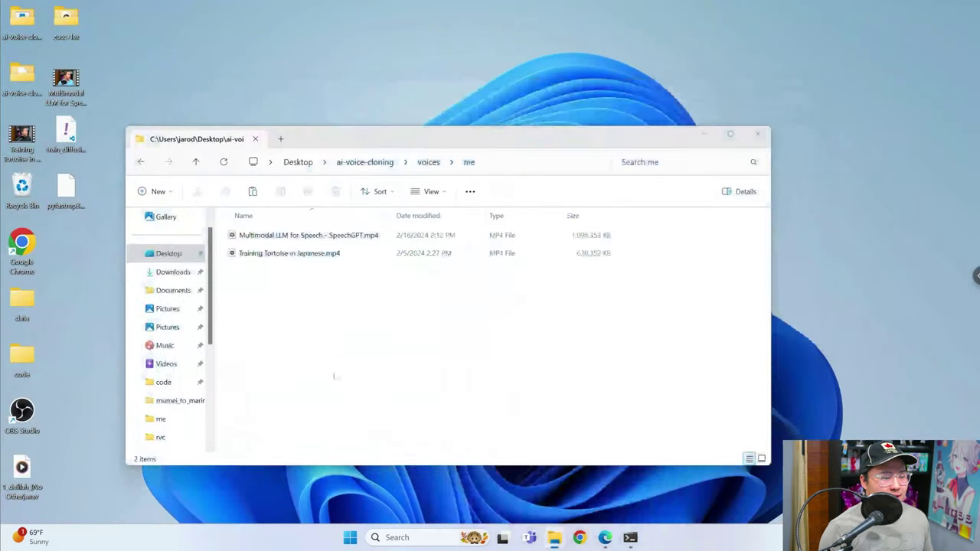
click(542, 482)
key(ctrl+a)
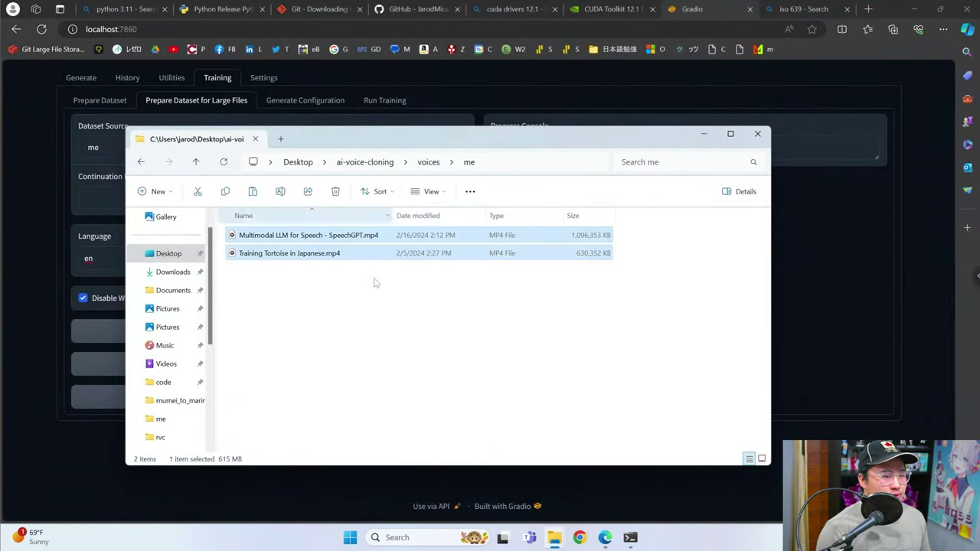
Return to Gradio, turn off Keep Original Files, and start transcribing and processing the me dataset.
click(804, 254)
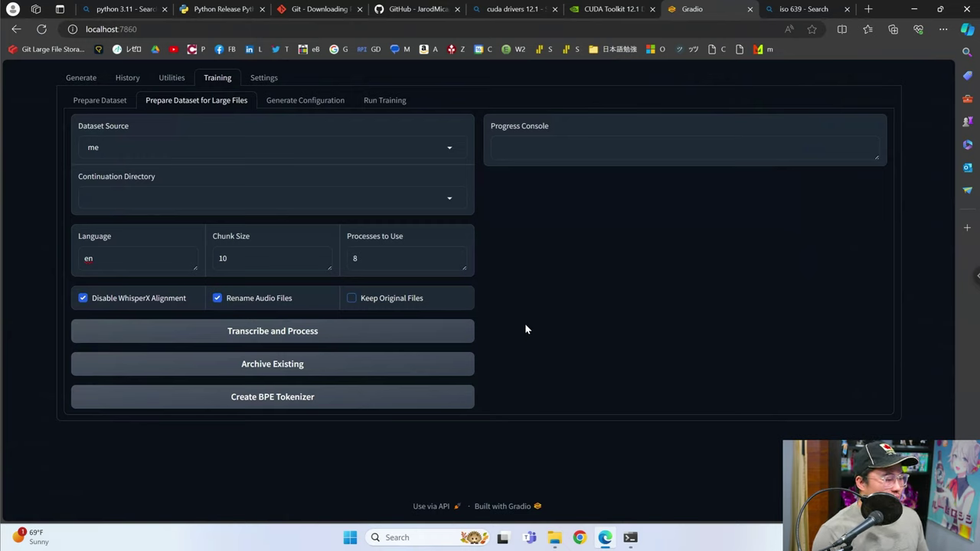
click(341, 329)
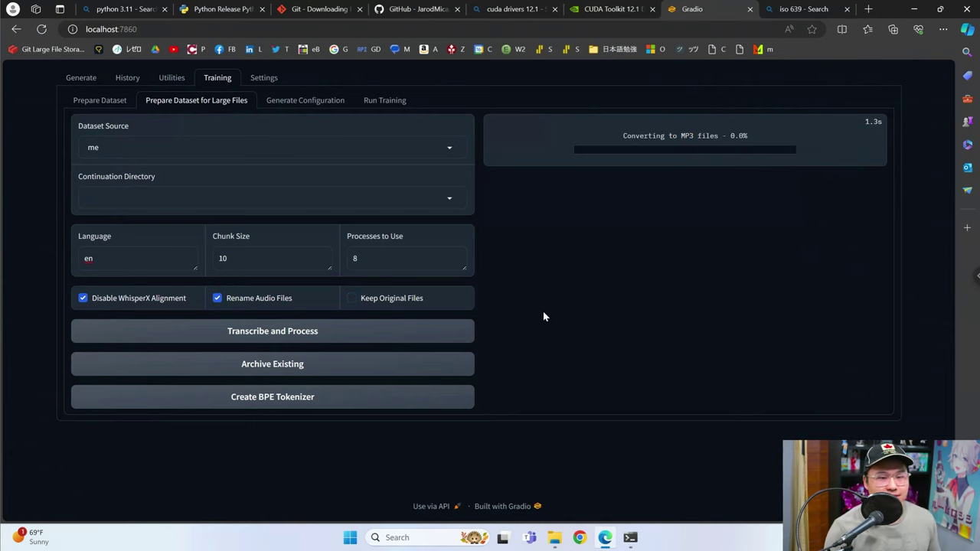
Examine the conversion and model download progress in the ai-voice-cloning command window, and return to Gradio.
mouse_move(627, 529)
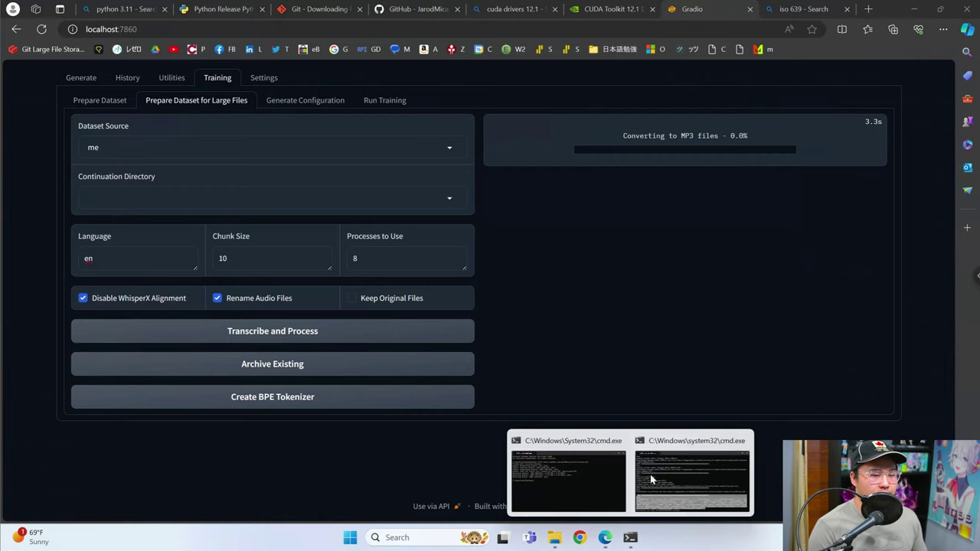
click(647, 459)
drag(101, 359, 435, 441)
right_click(435, 441)
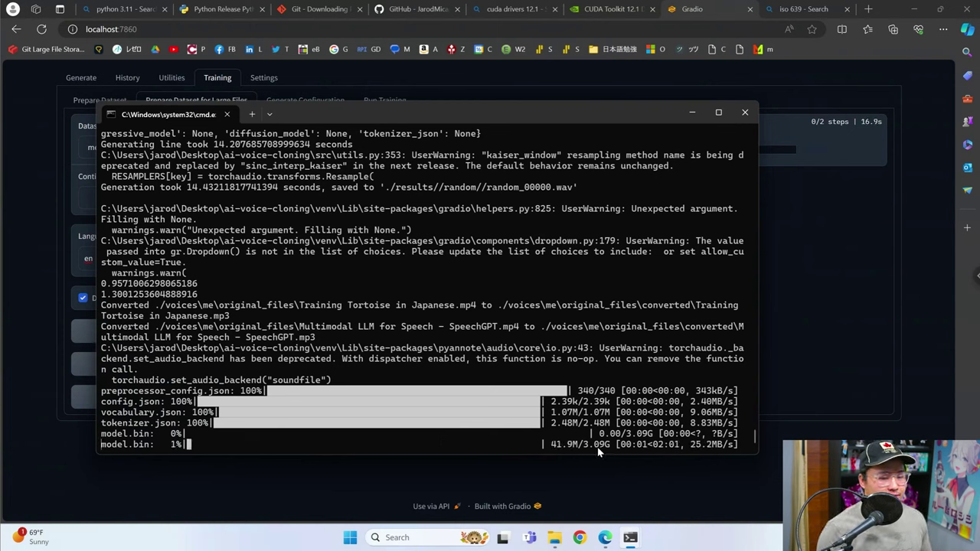
drag(603, 452, 112, 391)
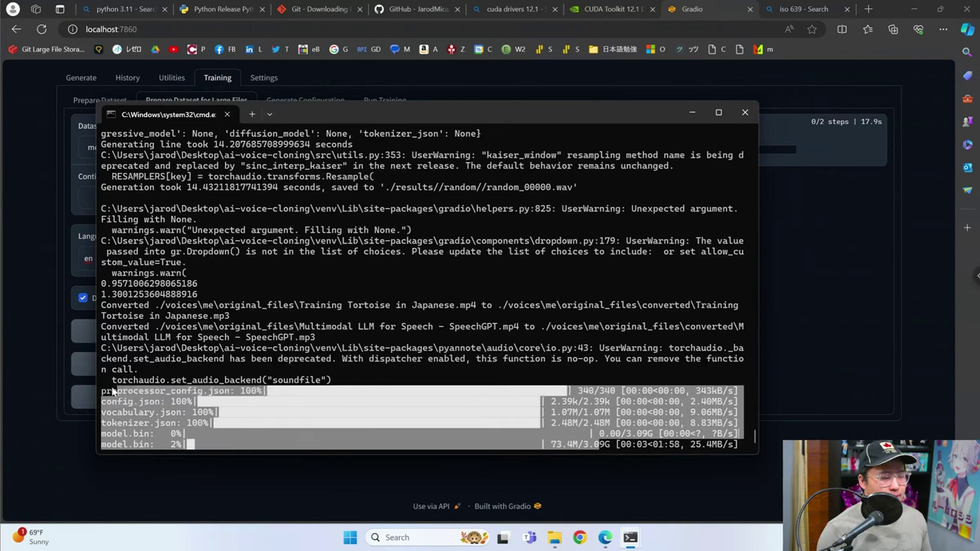
right_click(531, 390)
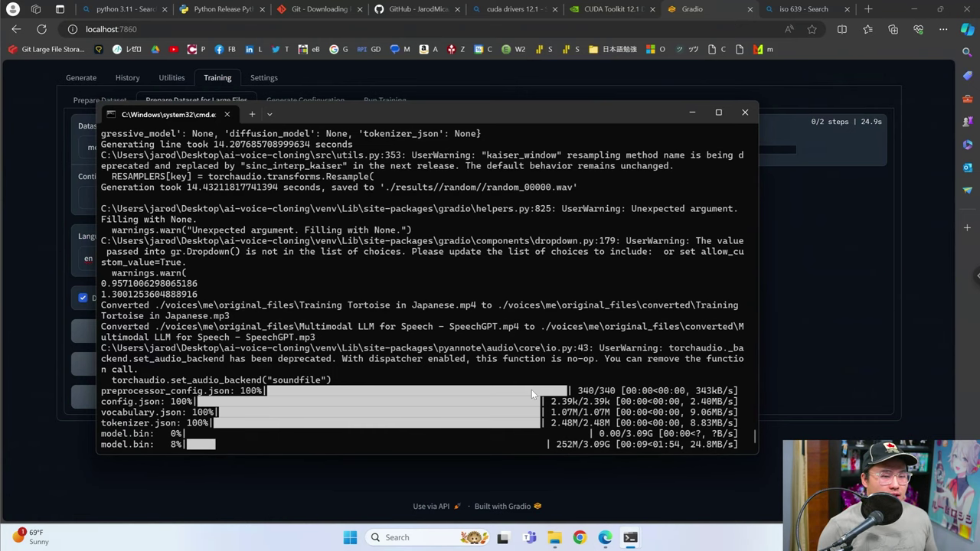
click(804, 227)
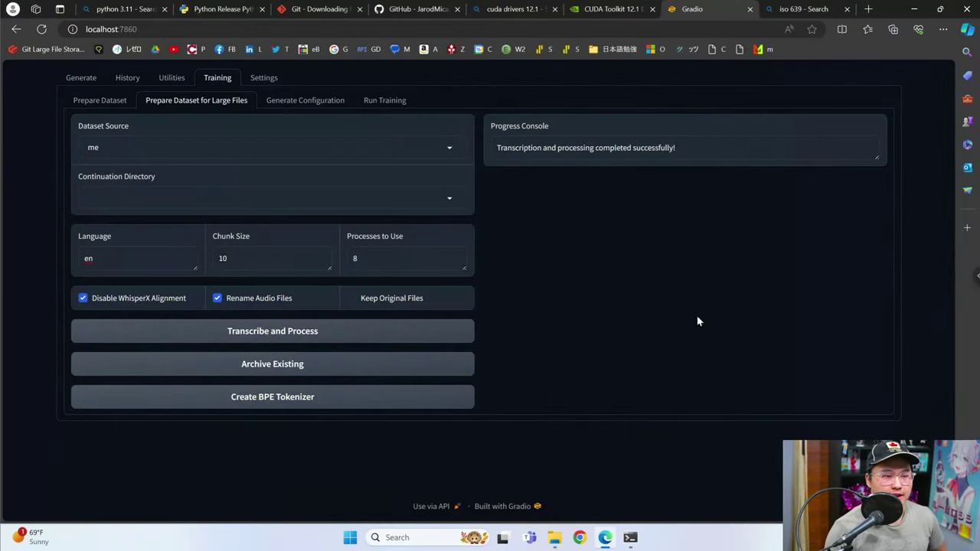
Read the Progress Console message and inspect the files in the me voice folder in File Explorer.
drag(694, 157, 496, 147)
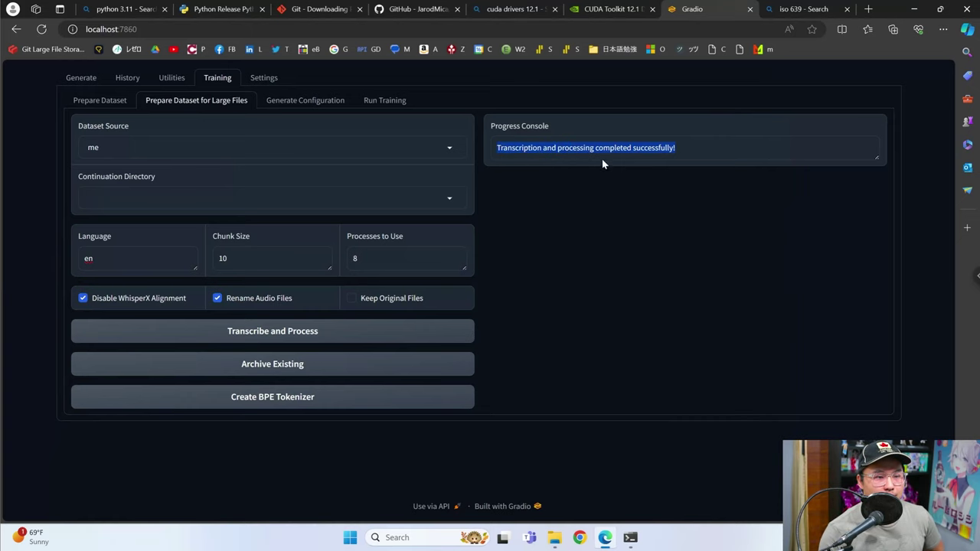
mouse_move(556, 530)
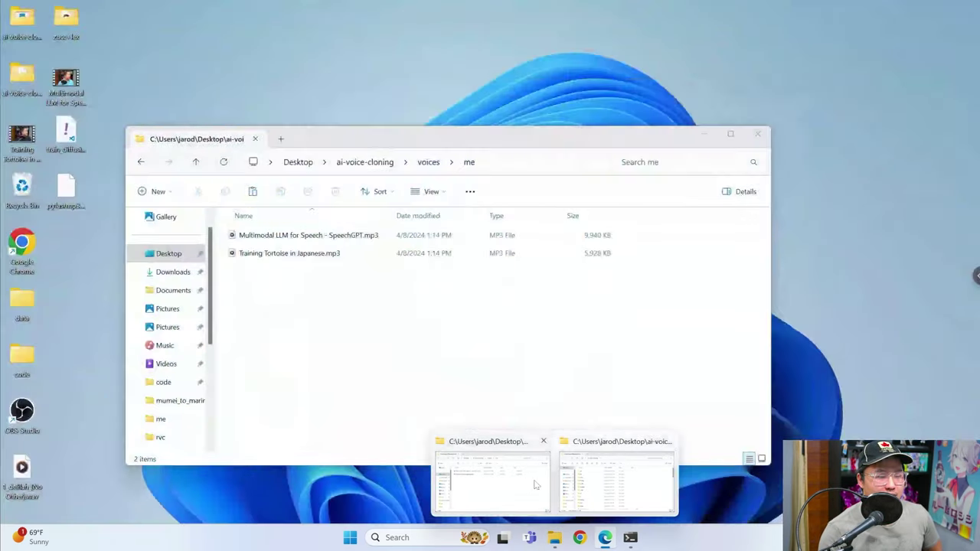
click(576, 484)
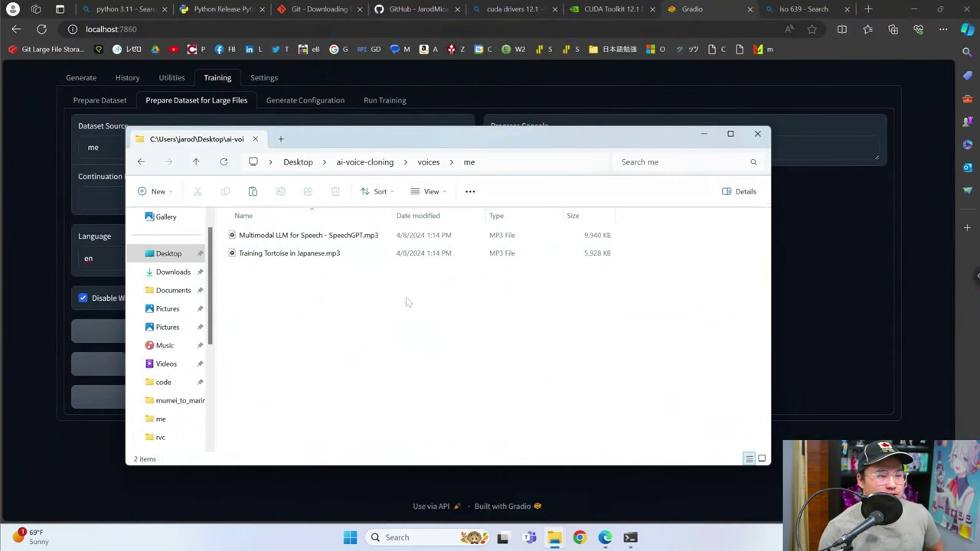
click(427, 162)
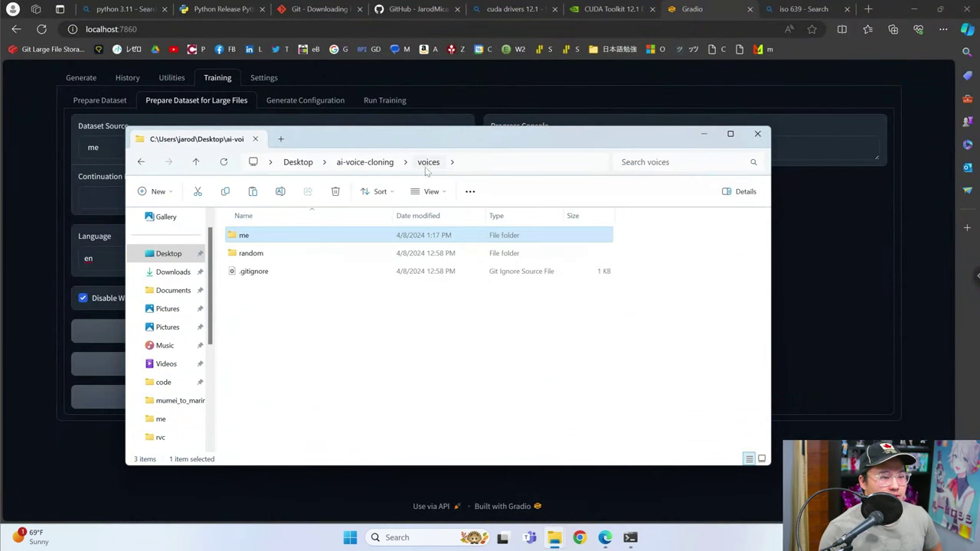
double_click(342, 237)
drag(448, 297, 327, 239)
drag(359, 146, 520, 143)
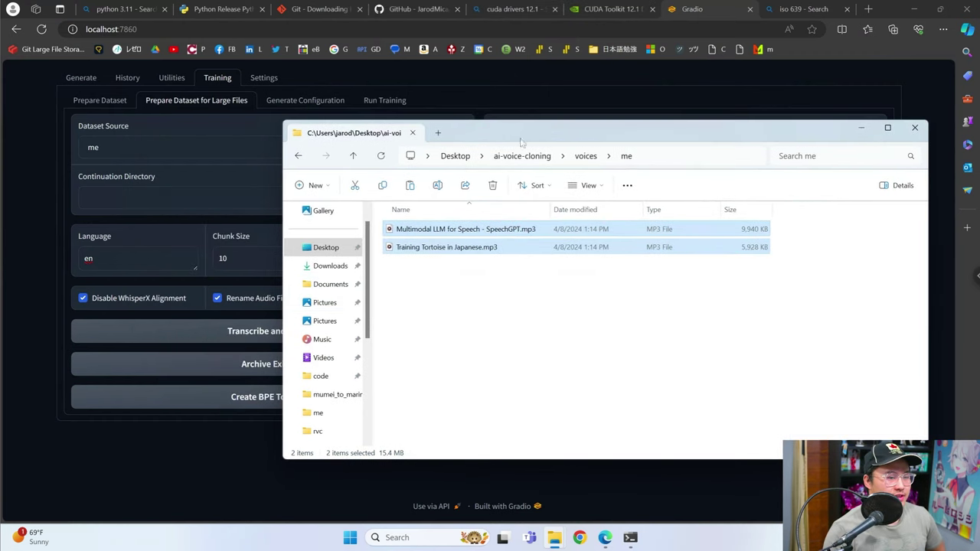
click(581, 292)
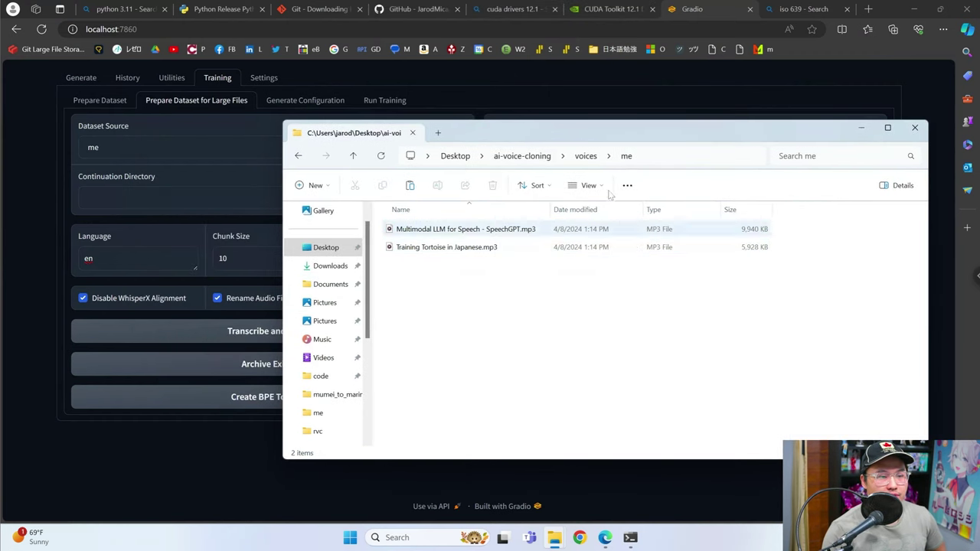
Open the me folder inside the ai-voice-cloning training folder in File Explorer.
click(584, 156)
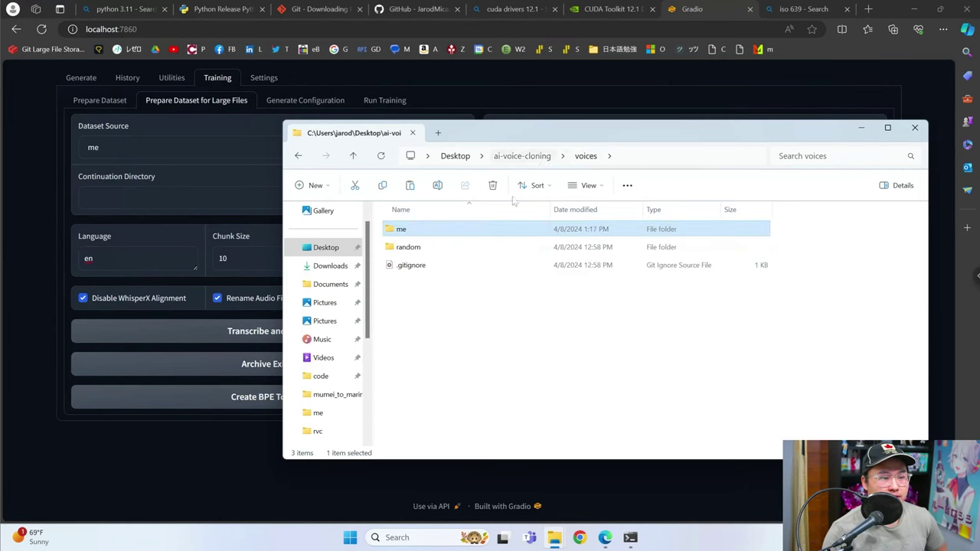
click(522, 156)
double_click(447, 391)
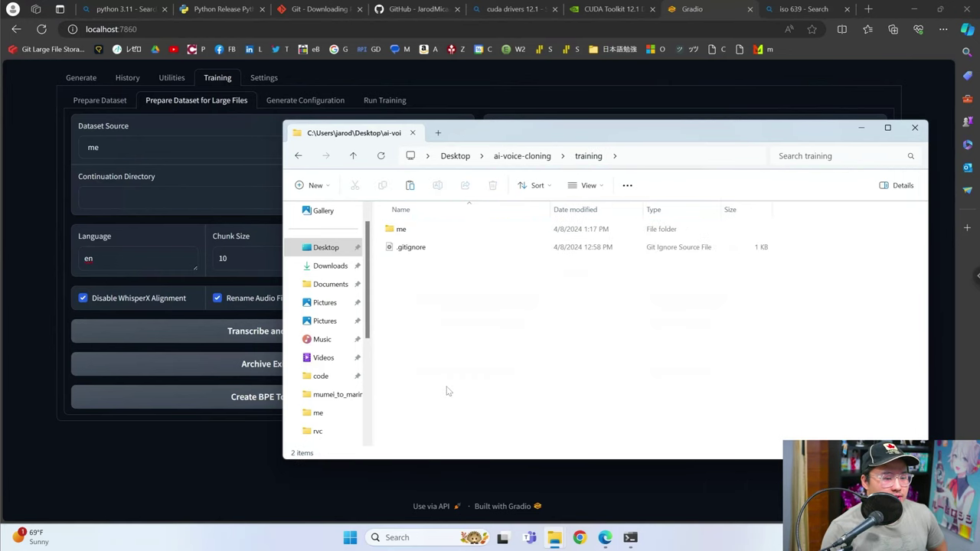
click(528, 157)
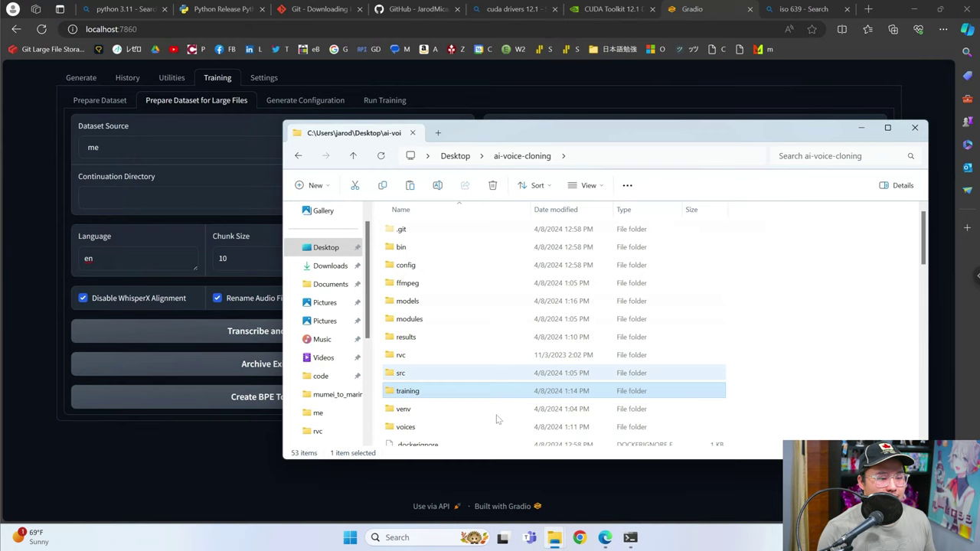
double_click(450, 392)
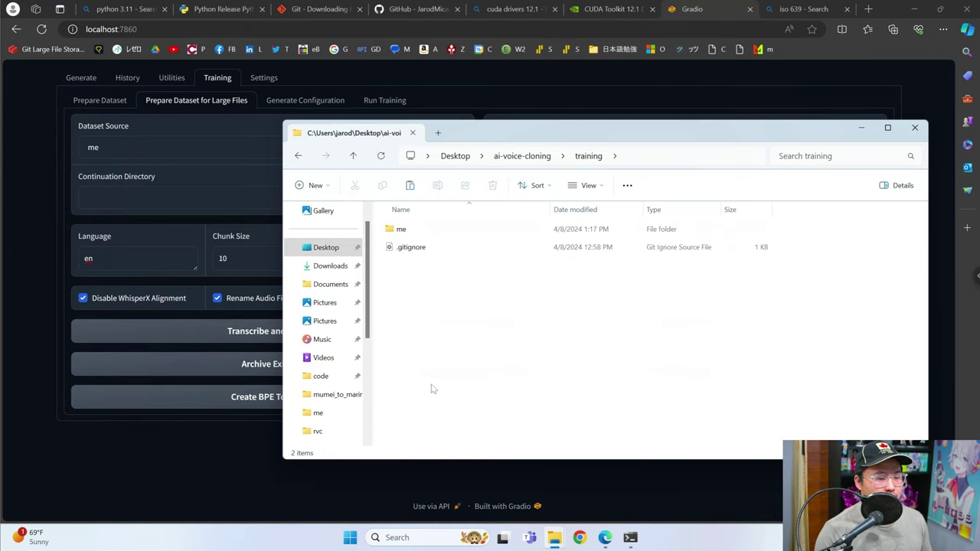
double_click(462, 231)
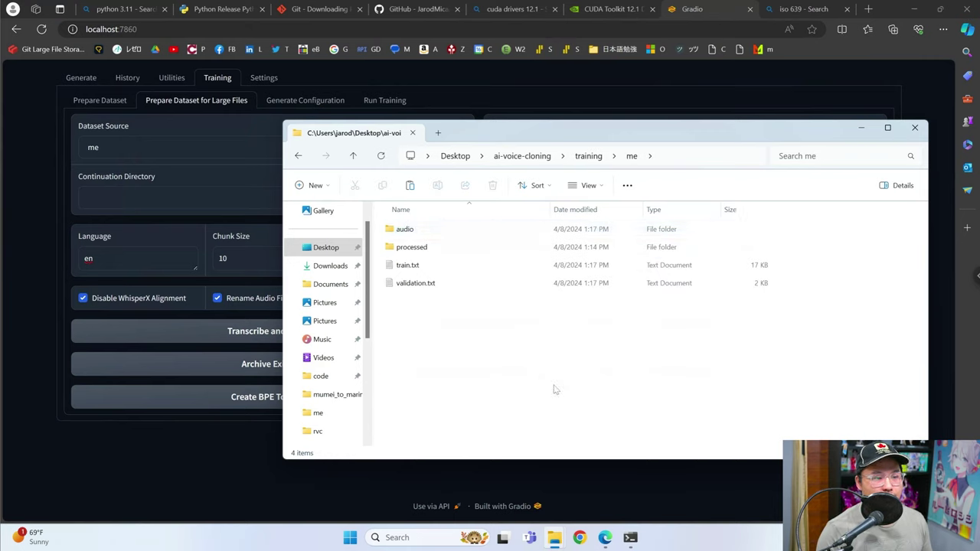
Inspect train.txt, validation.txt and the contents of the audio folder in the me training folder.
drag(553, 389, 382, 257)
click(595, 375)
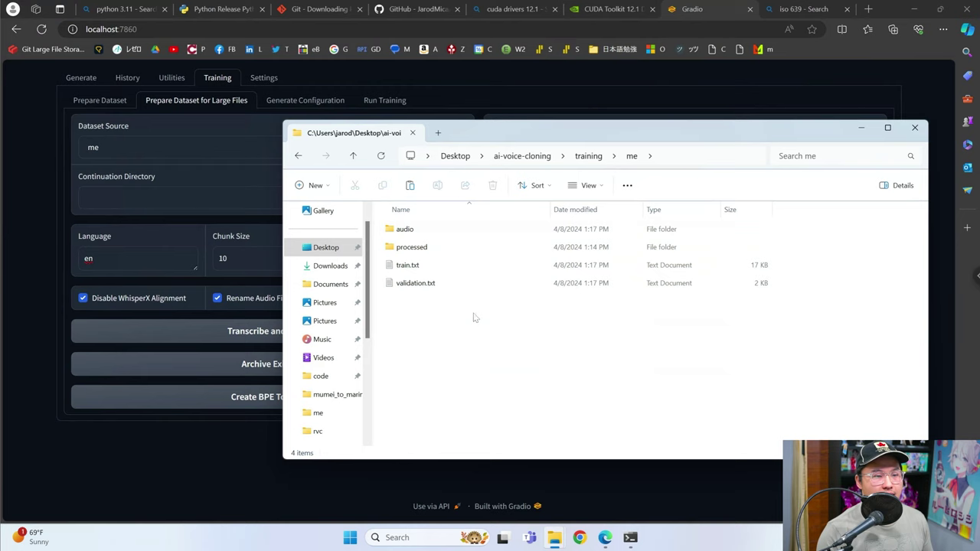
click(448, 264)
click(446, 286)
double_click(442, 232)
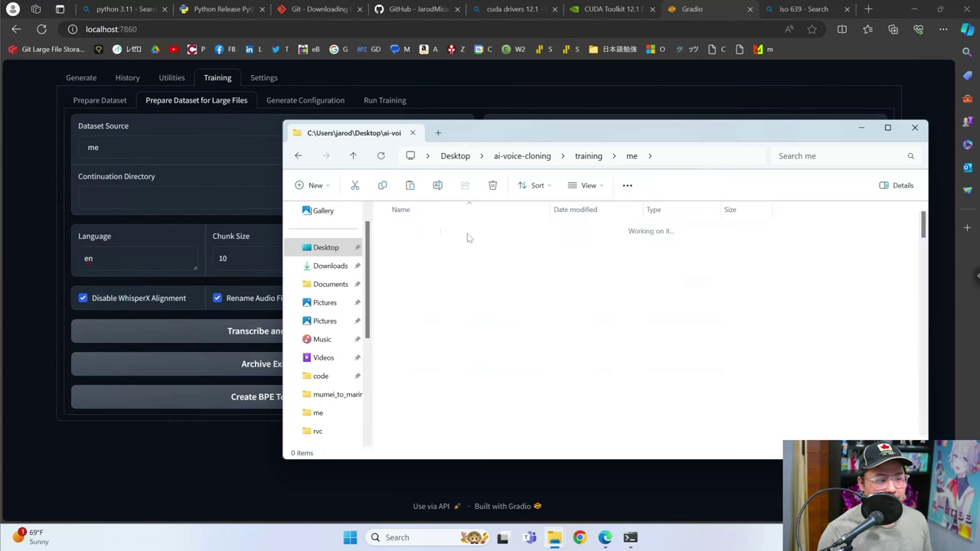
mouse_move(924, 222)
mouse_down()
mouse_move(932, 283)
mouse_move(929, 212)
mouse_up()
click(632, 156)
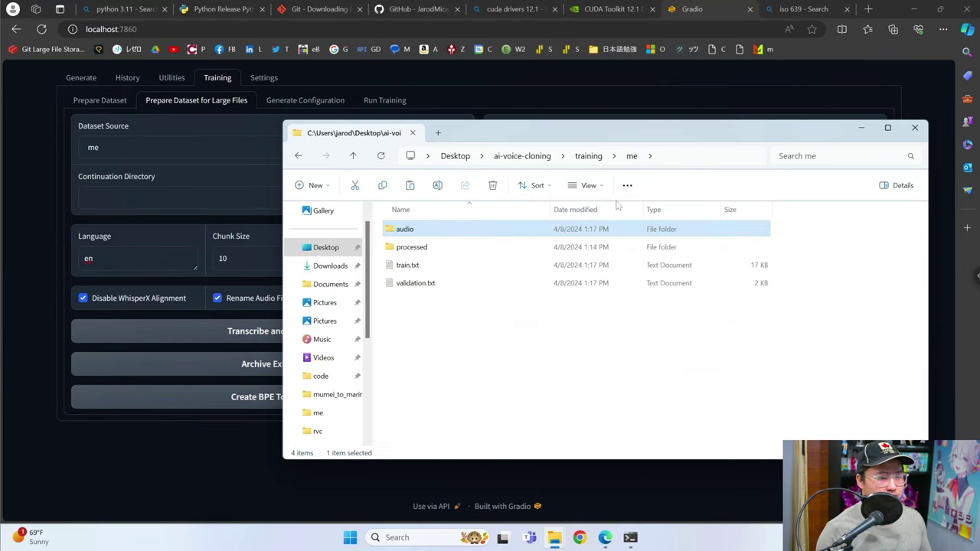
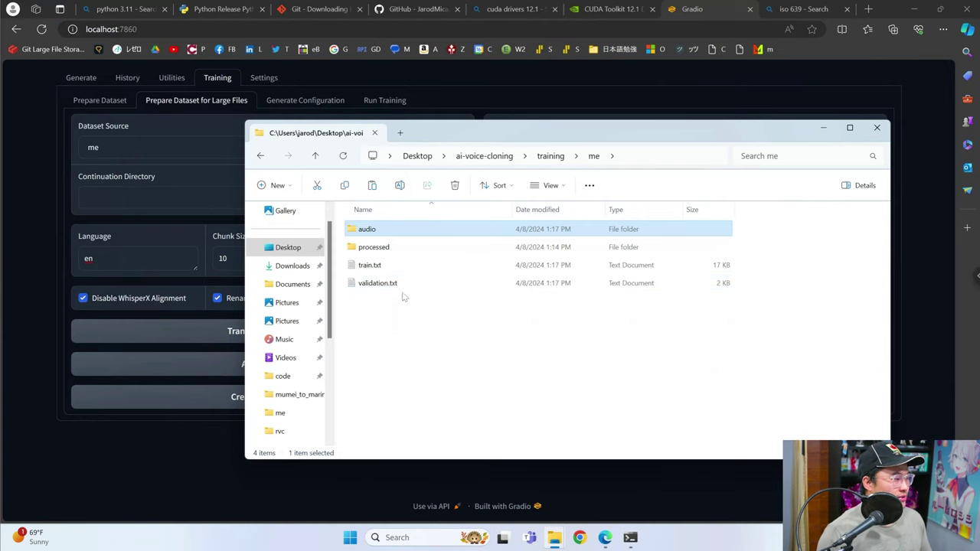
Check the processed folder of the me training dataset, and return to Gradio's Progress Console message.
double_click(408, 246)
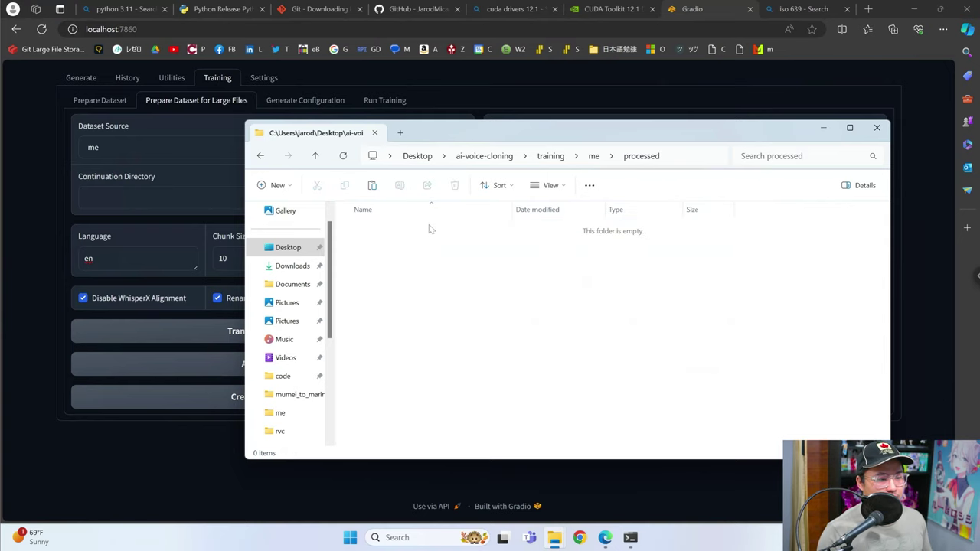
click(594, 156)
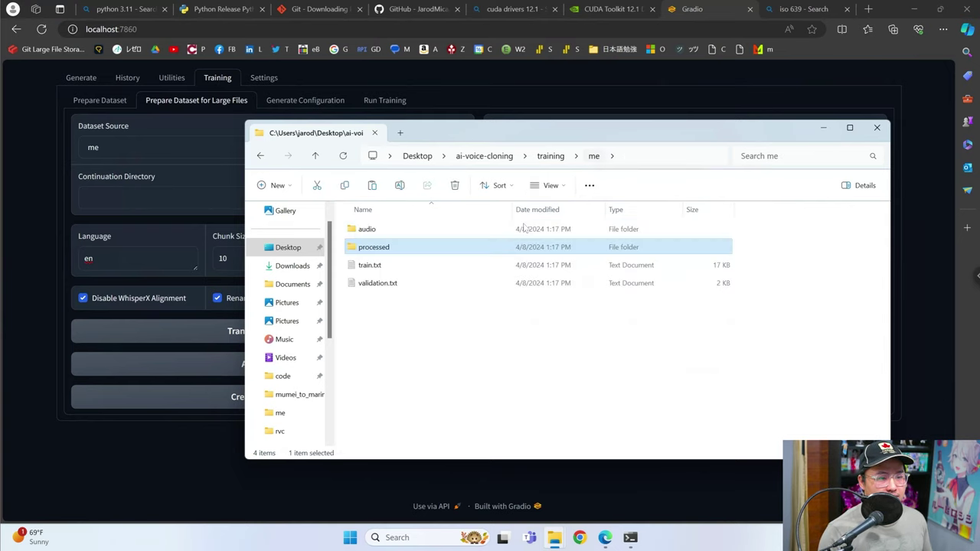
click(824, 130)
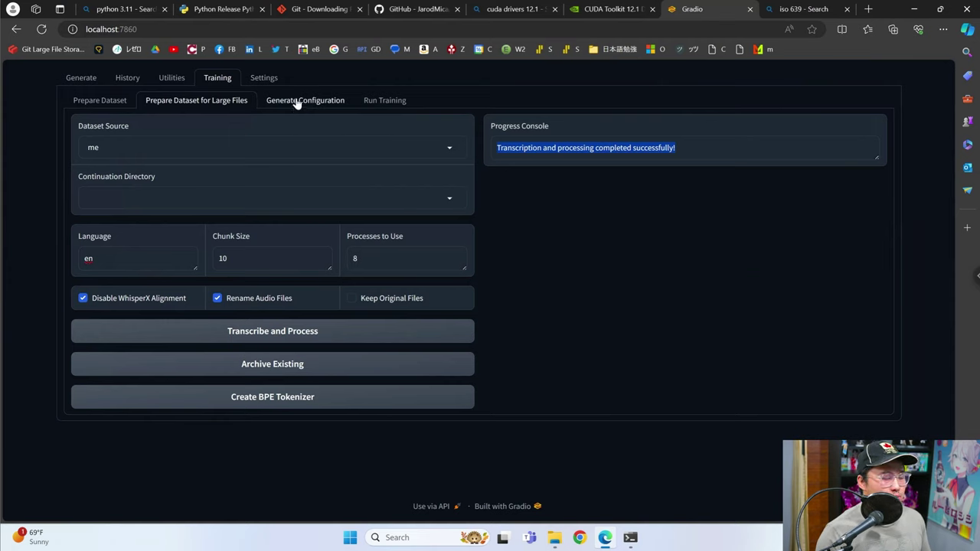
drag(678, 150, 468, 143)
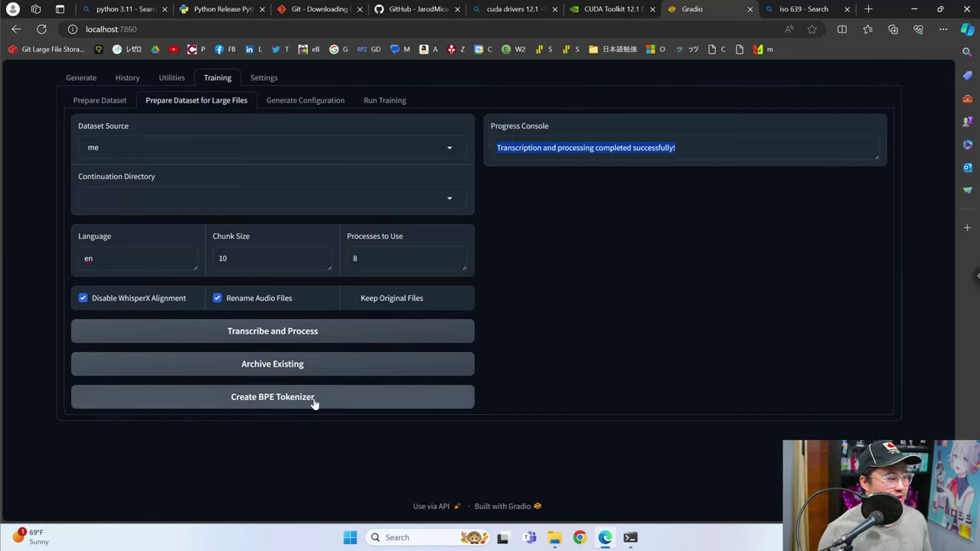
Create a BPE tokenizer for the me dataset, and check its output in the ai-voice-cloning command window.
click(348, 398)
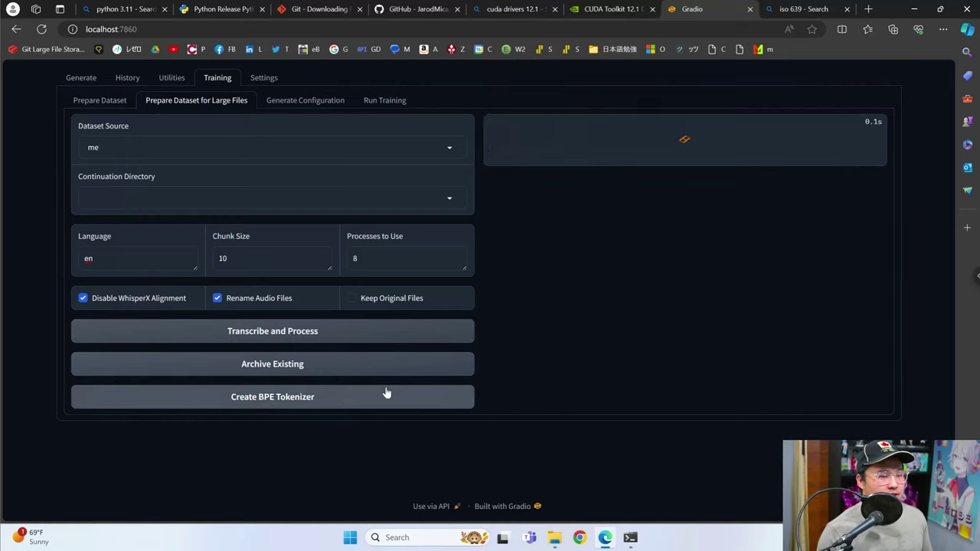
mouse_move(630, 537)
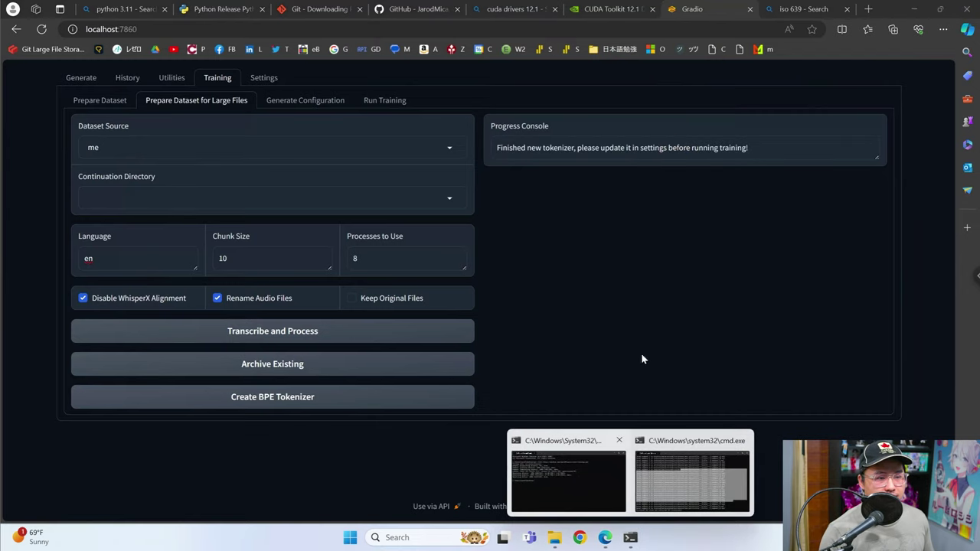
click(694, 468)
click(467, 436)
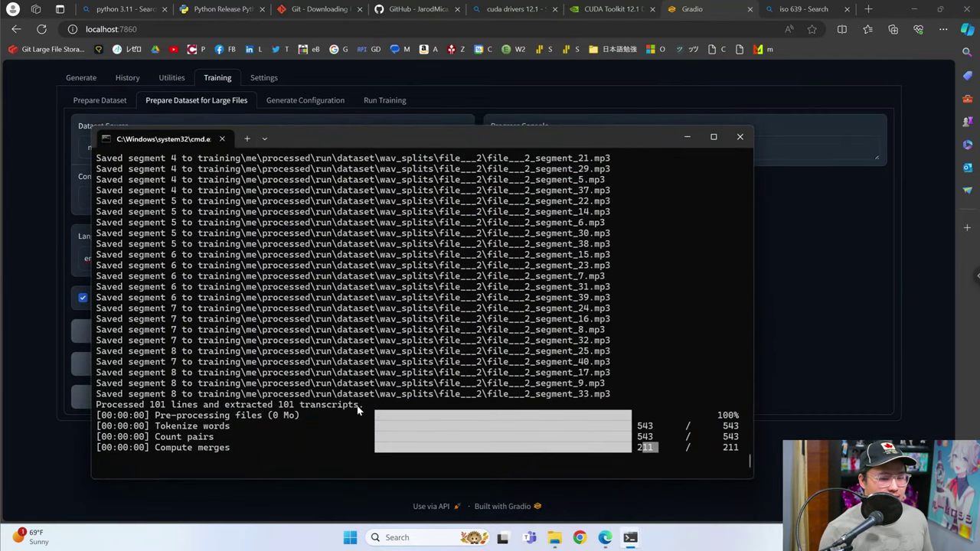
drag(656, 450, 195, 399)
click(769, 280)
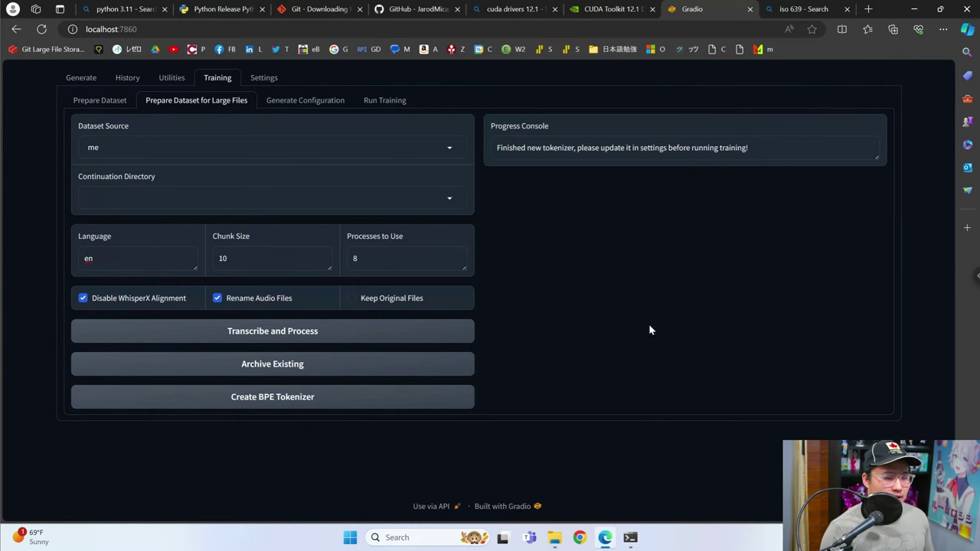
Locate en_tokenizer.json in the models\tokenizers folder of ai-voice-cloning in File Explorer.
mouse_move(554, 537)
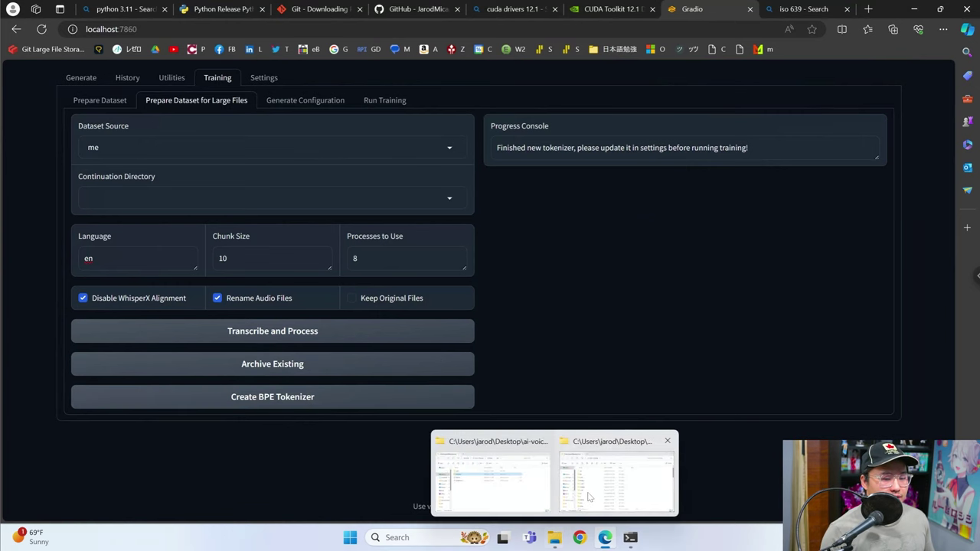
click(587, 496)
click(352, 121)
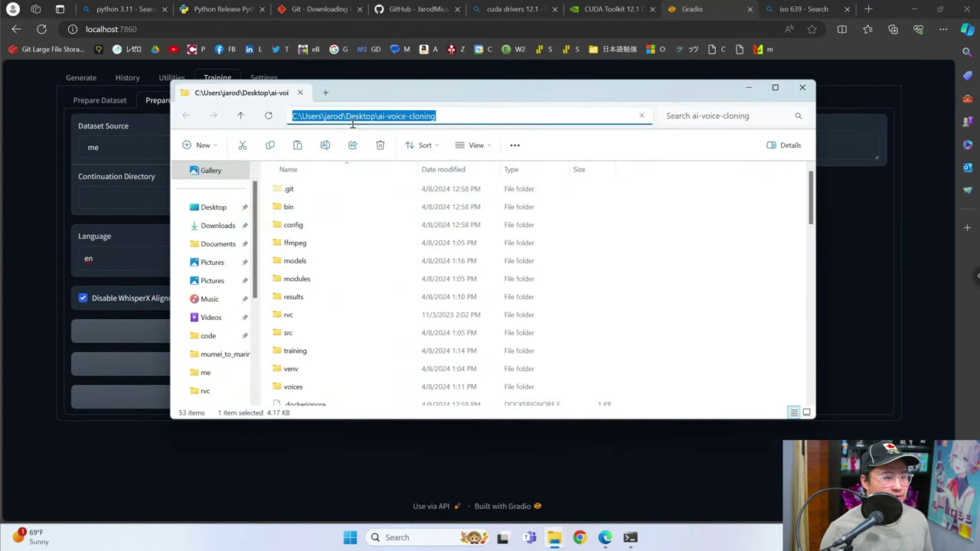
drag(337, 93, 411, 132)
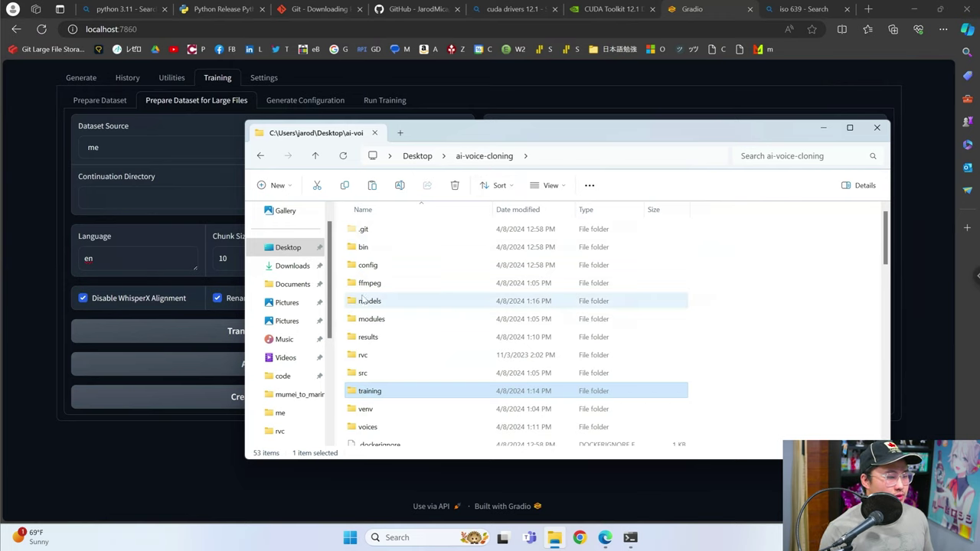
double_click(367, 300)
double_click(406, 283)
drag(504, 355, 400, 228)
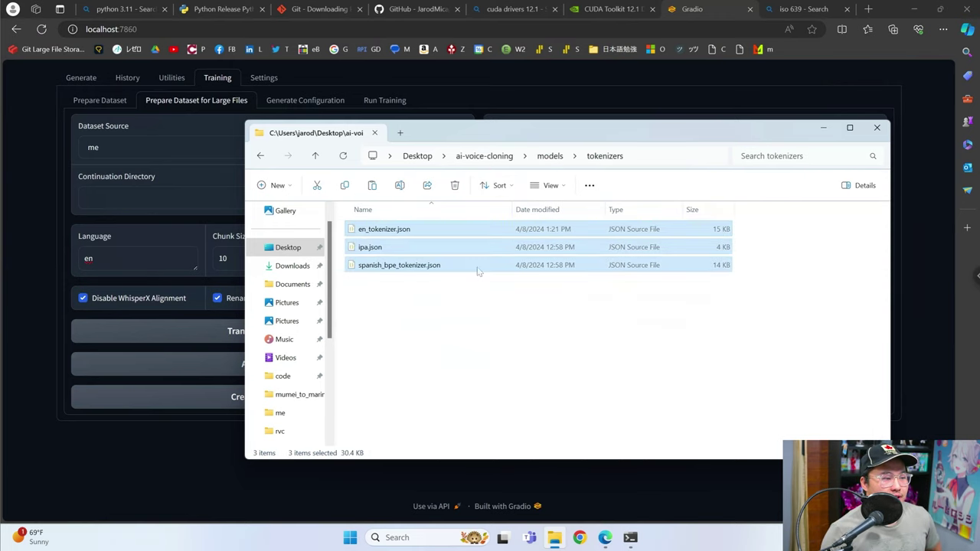
click(411, 229)
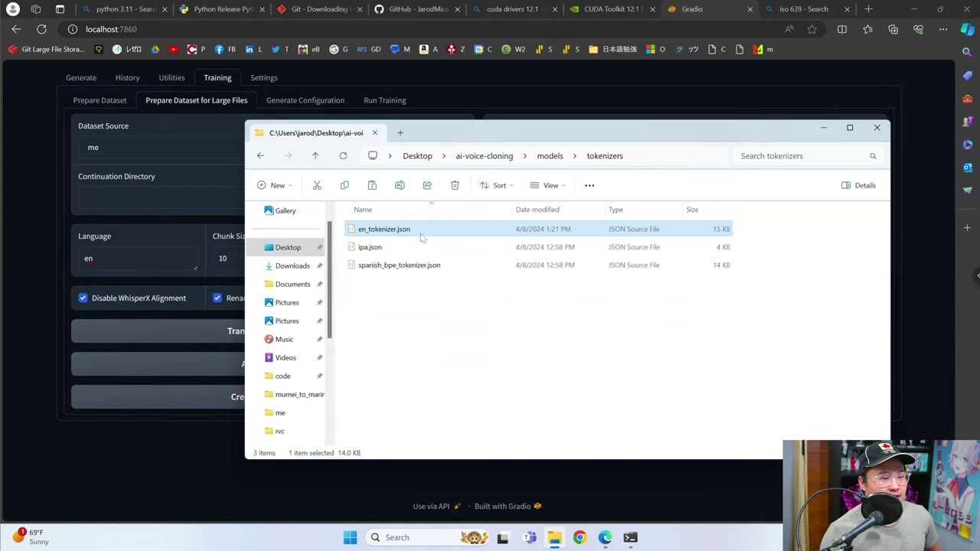
Compare the dataset's Language code in Gradio with the en_tokenizer.json file name in File Explorer.
click(118, 259)
double_click(118, 259)
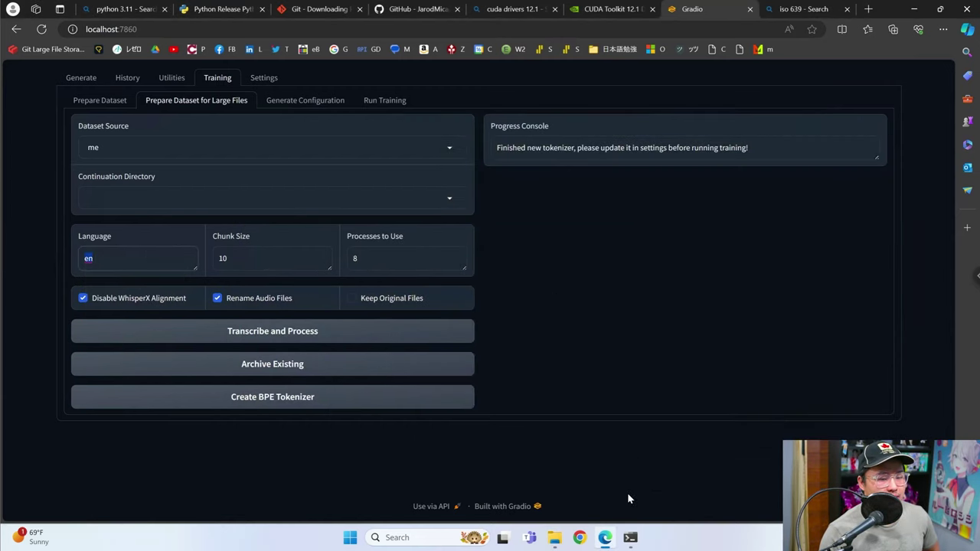
click(554, 537)
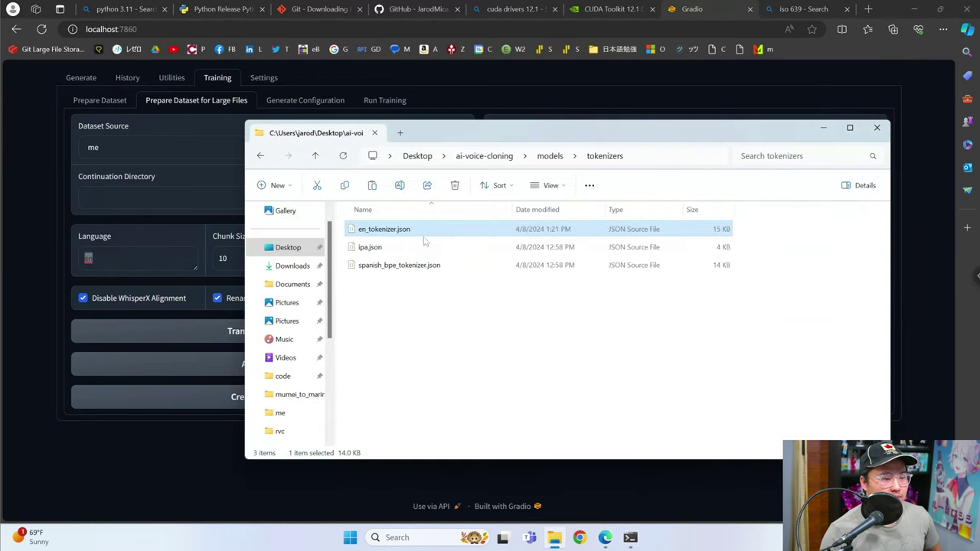
click(405, 229)
click(58, 251)
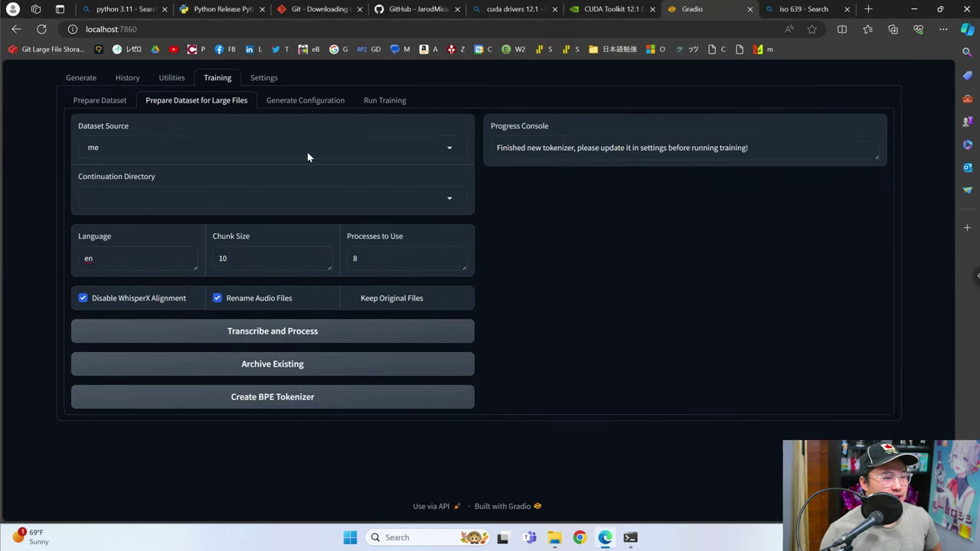
In Gradio's settings, refresh the model list and set the Tokenizer JSON Path to ./models/tokenizers/en_tokenizer.json.
click(379, 101)
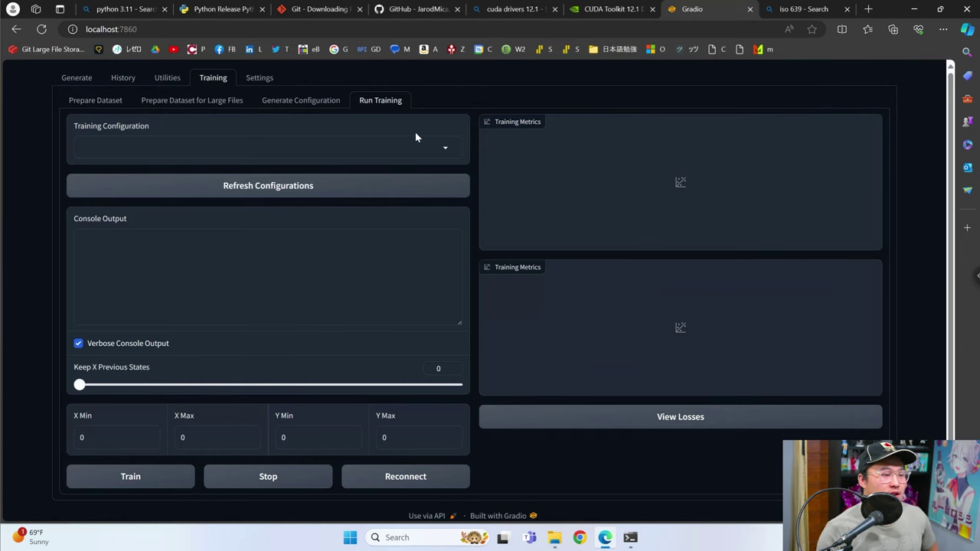
click(264, 78)
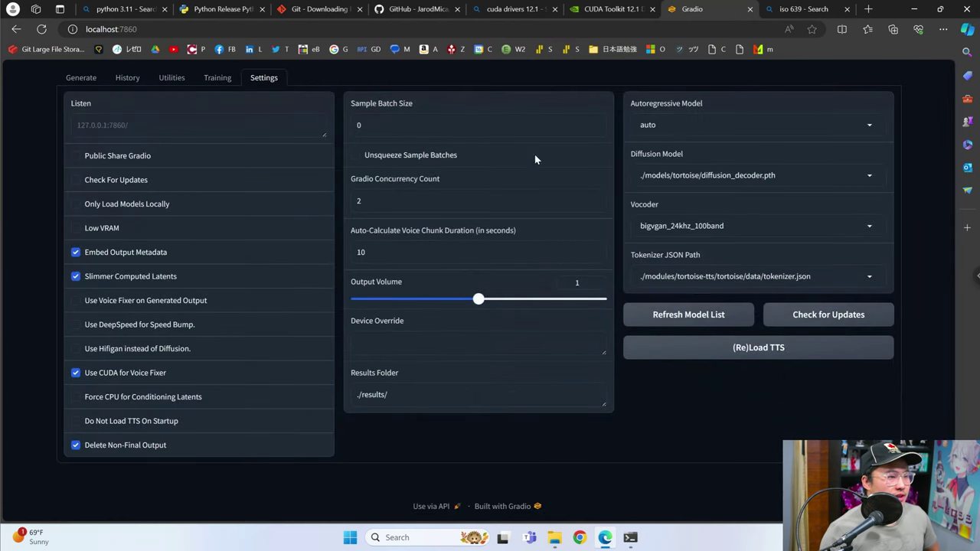
click(691, 313)
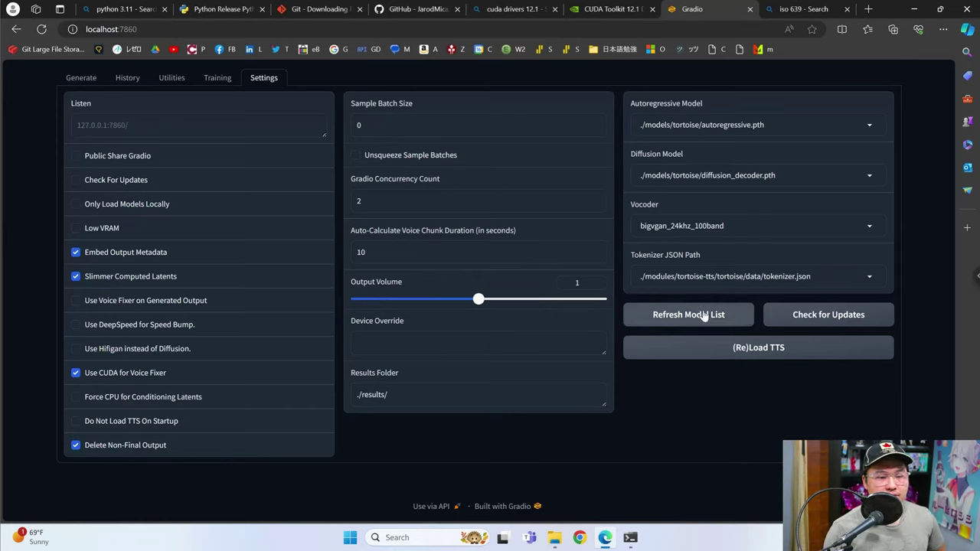
click(833, 279)
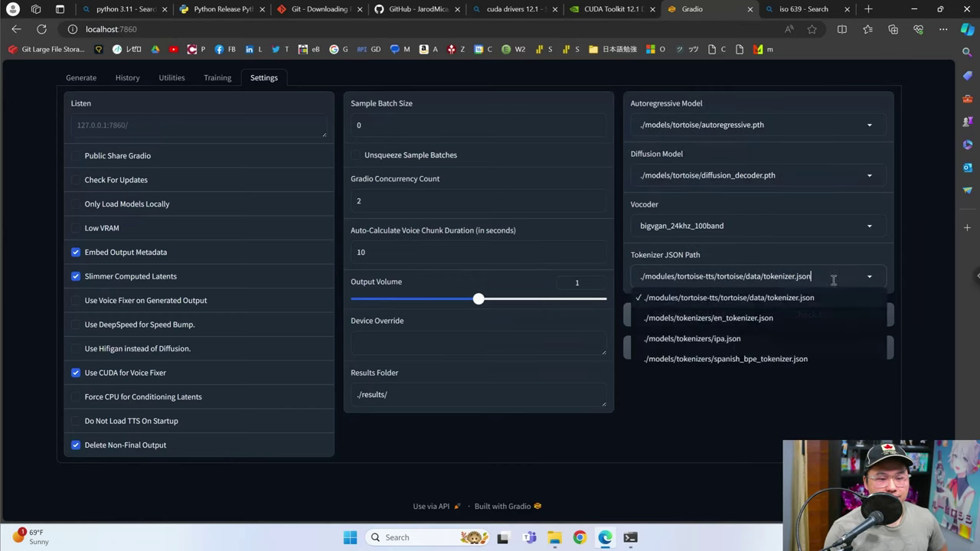
click(796, 320)
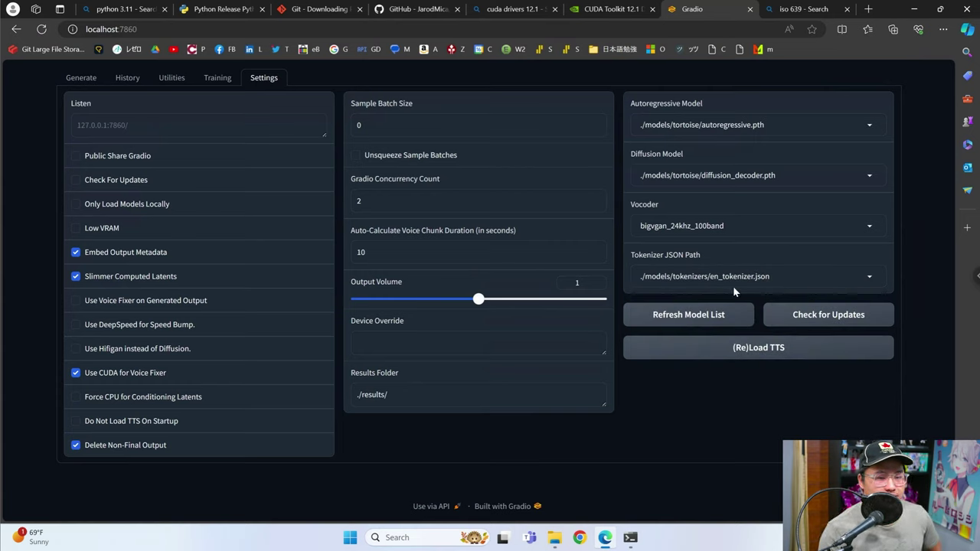
In the training configuration generator, set the number of Epochs to 1.
click(218, 79)
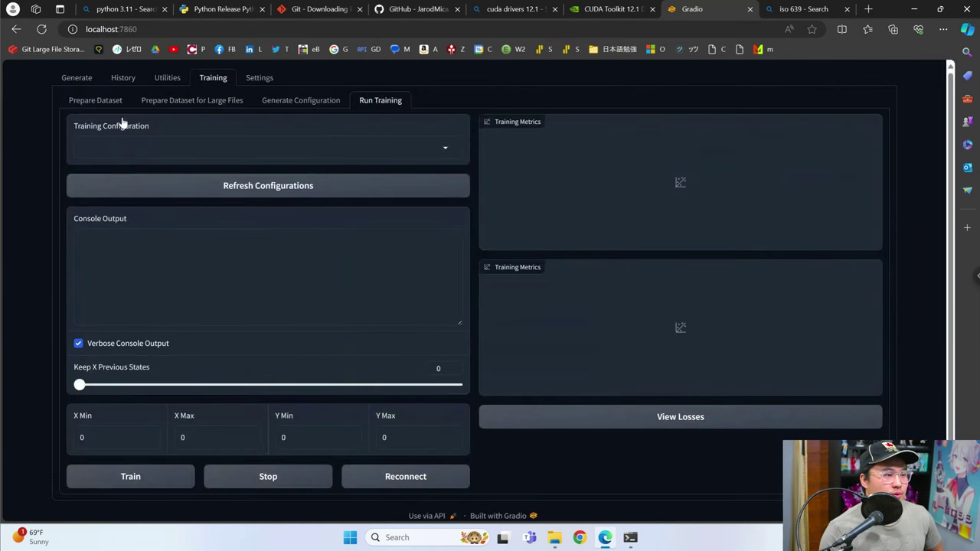
click(300, 107)
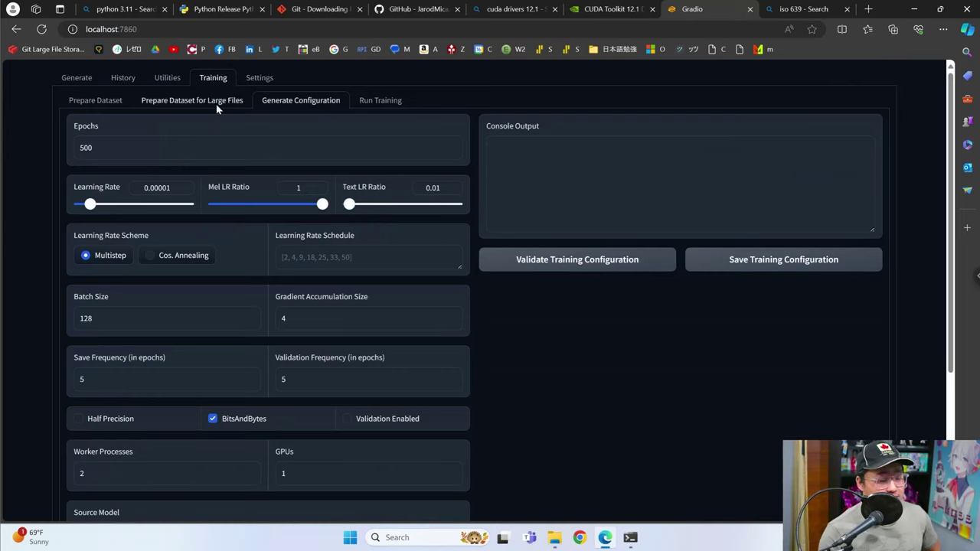
double_click(84, 148)
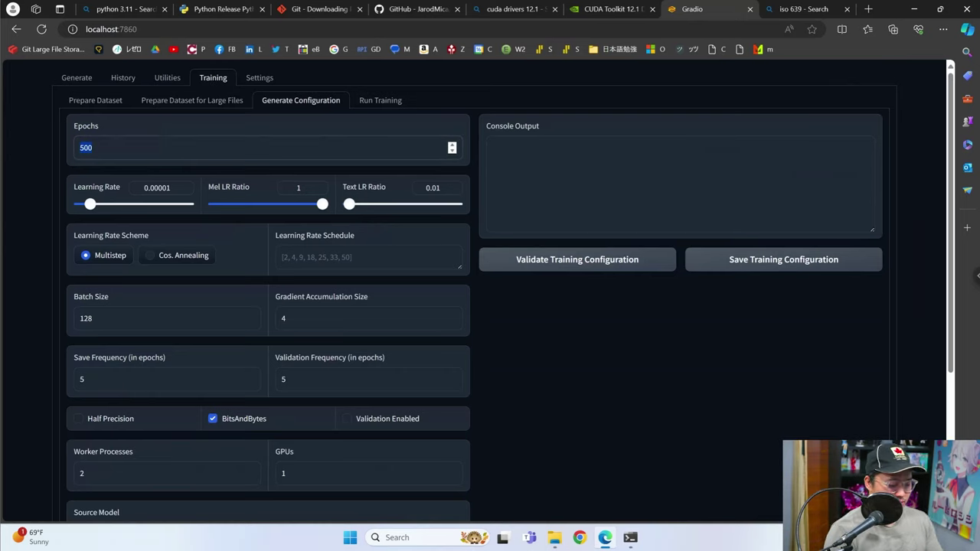
text(10)
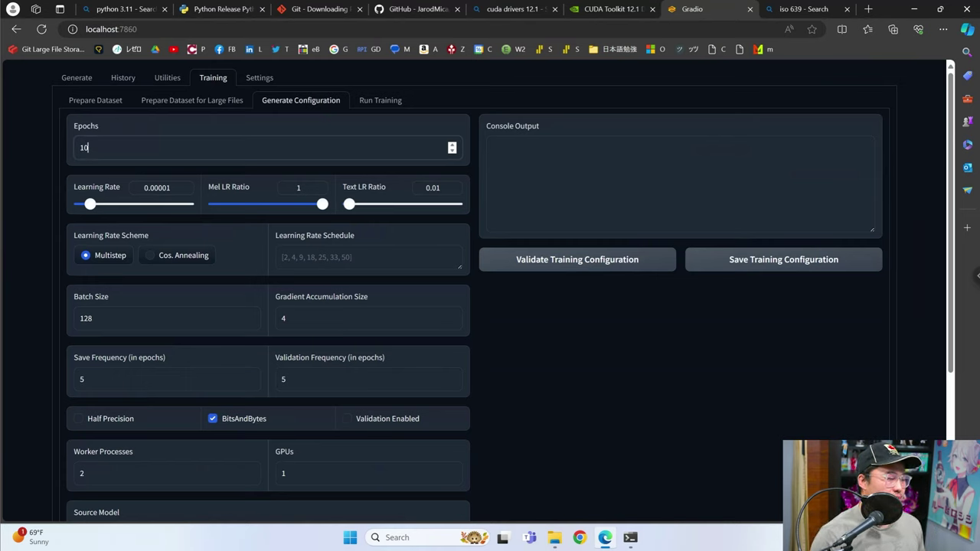
double_click(84, 147)
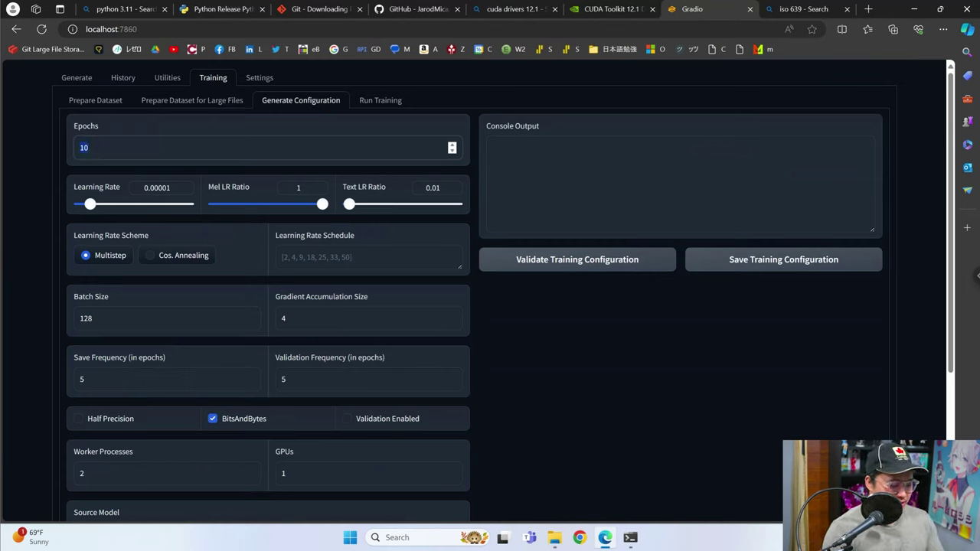
text(1)
Raise the Learning Rate to 0.0001 and the Text LR Ratio to 1, using the Cos. Annealing learning rate scheme.
drag(90, 205, 227, 212)
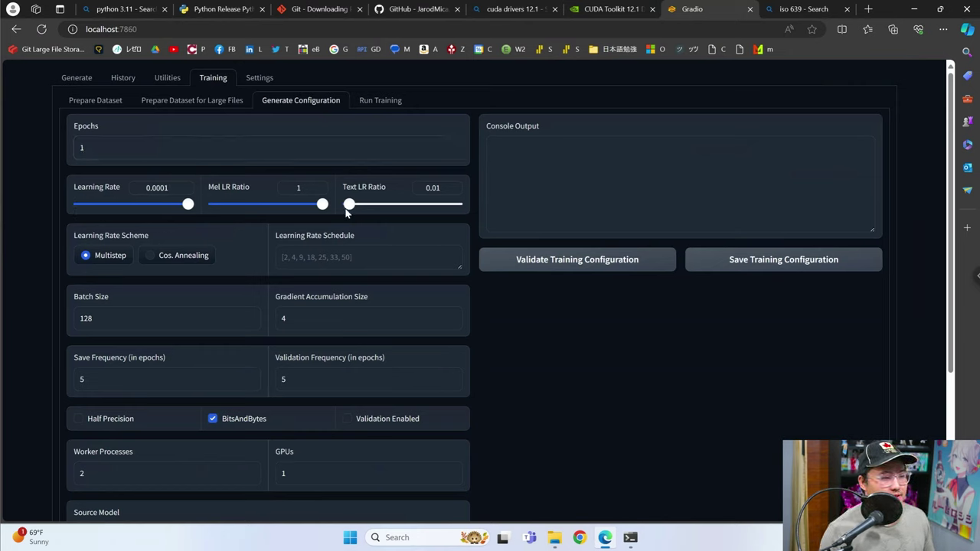
drag(348, 205, 556, 214)
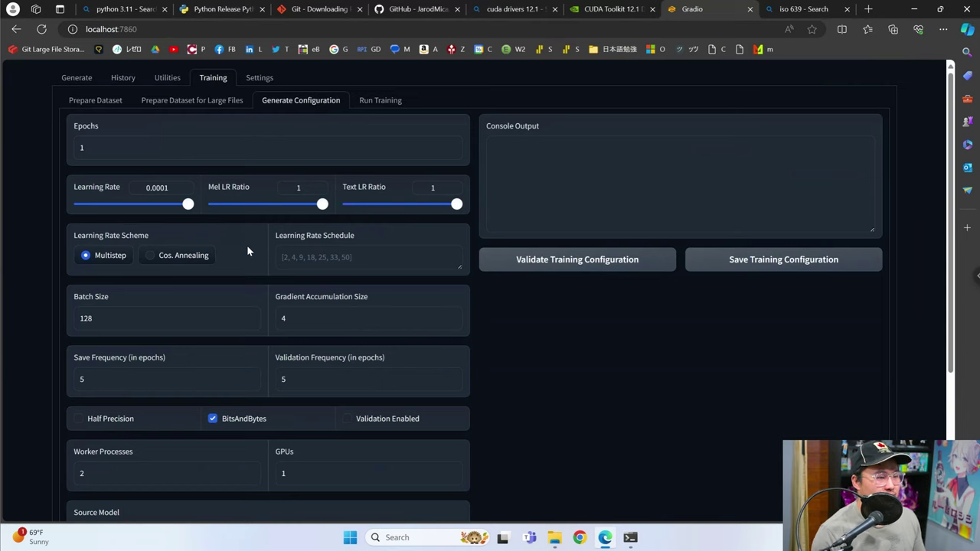
click(174, 259)
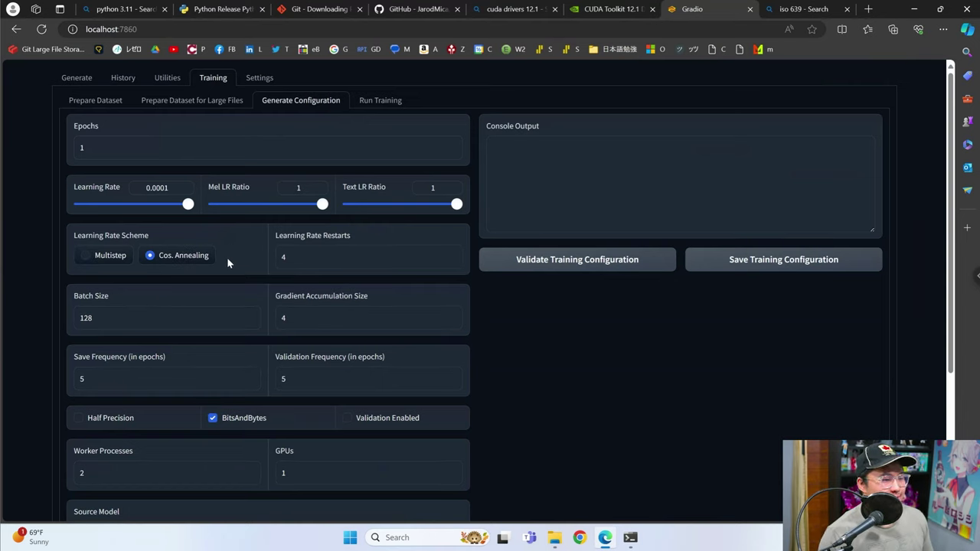
Set both the Save Frequency and the Validation Frequency to 1 epoch.
scroll(247, 242, down, 1)
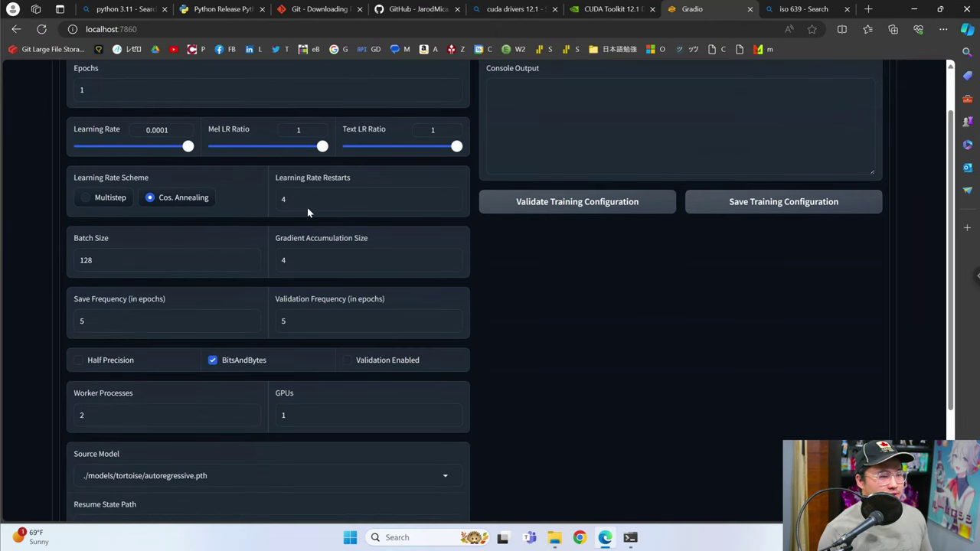
drag(122, 262, 5, 276)
click(548, 312)
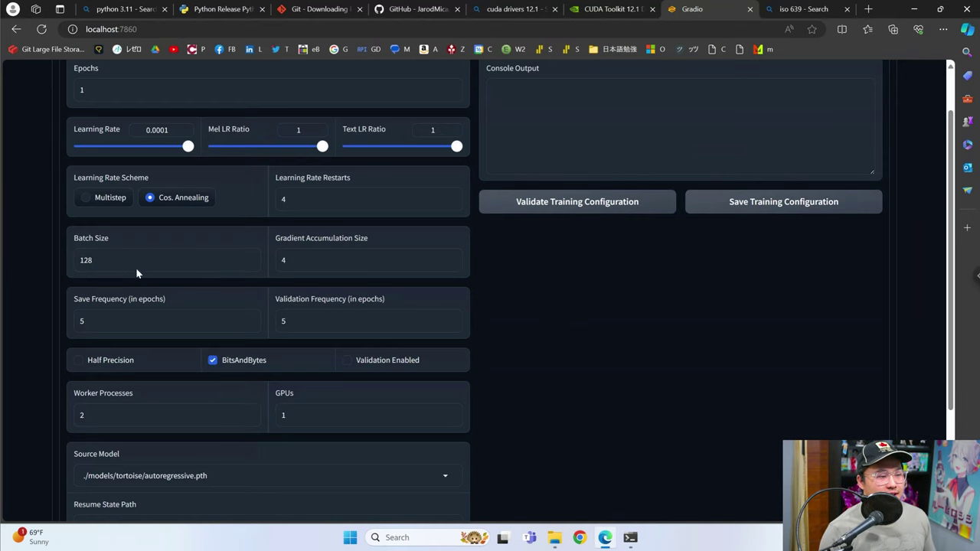
click(108, 321)
key(BackSpace)
text(1)
drag(332, 319, 212, 311)
click(511, 310)
click(139, 320)
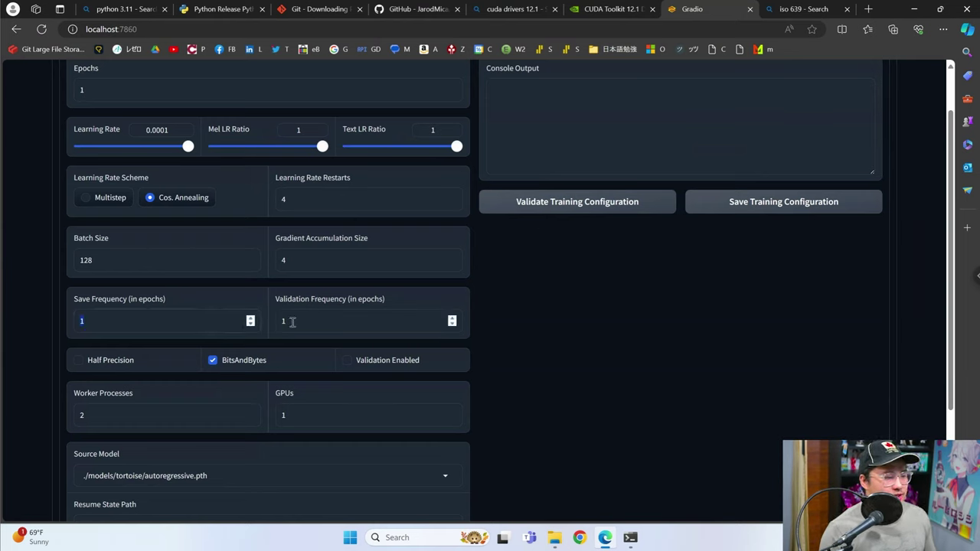
drag(302, 321, 80, 330)
click(54, 294)
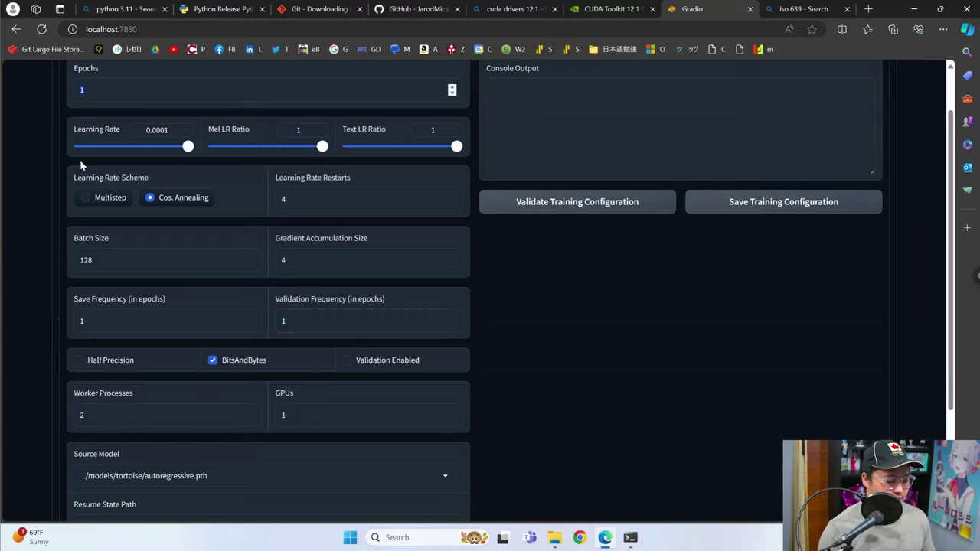
Set Epochs to 10 and the Save Frequency to 5 epochs as an example.
text(10)
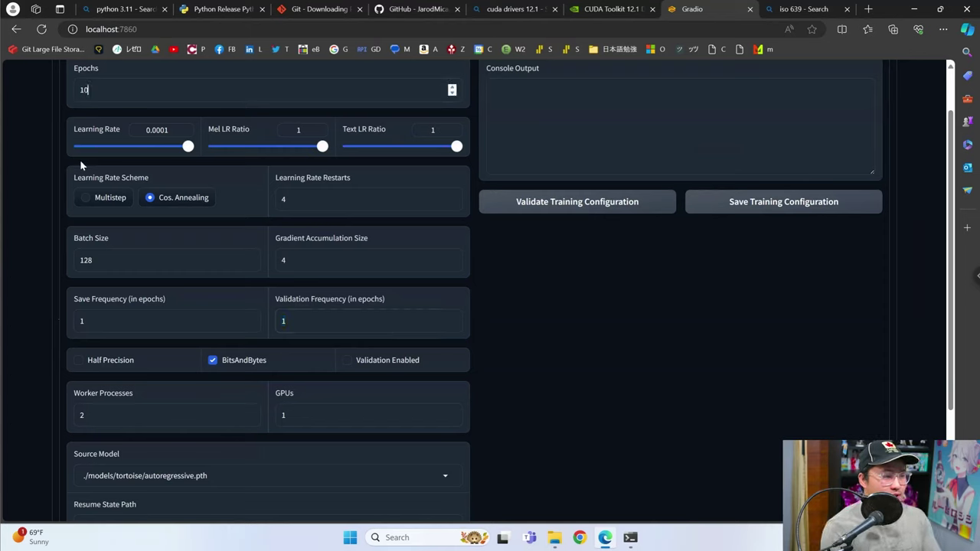
double_click(98, 320)
text(5)
click(18, 299)
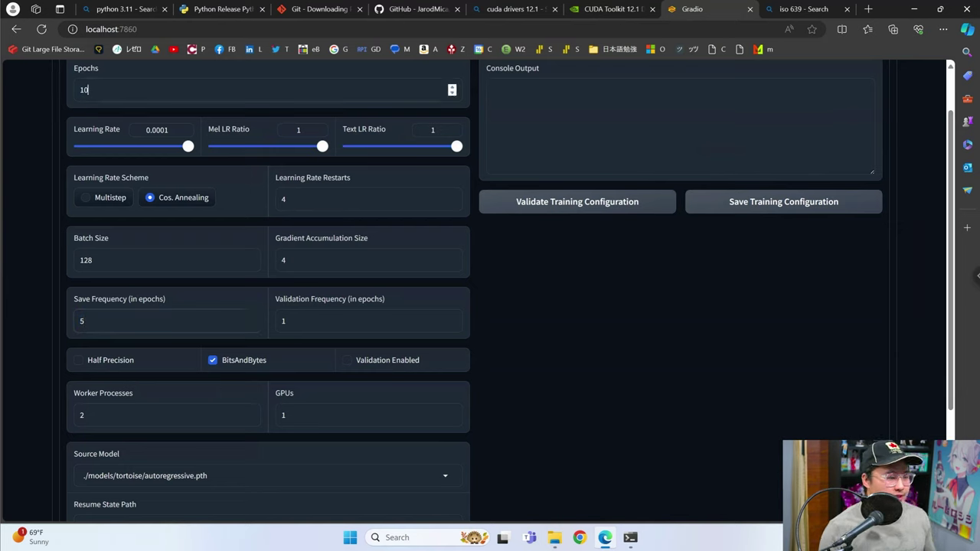
double_click(123, 310)
Set Epochs and the Save Frequency back to 1.
double_click(112, 90)
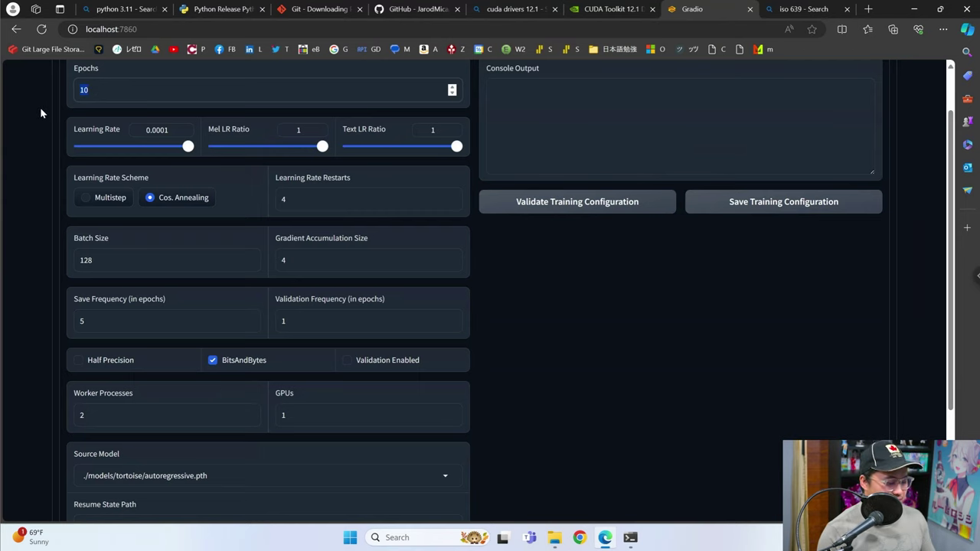
text(1)
click(133, 327)
text(1)
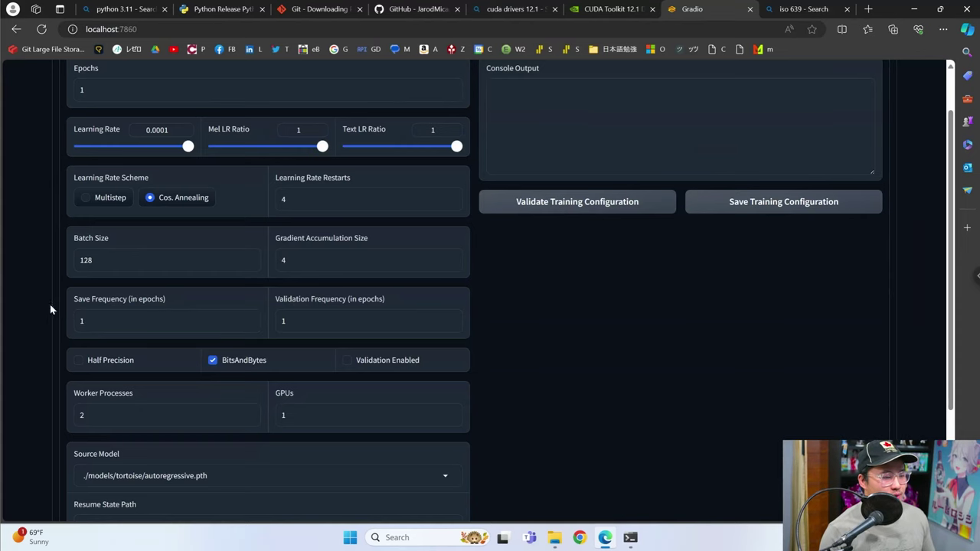
Refresh the dataset list and select me as the training dataset.
scroll(56, 308, down, 2)
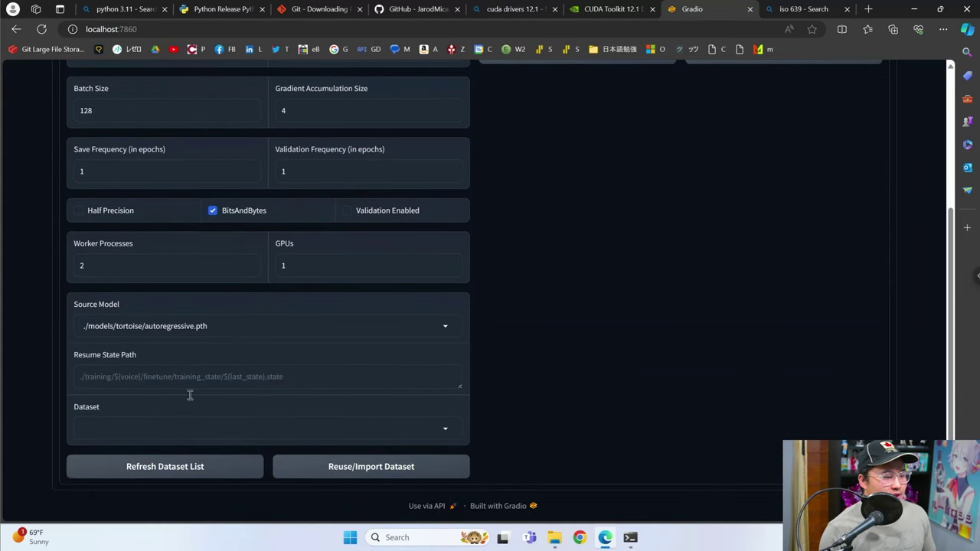
click(206, 467)
click(190, 423)
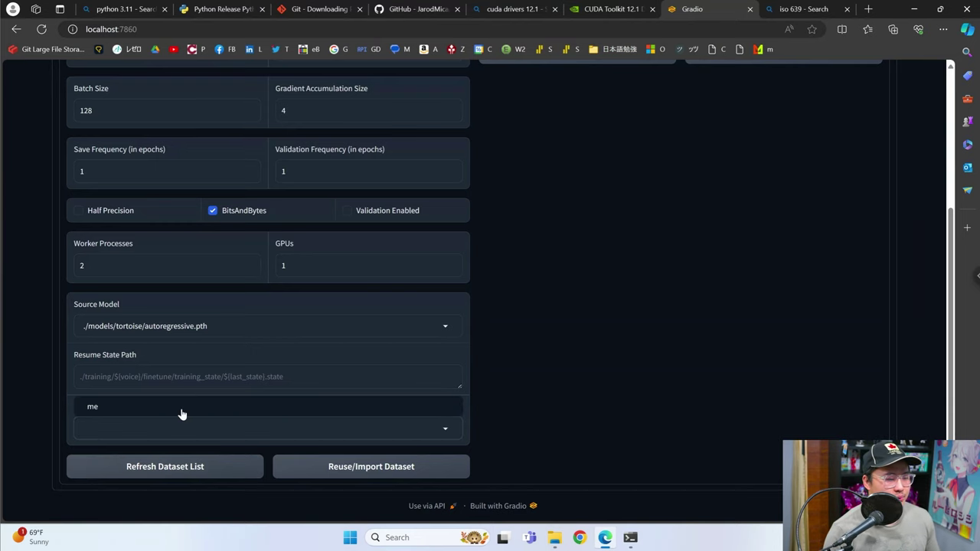
click(181, 409)
Validate the training configuration, and check the adjusted Batch Size and Gradient Accumulation Size.
scroll(260, 376, up, 3)
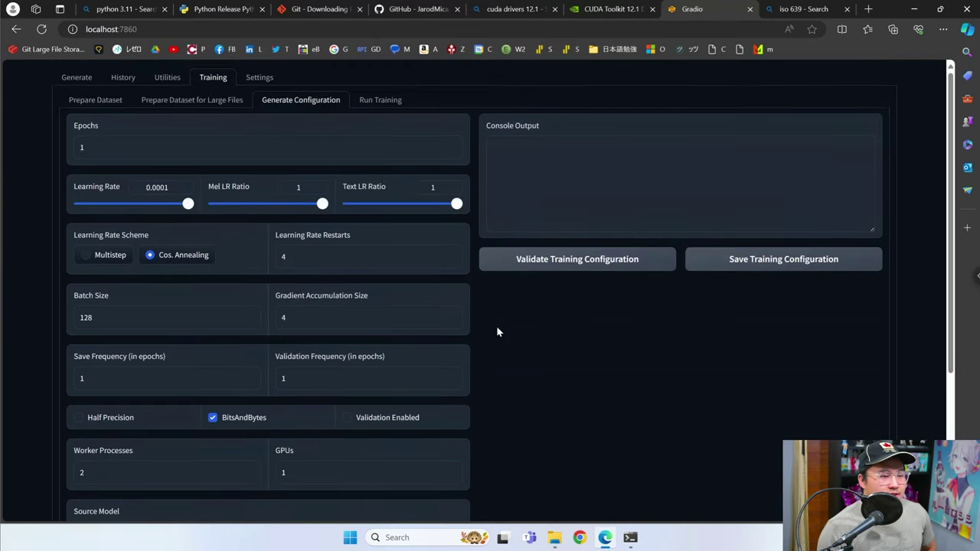
click(554, 261)
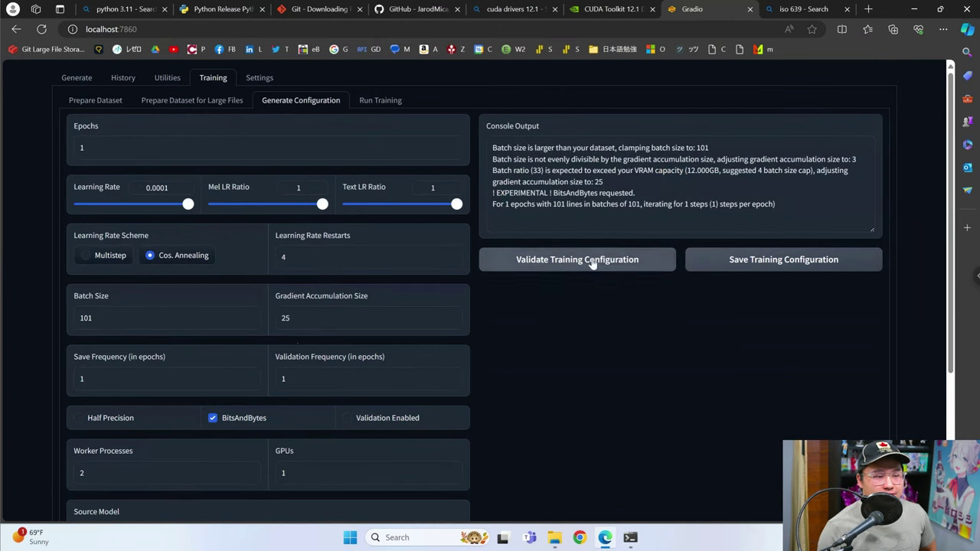
drag(319, 322, 276, 304)
click(265, 346)
drag(59, 320, 127, 314)
double_click(356, 316)
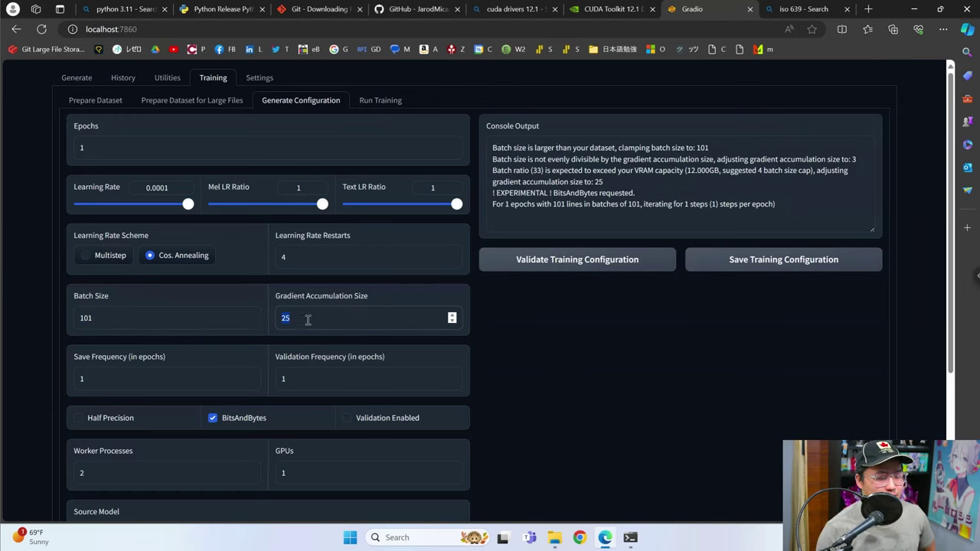
Change the Batch Size to 100 and save the training configuration.
drag(162, 311, 43, 320)
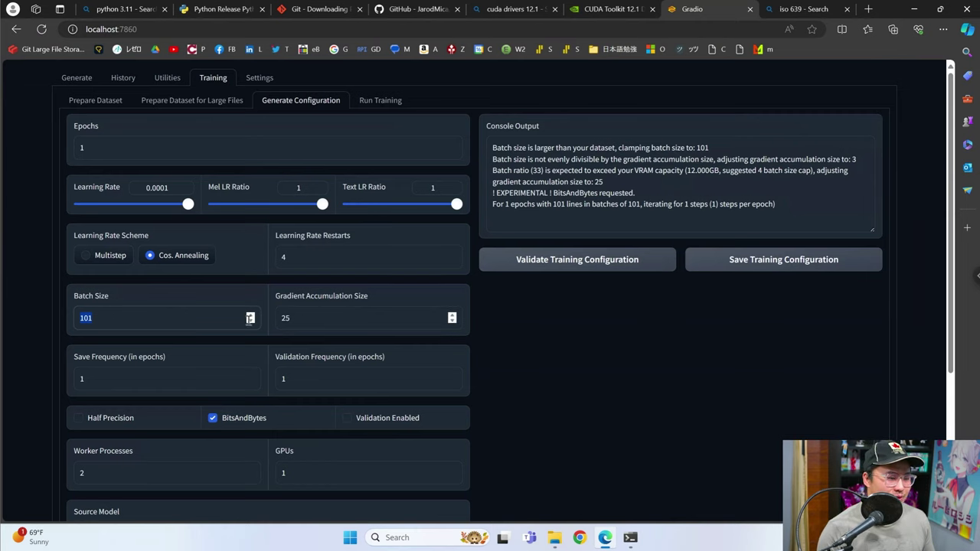
click(165, 323)
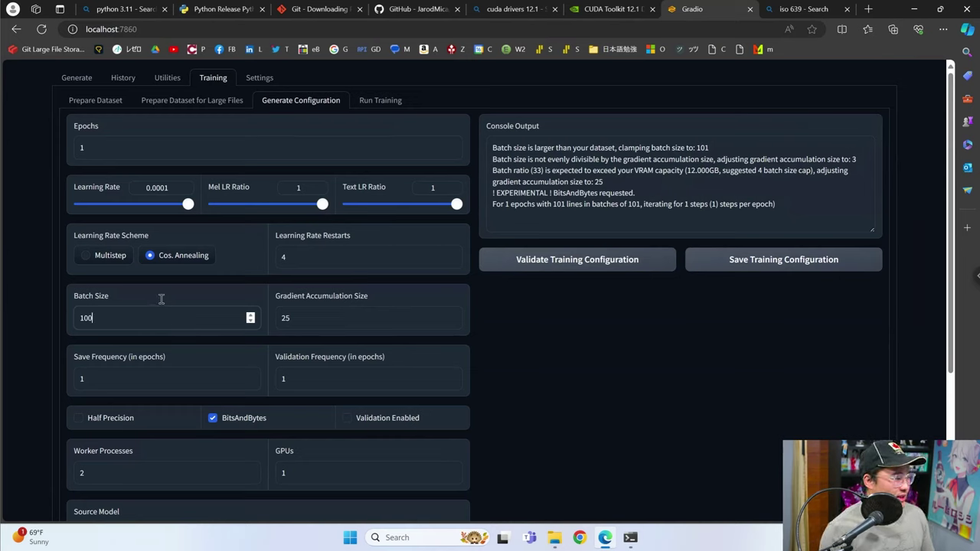
double_click(100, 320)
click(299, 317)
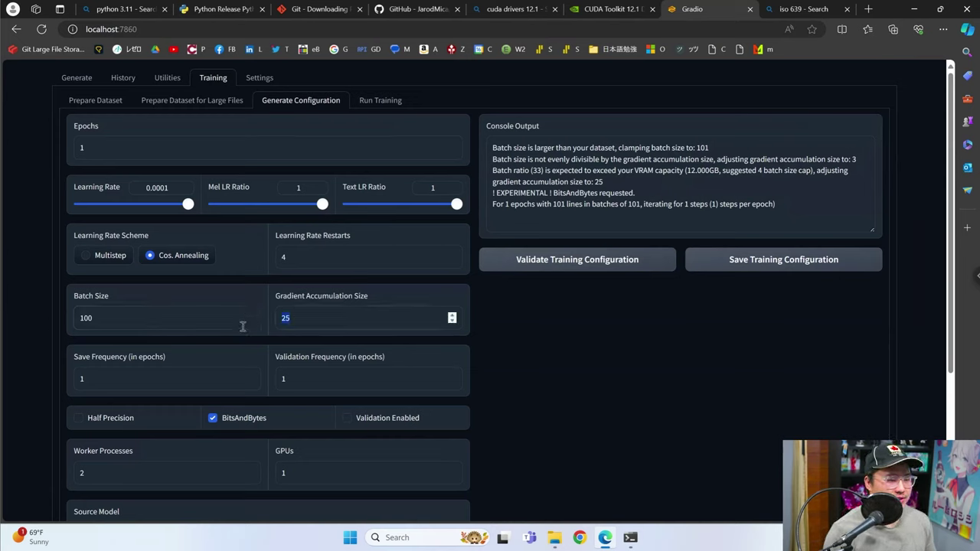
click(767, 263)
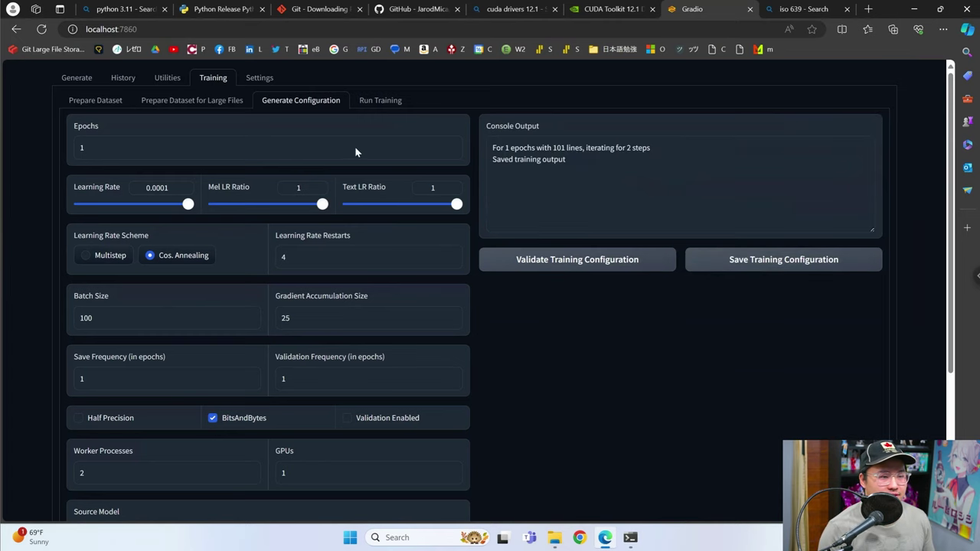
For the training run, refresh the configurations and select ./training/me/train.yaml.
click(372, 103)
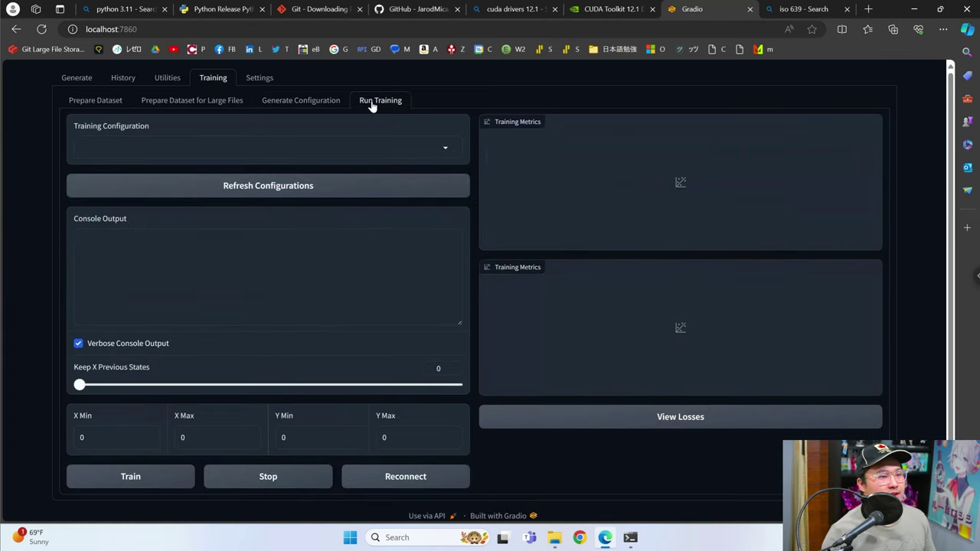
click(341, 187)
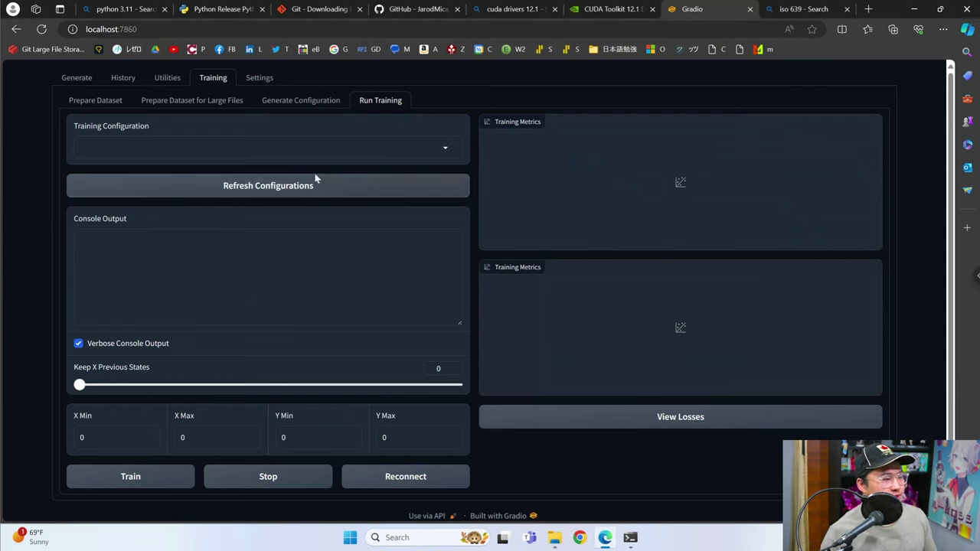
click(321, 149)
click(155, 176)
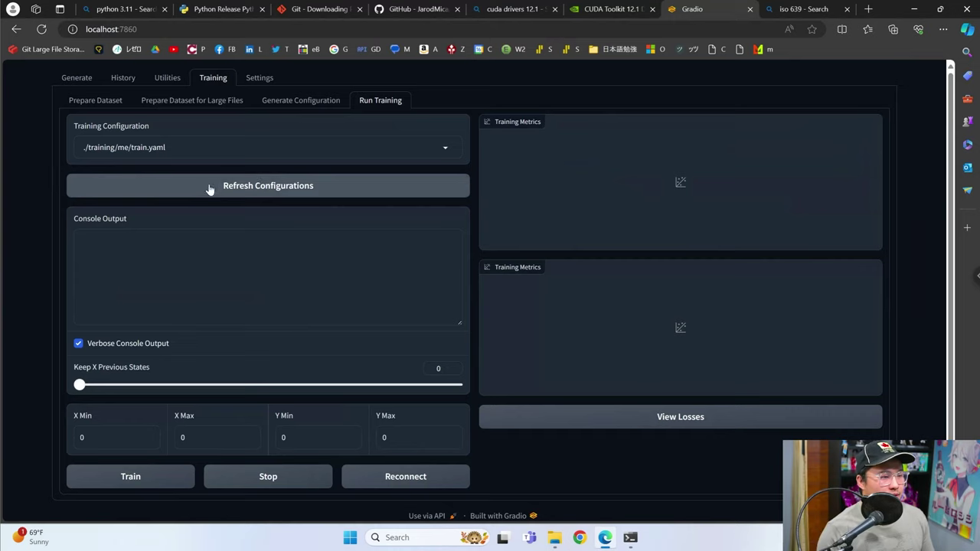
click(179, 147)
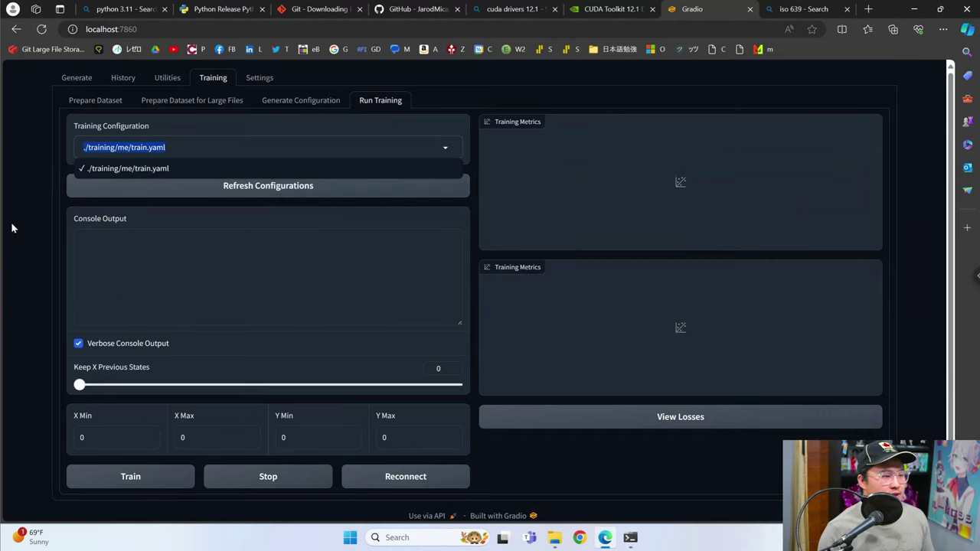
click(43, 269)
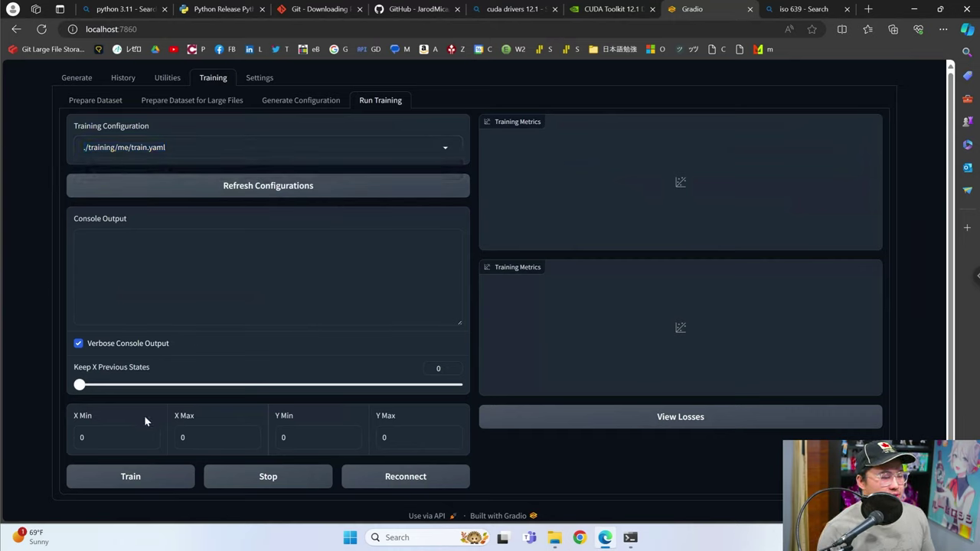
Start training with the selected configuration, and examine its log output in the ai-voice-cloning command window.
click(114, 480)
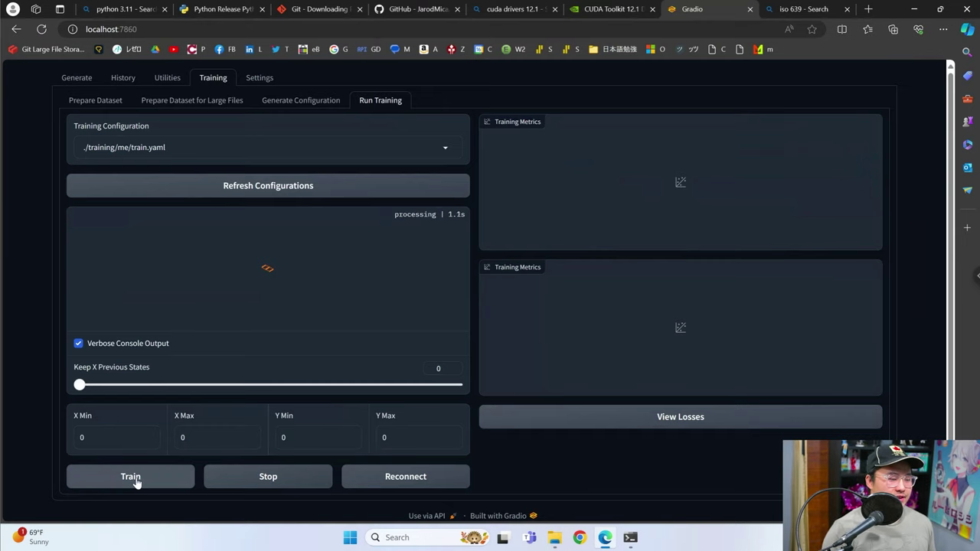
click(630, 537)
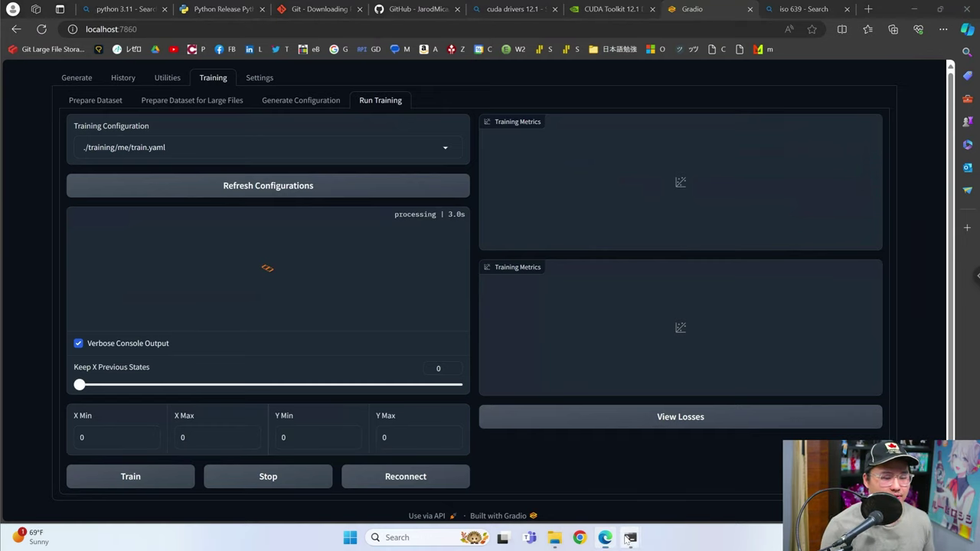
click(658, 479)
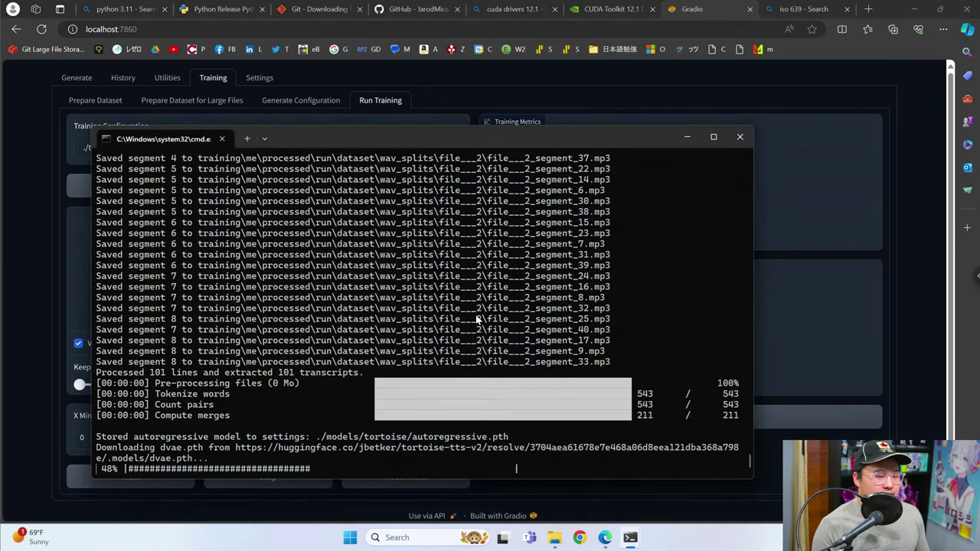
drag(379, 469, 95, 436)
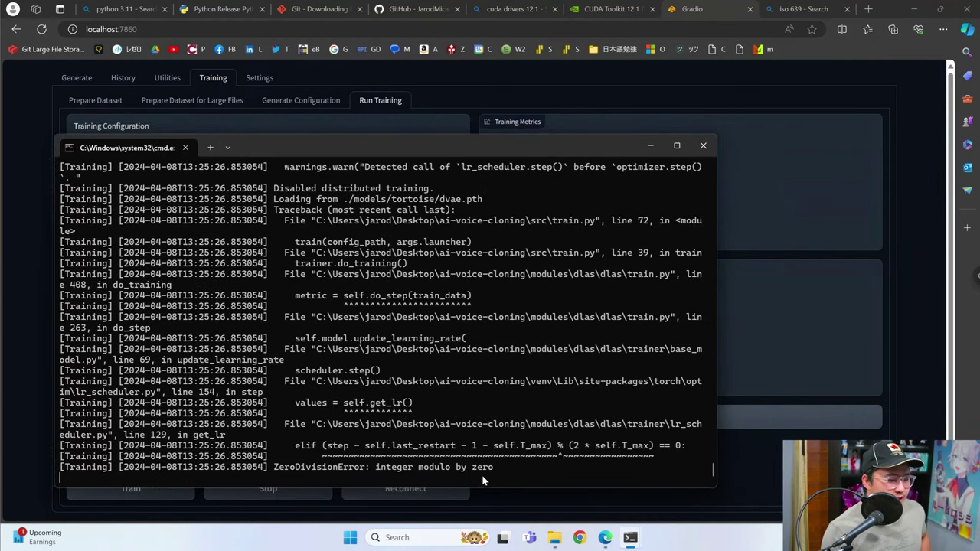
drag(481, 475, 322, 349)
right_click(303, 467)
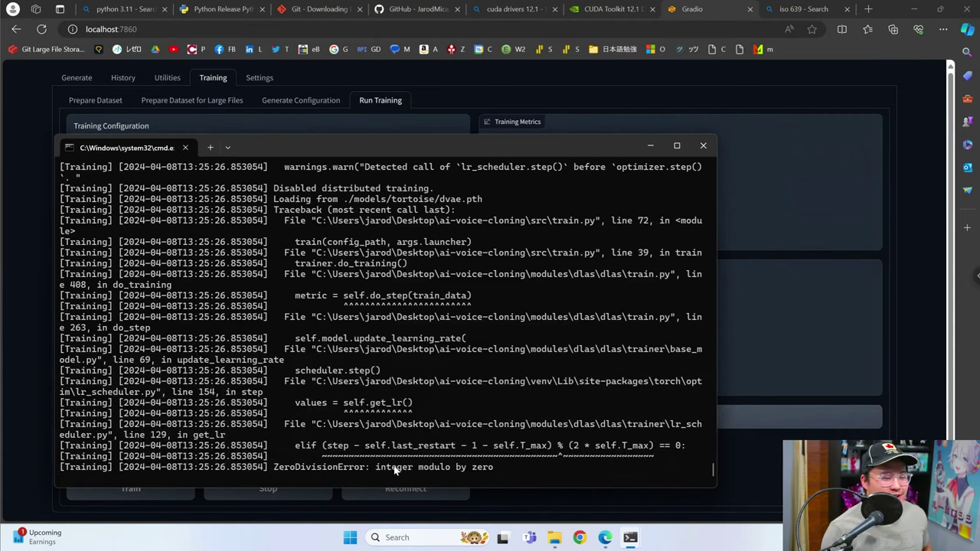
In the web interface's training configuration, set Epochs to 4 and save the configuration.
click(758, 472)
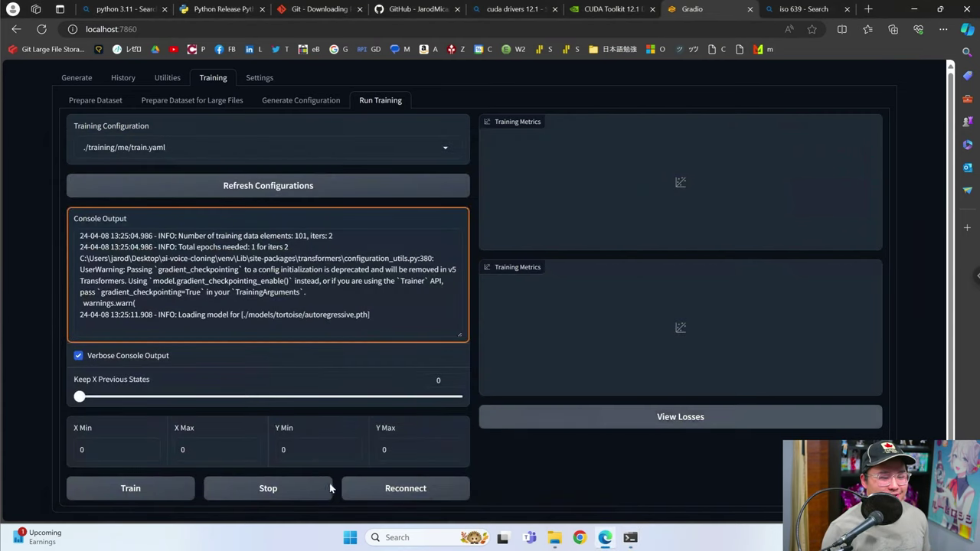
mouse_move(630, 538)
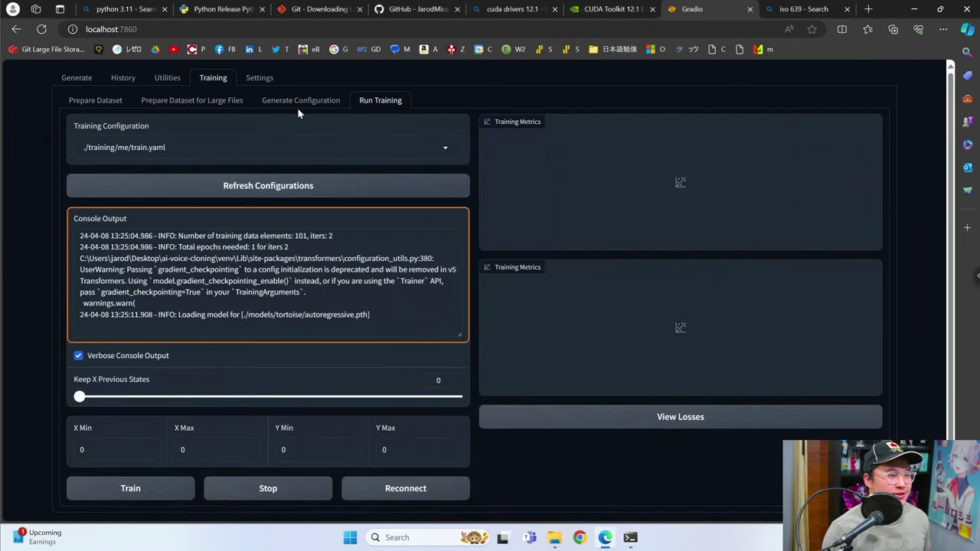
click(272, 107)
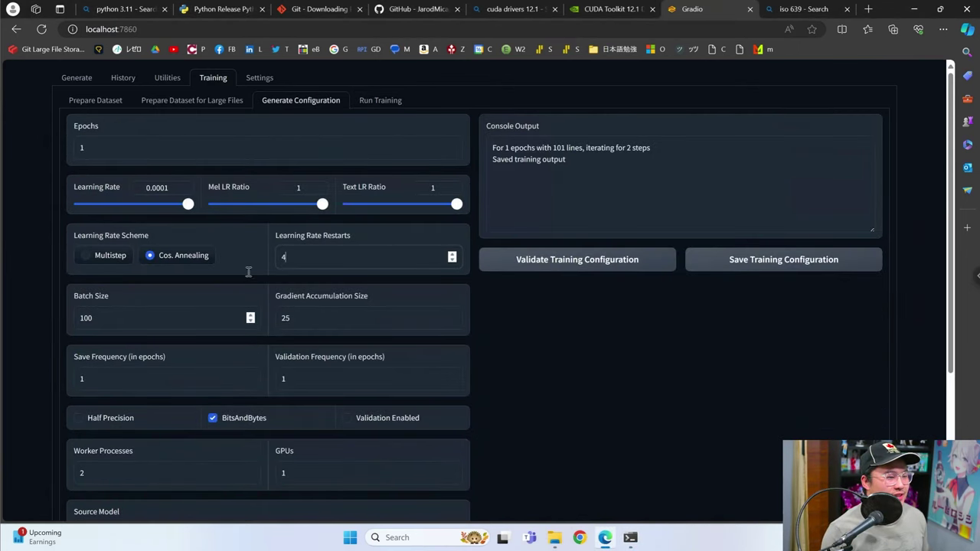
double_click(163, 142)
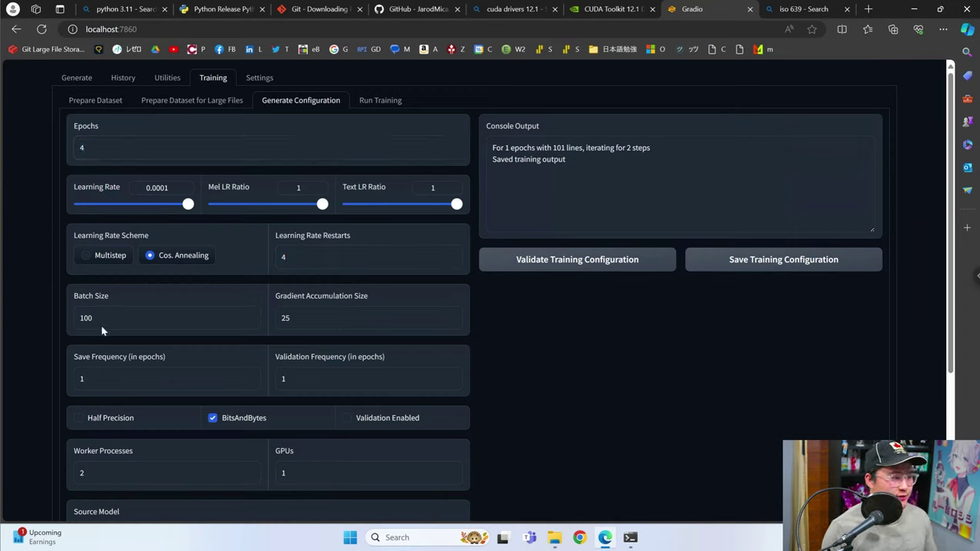
click(746, 263)
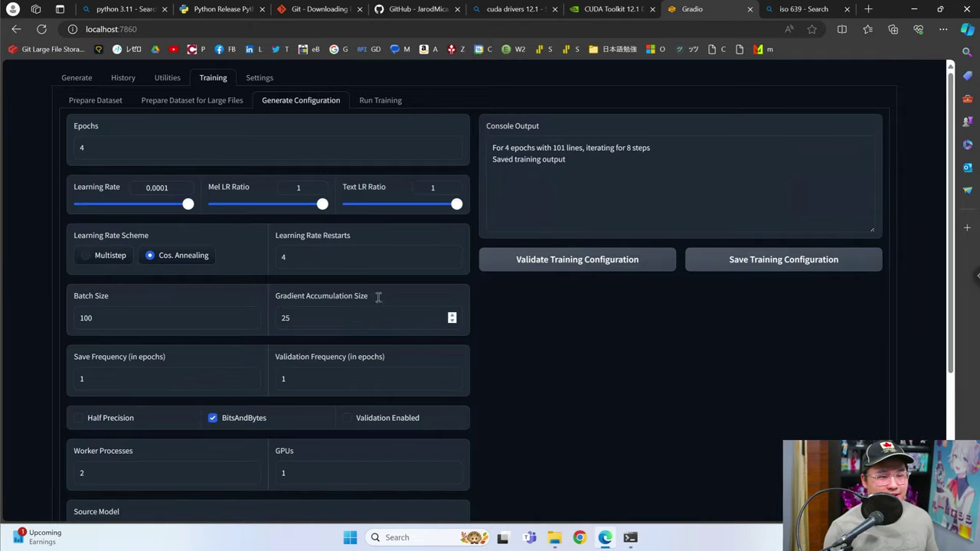
Try to reload the TTS from the application settings.
click(380, 101)
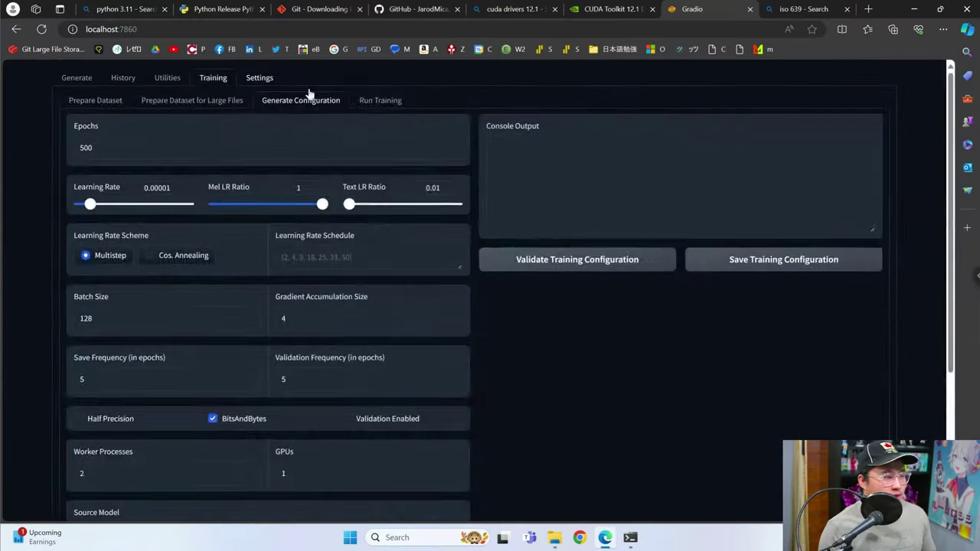
click(259, 78)
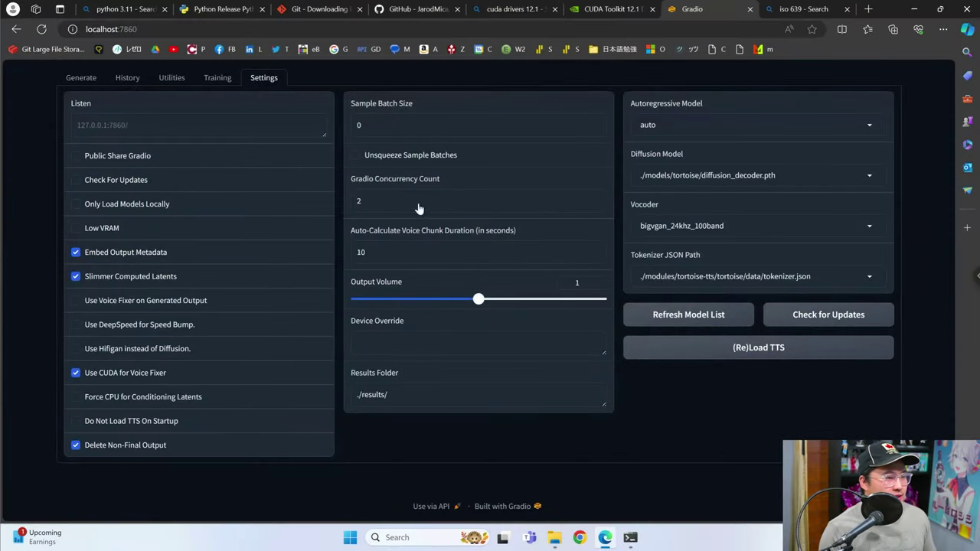
click(734, 349)
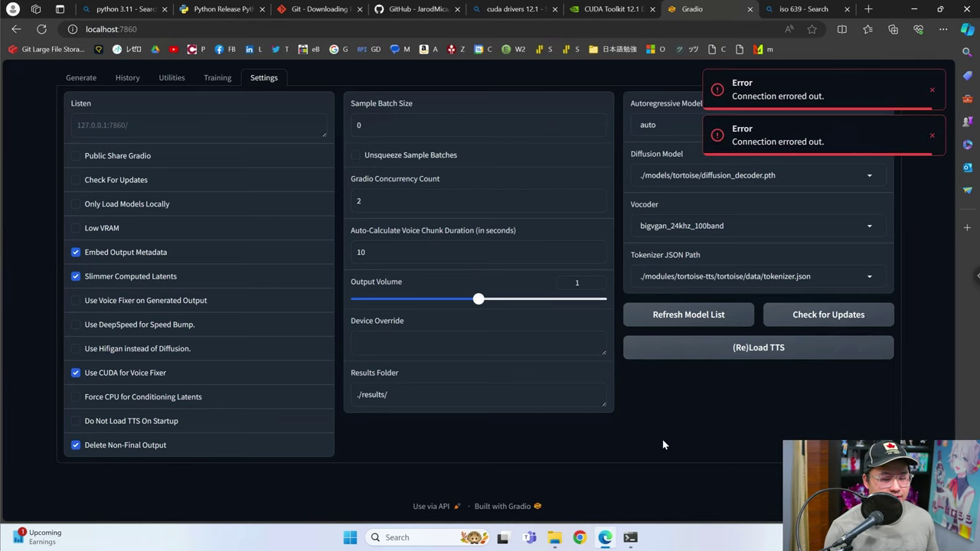
Clear the pause prompt in the ai-voice-cloning command window to get the server restarted, and check its startup log.
mouse_move(631, 536)
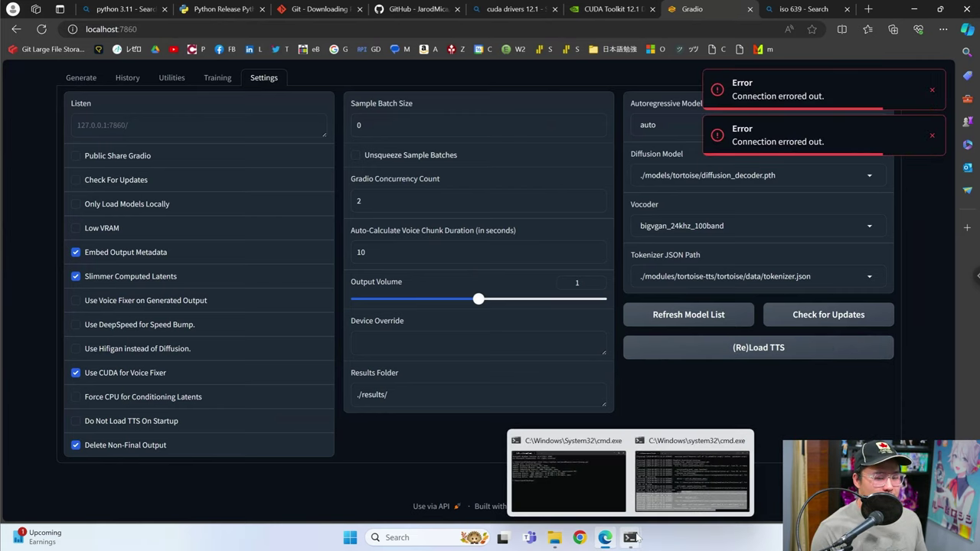
click(691, 479)
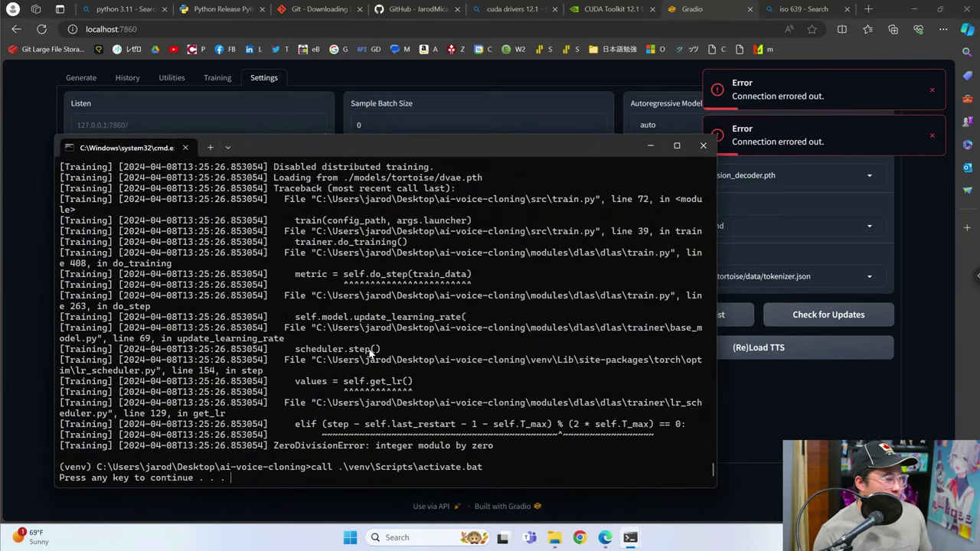
key(Return)
drag(258, 466, 568, 340)
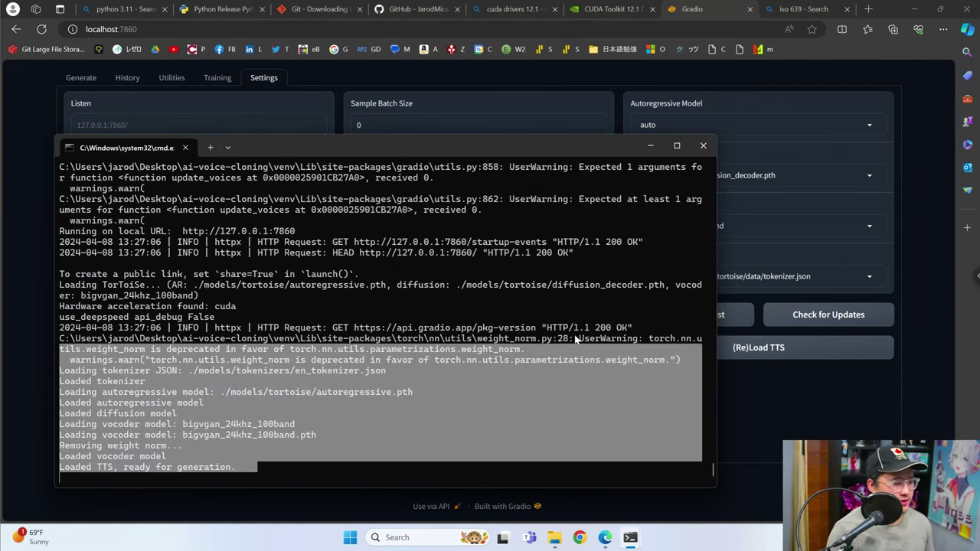
click(776, 395)
Refresh the training configurations, start training with ./training/me/train.yaml, and check its log in the command window.
click(218, 79)
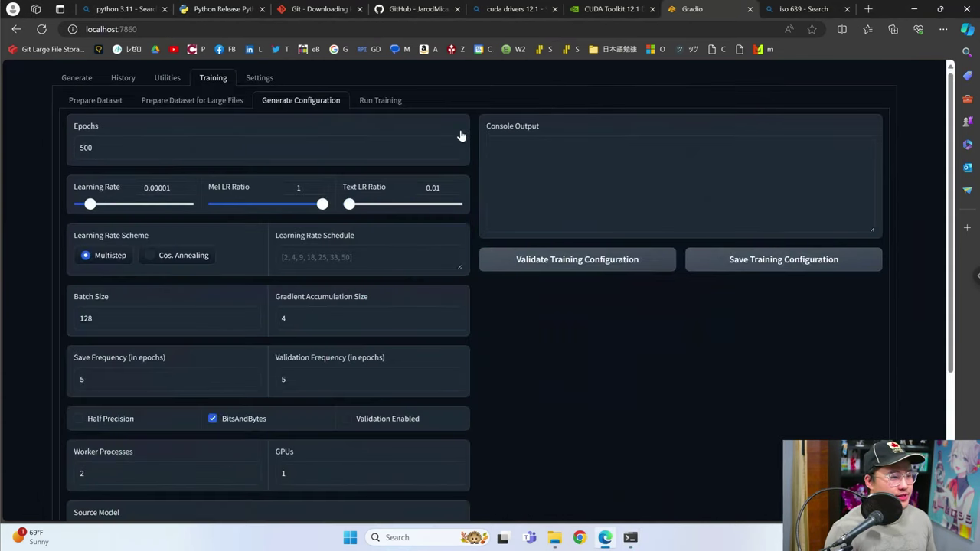
click(372, 103)
click(245, 188)
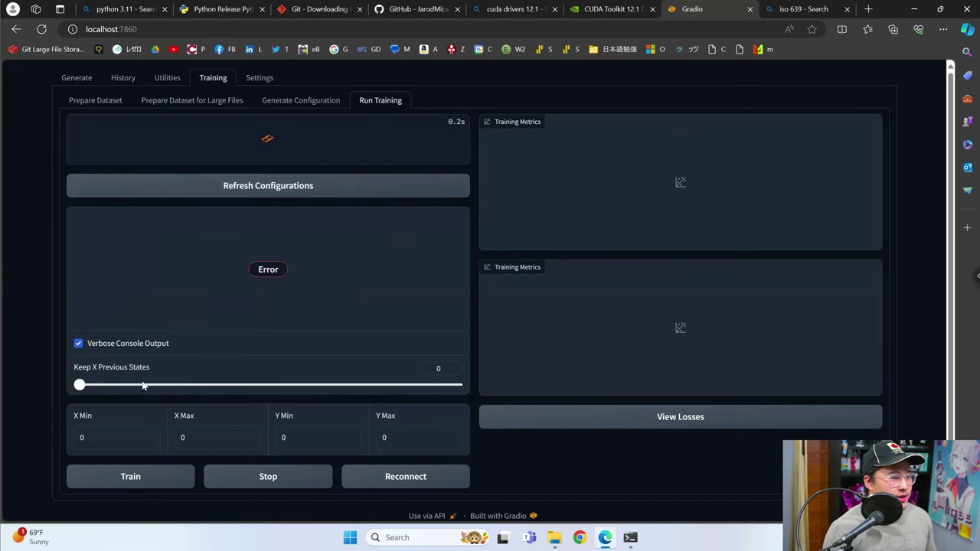
click(142, 476)
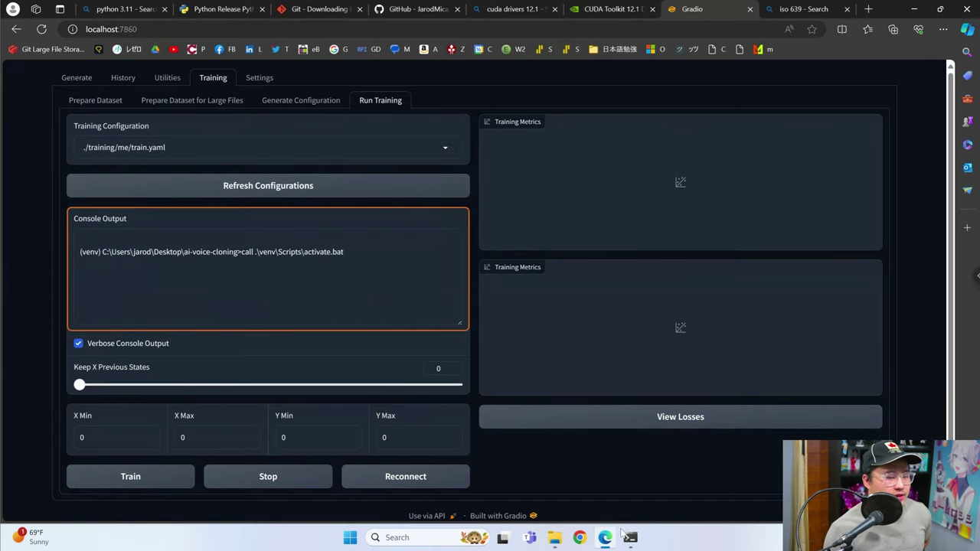
mouse_move(630, 537)
click(682, 464)
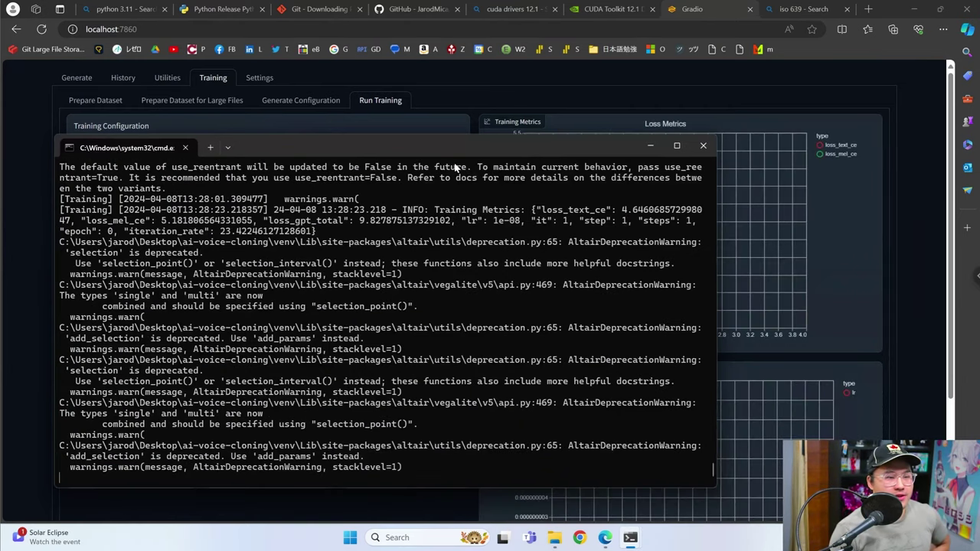
drag(468, 147, 449, 136)
click(831, 291)
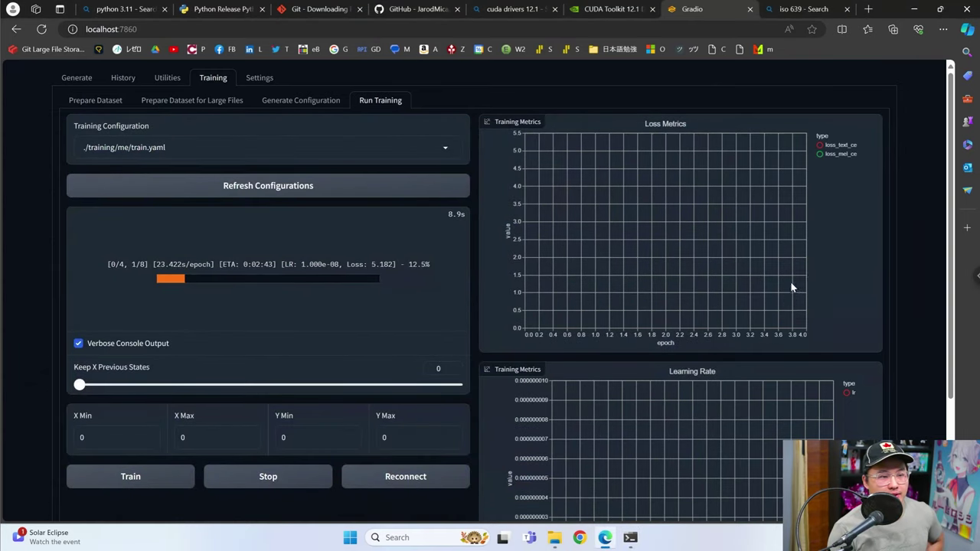
Examine the loss and learning rate charts and the estimated time remaining for the training run.
scroll(851, 316, down, 1)
scroll(766, 298, down, 2)
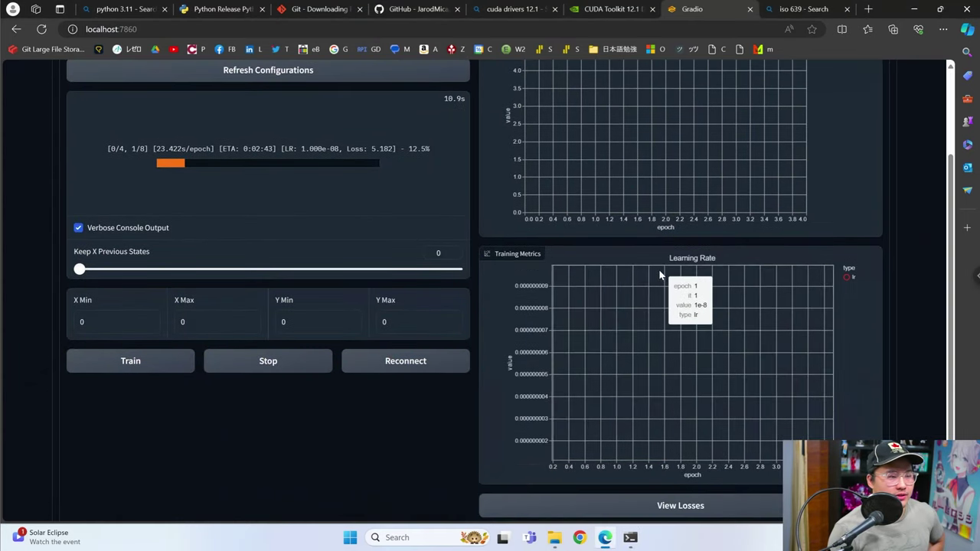
scroll(860, 249, up, 3)
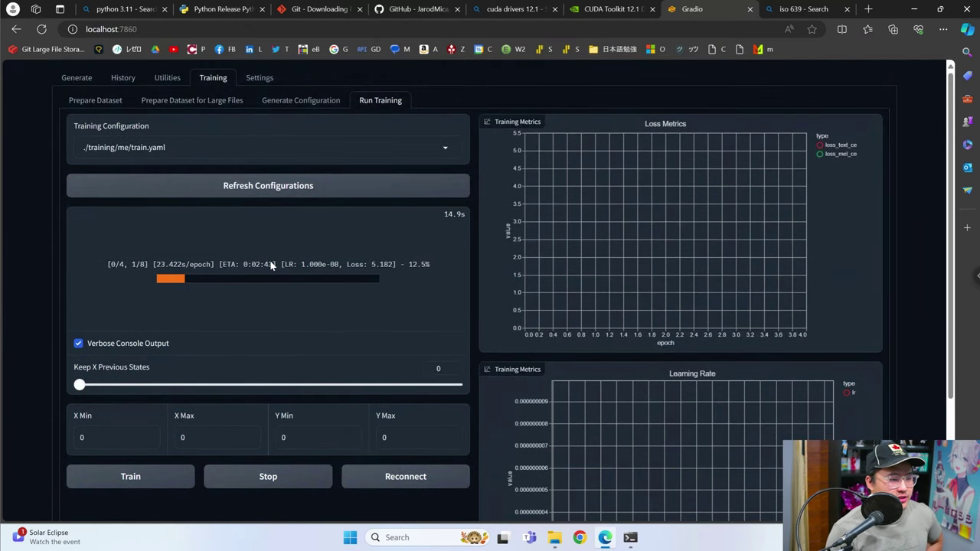
drag(271, 264, 204, 264)
click(246, 269)
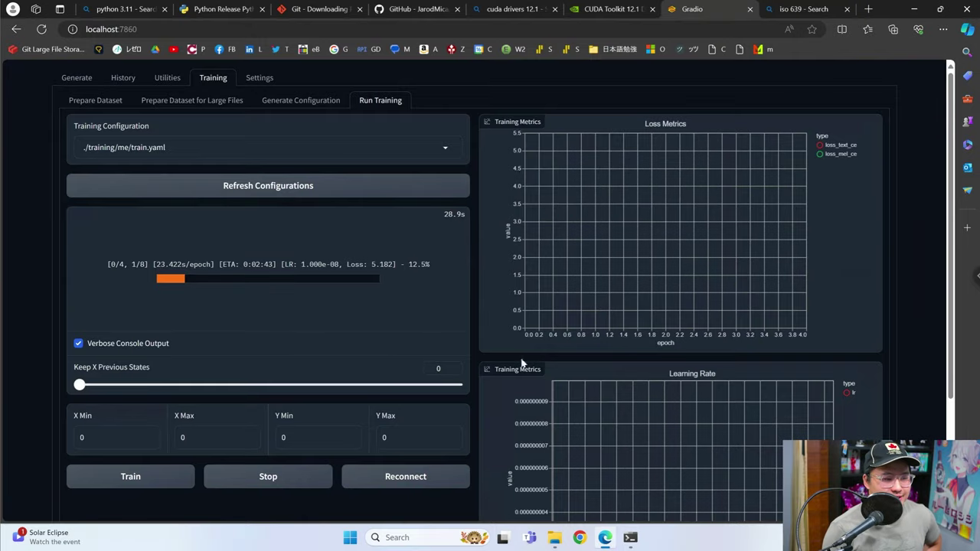
Review the training run's final console output in the web interface and the output in the other command window.
mouse_move(630, 537)
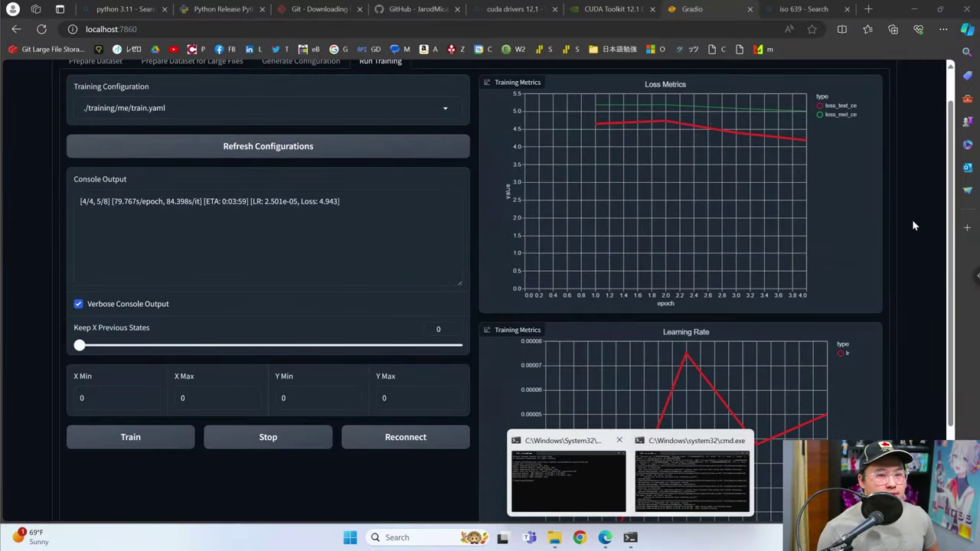
drag(455, 196, 250, 200)
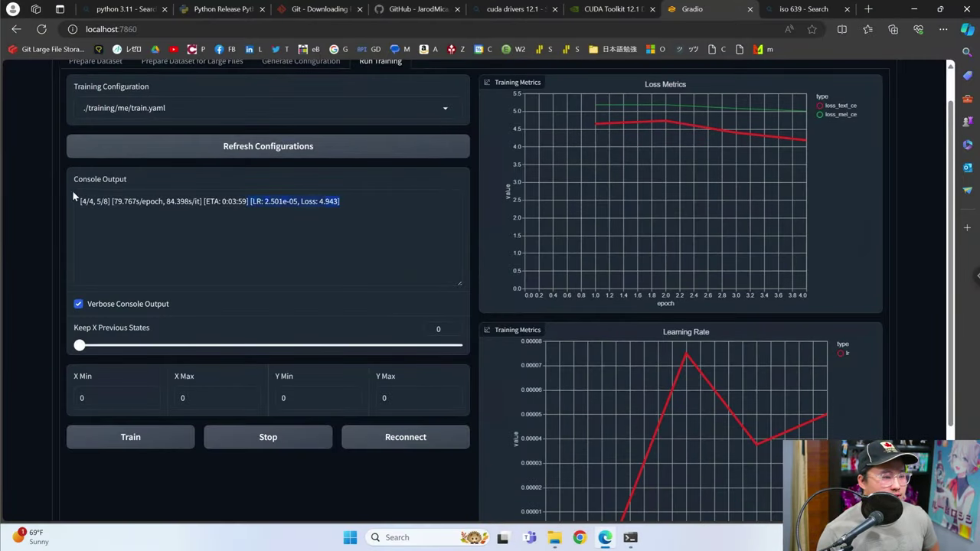
drag(76, 198, 75, 201)
click(629, 537)
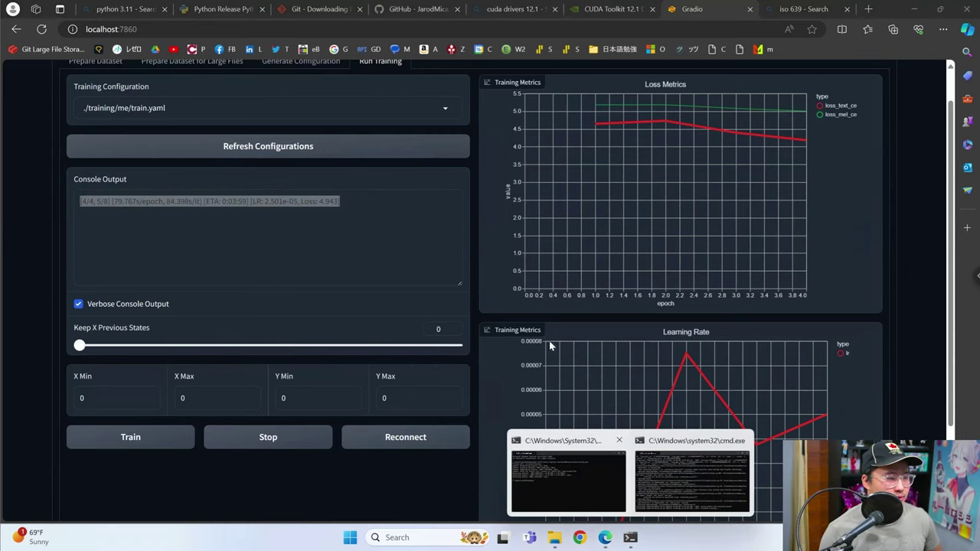
click(568, 478)
drag(507, 455, 61, 443)
click(913, 354)
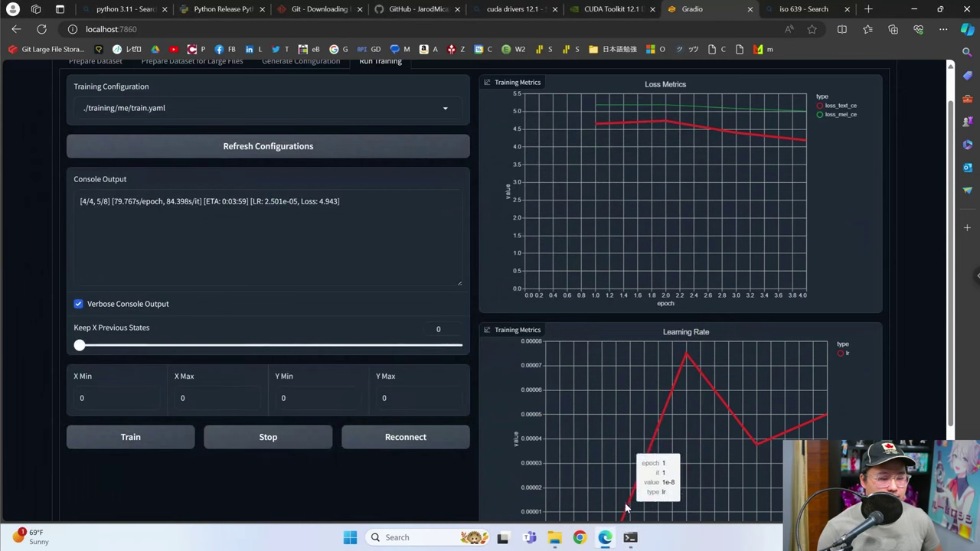
In File Explorer, open the finetune folder of the me voice under ai-voice-cloning\training.
mouse_move(554, 538)
click(570, 494)
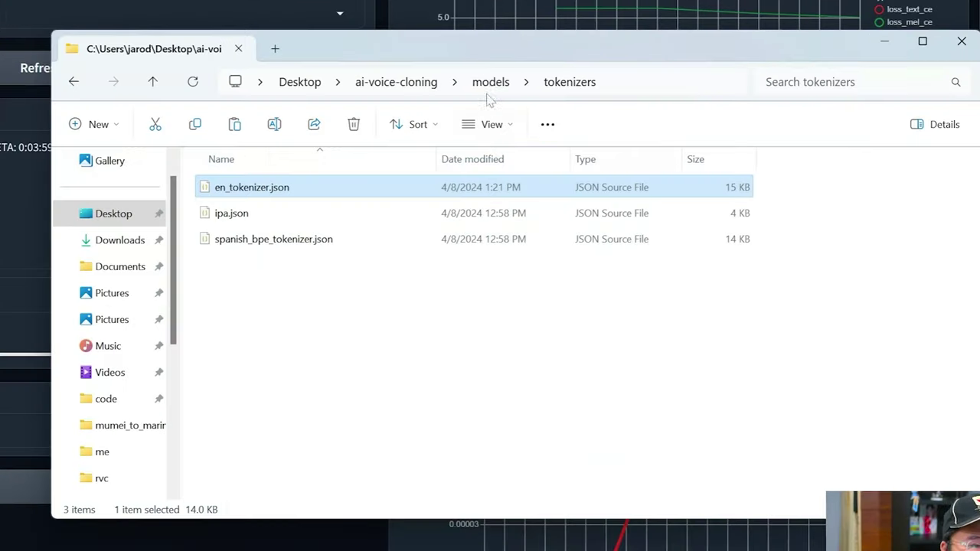
click(549, 156)
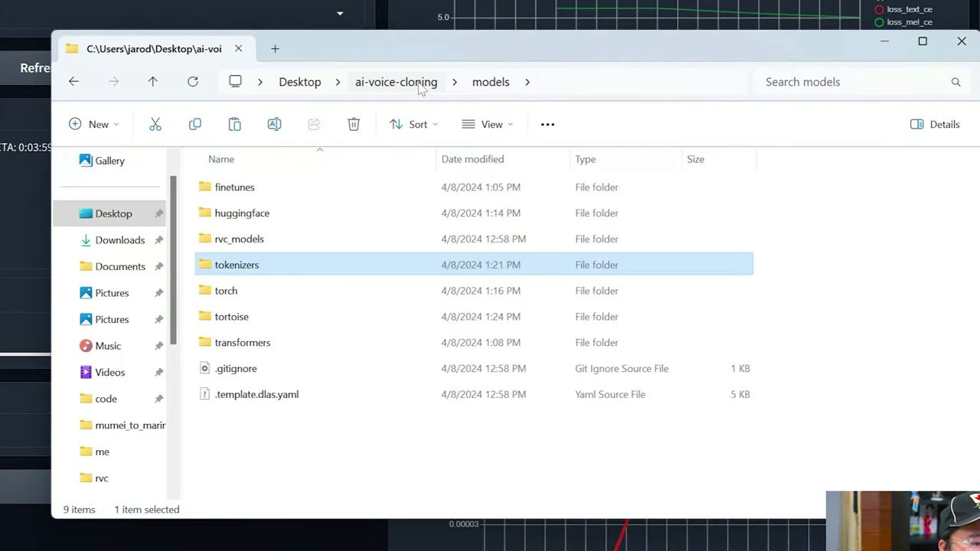
click(396, 82)
scroll(285, 341, down, 1)
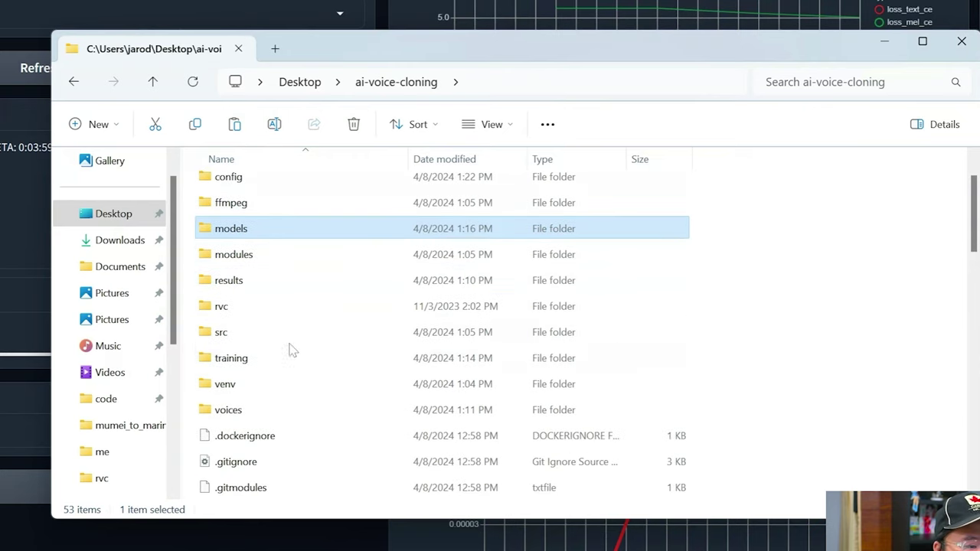
double_click(278, 366)
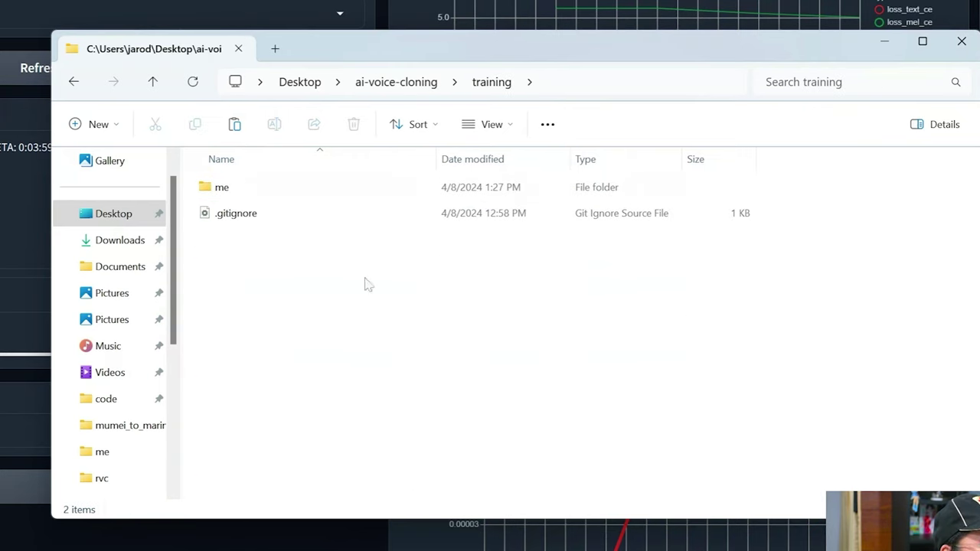
double_click(322, 177)
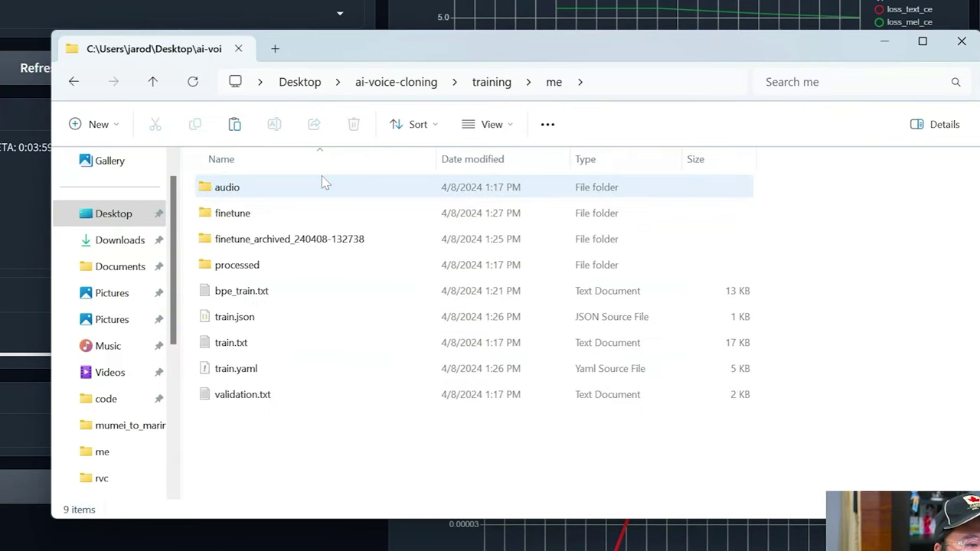
click(298, 218)
double_click(312, 219)
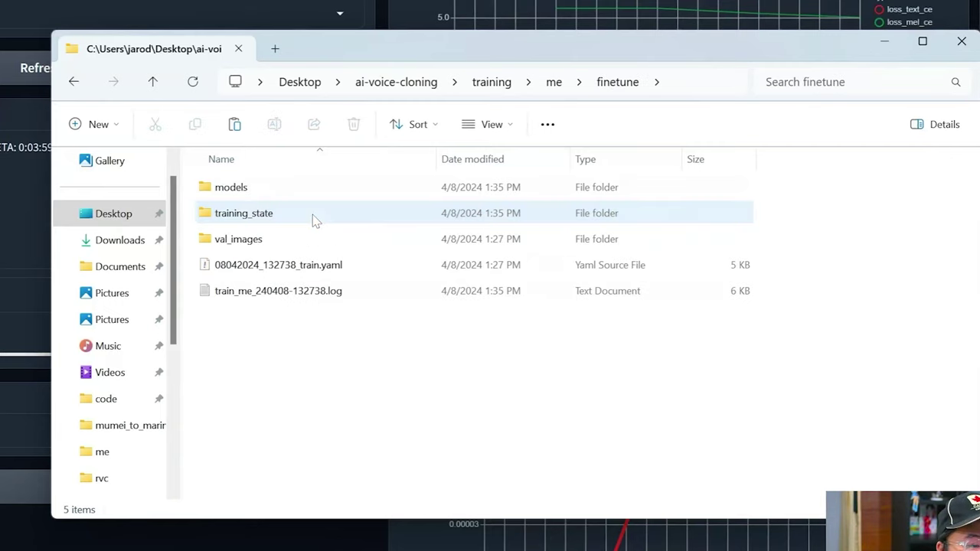
Examine the .pth model files in the models folder and the contents of the training_state folder.
double_click(279, 193)
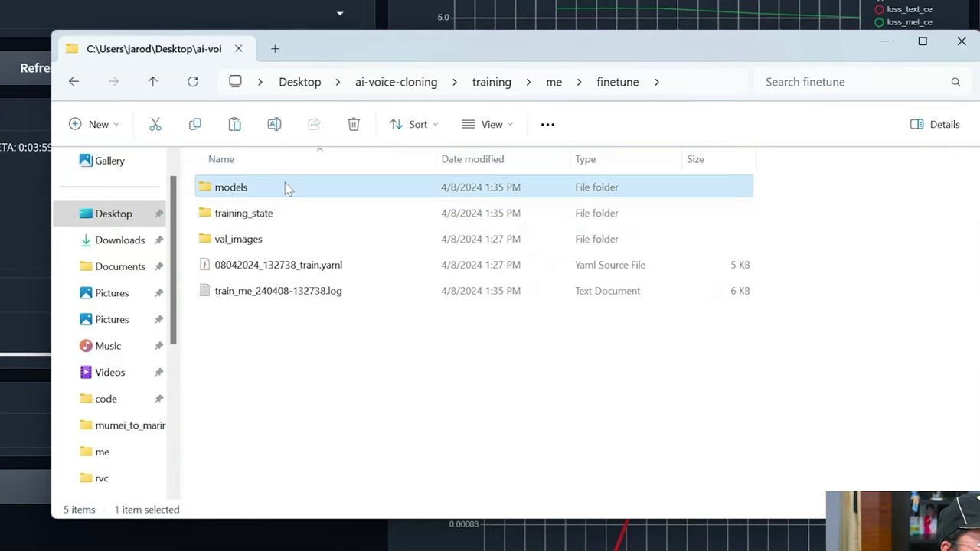
drag(452, 303, 343, 186)
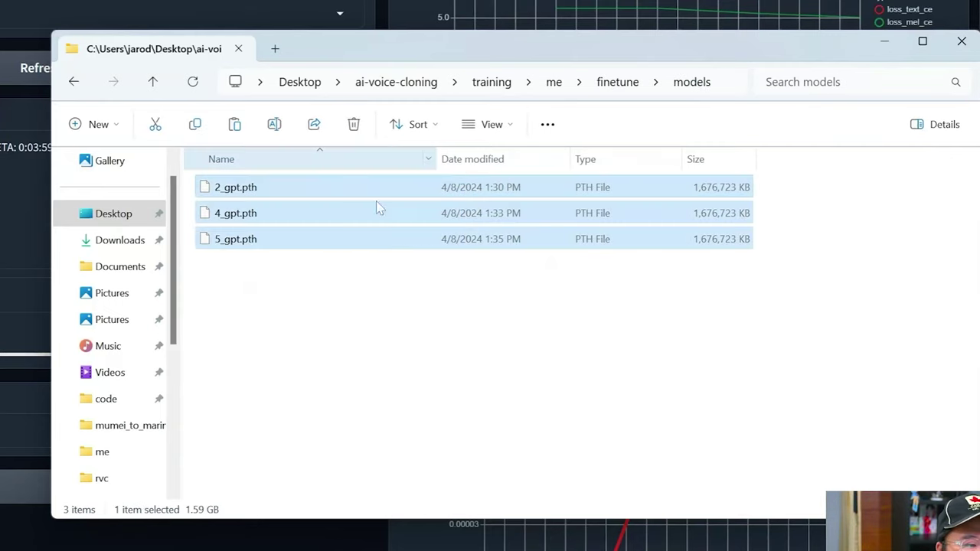
click(632, 84)
double_click(298, 220)
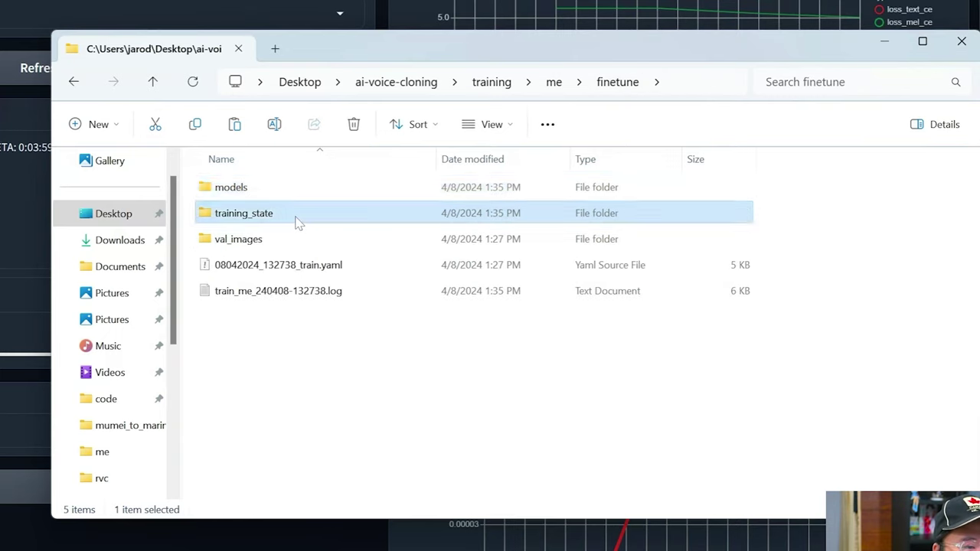
drag(393, 332, 240, 170)
Delete the training_state folder from finetune, and go back to the me folder.
click(562, 87)
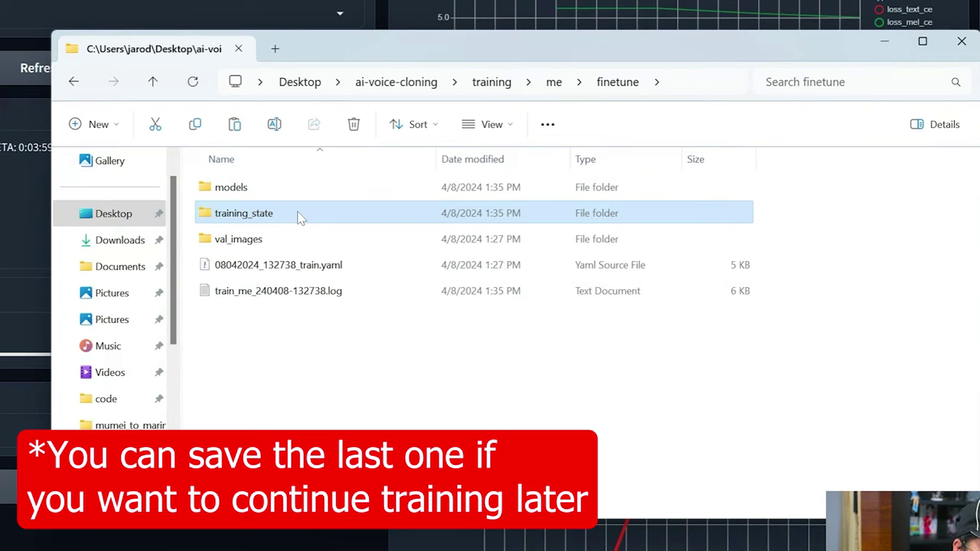
key(Delete)
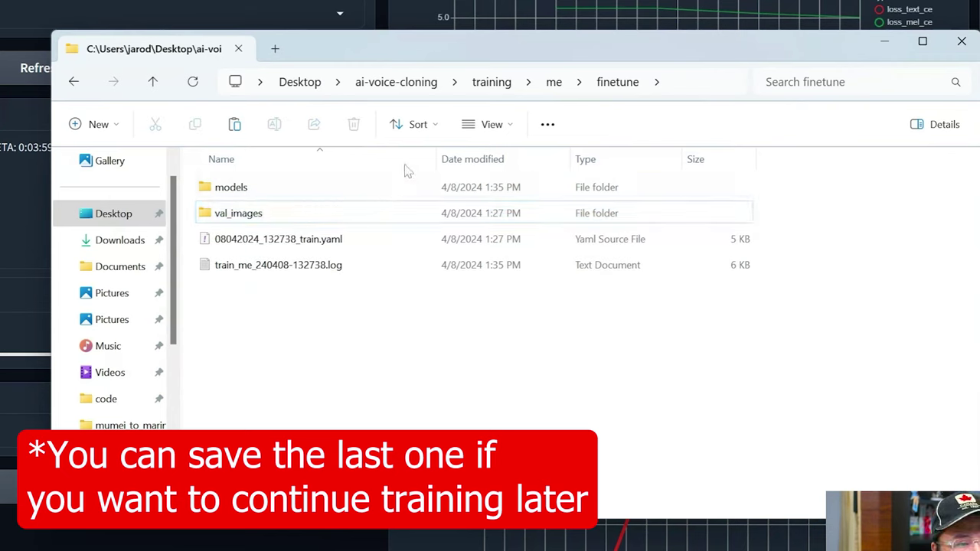
click(551, 86)
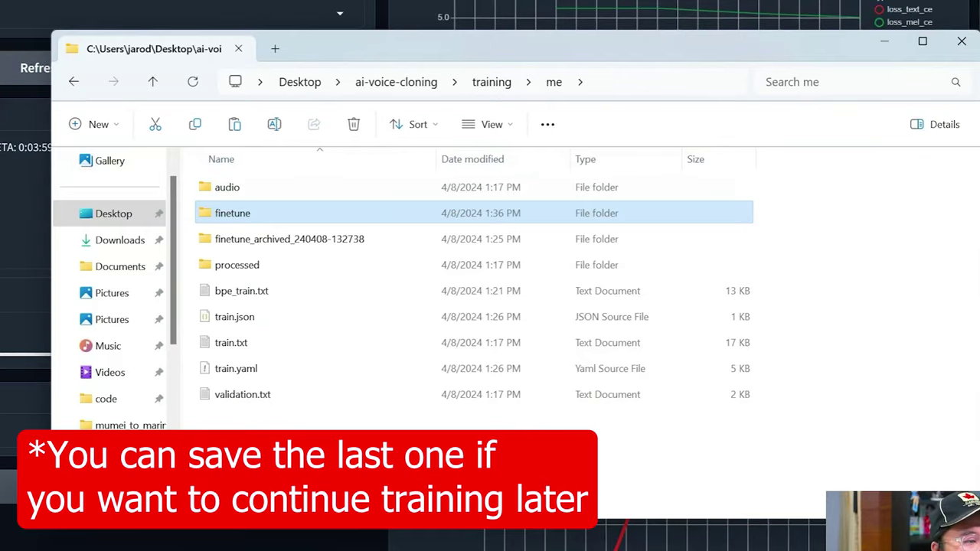
In the web interface settings, refresh the model list and set the autoregressive model to ./training/me/finetune/models/5_gpt.pth.
scroll(378, 130, up, 1)
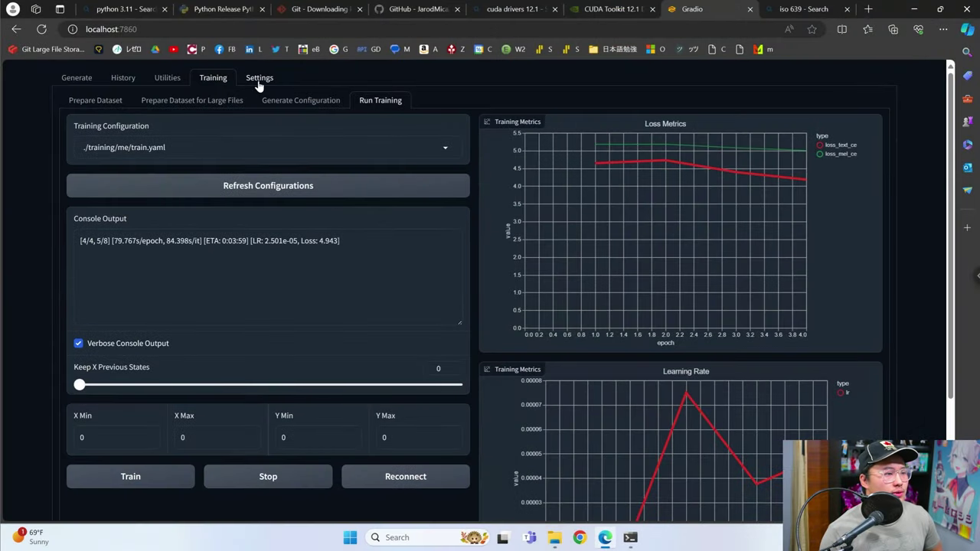
click(258, 79)
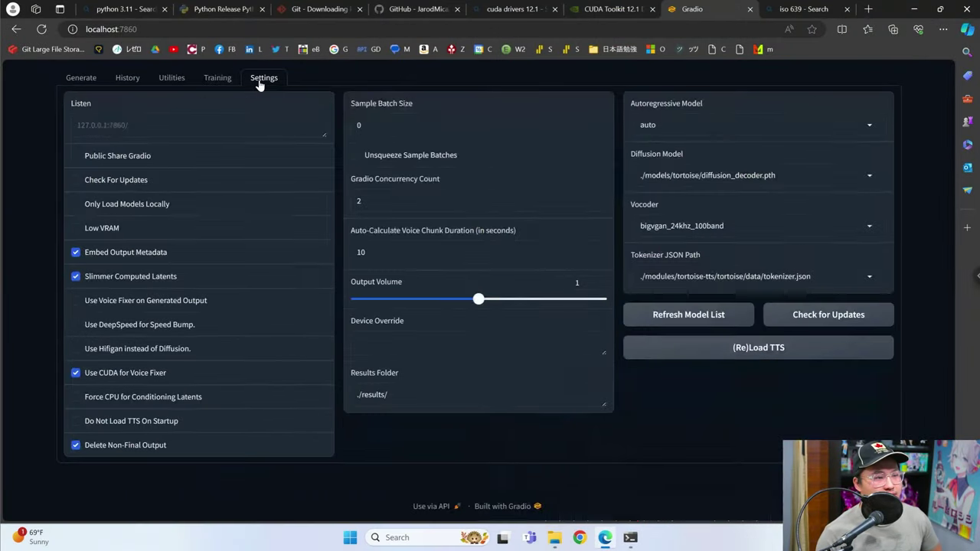
click(687, 315)
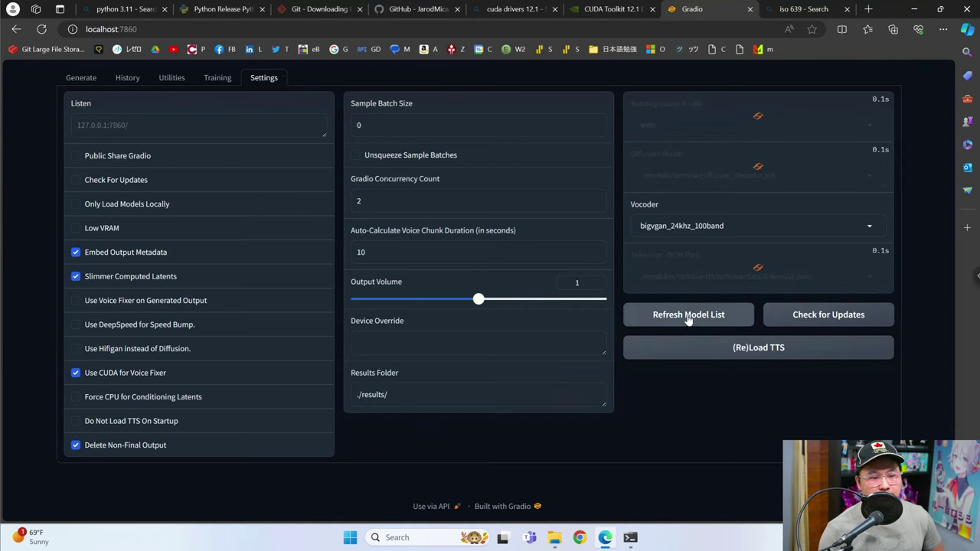
click(758, 119)
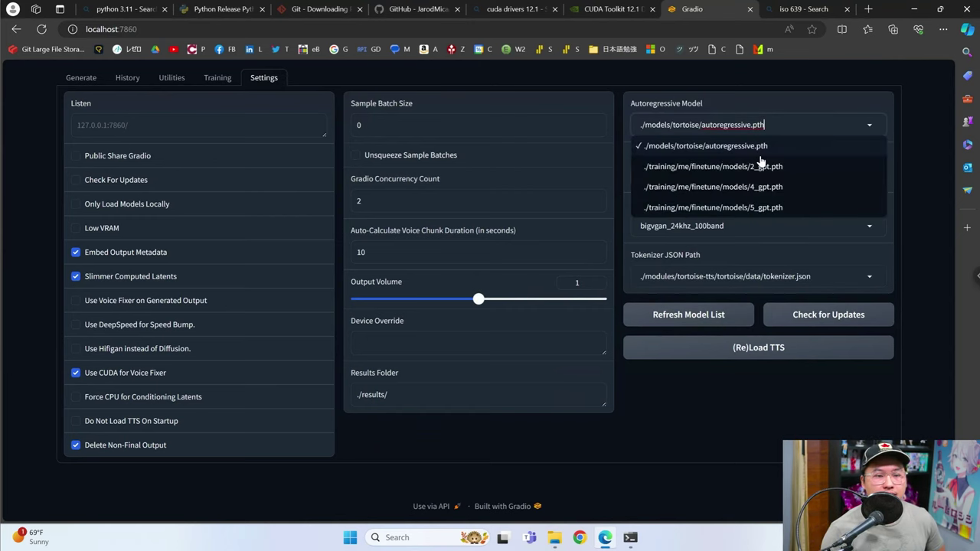
click(796, 208)
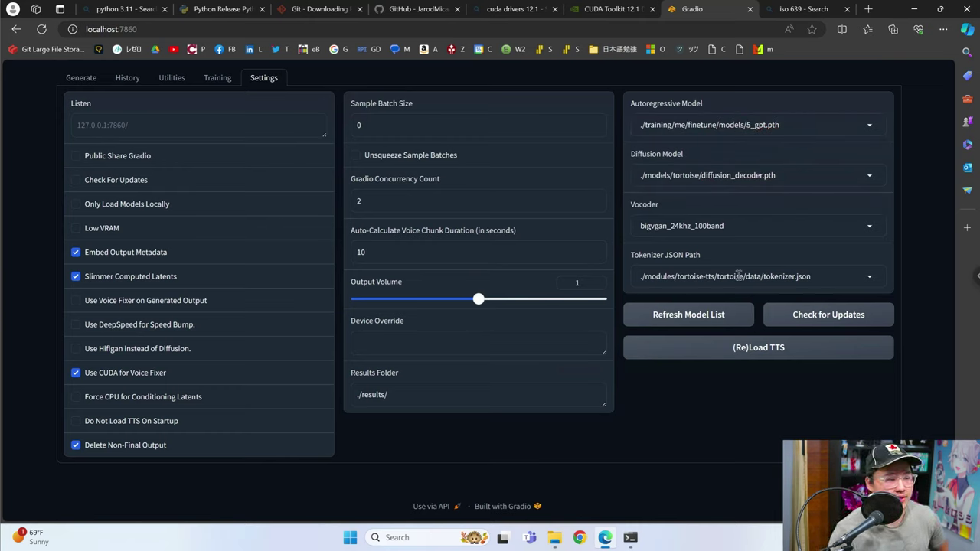
Enable Use DeepSpeed for Speed Bump and Use Hifigan instead of Diffusion, and reload TTS while checking the command window output.
click(77, 352)
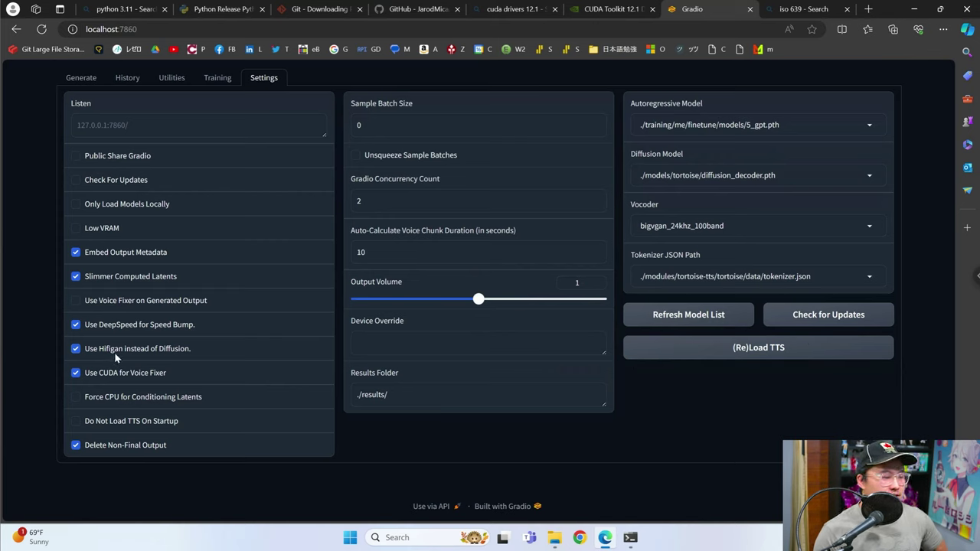
click(718, 353)
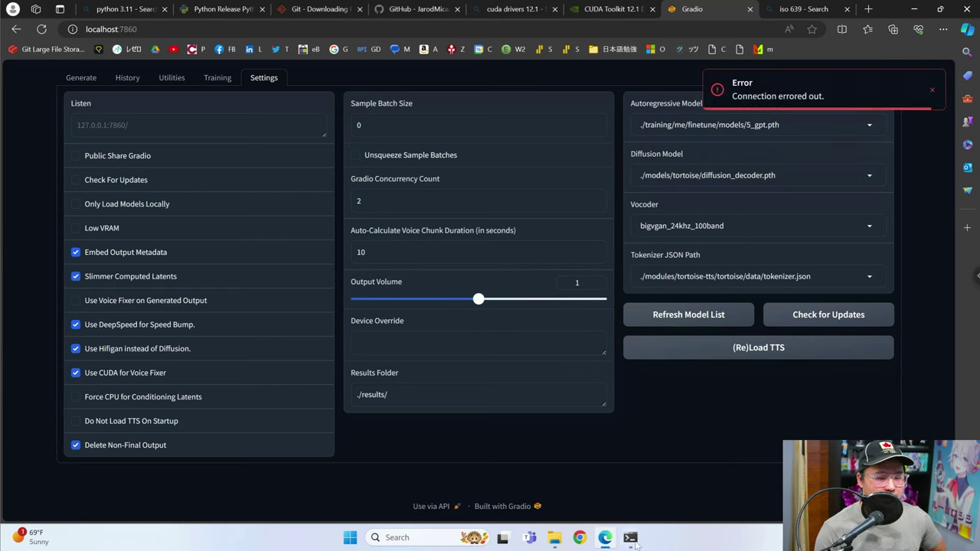
mouse_move(630, 537)
click(684, 466)
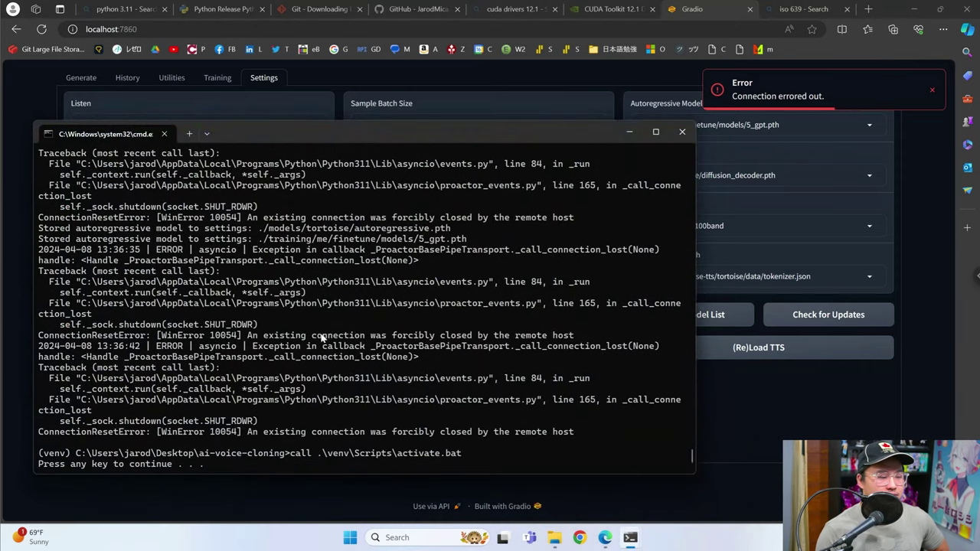
Switch to File Explorer and open the me folder under ai-voice-cloning\voices.
mouse_move(554, 537)
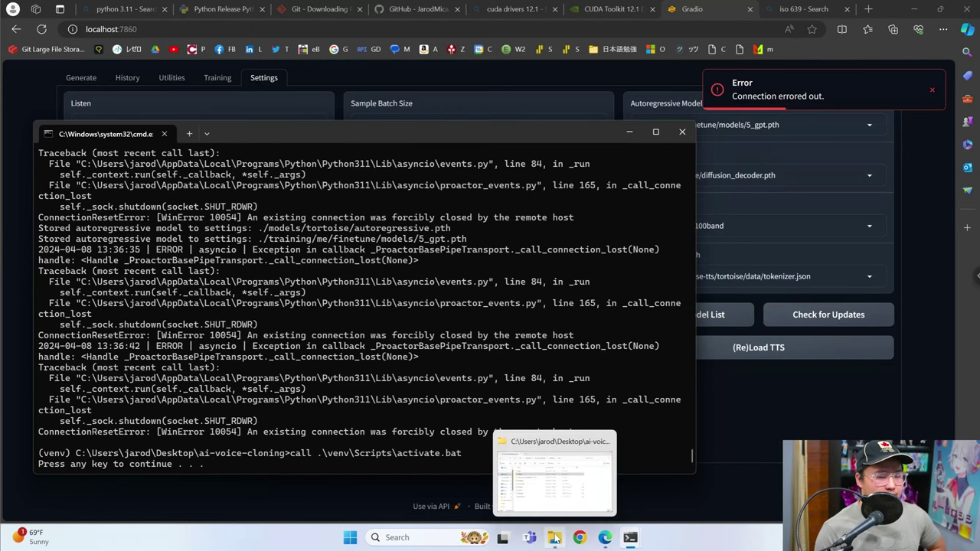
click(553, 475)
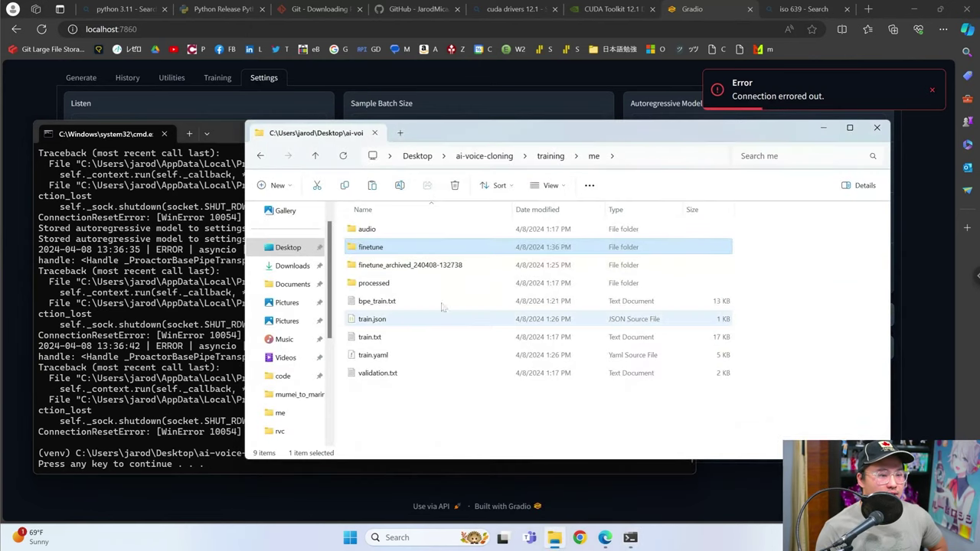
click(550, 155)
click(483, 156)
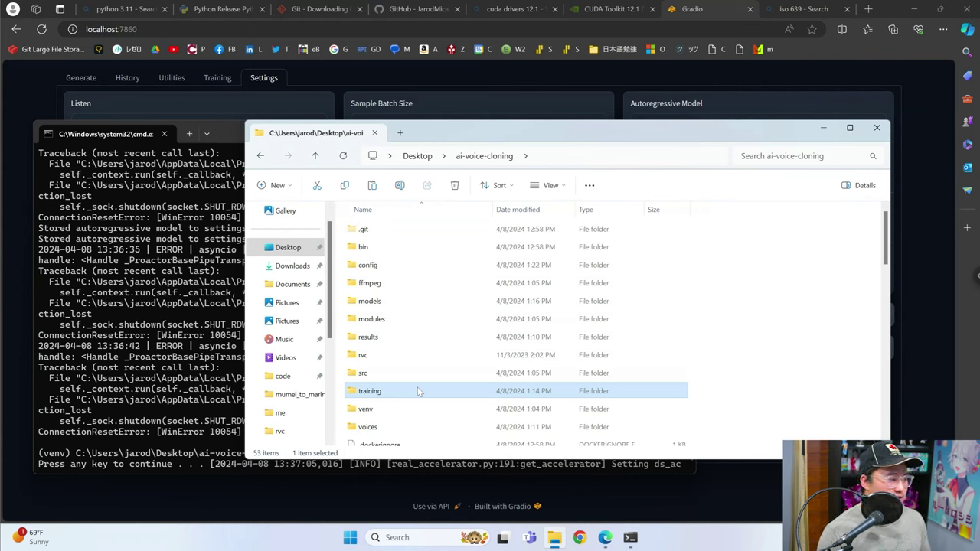
mouse_move(419, 392)
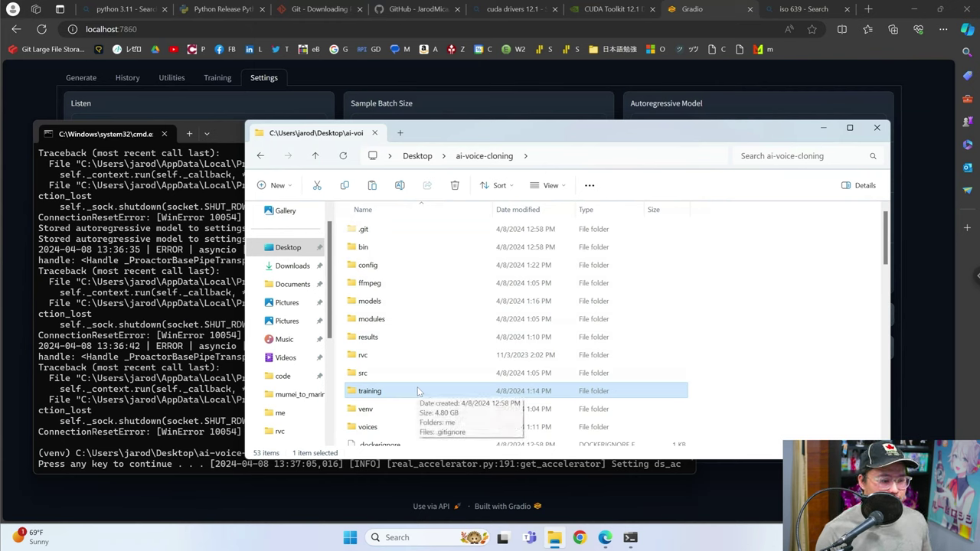
double_click(398, 426)
double_click(406, 234)
Delete both source MP3 recordings from the voices\me folder.
drag(598, 314, 398, 215)
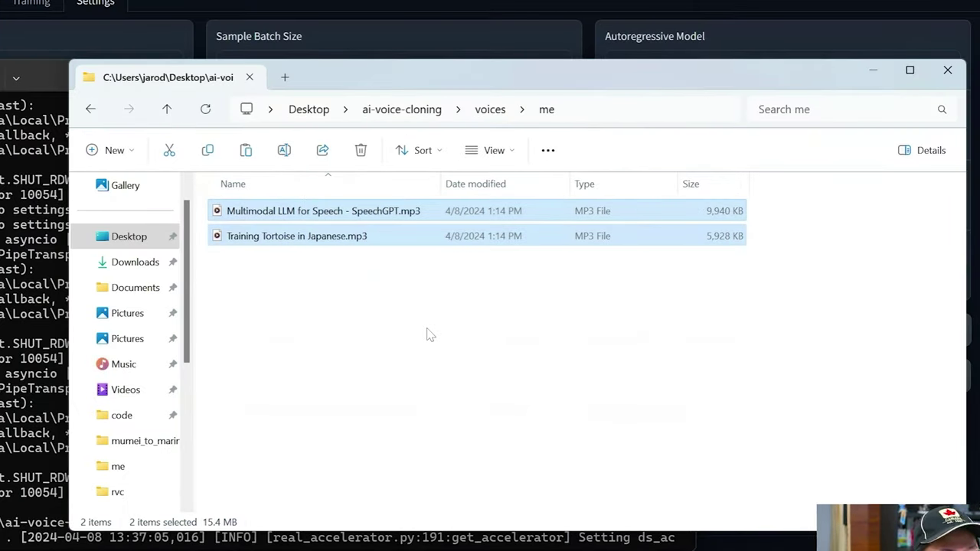
click(429, 335)
drag(414, 293, 329, 193)
click(549, 293)
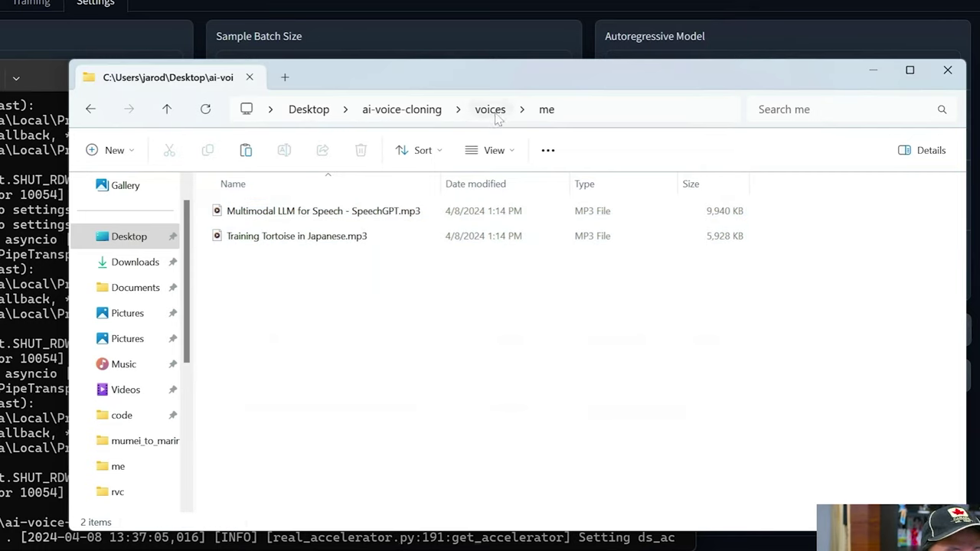
drag(339, 263, 294, 215)
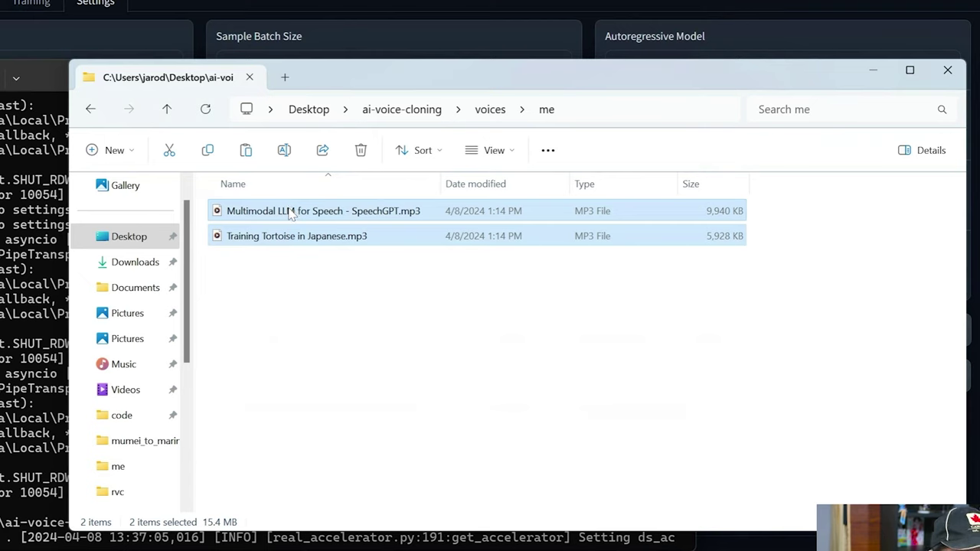
key(Delete)
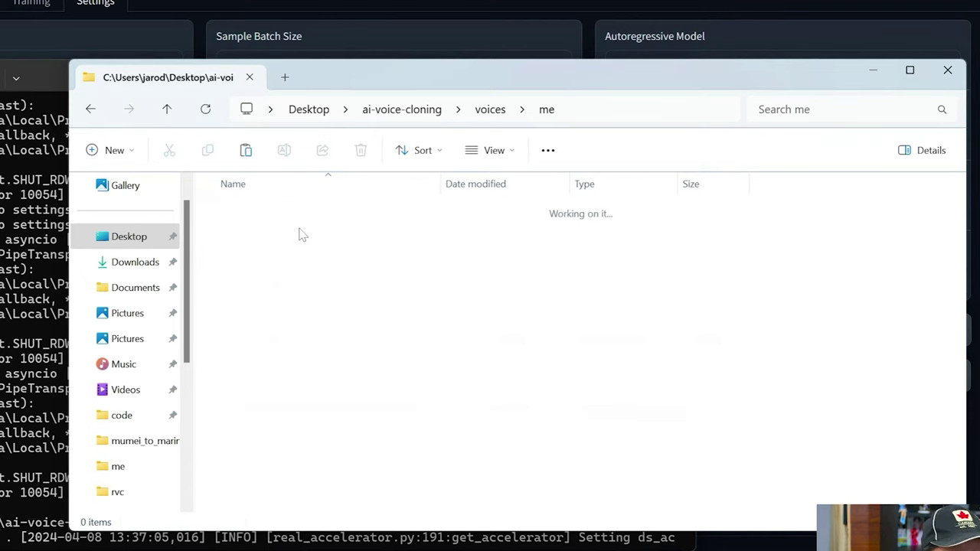
Open the audio folder under ai-voice-cloning\training\me and sort its segment clips by size, largest first.
click(493, 111)
click(418, 113)
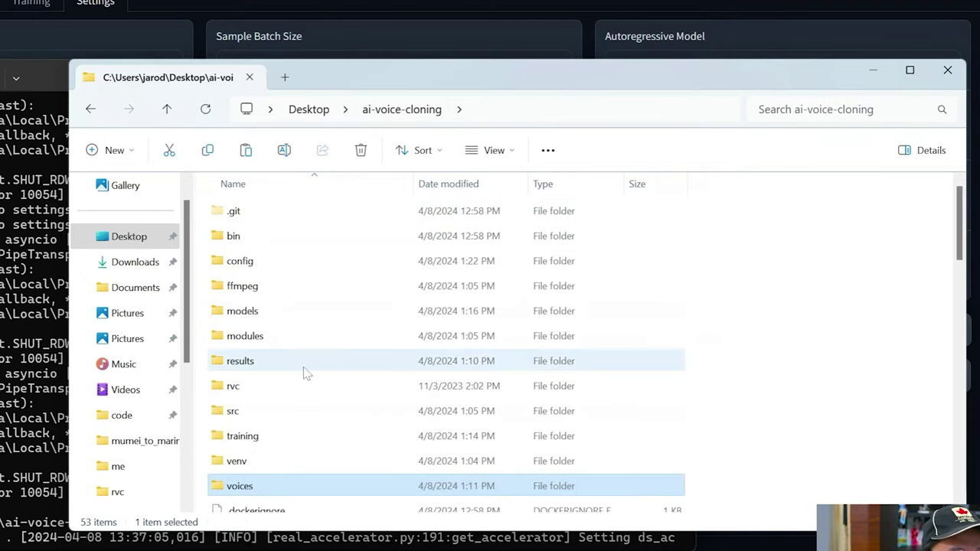
double_click(296, 434)
double_click(317, 217)
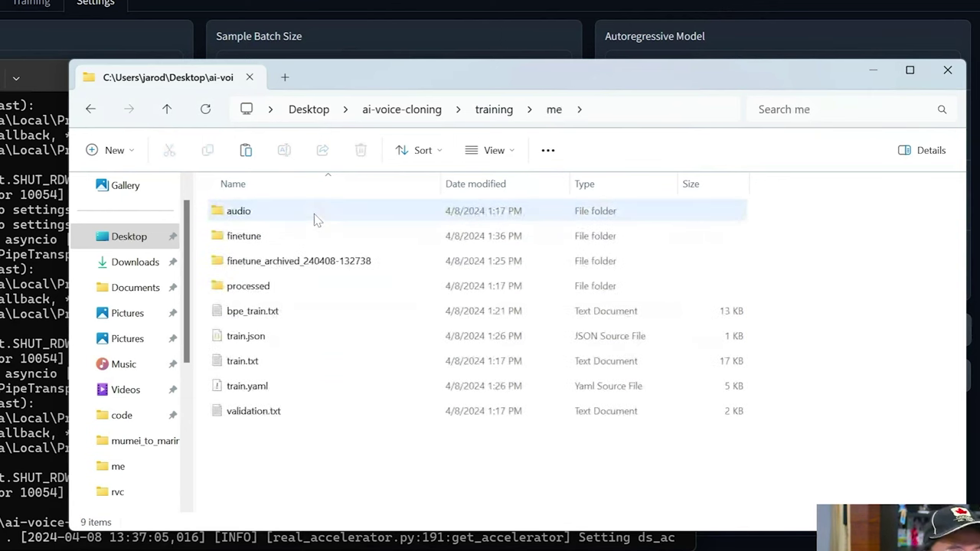
double_click(314, 214)
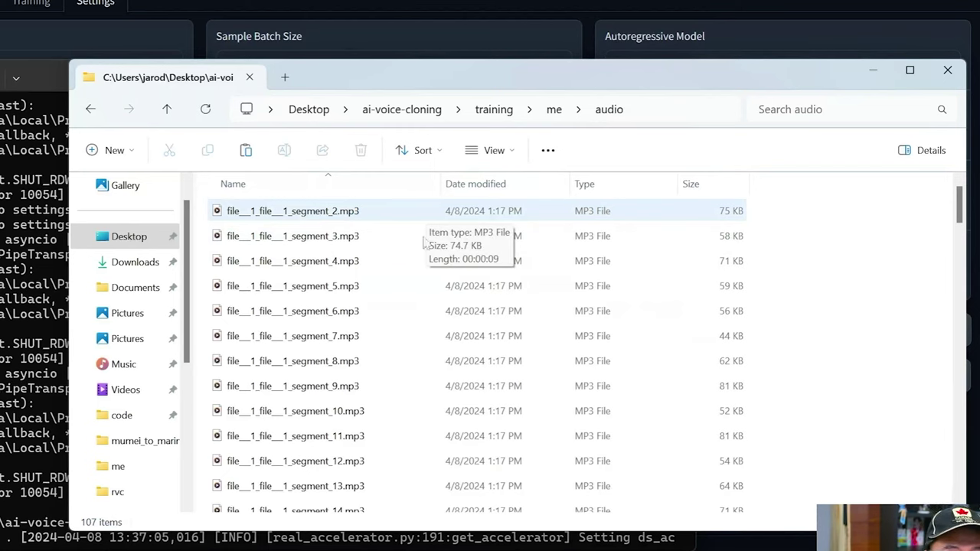
click(700, 186)
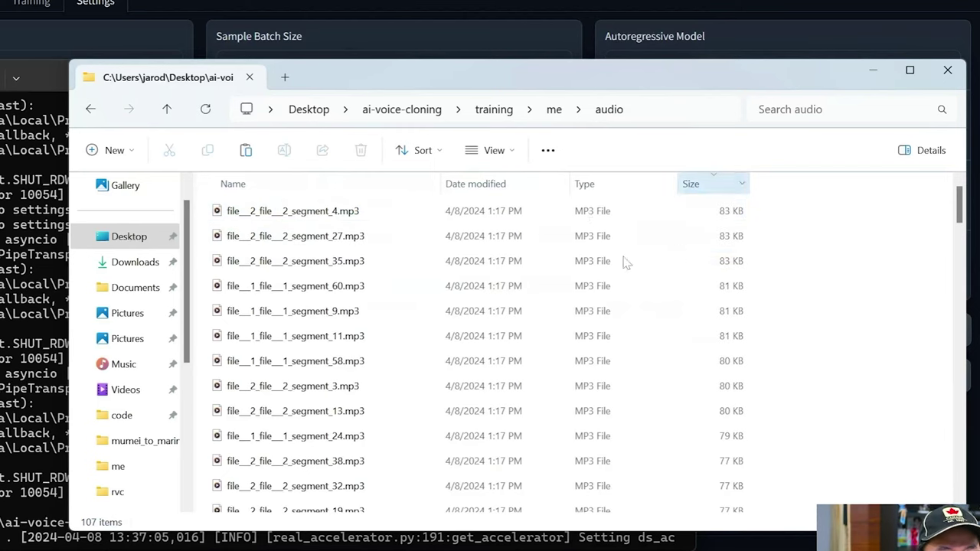
Select file__2_file__2_segment_4.mp3 and file__2_file__2_segment_27.mp3 in the audio folder, and go back to the ai-voice-cloning folder.
click(420, 213)
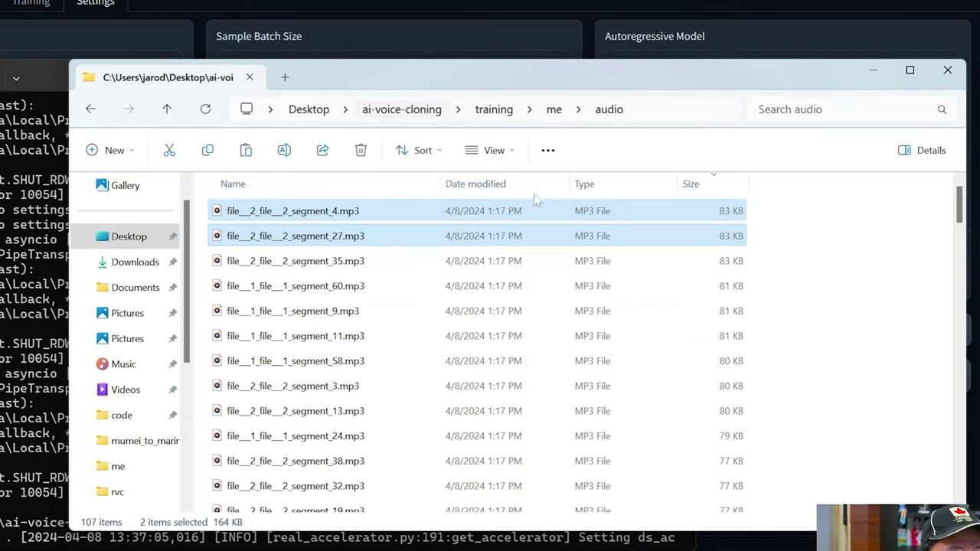
click(440, 112)
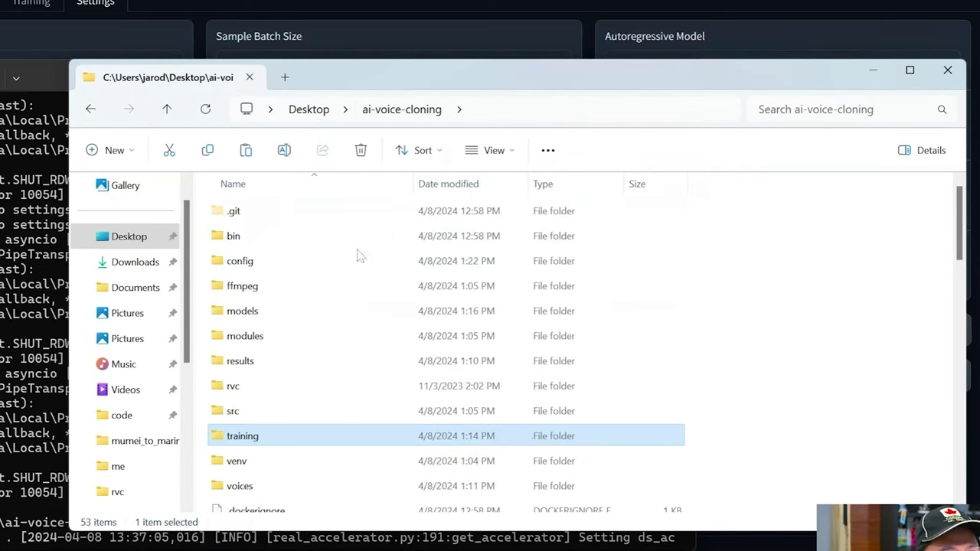
Paste the copied MP3 voice segments into the voices/me folder of ai-voice-cloning.
double_click(264, 487)
double_click(260, 215)
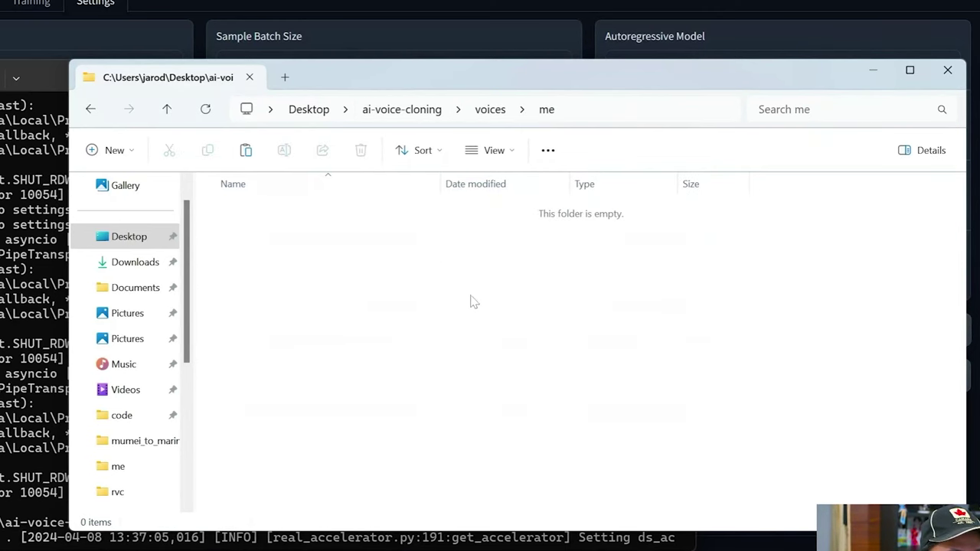
right_click(347, 258)
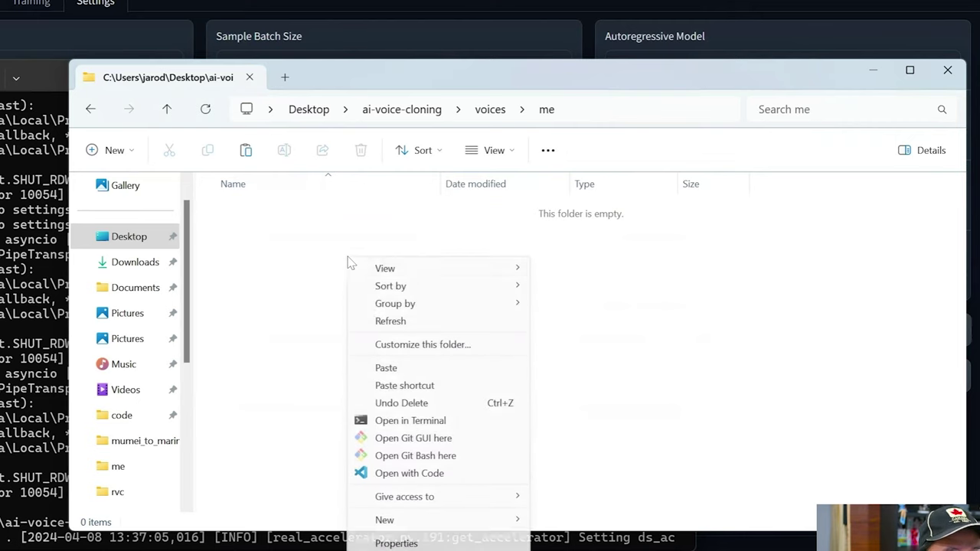
click(385, 368)
mouse_move(425, 342)
mouse_down()
mouse_move(325, 244)
mouse_move(314, 245)
mouse_up()
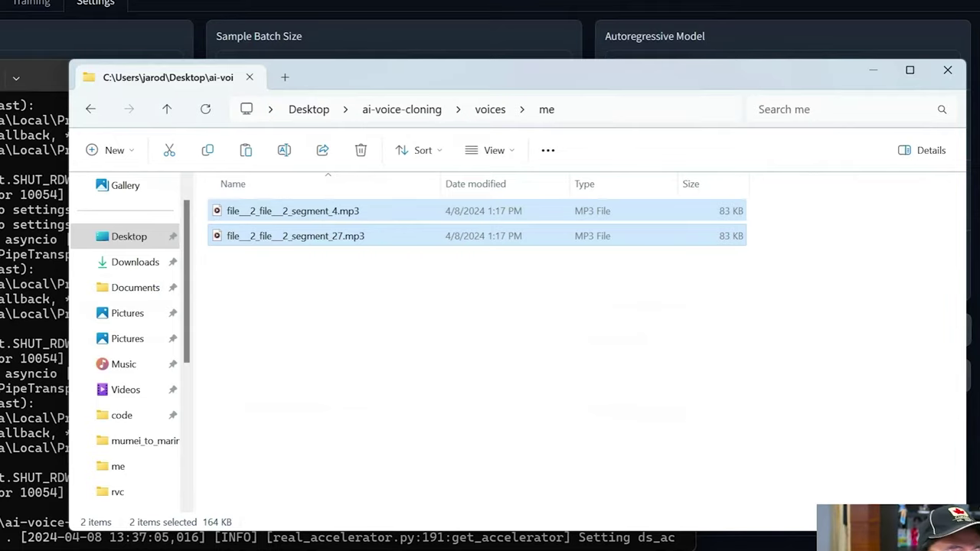
Create a folder named backup inside the training/me folder of ai-voice-cloning.
click(402, 109)
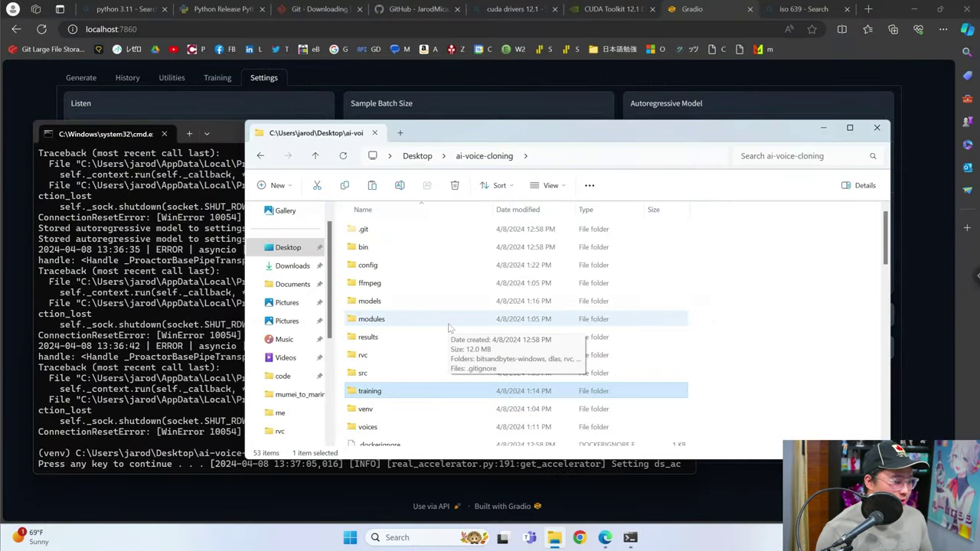
double_click(394, 390)
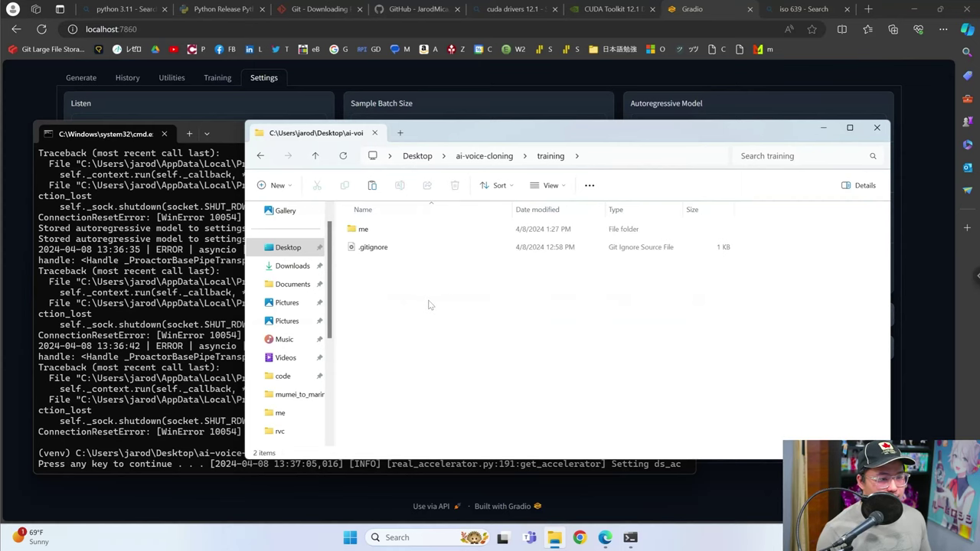
double_click(394, 234)
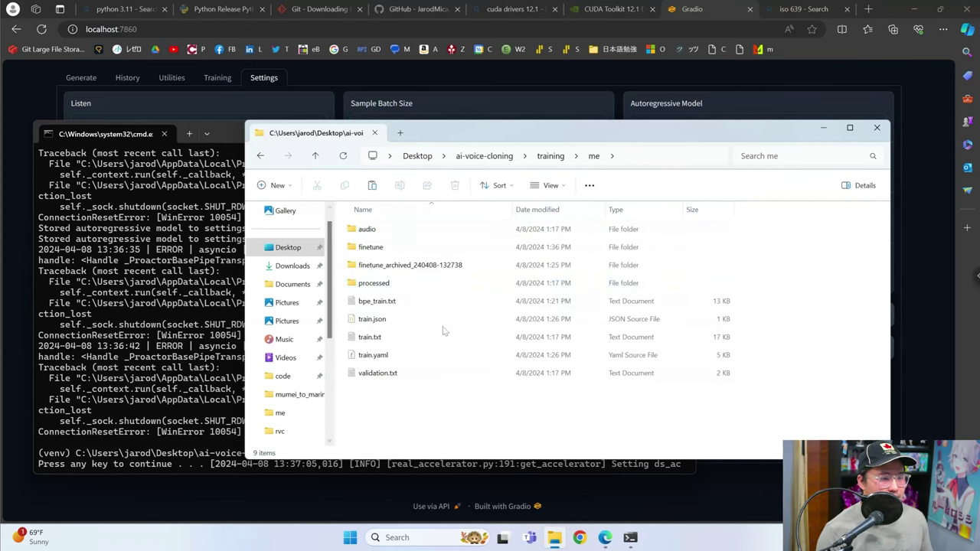
right_click(400, 390)
mouse_move(429, 364)
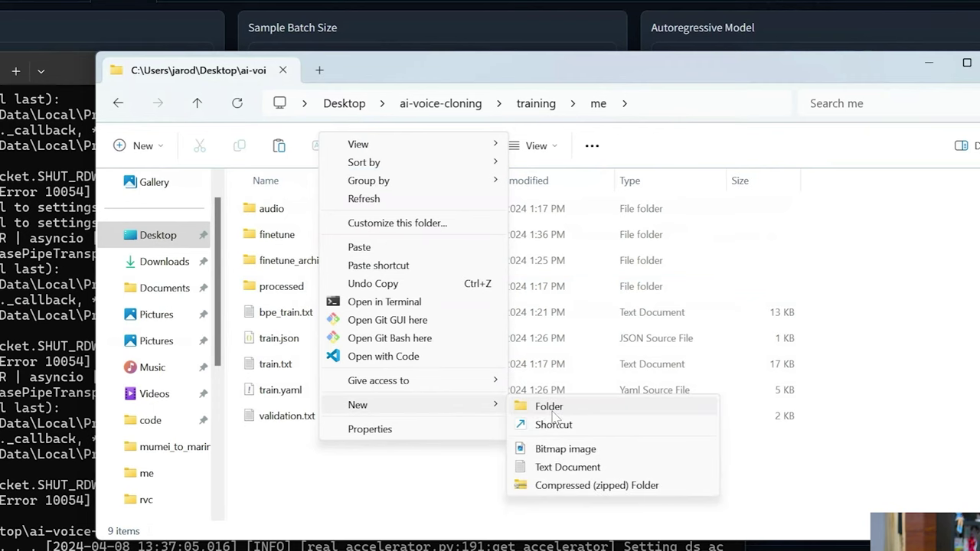
click(552, 413)
text(backup)
key(Return)
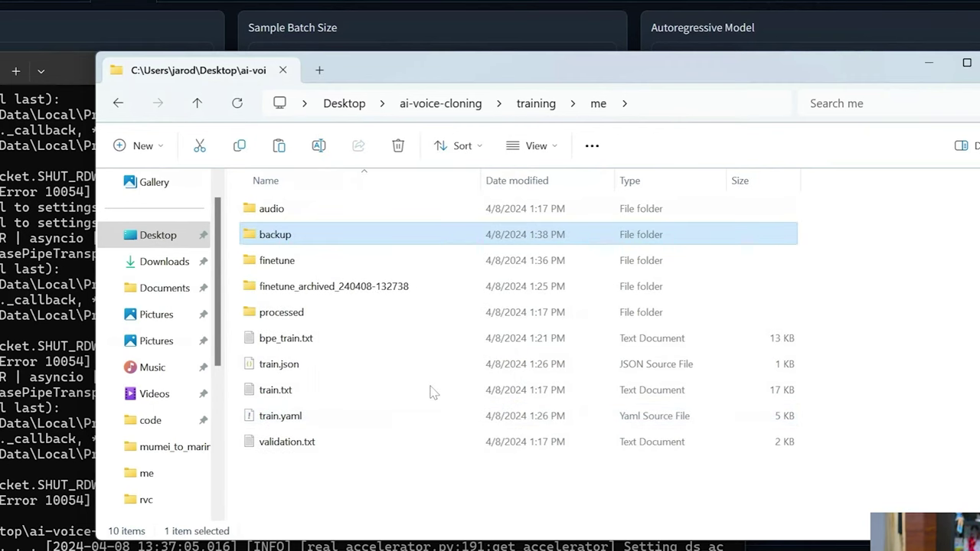
Move everything in training/me except the finetune folder into the backup folder.
drag(378, 490, 248, 281)
ctrl+click(306, 213)
drag(299, 215, 348, 237)
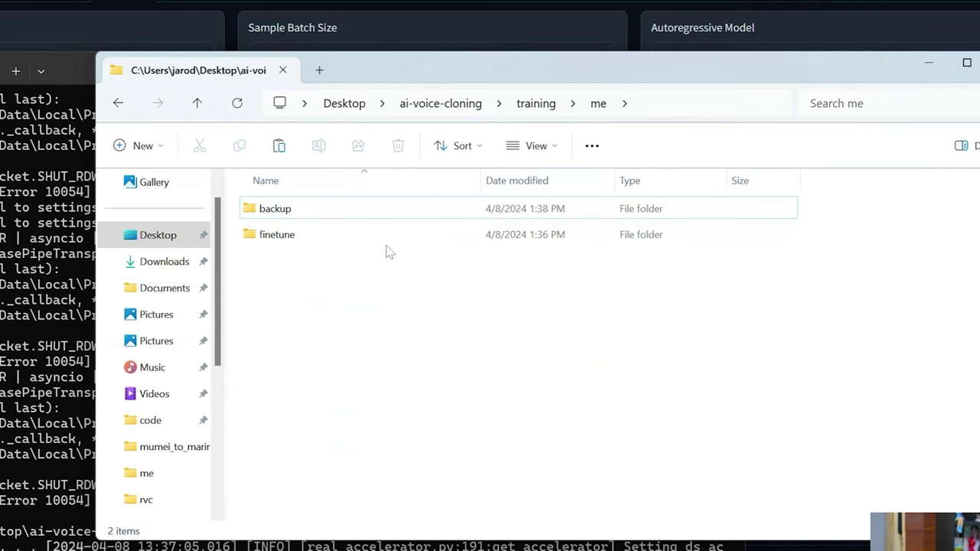
drag(394, 304, 320, 242)
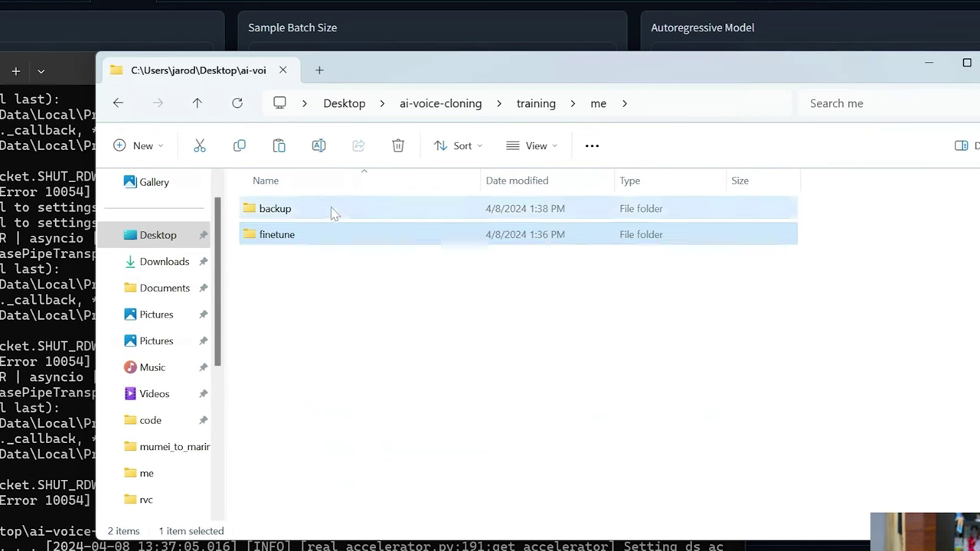
click(505, 358)
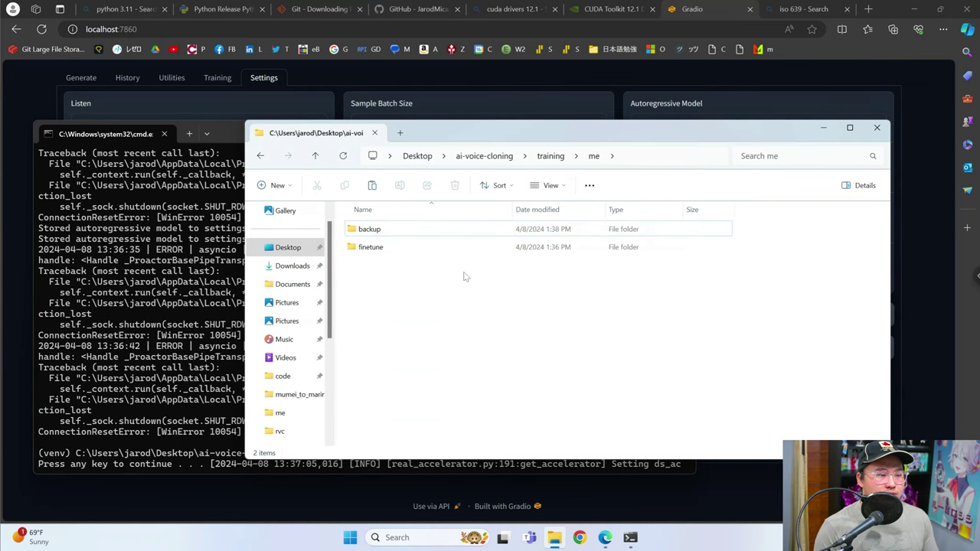
Switch to the Gradio page, refresh the voice list for speech generation and choose the voice "me".
click(41, 106)
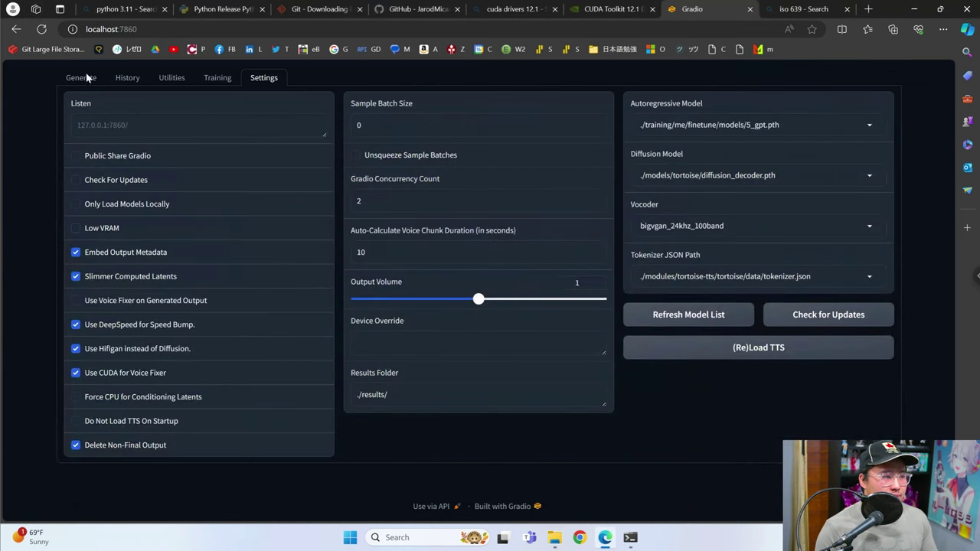
click(82, 77)
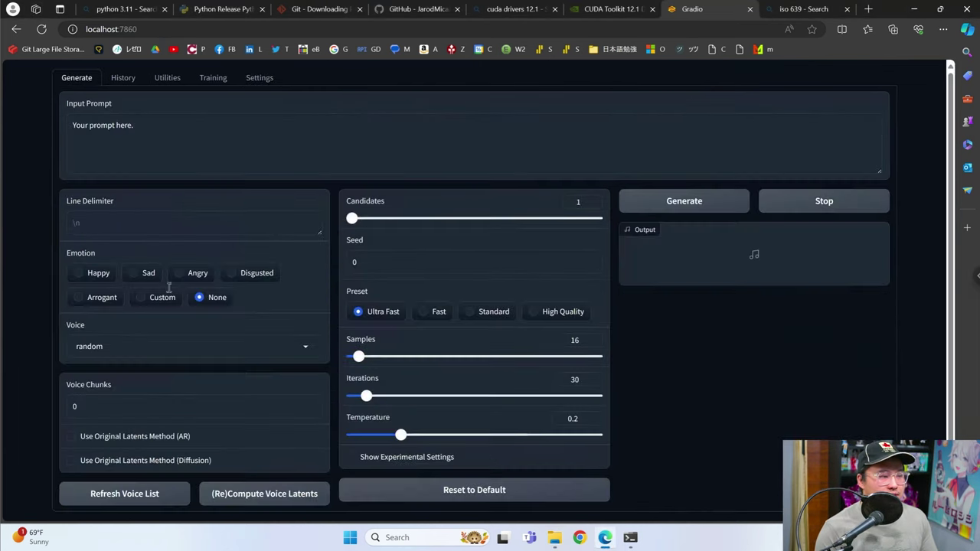
click(165, 354)
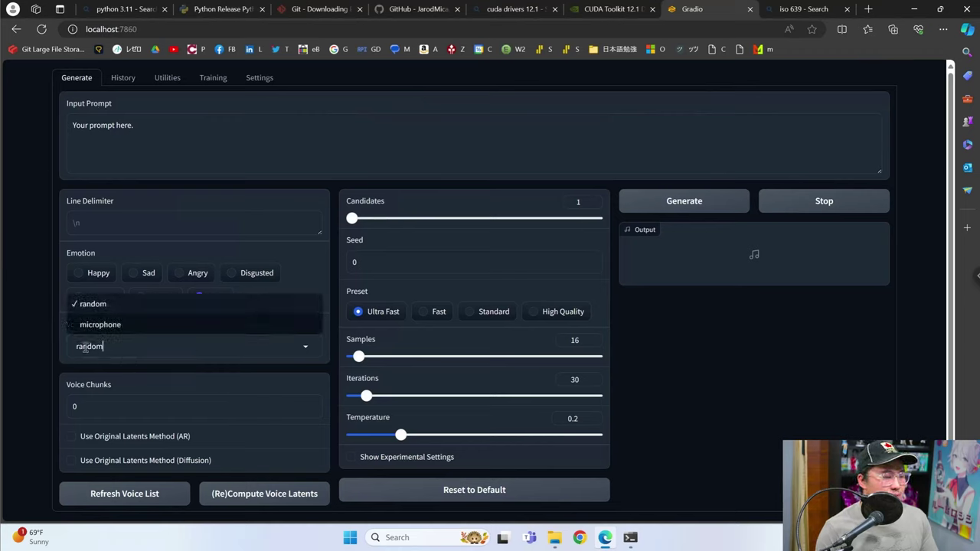
click(77, 398)
click(145, 493)
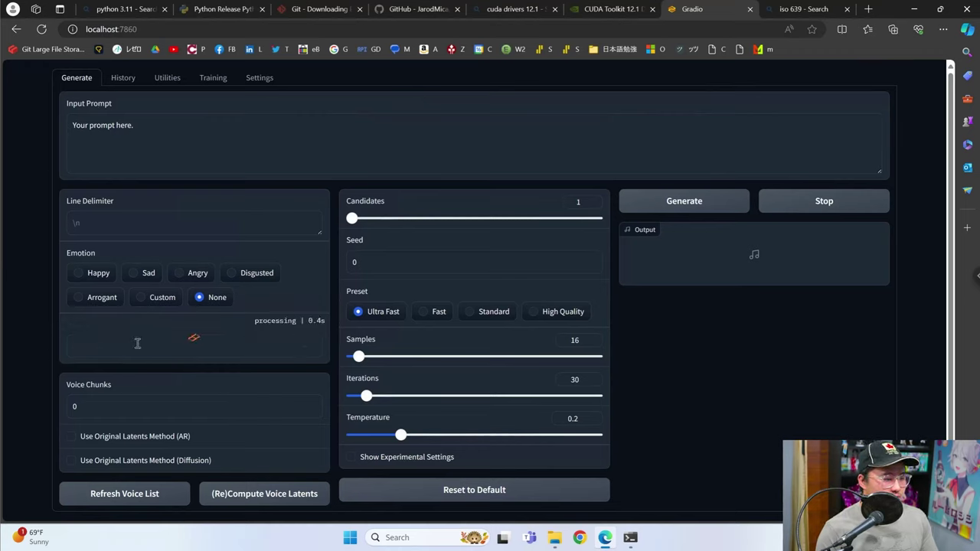
click(135, 346)
click(116, 288)
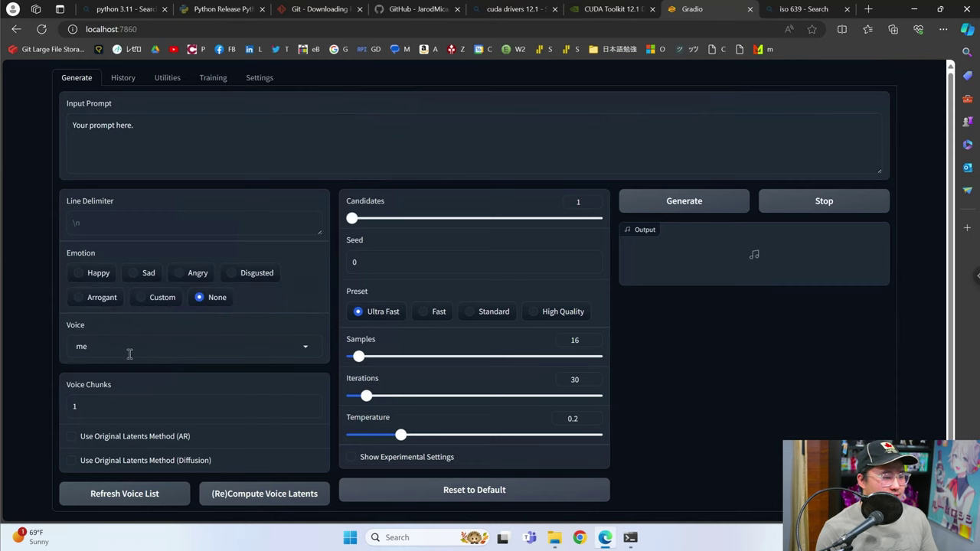
Switch to File Explorer and return to the main ai-voice-cloning folder to view its contents.
click(553, 537)
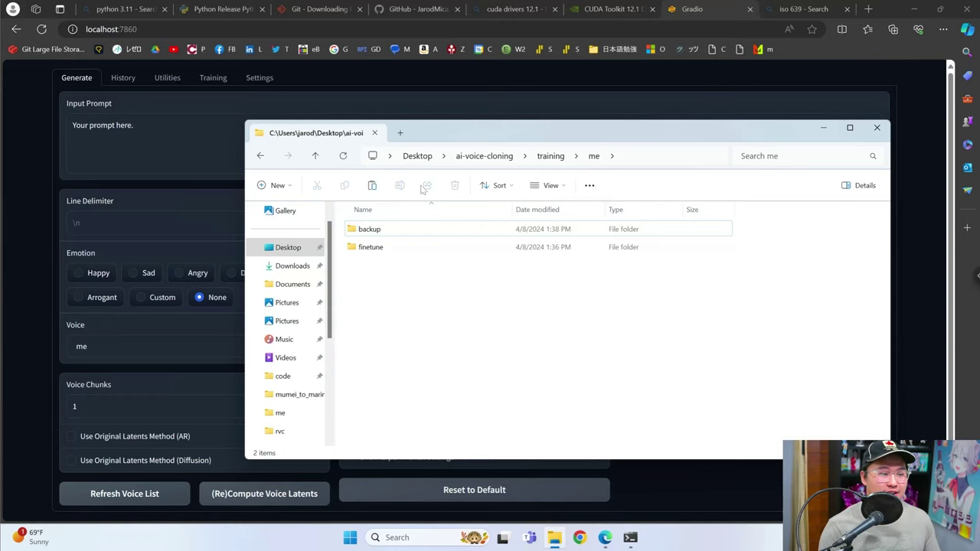
click(494, 162)
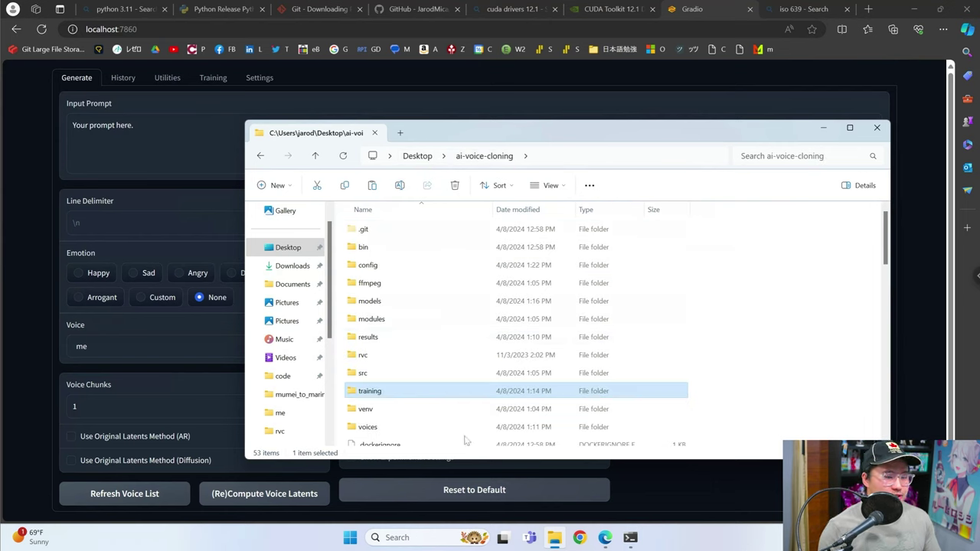
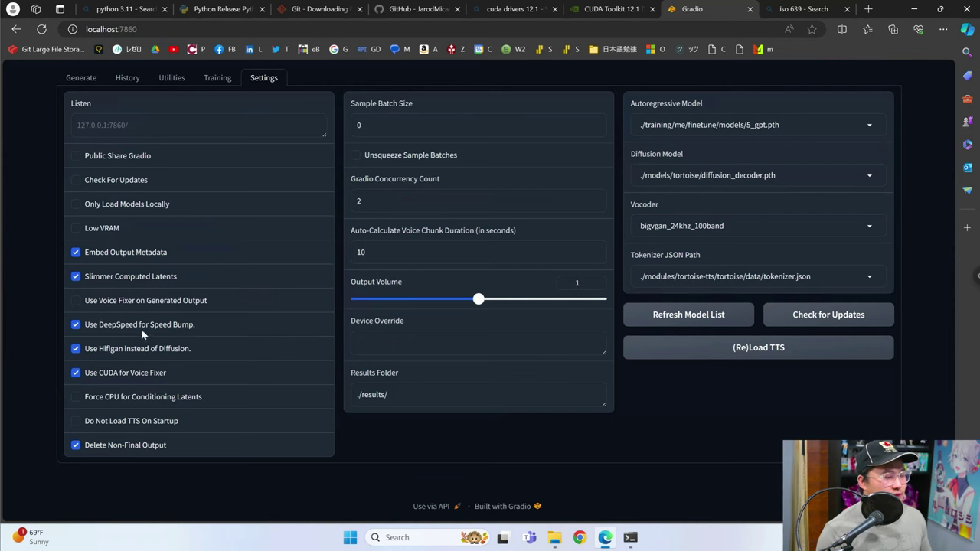
Return to the Gradio generation page, refresh the voice list again and reselect the voice "me".
click(81, 77)
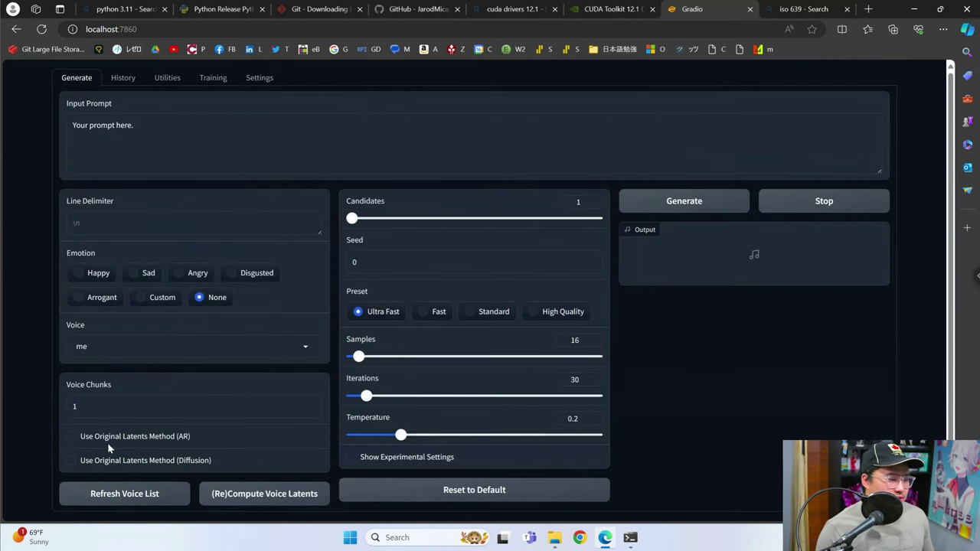
click(160, 490)
click(161, 351)
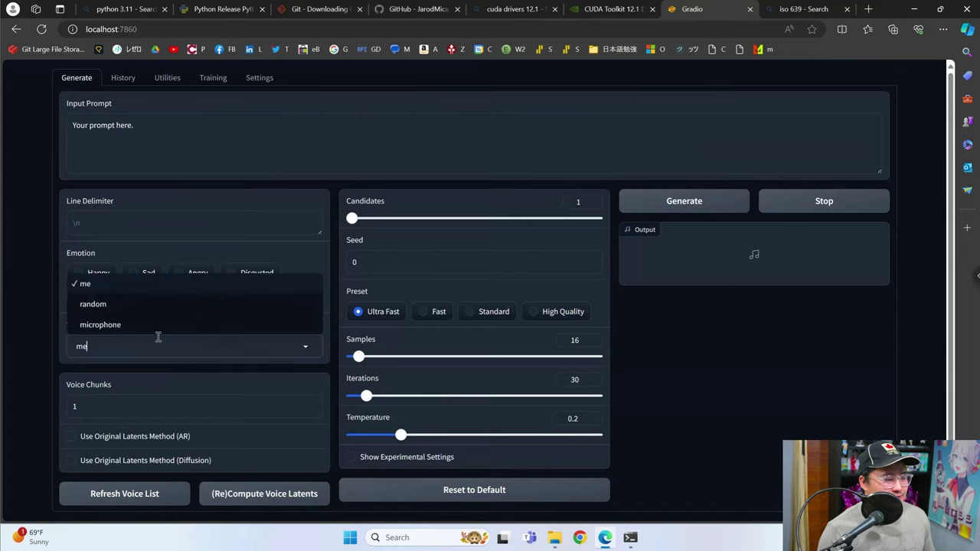
click(116, 287)
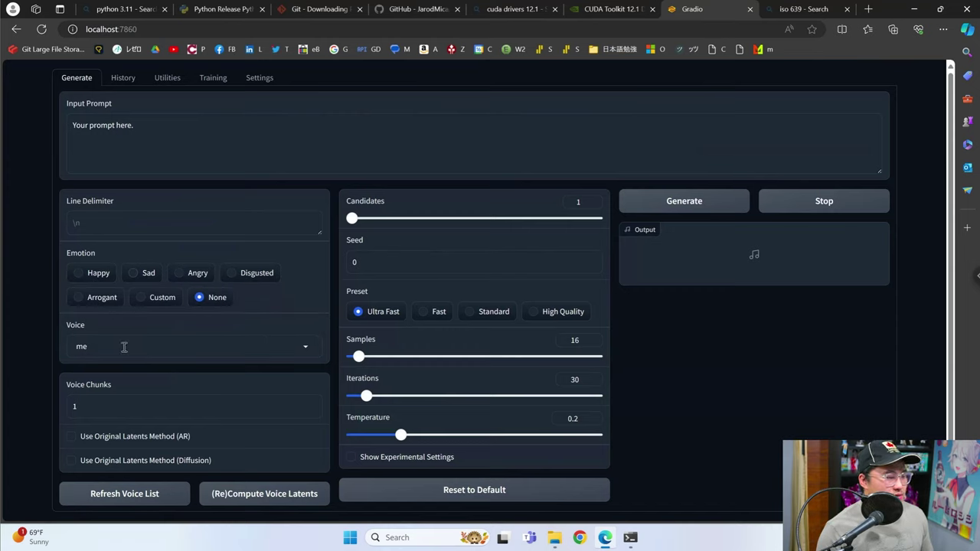
Replace the input prompt with "THank you for watching the youtube video, let me know if you have any questions!".
triple_click(168, 128)
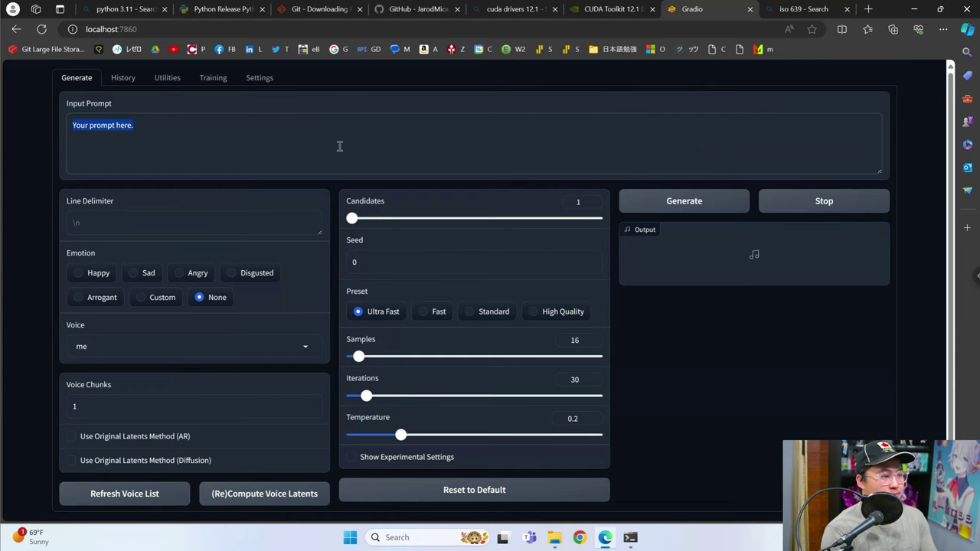
text(THank y)
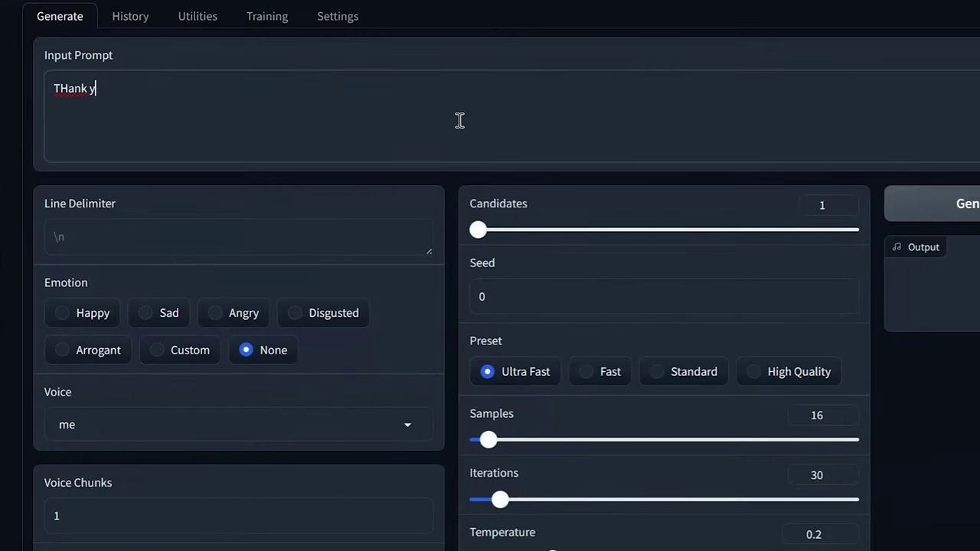
text(ou for watching th)
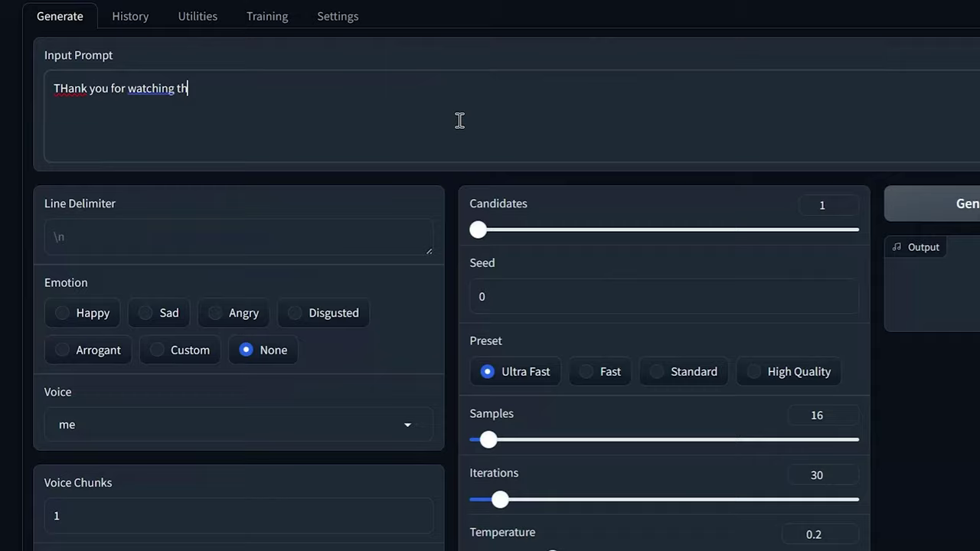
text(e youtube video, let me know if you hav)
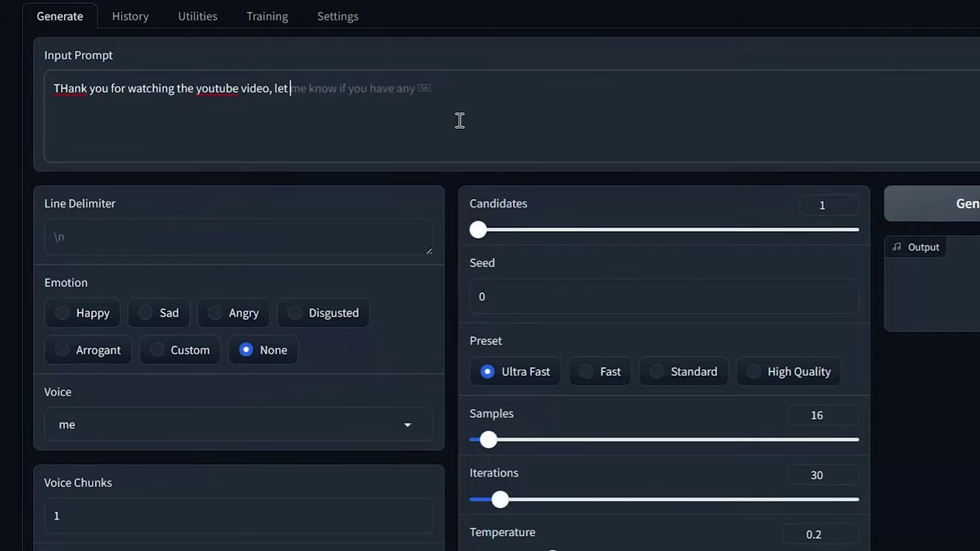
text(e any questions!)
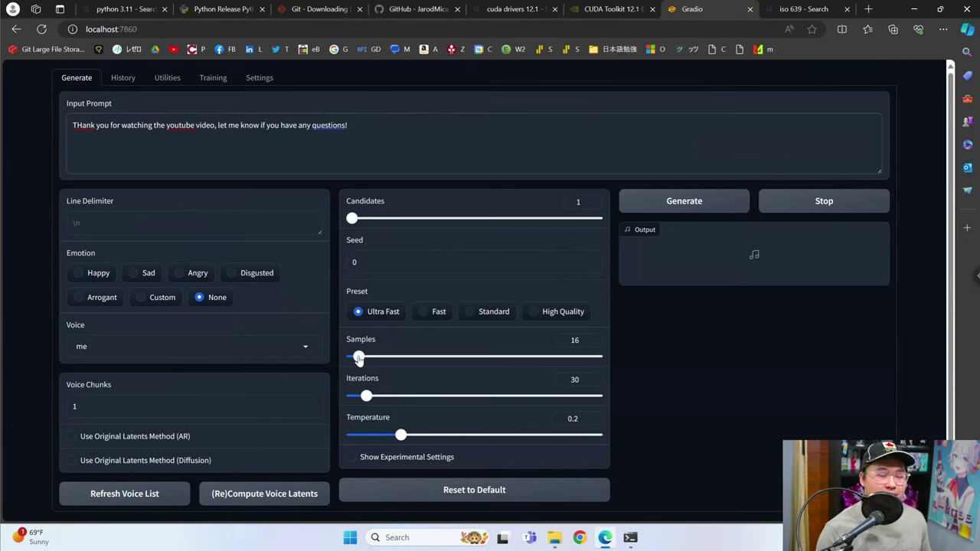
Reduce the number of samples to 2.
drag(359, 357, 571, 356)
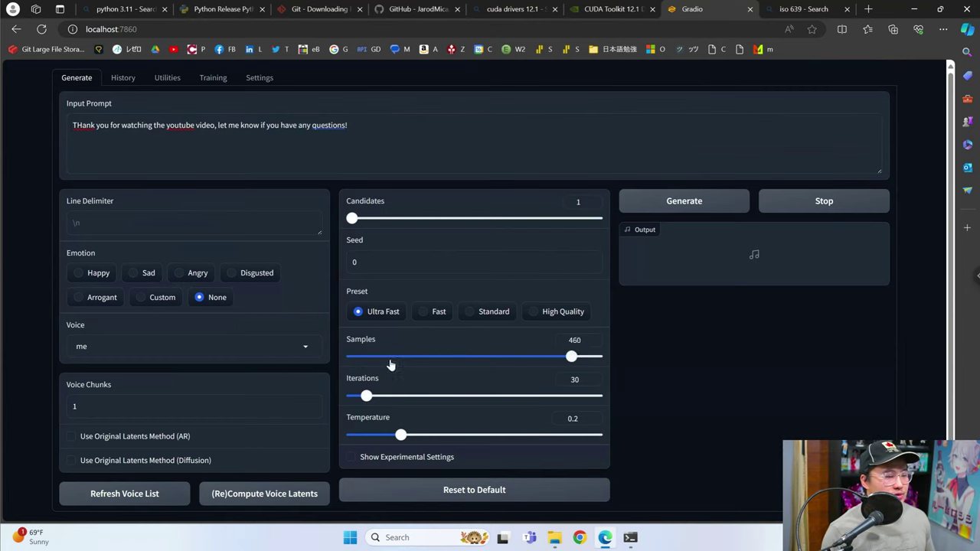
drag(390, 365, 344, 359)
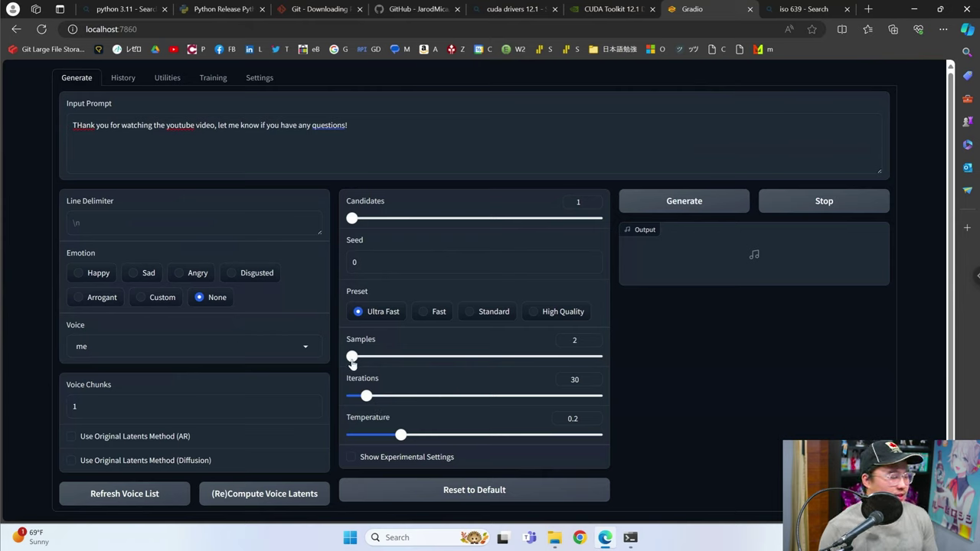
drag(352, 363, 330, 364)
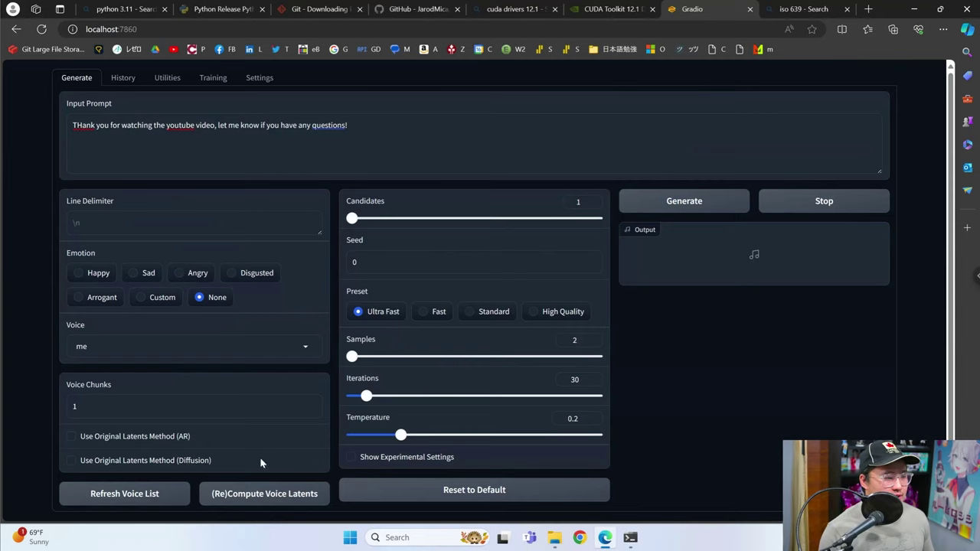
drag(354, 360, 324, 360)
Show the experimental generation settings and look through them.
click(351, 457)
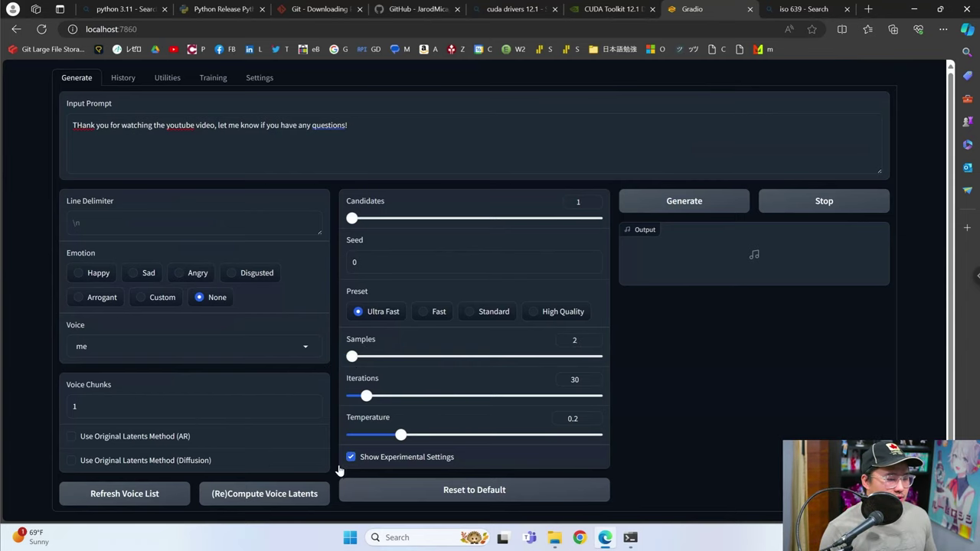
scroll(704, 369, down, 1)
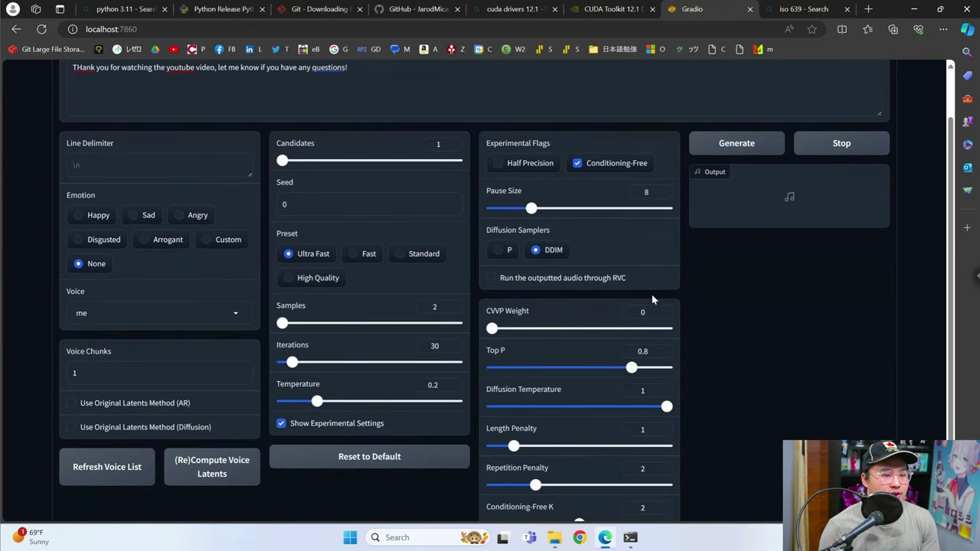
scroll(710, 352, down, 1)
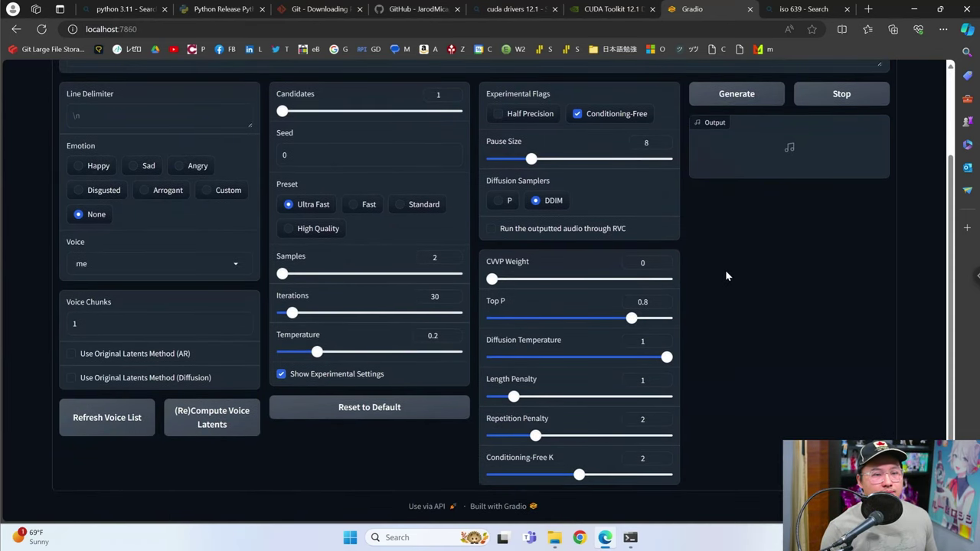
scroll(727, 276, up, 1)
Generate the speech from the prompt and switch to the command prompt window to check the log.
click(728, 158)
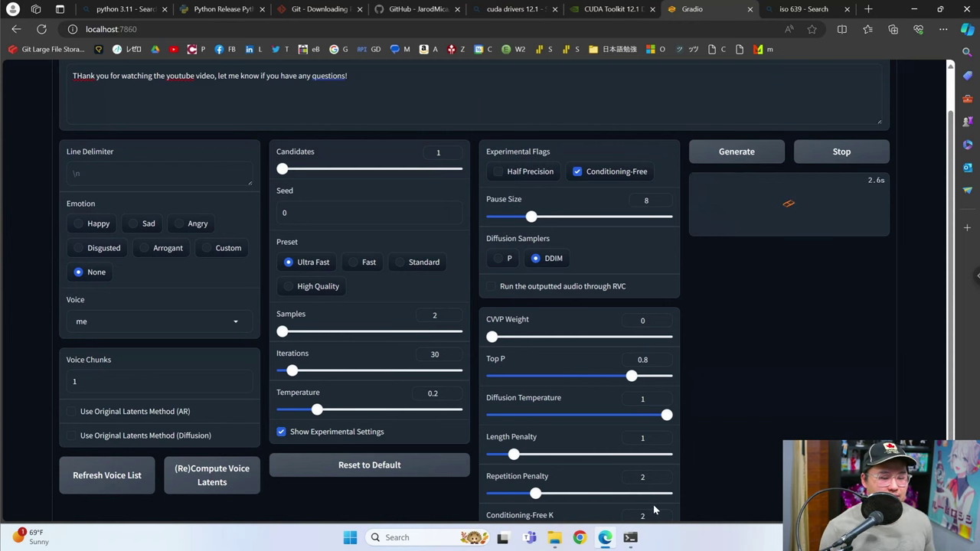
mouse_move(630, 538)
click(678, 478)
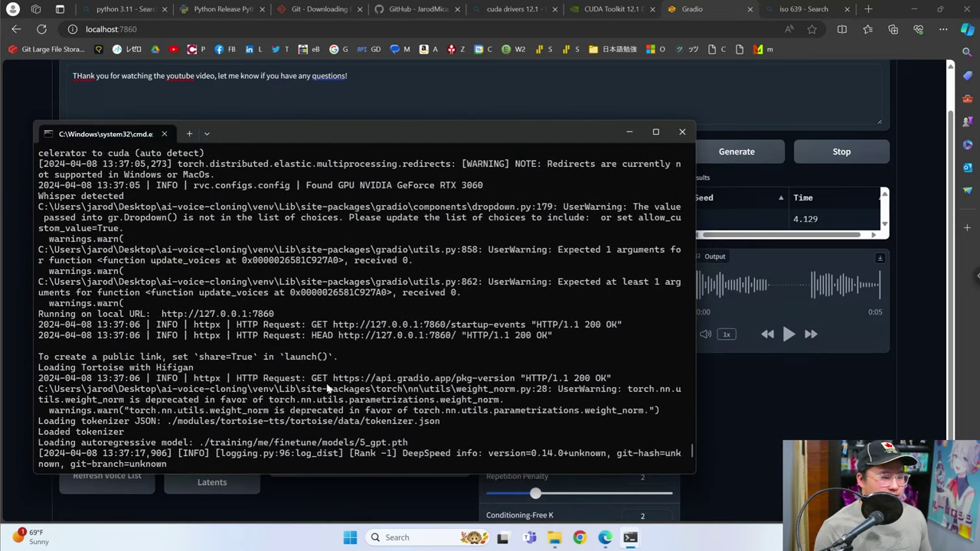
Return to the voice cloning page in the browser and play the generated audio output.
click(758, 265)
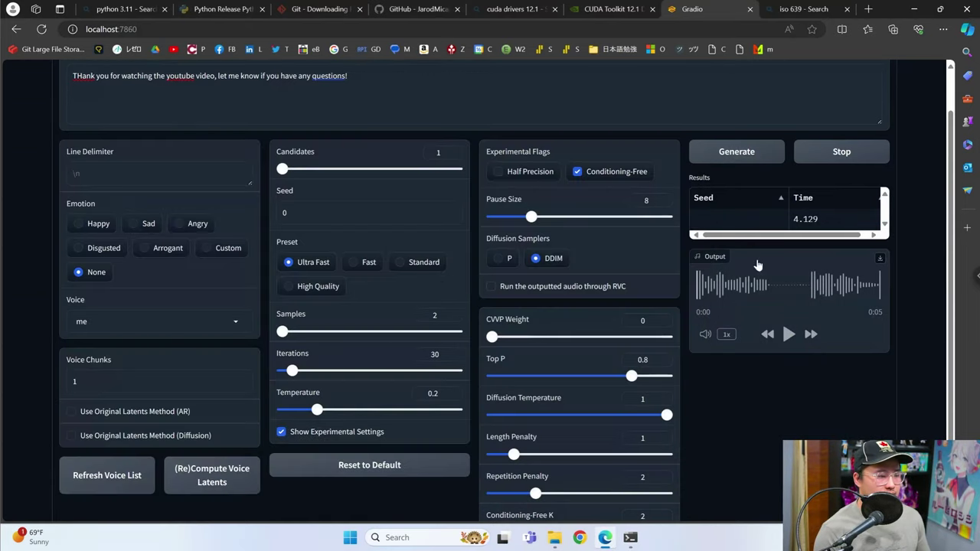
drag(829, 219, 747, 221)
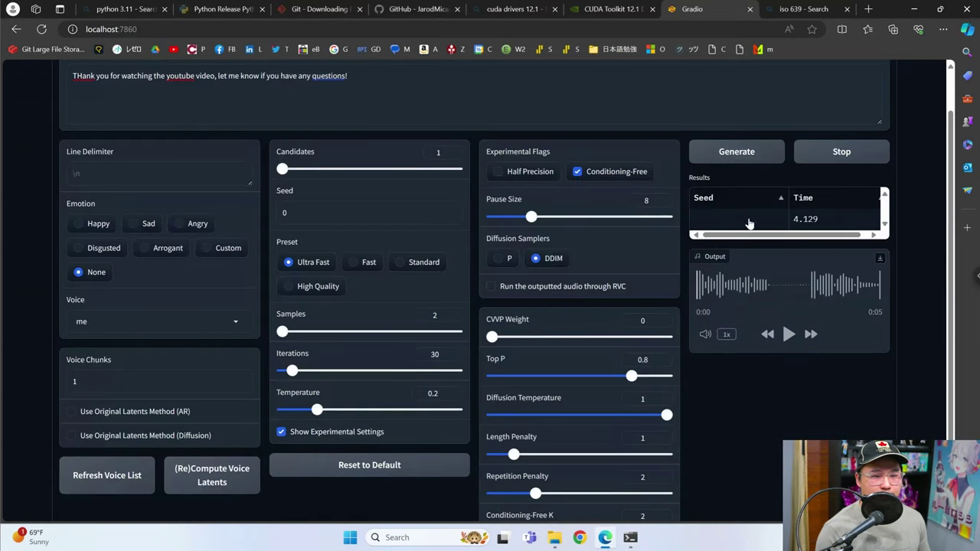
click(768, 370)
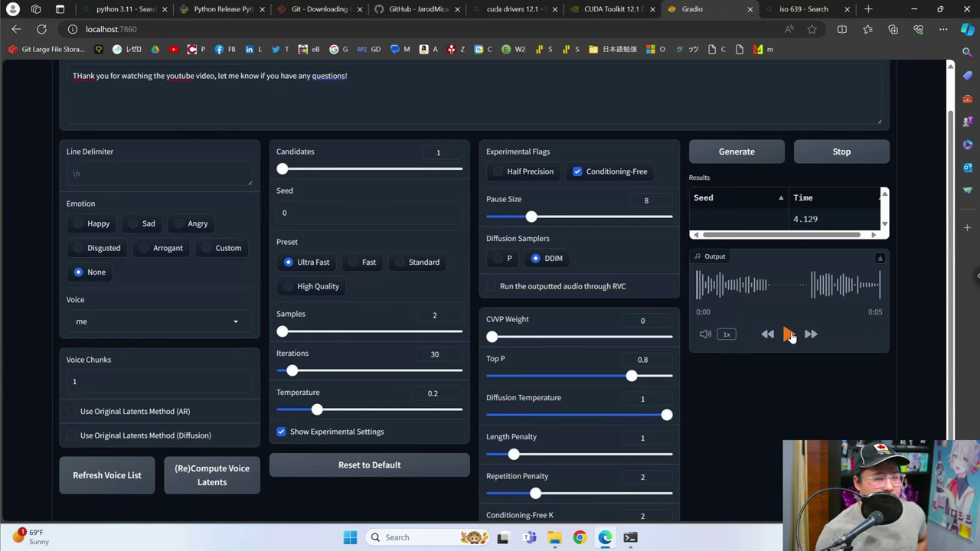
click(789, 336)
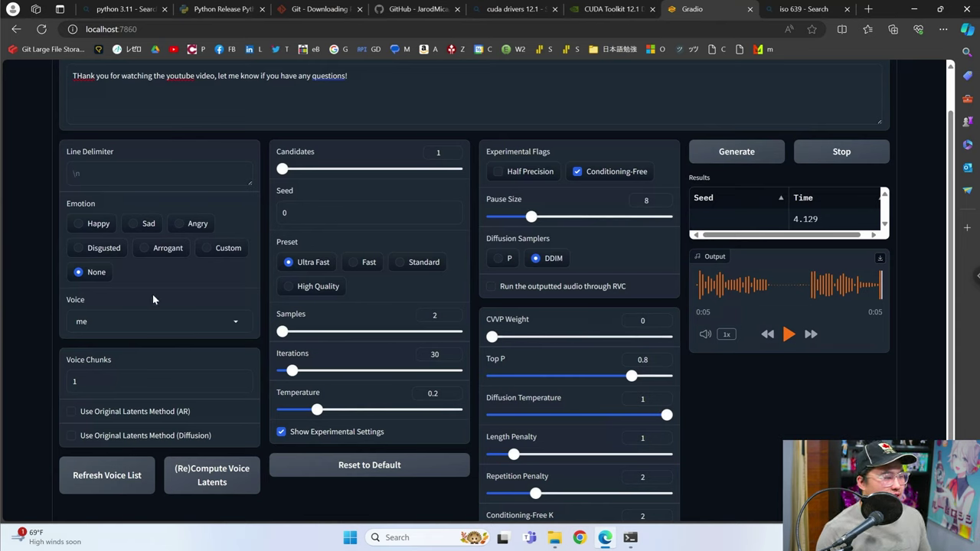
Turn on running the outputted audio through RVC and view the RVC settings.
click(492, 287)
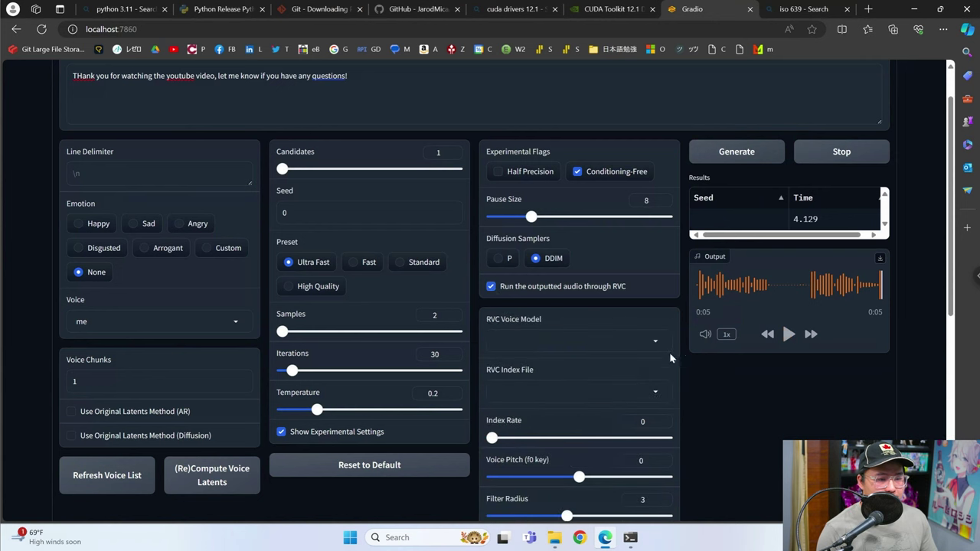
scroll(680, 334, down, 1)
scroll(573, 349, up, 1)
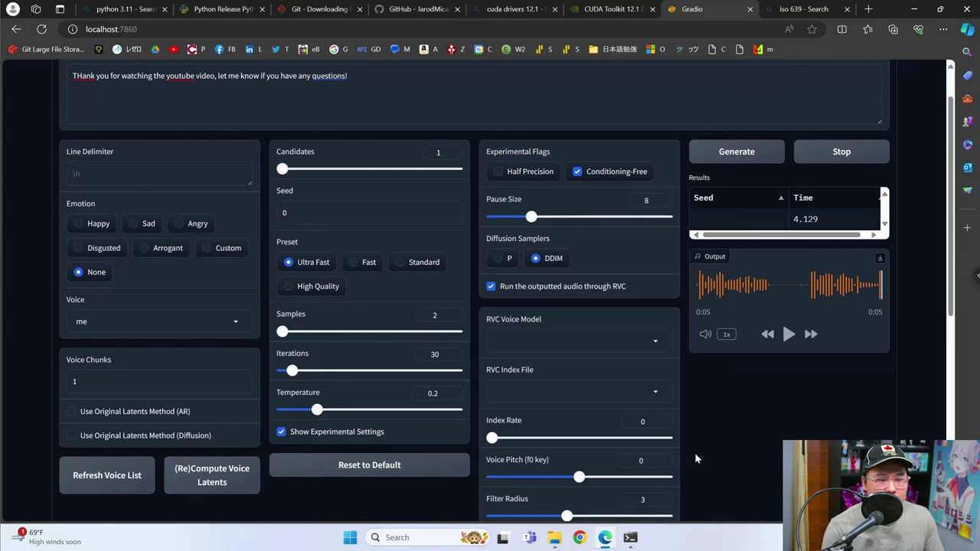
Switch to File Explorer, inspect the rvc_models folder inside the ai-voice-cloning models folder, and return to the browser.
click(554, 537)
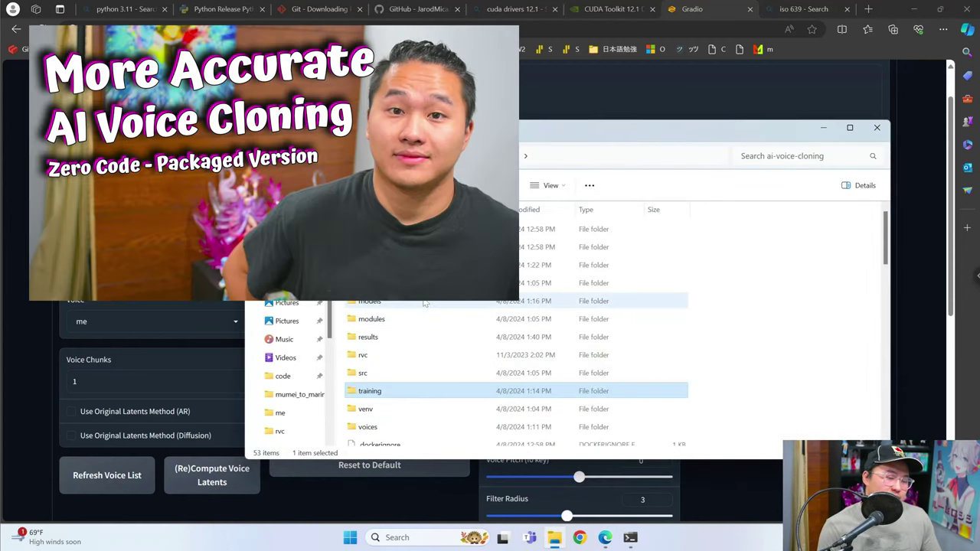
double_click(425, 301)
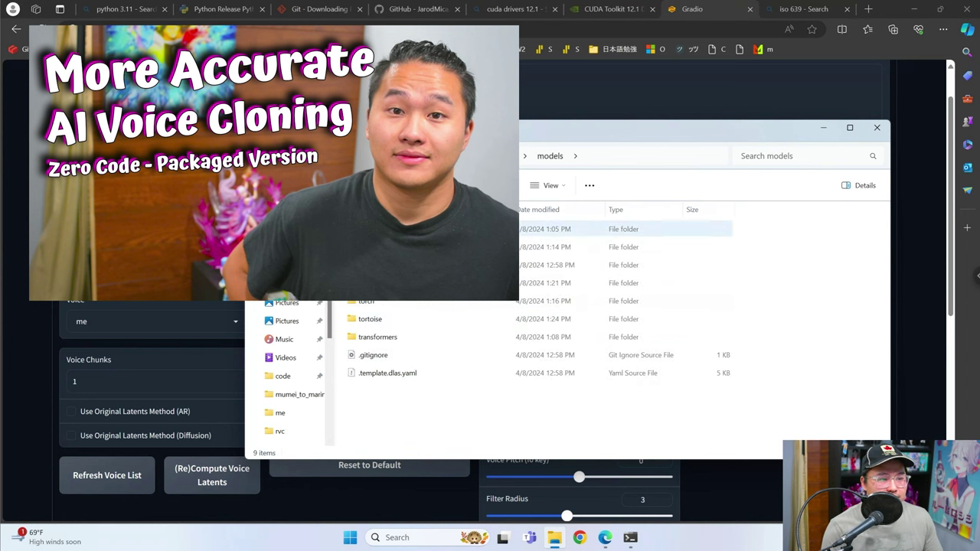
key(alt+Left)
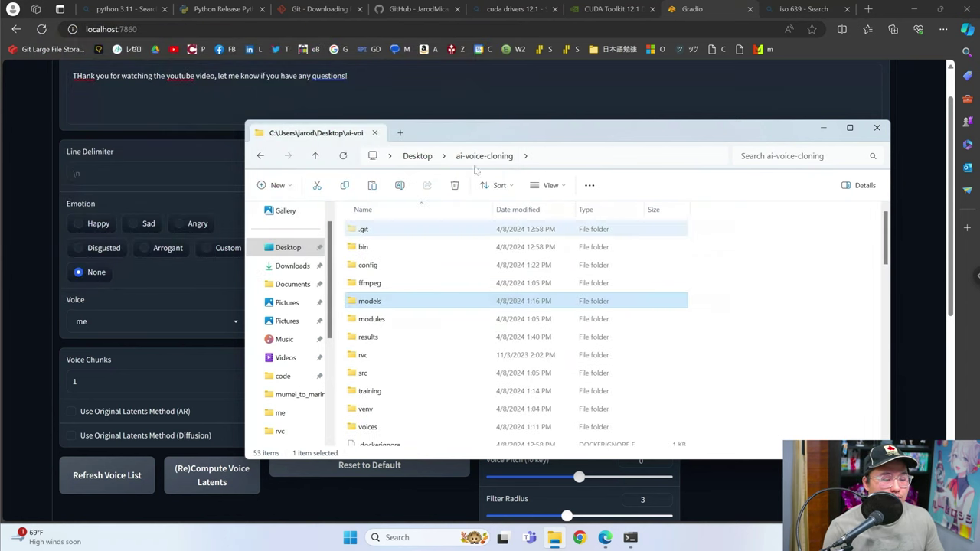
double_click(428, 303)
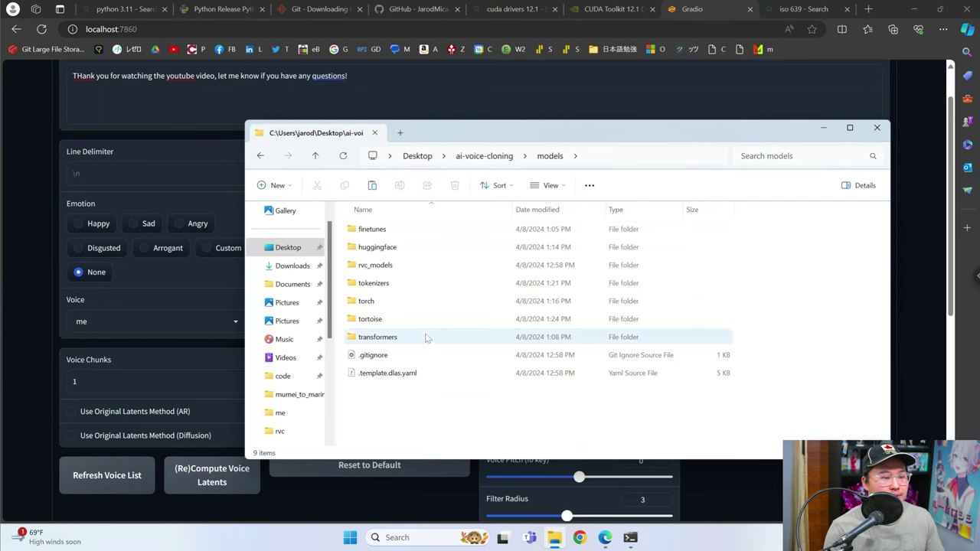
double_click(415, 264)
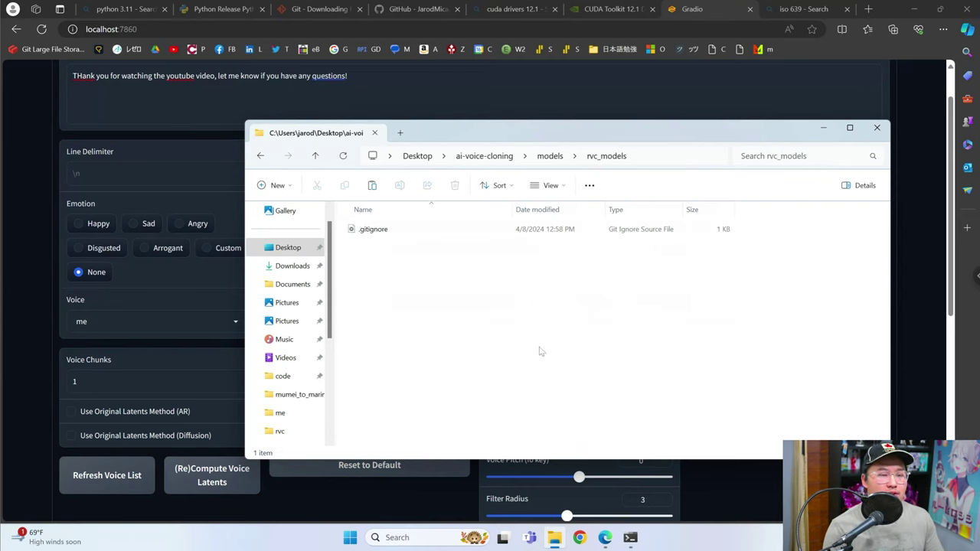
drag(539, 348, 382, 228)
click(498, 300)
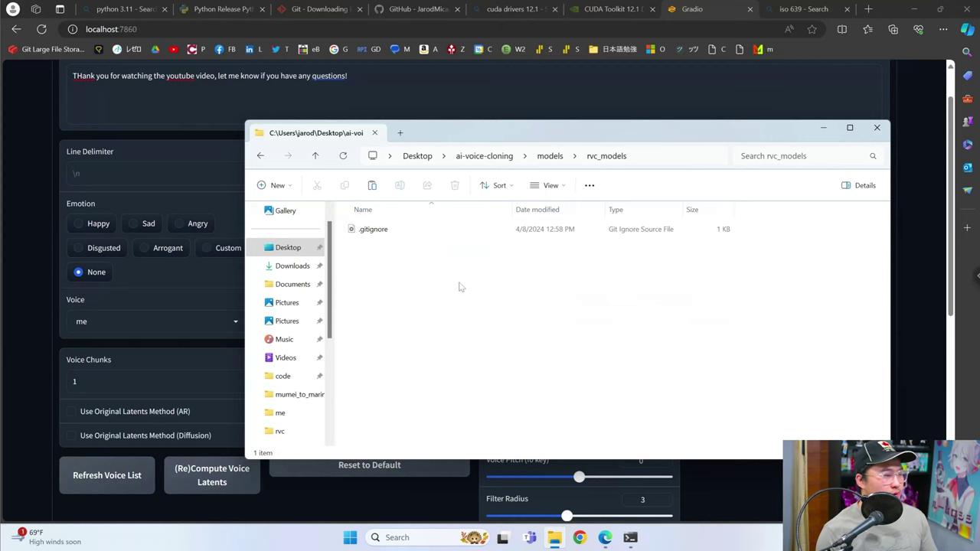
click(822, 130)
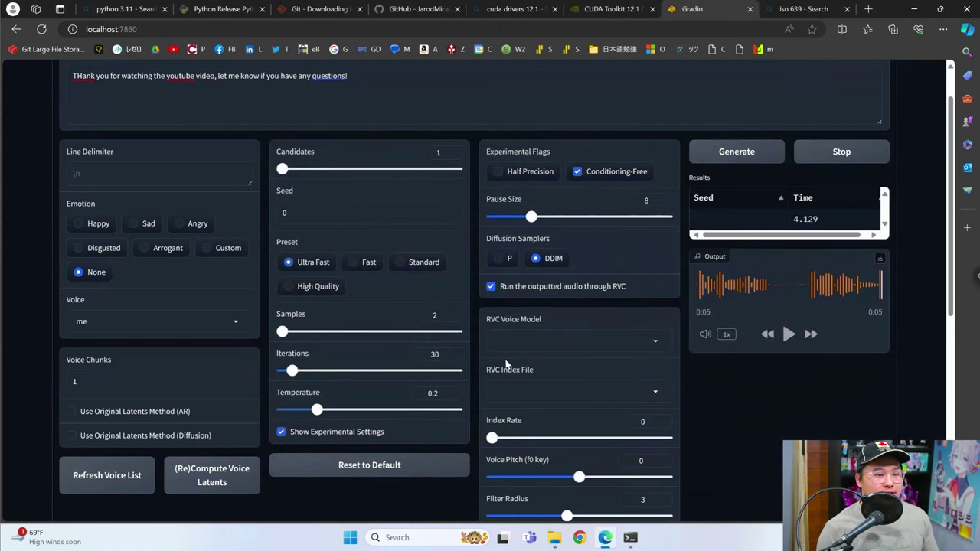
Look through the remaining RVC settings and turn off running the outputted audio through RVC.
scroll(638, 317, down, 1)
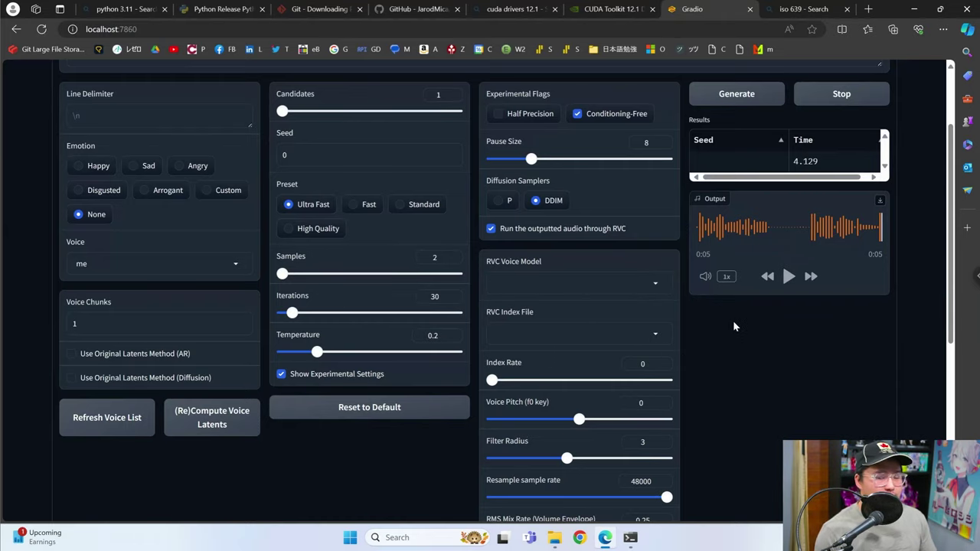
scroll(680, 373, down, 3)
scroll(680, 373, up, 4)
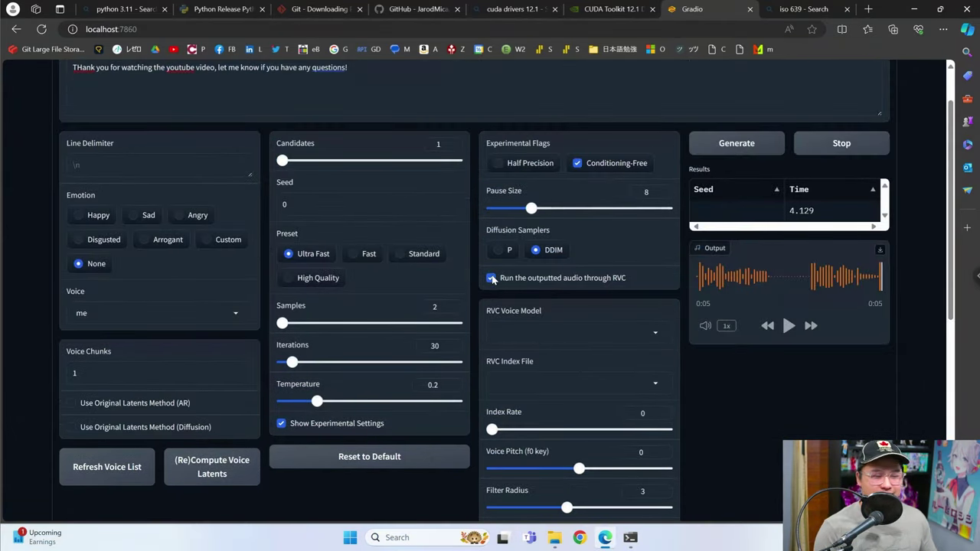
click(490, 278)
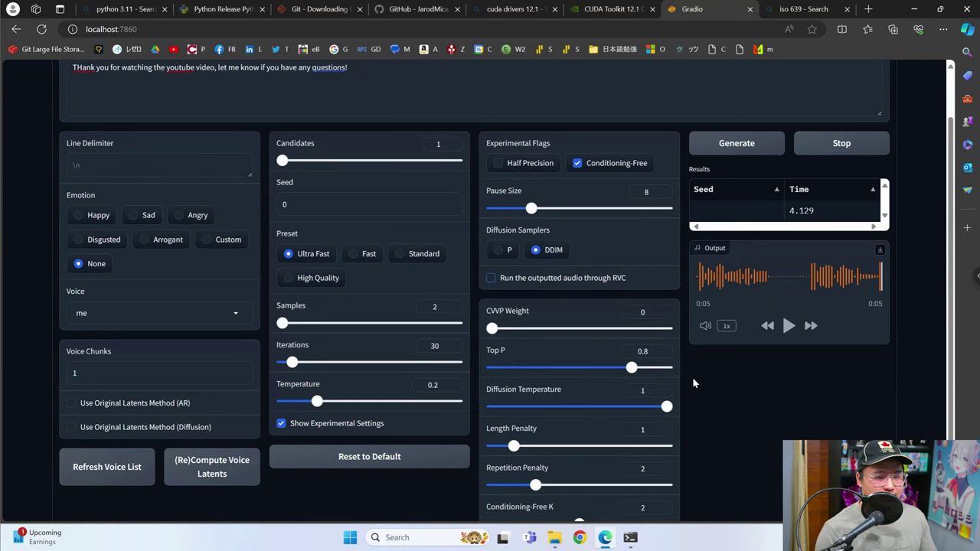
Set the length penalty to 6 and the repetition penalty to 8 in the experimental settings.
scroll(694, 383, down, 1)
mouse_move(492, 281)
mouse_down()
mouse_move(649, 279)
mouse_move(496, 283)
mouse_up()
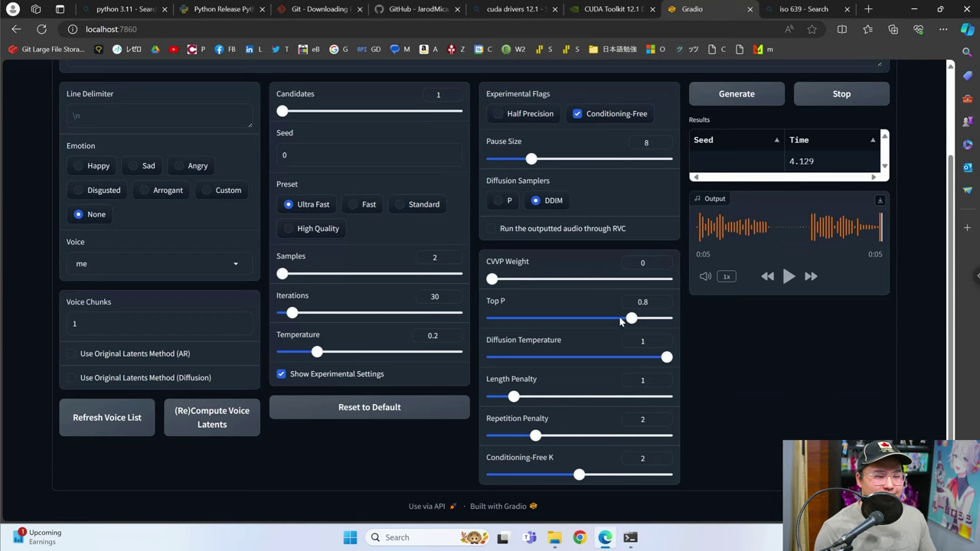
drag(512, 398, 608, 398)
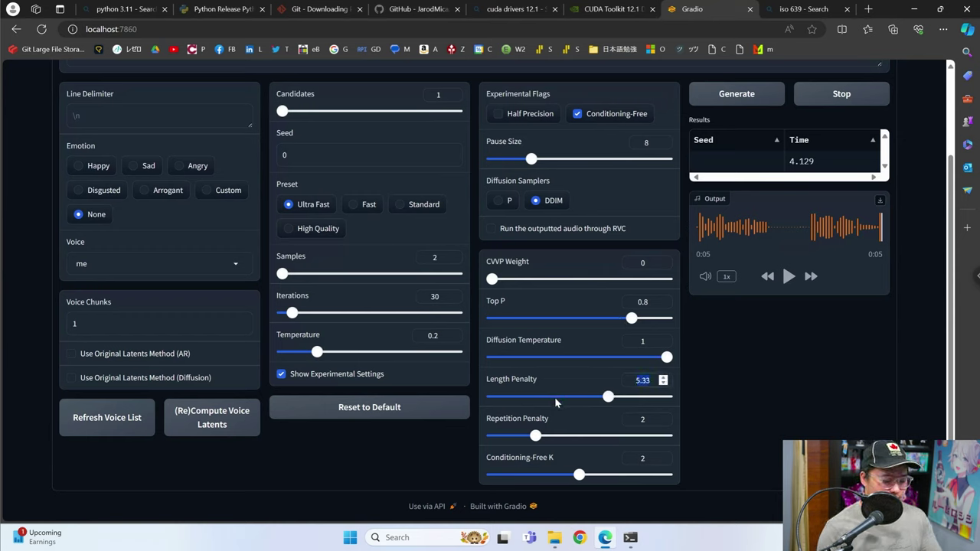
text(8)
key(Tab)
key(Tab)
text(8)
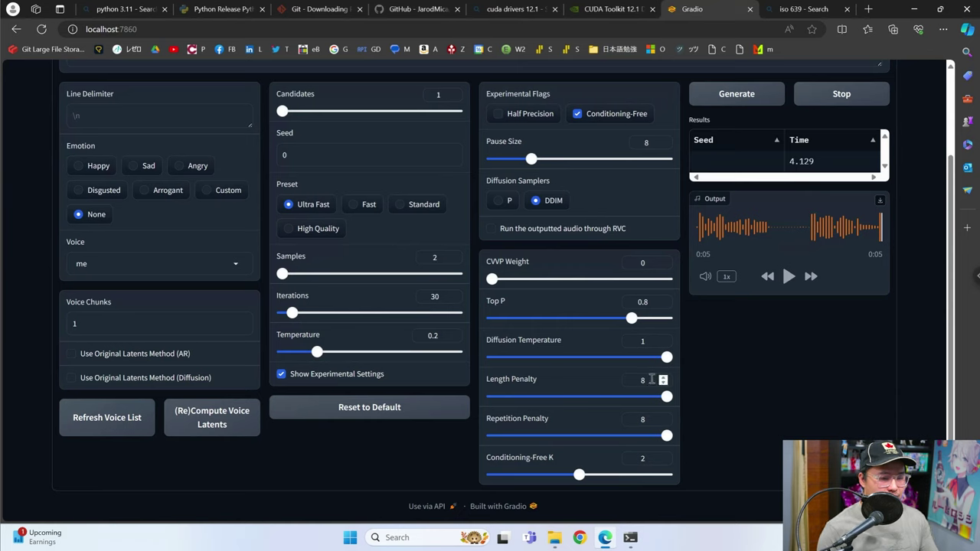
text(6)
key(Tab)
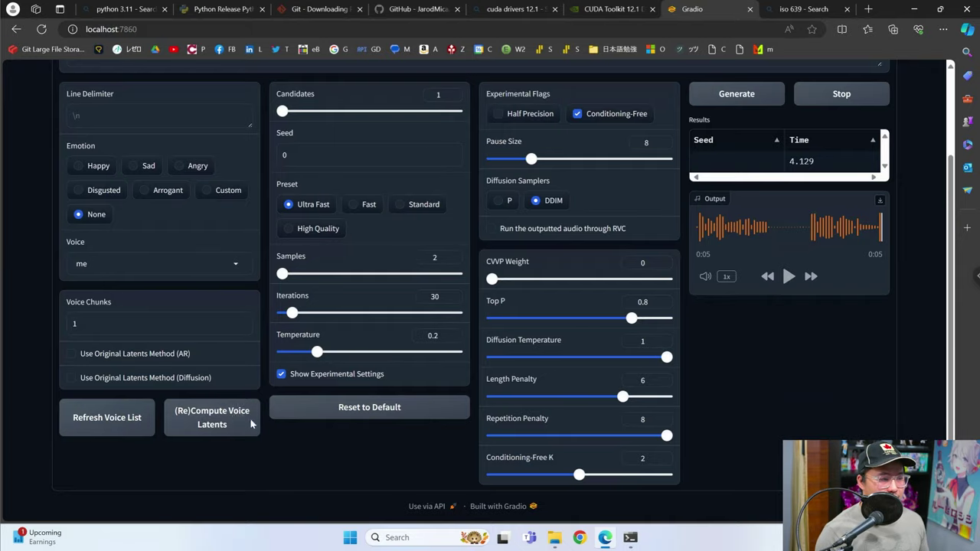
Turn off using Hifigan instead of Diffusion in the application settings and reload the TTS.
click(264, 77)
click(75, 349)
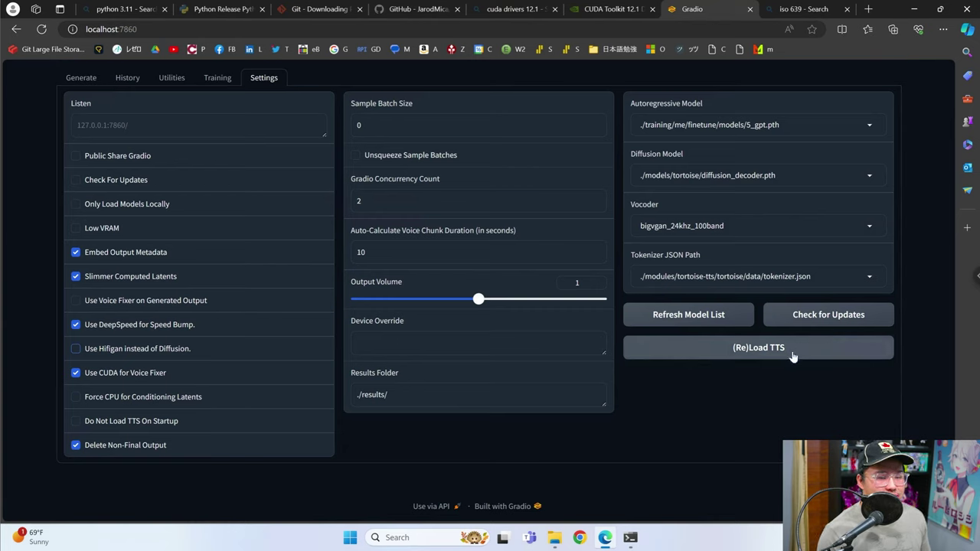
click(728, 352)
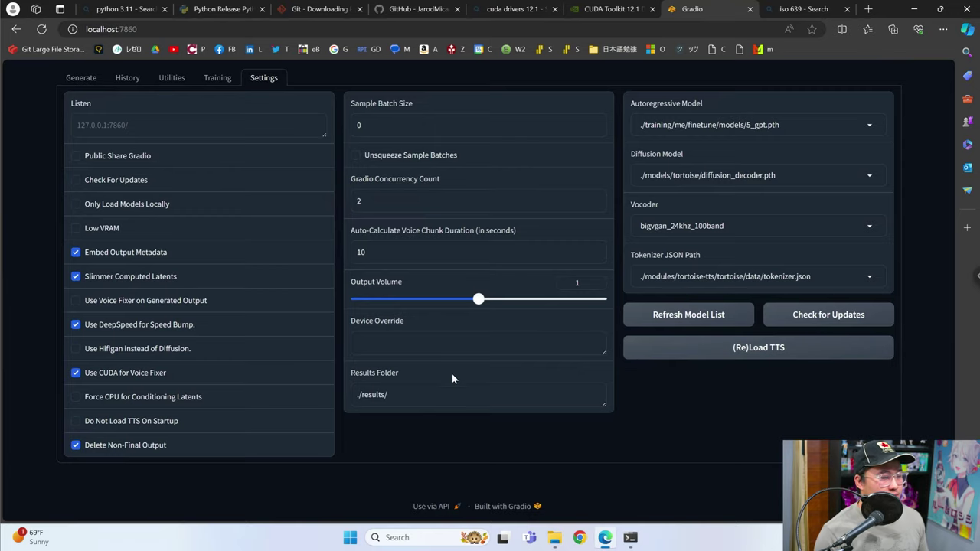
Go back to the speech generation page and check the TTS loading status in the command prompt log.
click(81, 78)
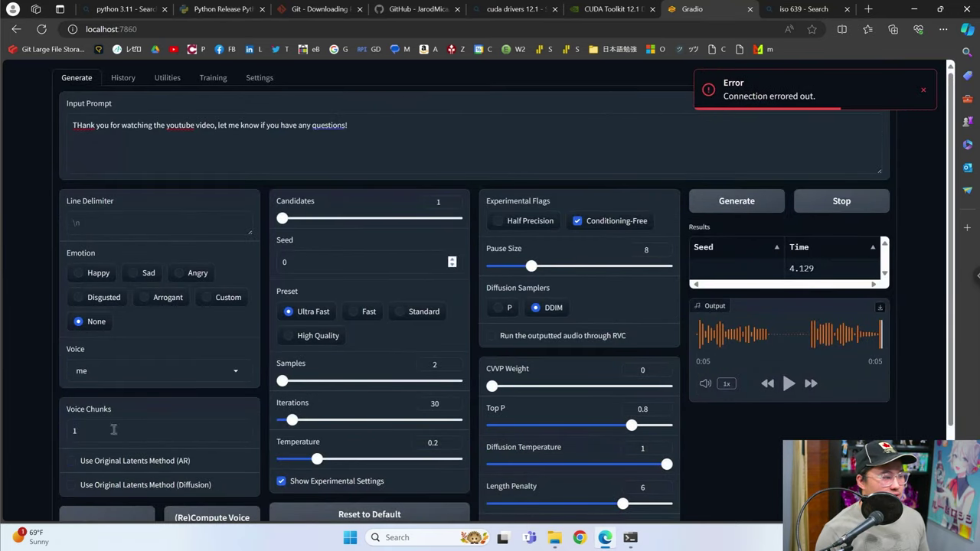
key(alt+Tab)
drag(219, 453, 86, 452)
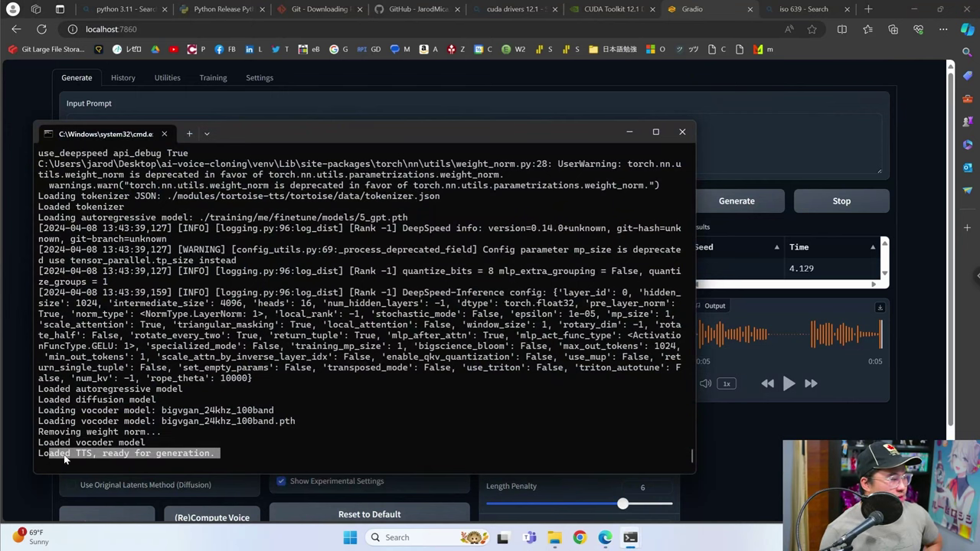
drag(218, 453, 296, 449)
click(734, 447)
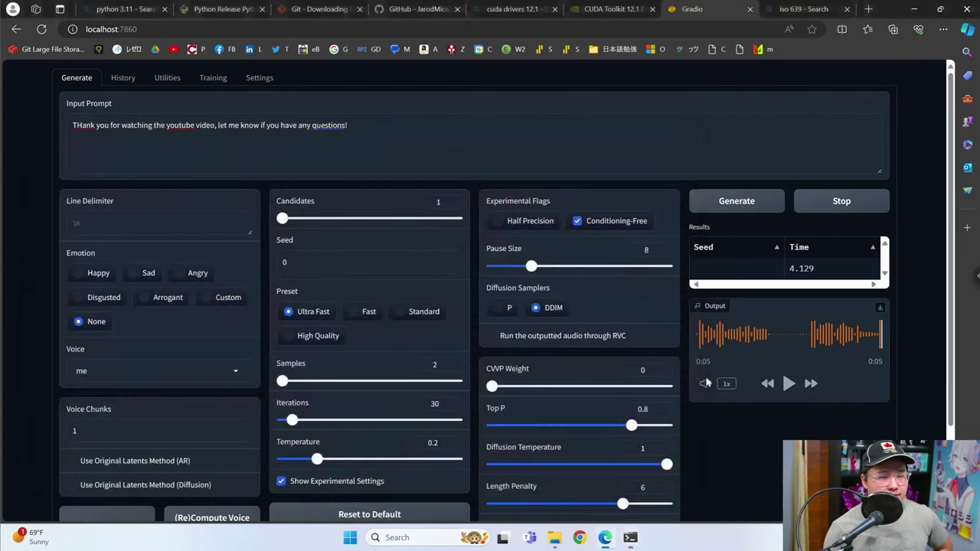
Set the number of samples to 4 and the iterations to 50.
scroll(107, 321, down, 3)
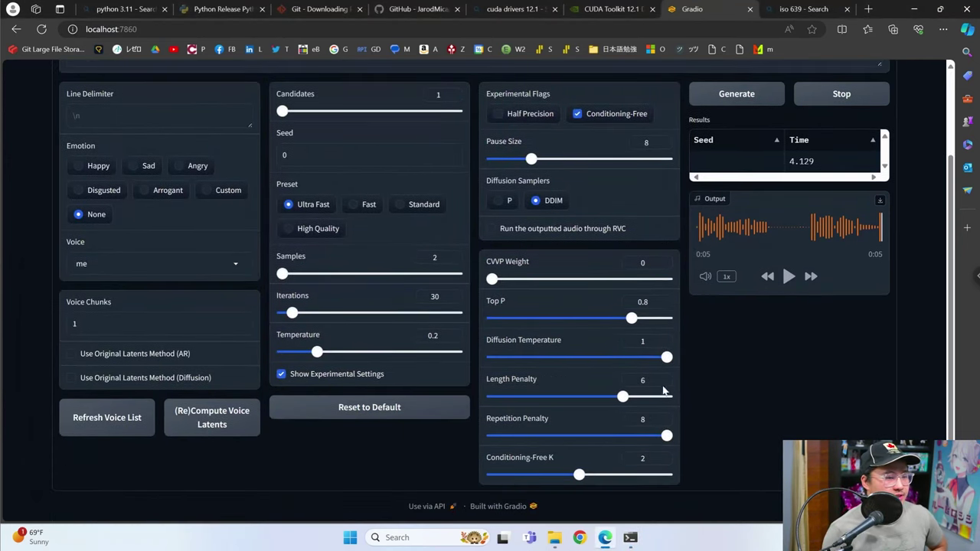
scroll(191, 187, up, 3)
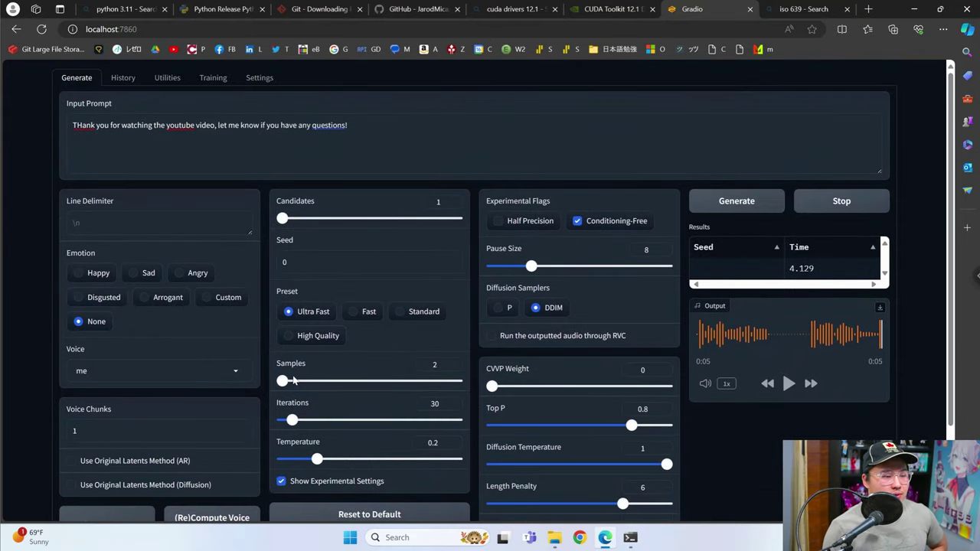
drag(293, 381, 266, 385)
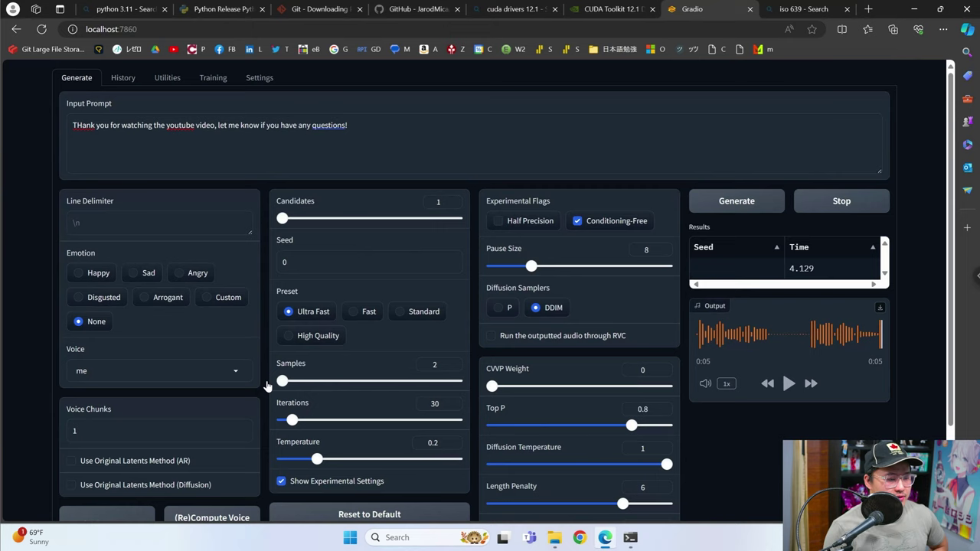
click(450, 365)
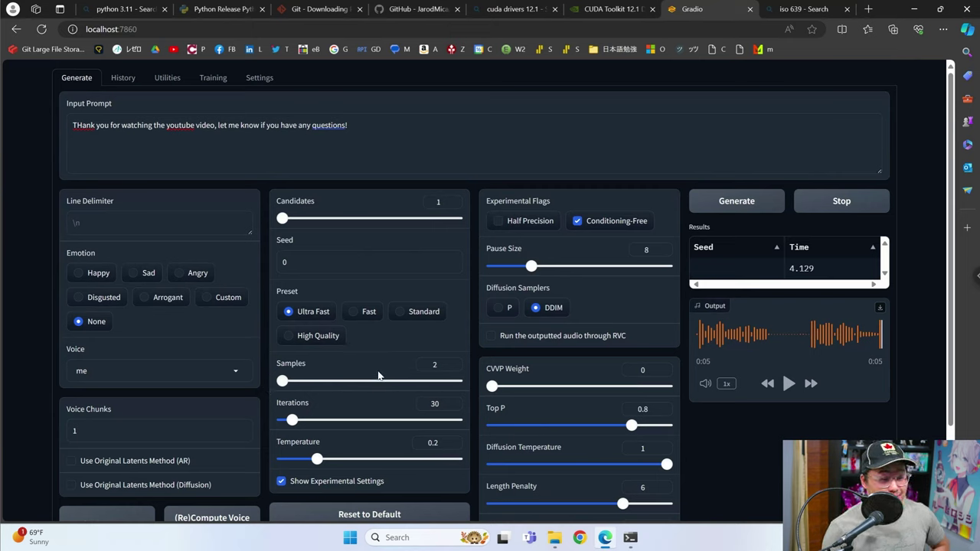
click(440, 365)
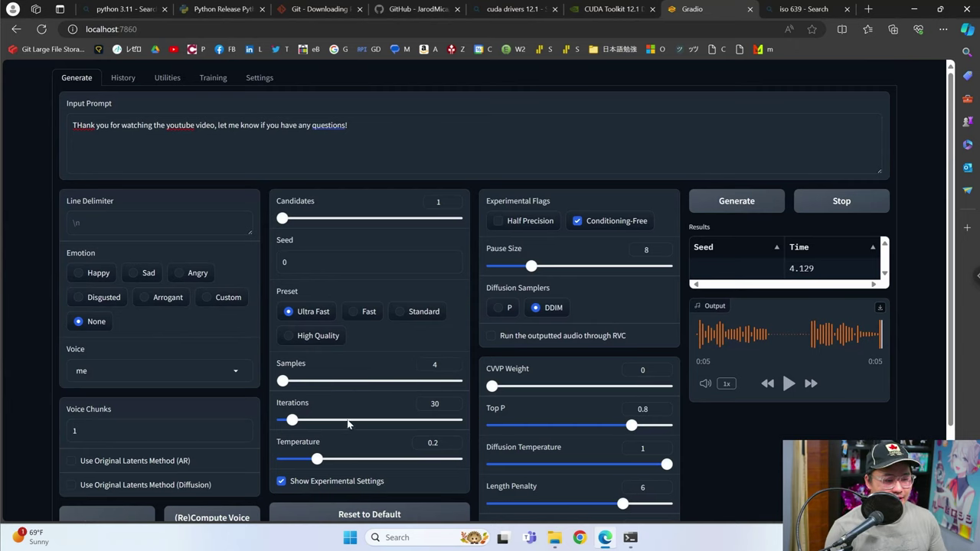
double_click(435, 403)
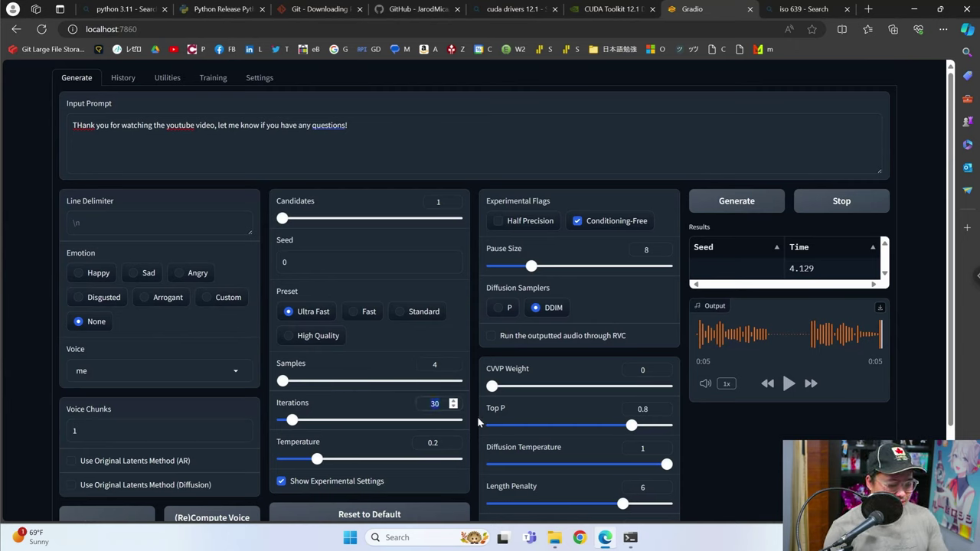
text(50)
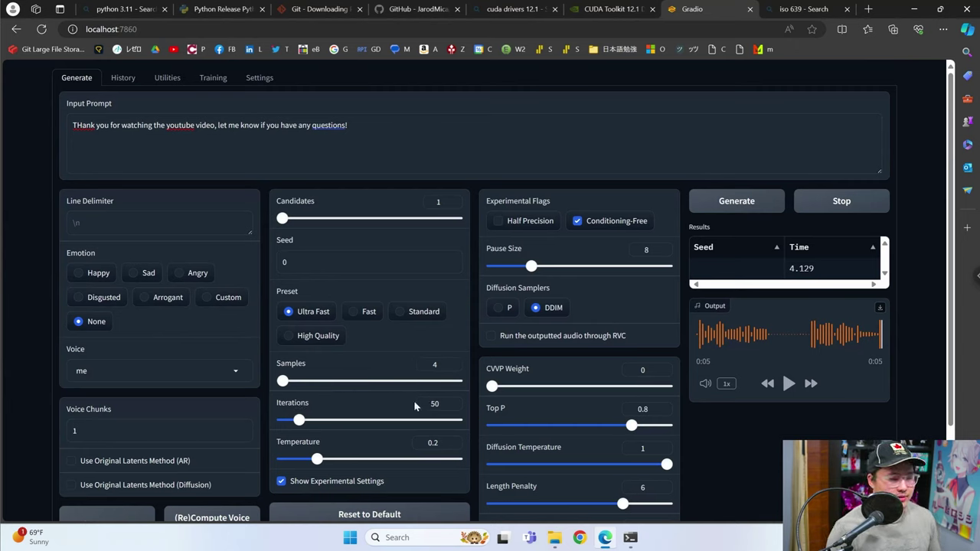
click(426, 362)
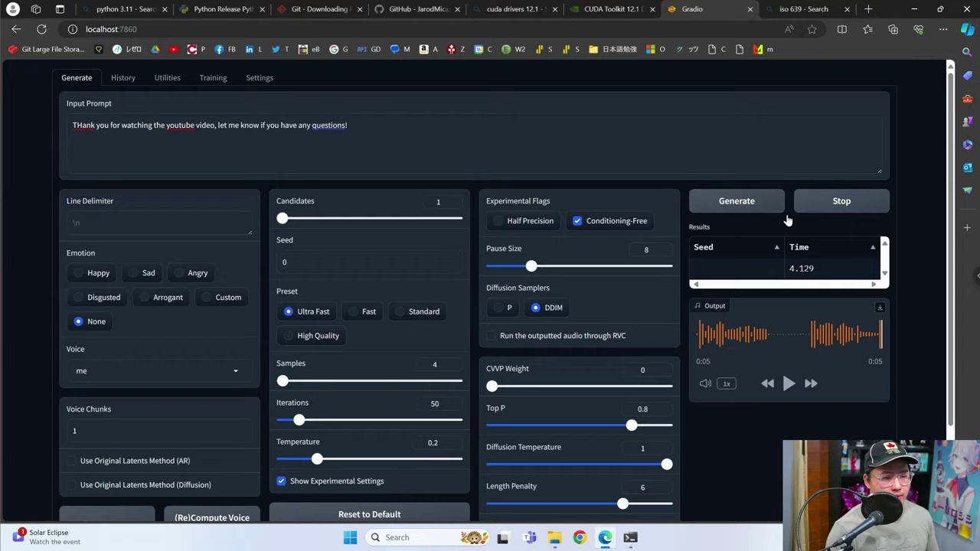
Generate the speech from the prompt and highlight the text of the error notification to read it.
click(736, 202)
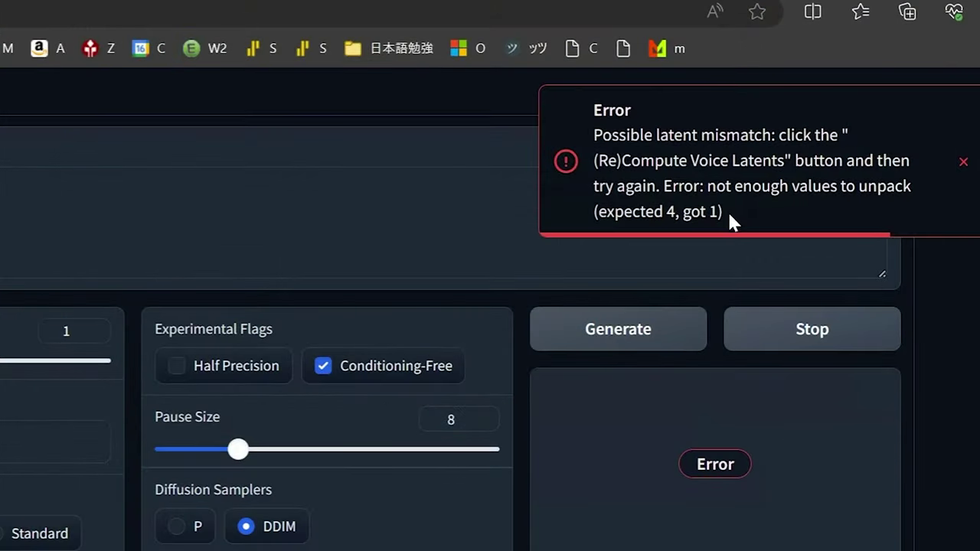
drag(728, 210, 592, 133)
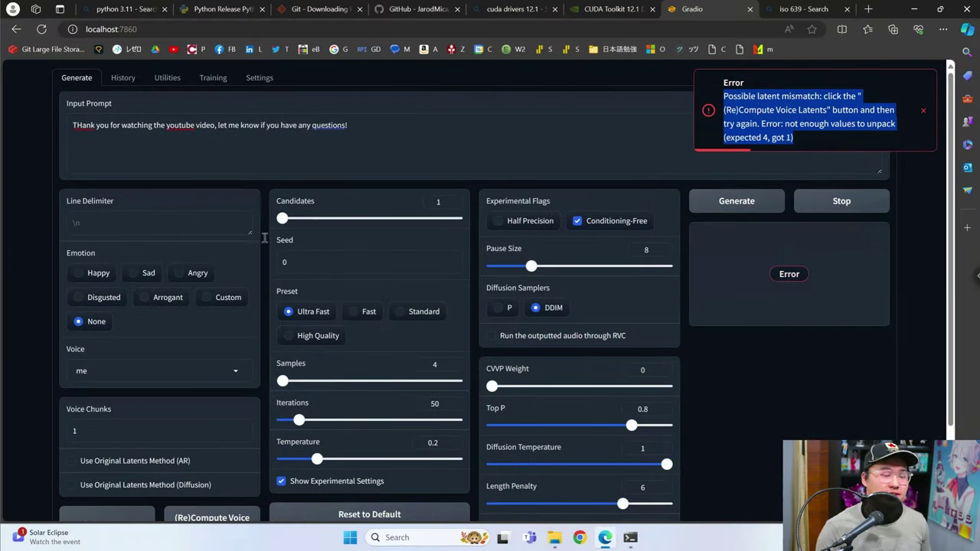
Recompute the voice latents for the "me" voice and generate the speech from the prompt again.
scroll(249, 463, down, 1)
click(249, 463)
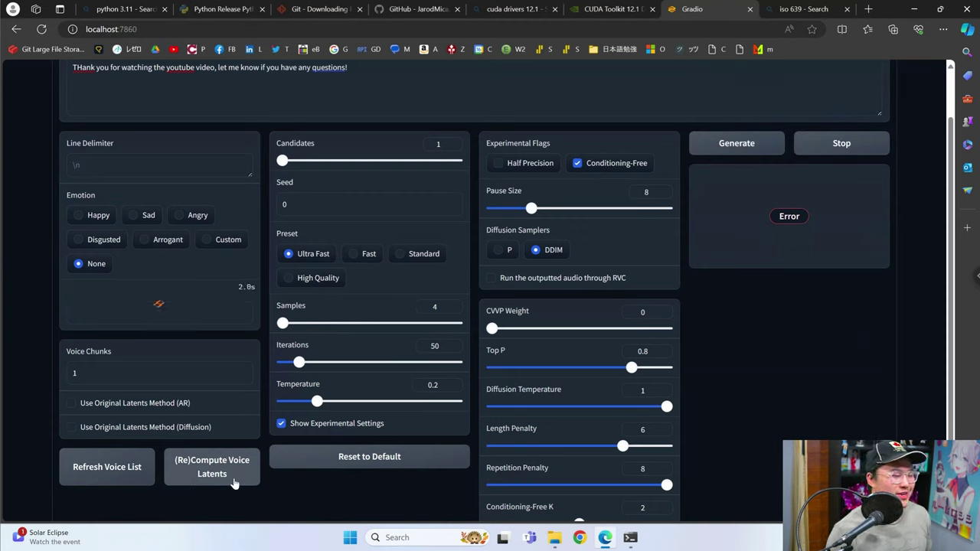
scroll(730, 204, up, 1)
click(732, 202)
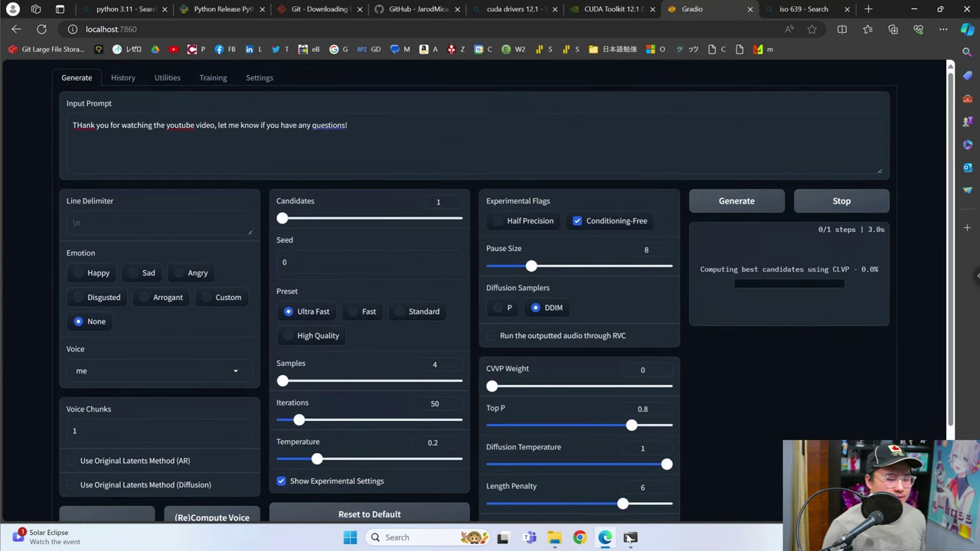
mouse_move(630, 537)
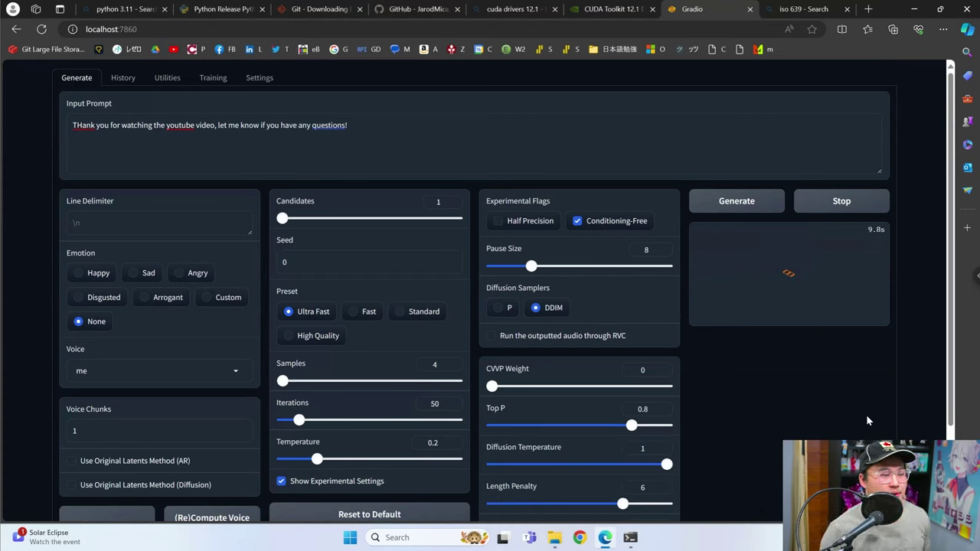
click(815, 268)
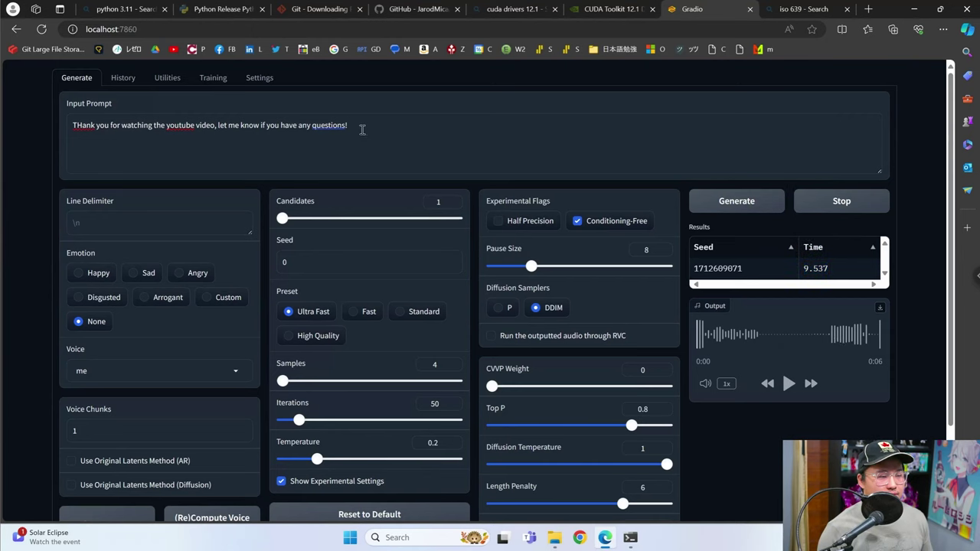
Play the generated audio and compare it with the prompt, highlighting "let me know if you have any questions!".
drag(360, 127, 76, 126)
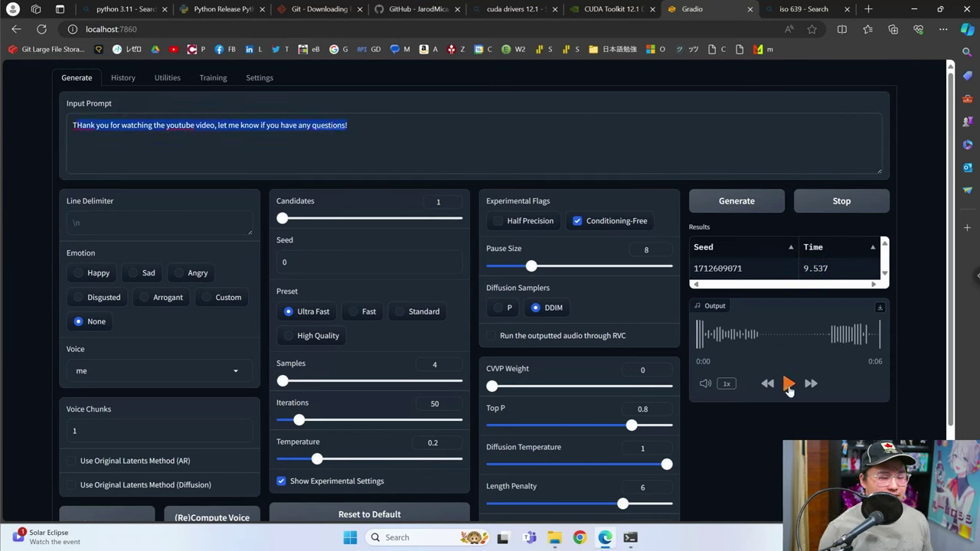
click(788, 385)
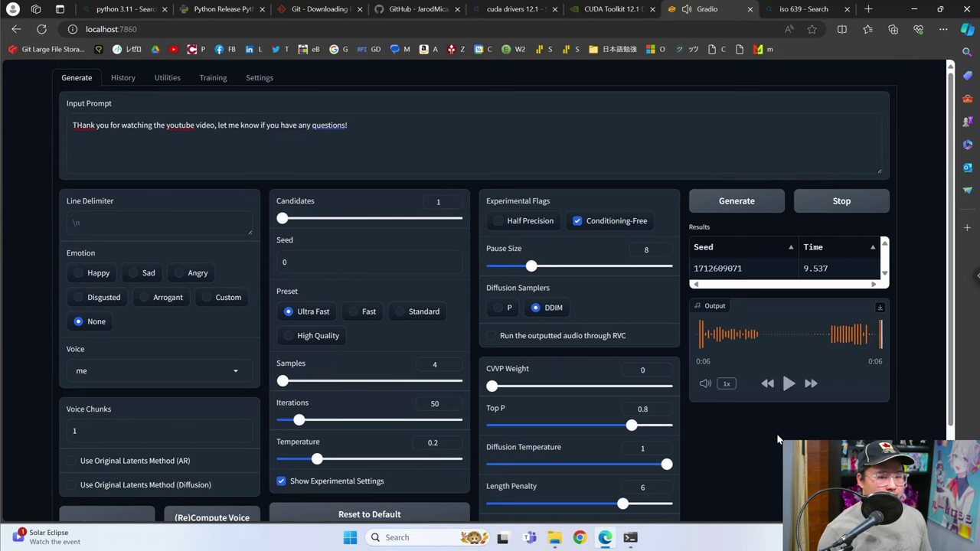
drag(348, 125, 218, 126)
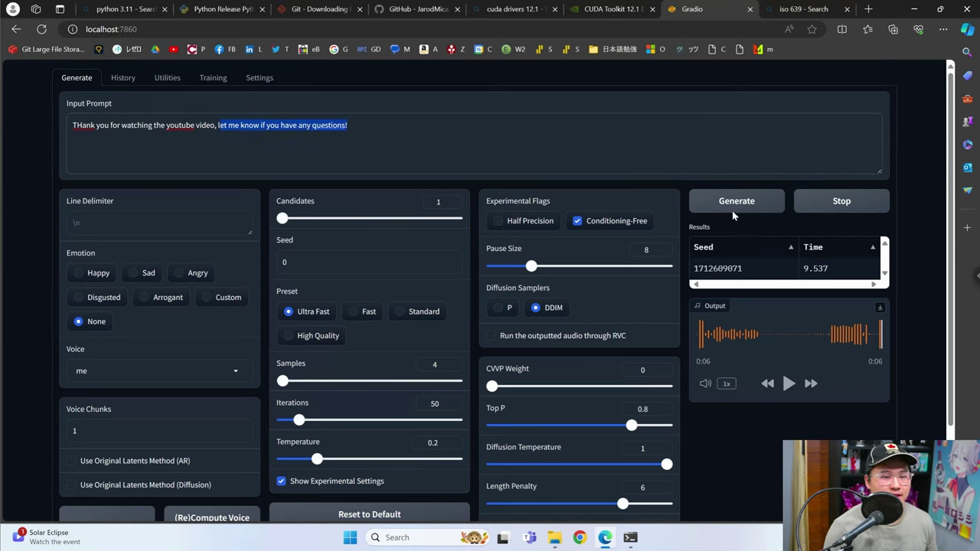
Review the application settings, including the model choices, the results folder and the Low VRAM option.
click(260, 78)
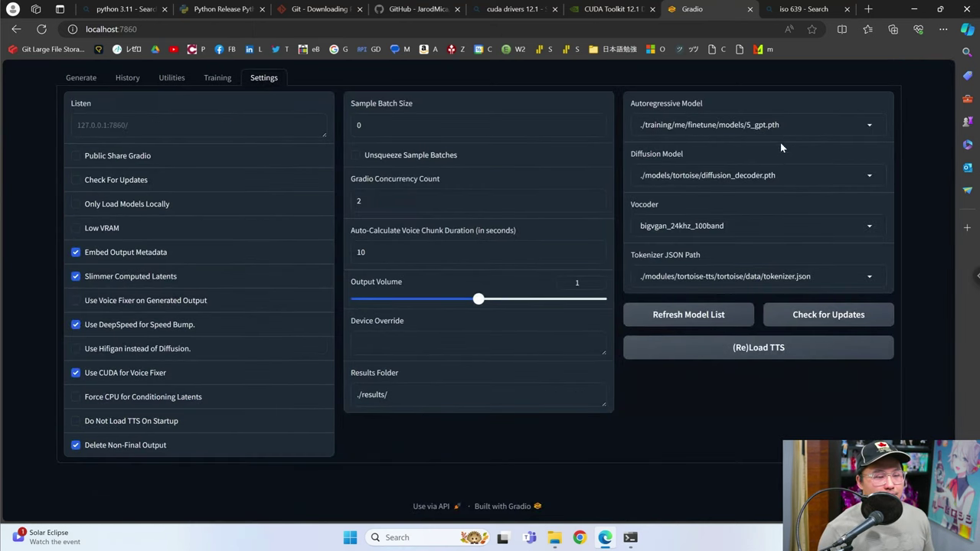
click(219, 81)
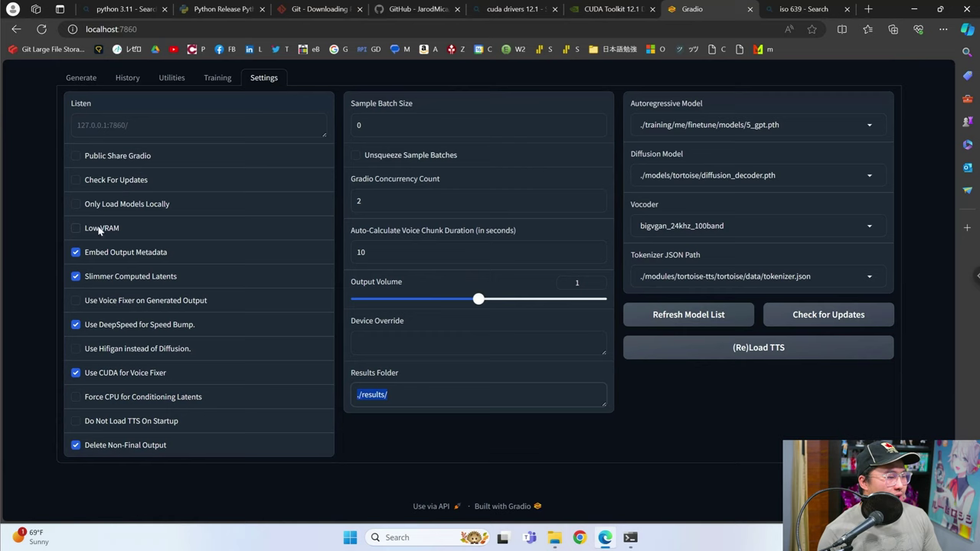
drag(83, 230, 118, 234)
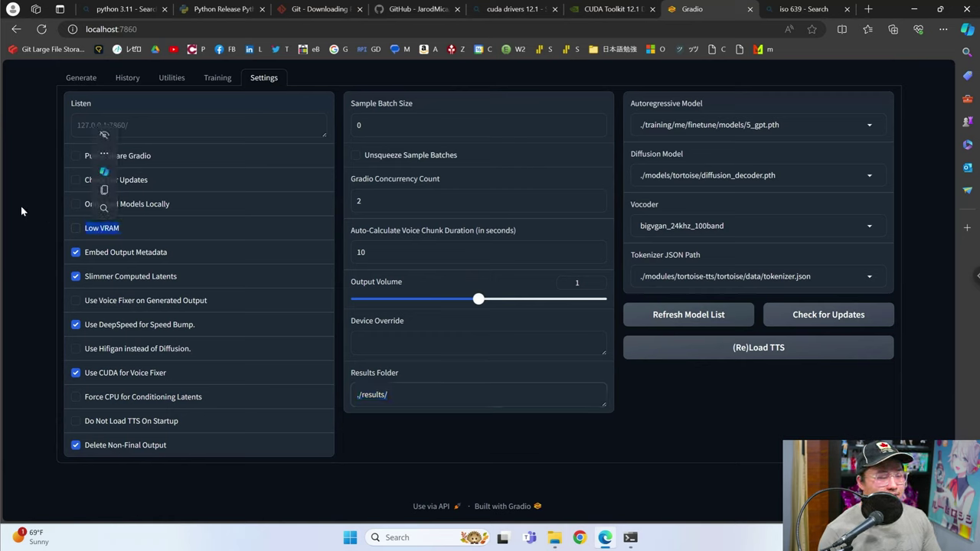
click(44, 190)
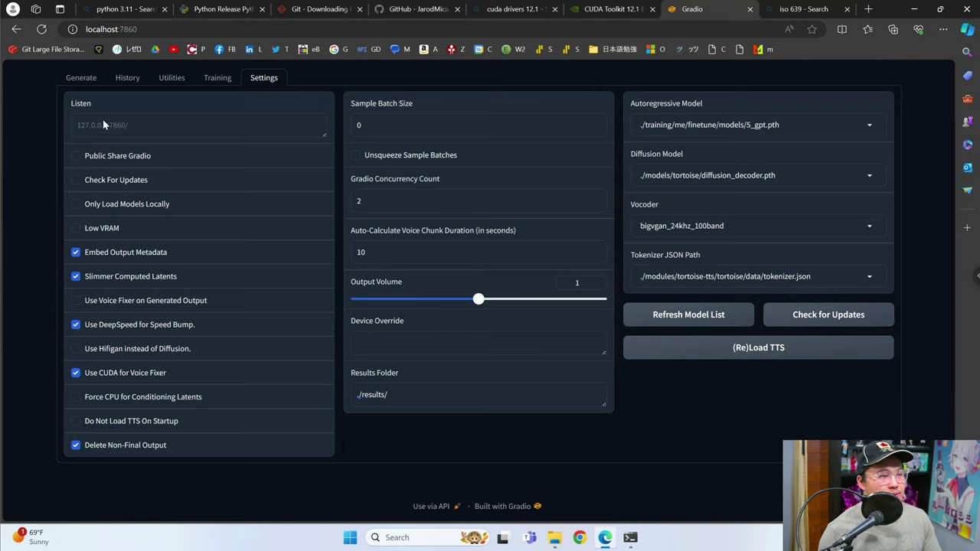
Look through the speech generation, history, utilities and training pages.
click(83, 79)
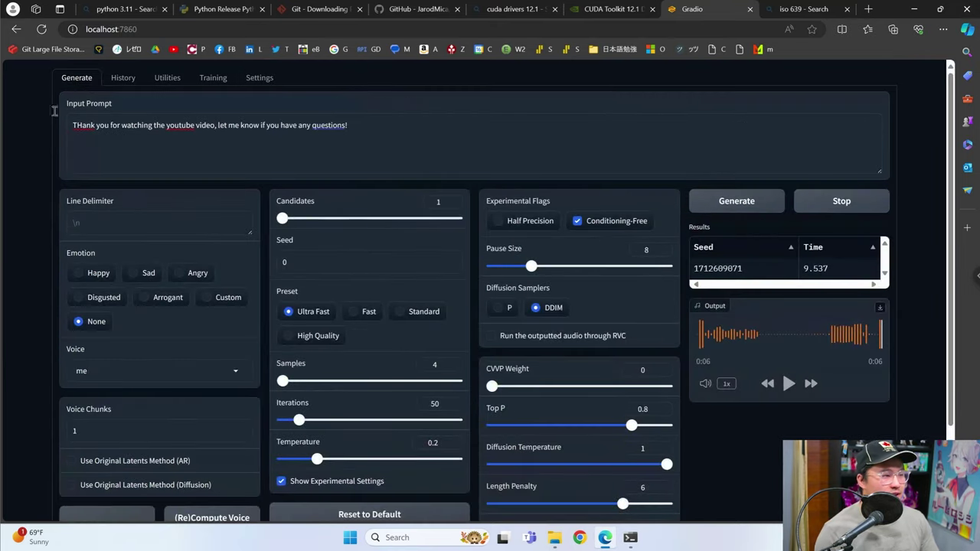
click(131, 79)
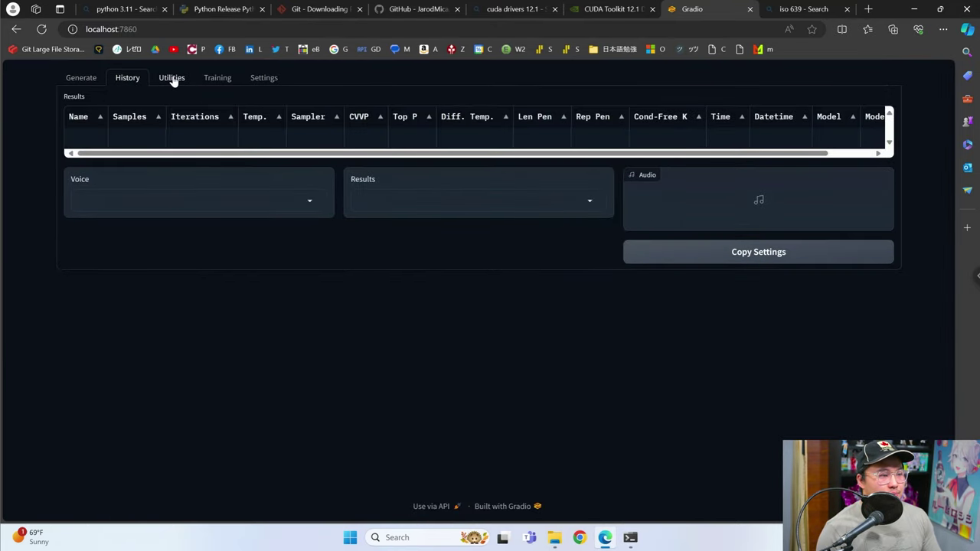
click(172, 78)
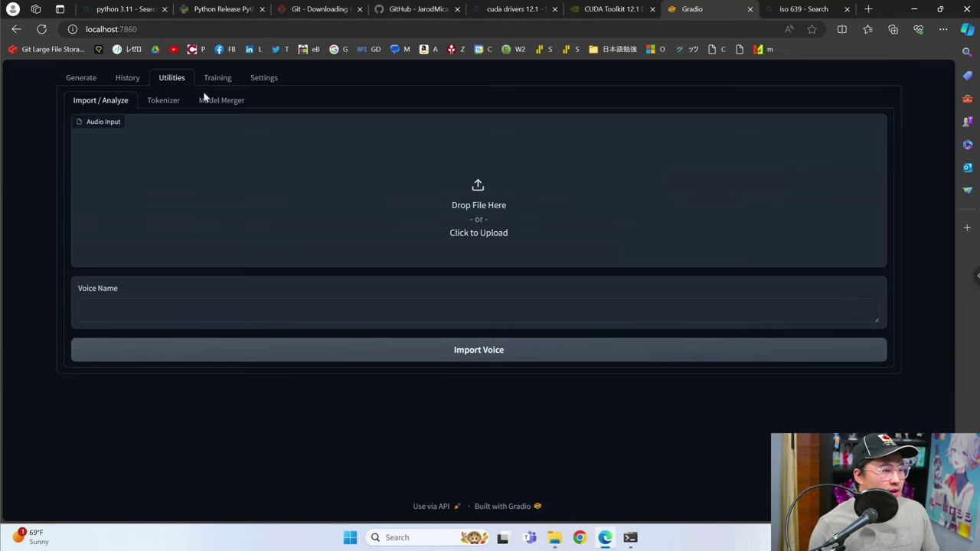
click(217, 80)
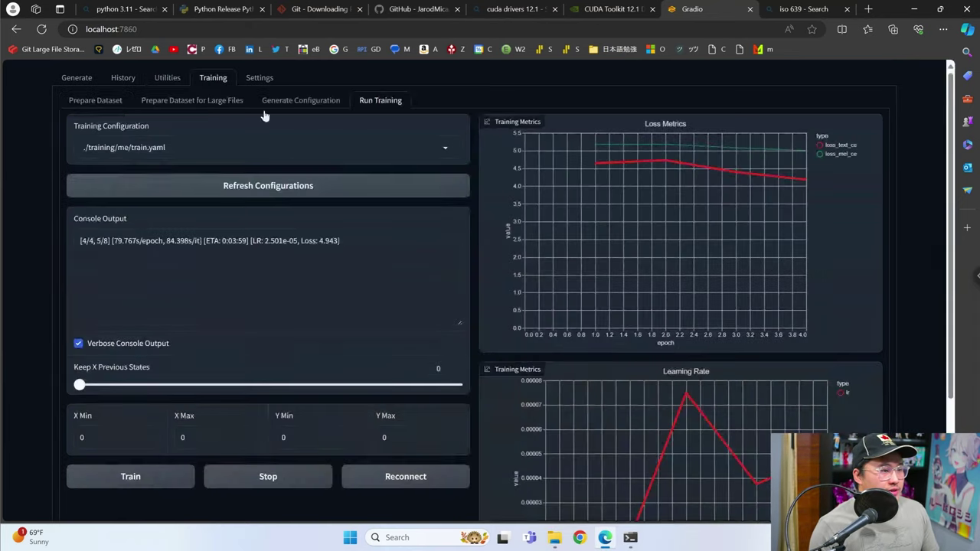
Open the dataset preparation page for large files and look at the available dataset sources.
click(193, 101)
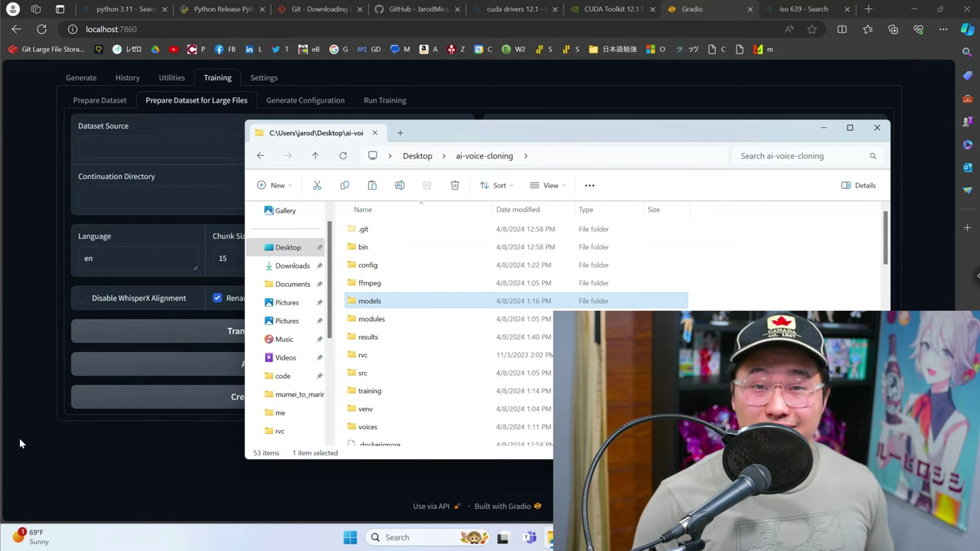
click(18, 351)
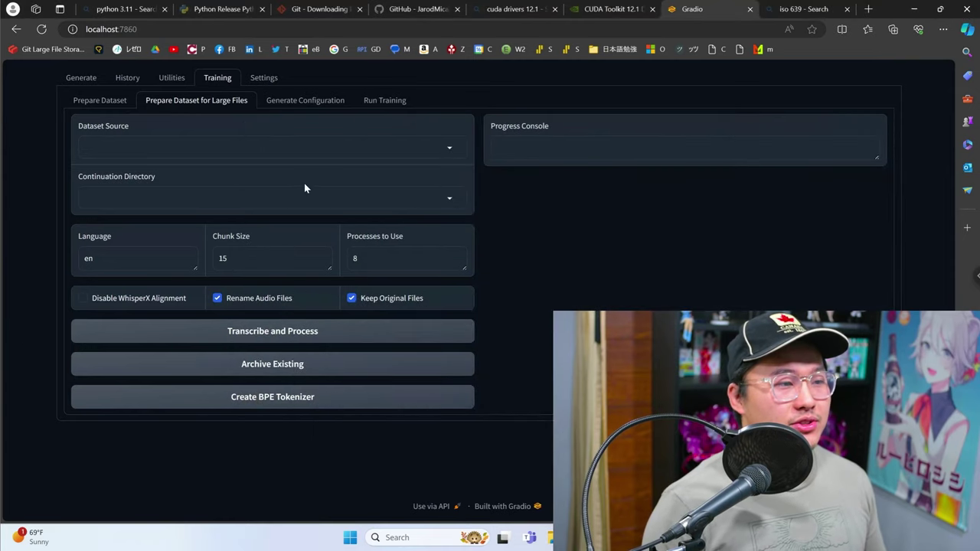
click(200, 146)
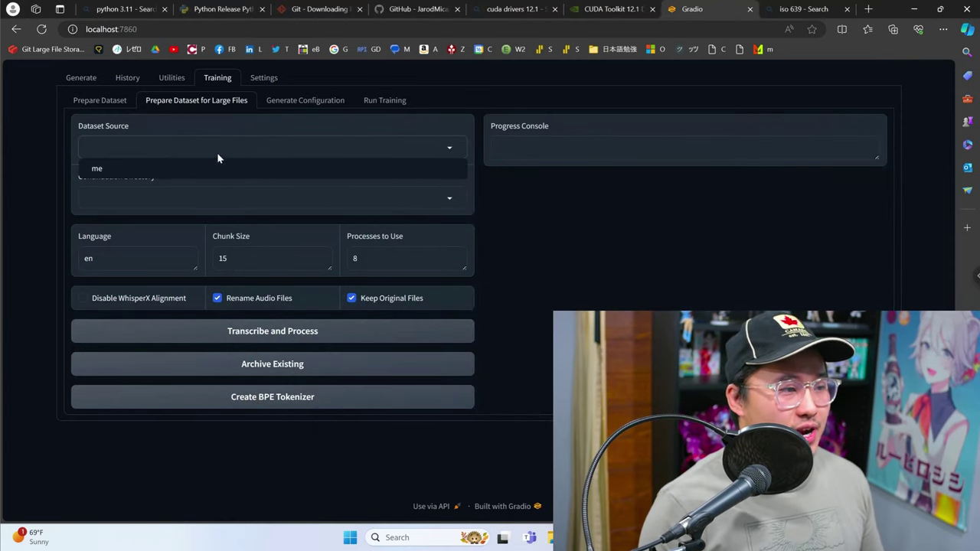
click(261, 207)
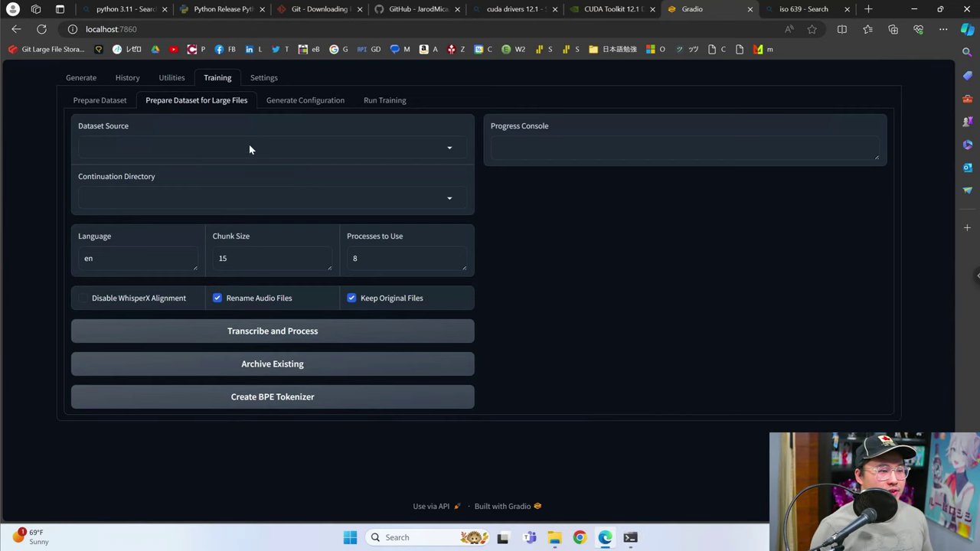
click(249, 149)
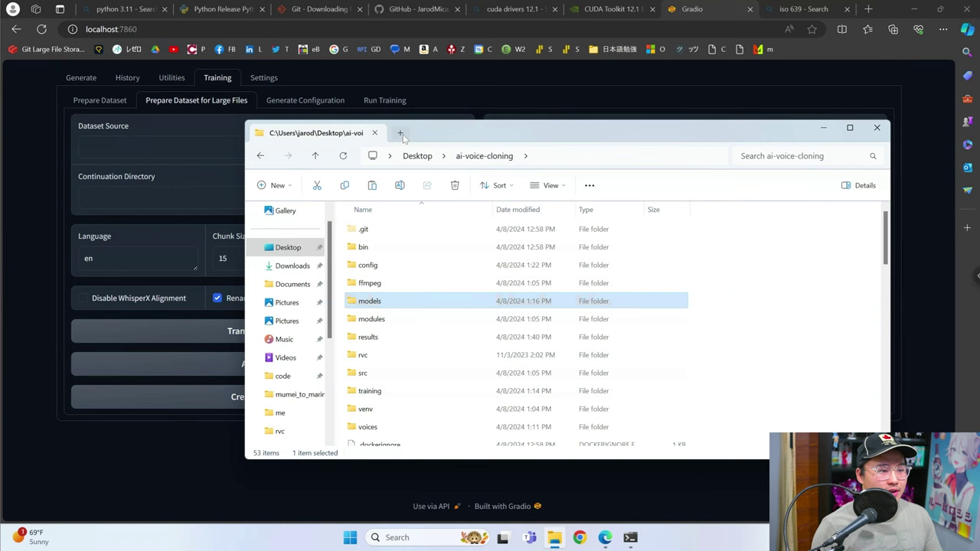
In File Explorer, open the Desktop folder in an extra tab and delete all files from the ai-voice-cloning voices/me folder.
click(400, 132)
click(287, 247)
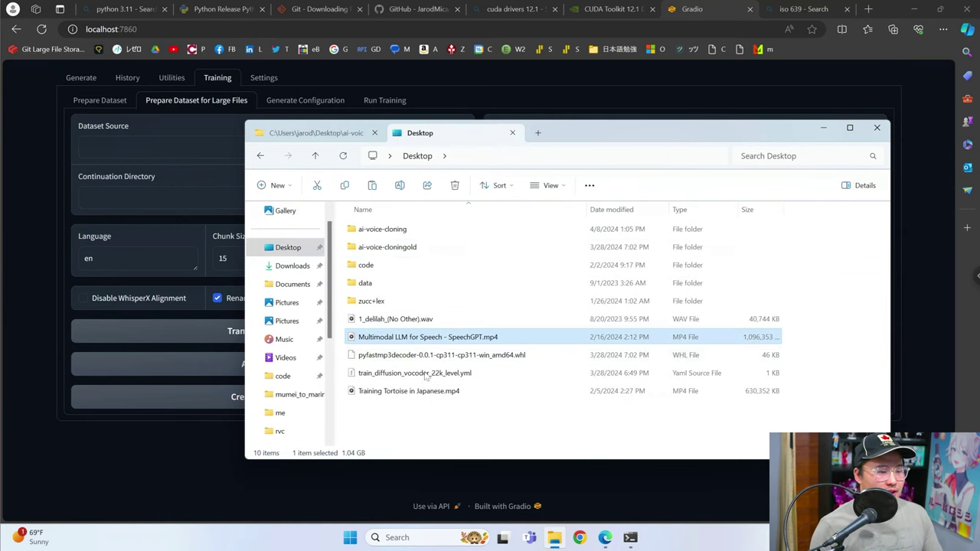
key(ctrl+Tab)
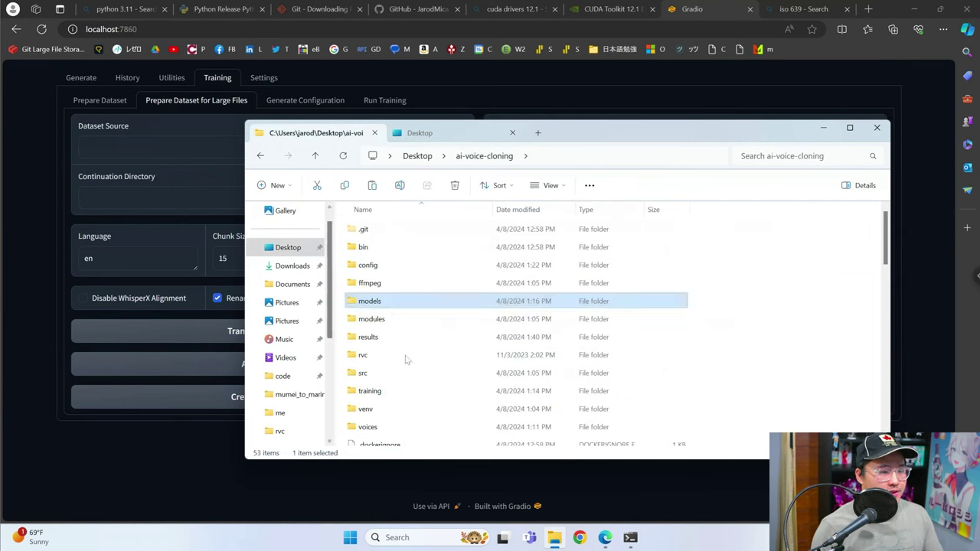
double_click(383, 426)
double_click(432, 233)
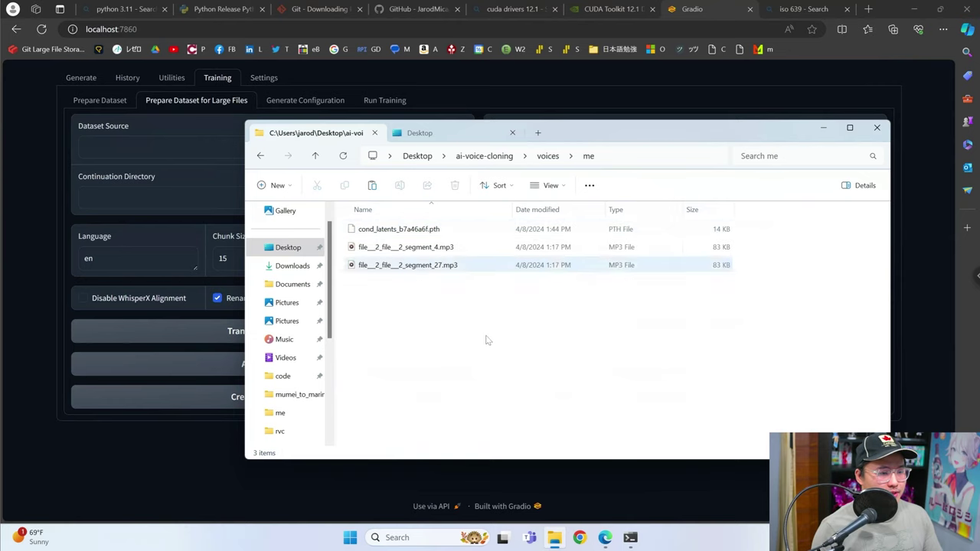
drag(485, 339, 414, 219)
key(Delete)
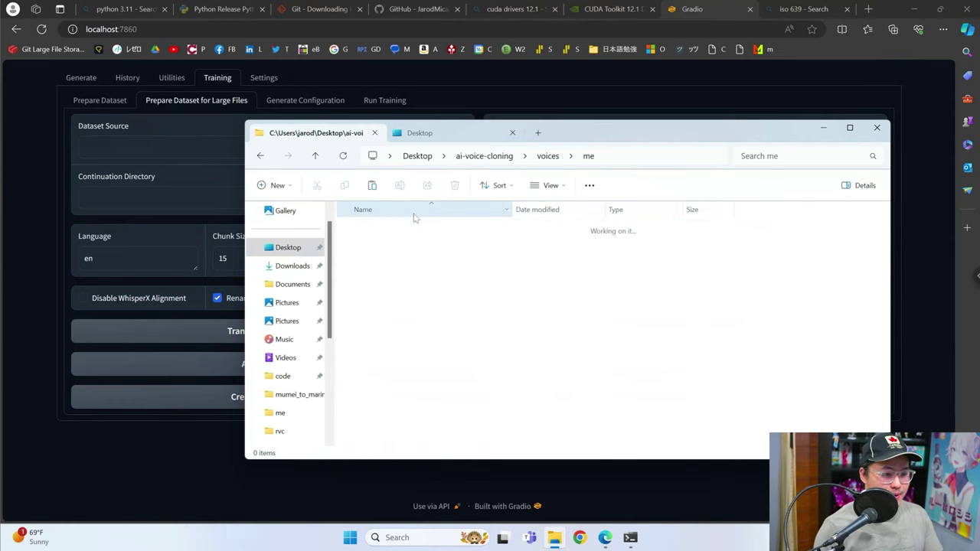
click(547, 156)
Back in the browser, choose "me" as the dataset source and start Transcribe and Process.
click(153, 147)
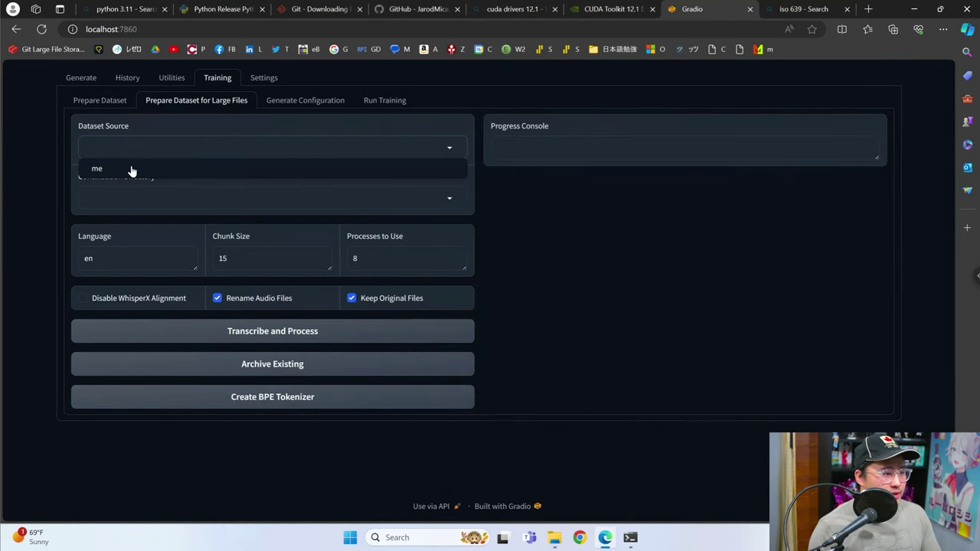
click(131, 169)
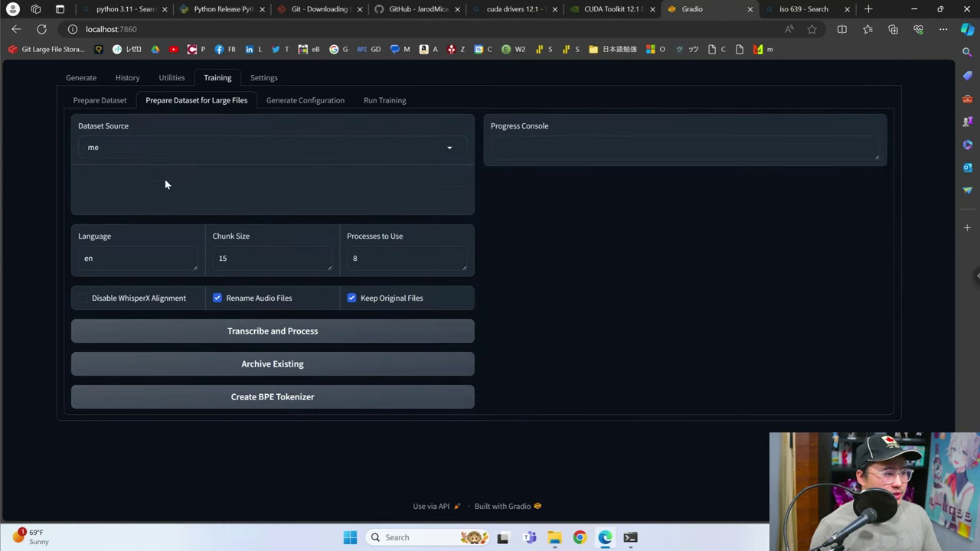
click(283, 338)
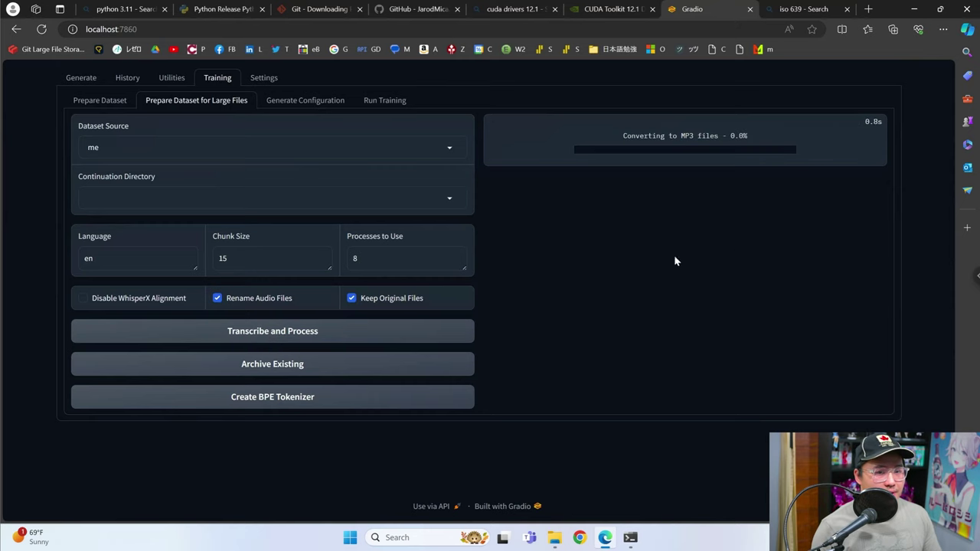
Switch to the command prompt, interrupt the running voice cloning process and return to the browser.
click(630, 537)
drag(573, 422, 195, 238)
key(ctrl+c)
click(683, 133)
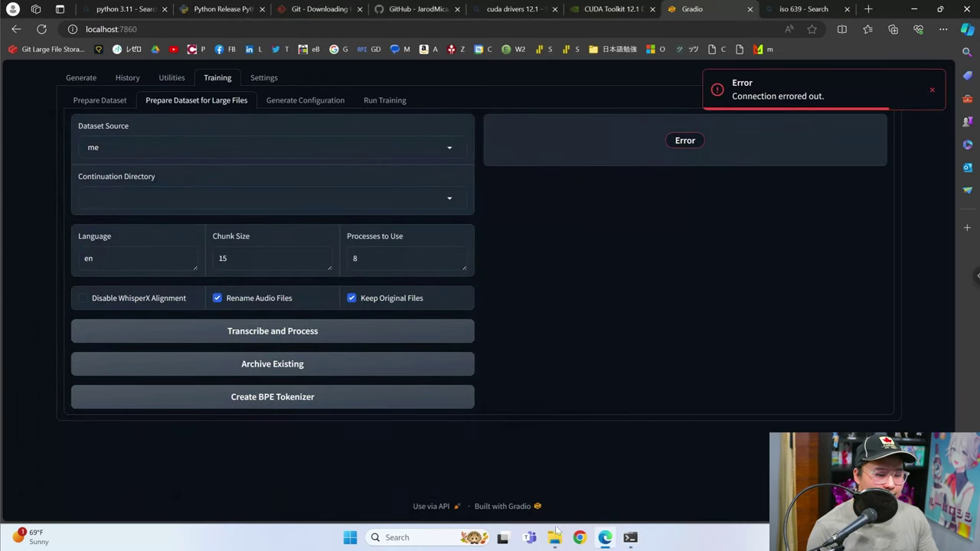
Restart the voice cloning tool by running start.bat from the ai-voice-cloning folder, and return to its browser page.
mouse_move(556, 530)
click(564, 504)
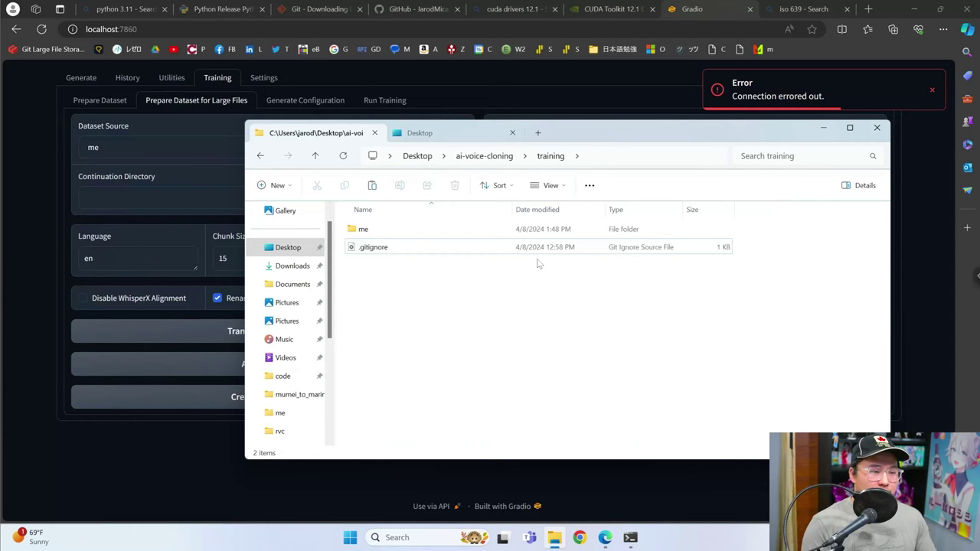
click(485, 156)
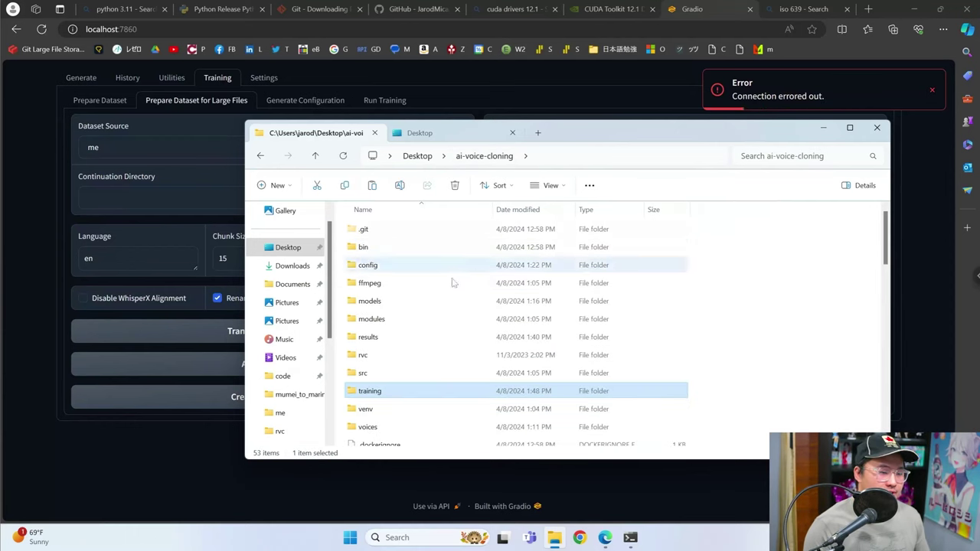
scroll(457, 329, down, 2)
text(start)
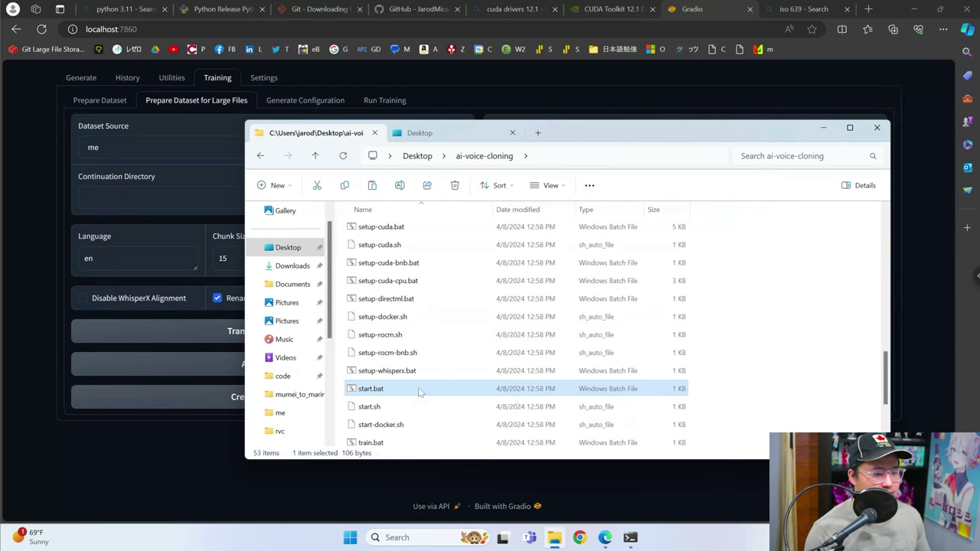
double_click(410, 390)
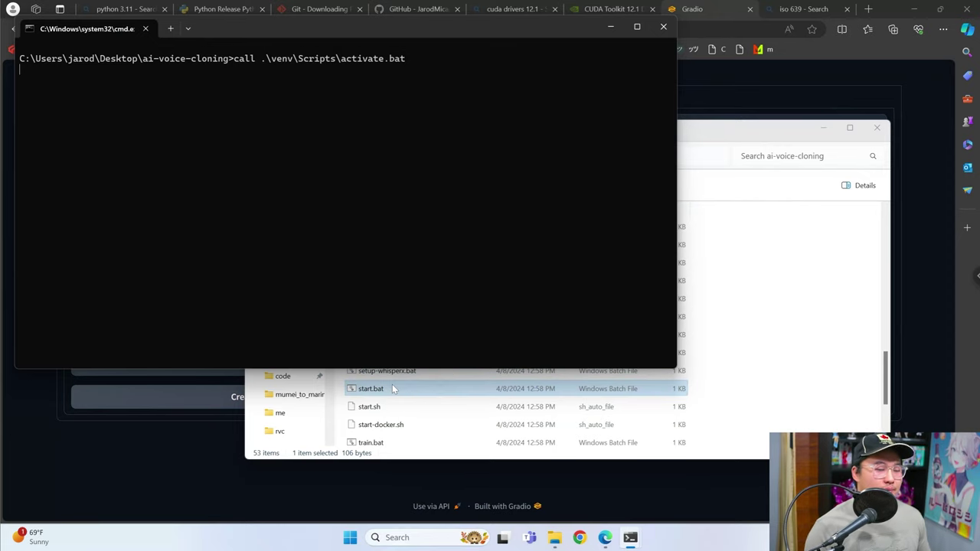
click(770, 93)
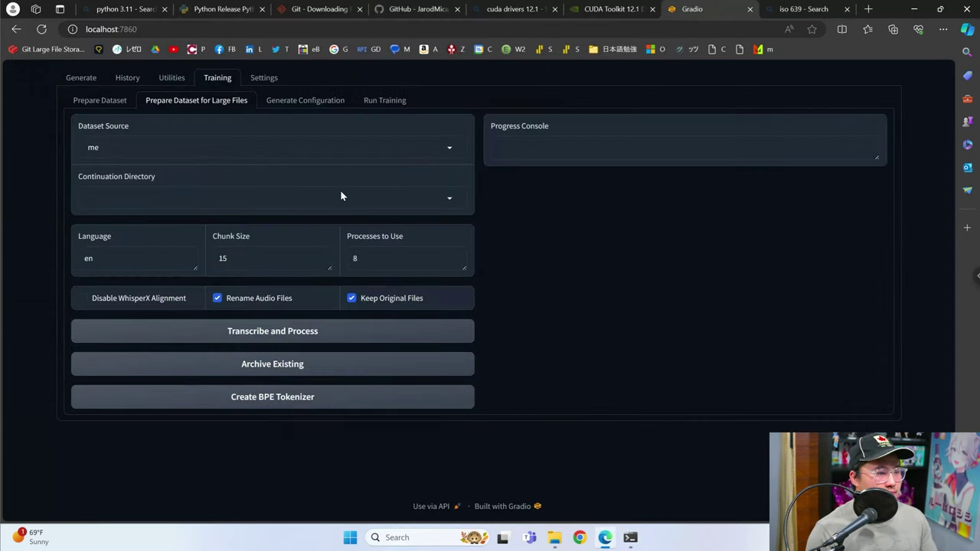
Check the Continuation Directory field and the options available for Dataset Source.
click(342, 148)
click(228, 195)
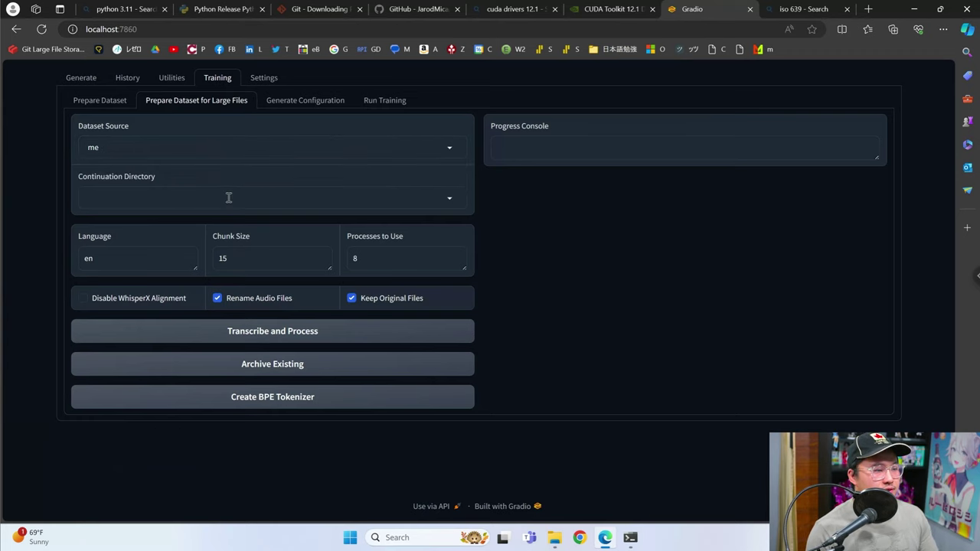
click(228, 148)
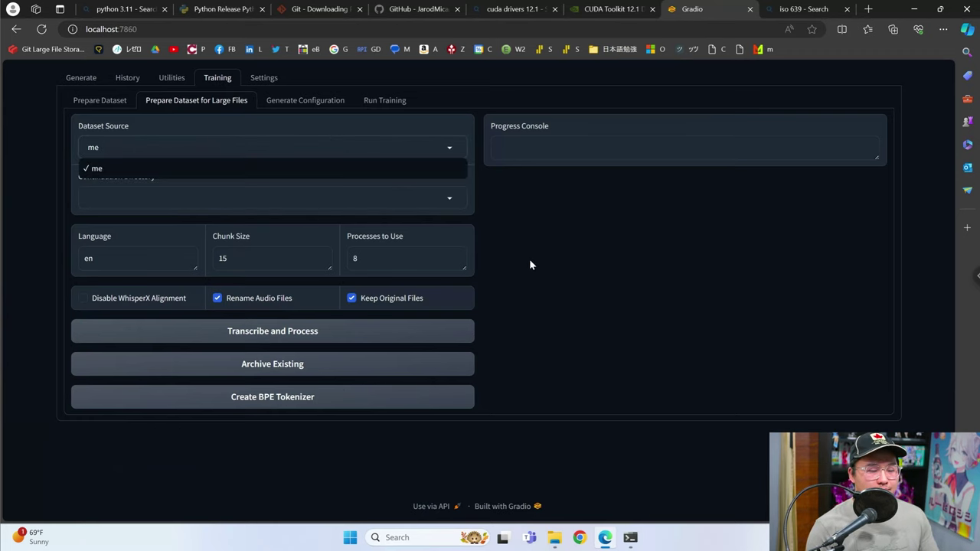
Switch to File Explorer, open the voices folder of ai-voice-cloning and create a new folder named "mock" in it.
click(554, 528)
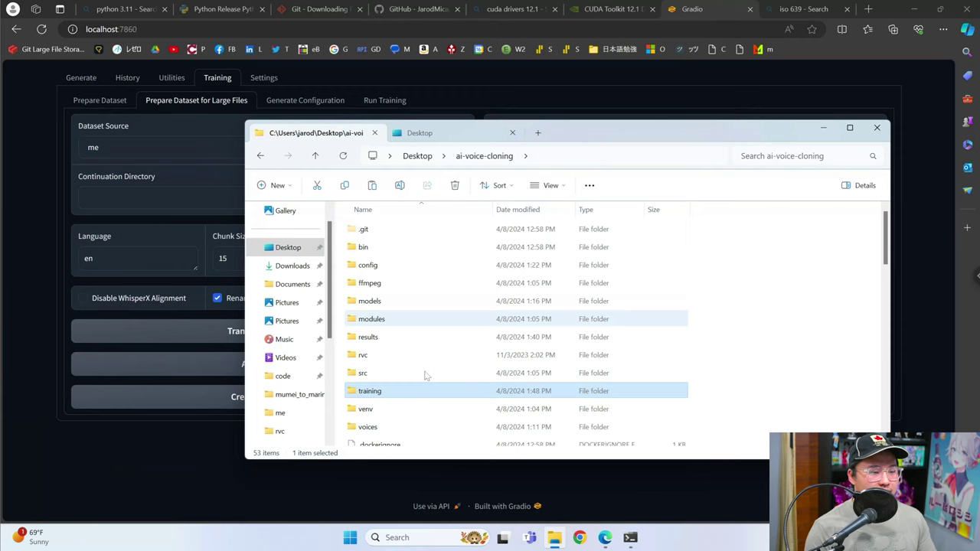
double_click(405, 427)
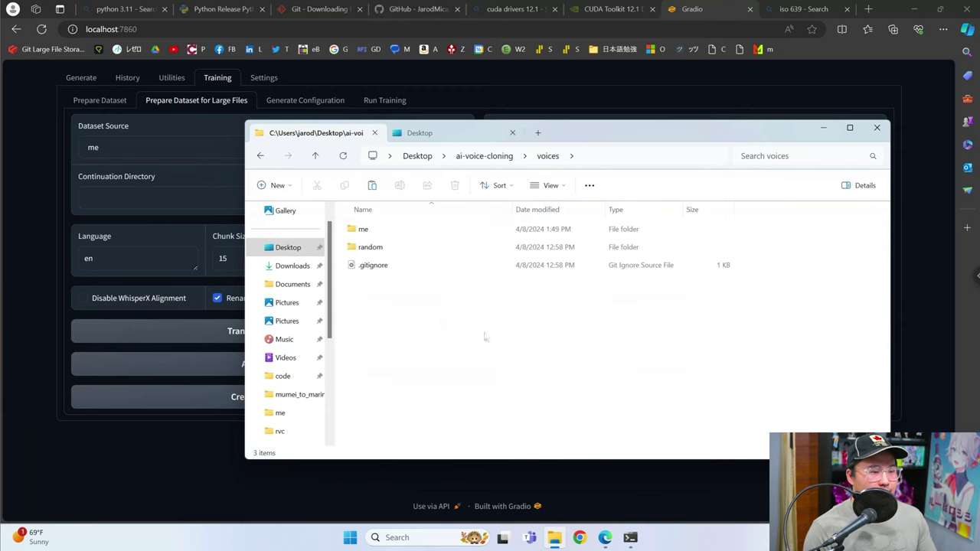
right_click(403, 311)
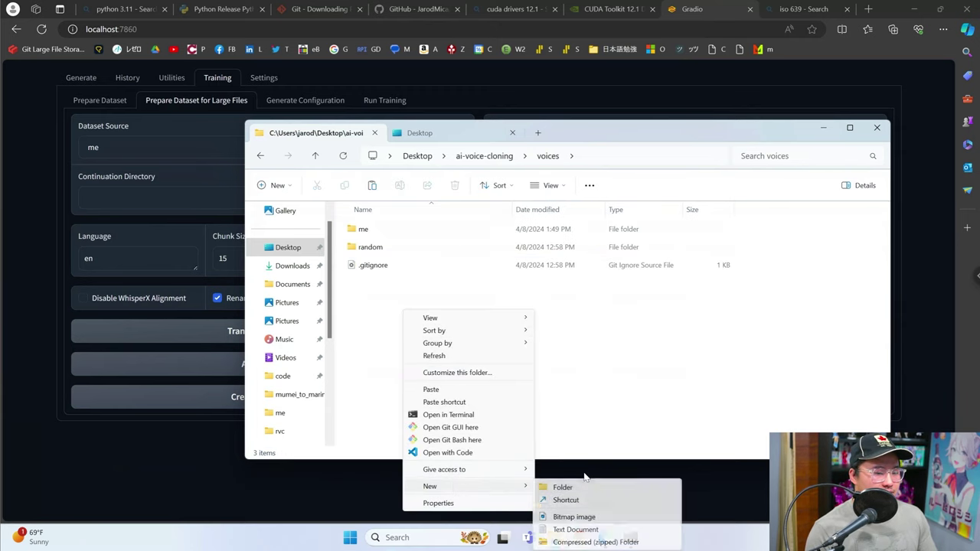
click(563, 486)
text(mock)
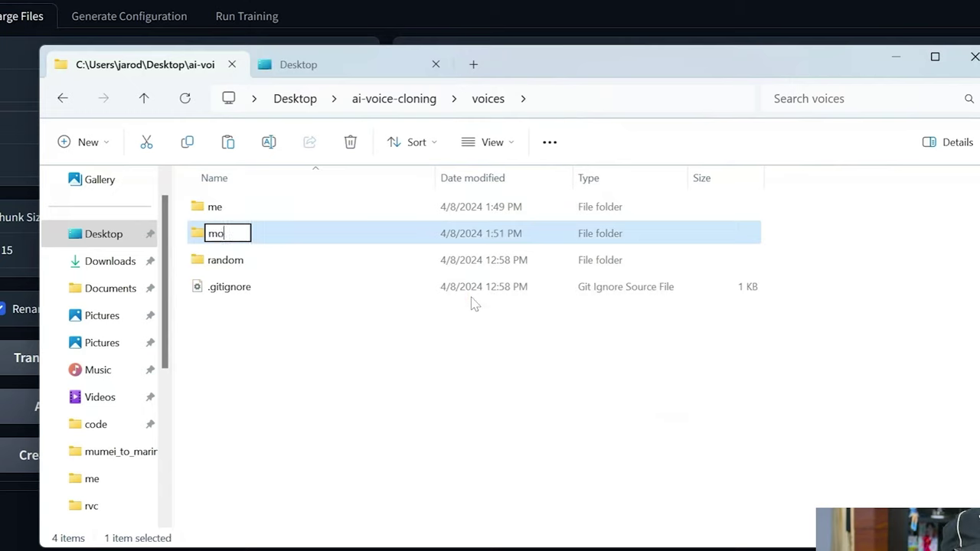
key(Return)
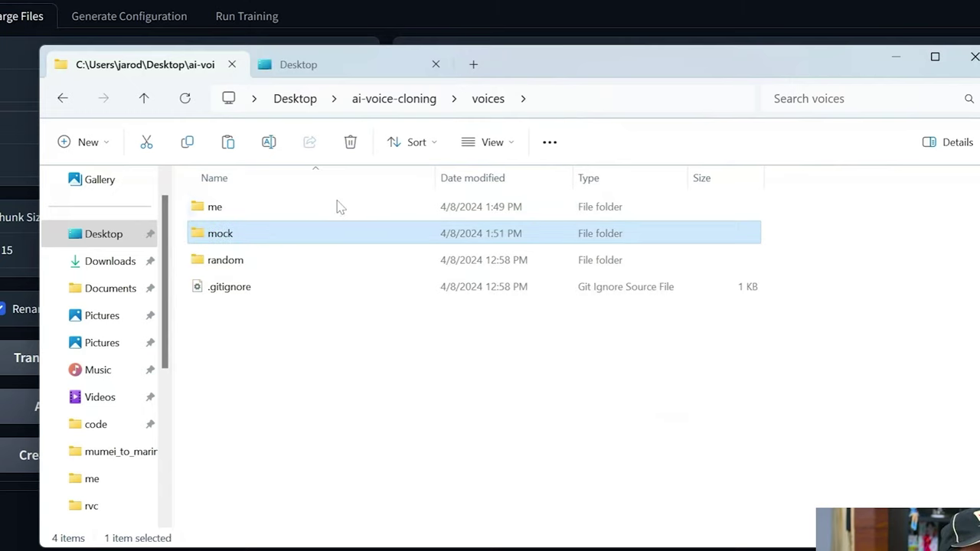
Copy file__2.mp3 from the "me" voice folder into the "mock" folder and go back to the voices folder.
double_click(340, 207)
click(336, 199)
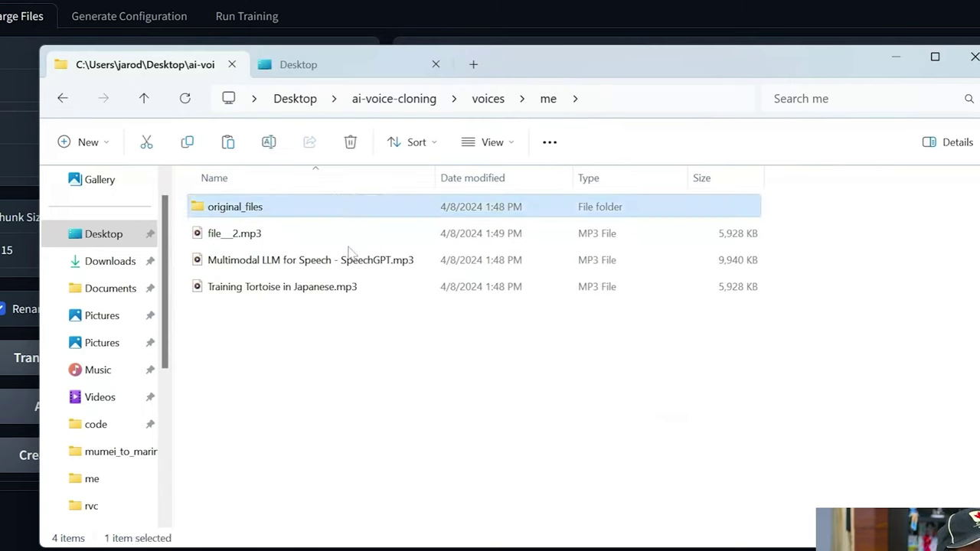
click(360, 234)
click(488, 99)
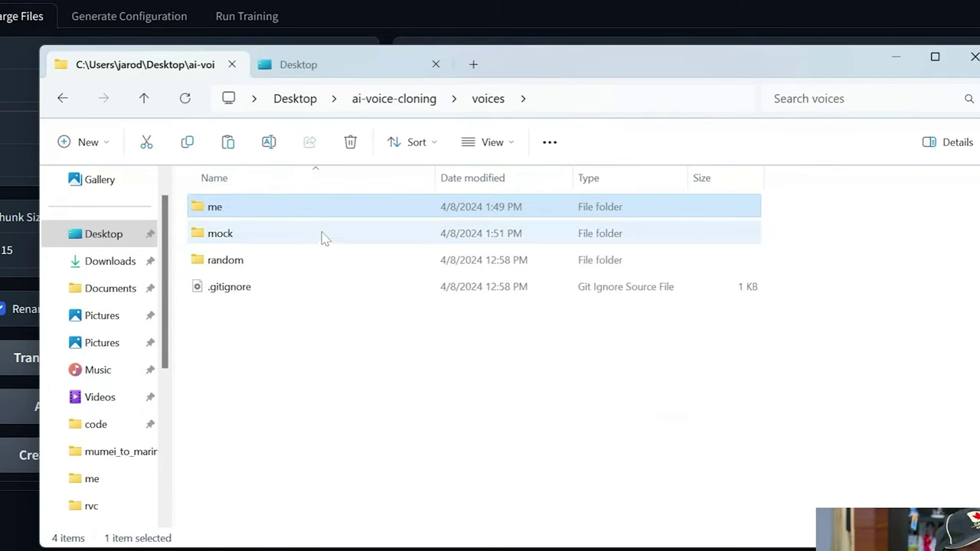
double_click(323, 235)
key(ctrl+v)
click(488, 99)
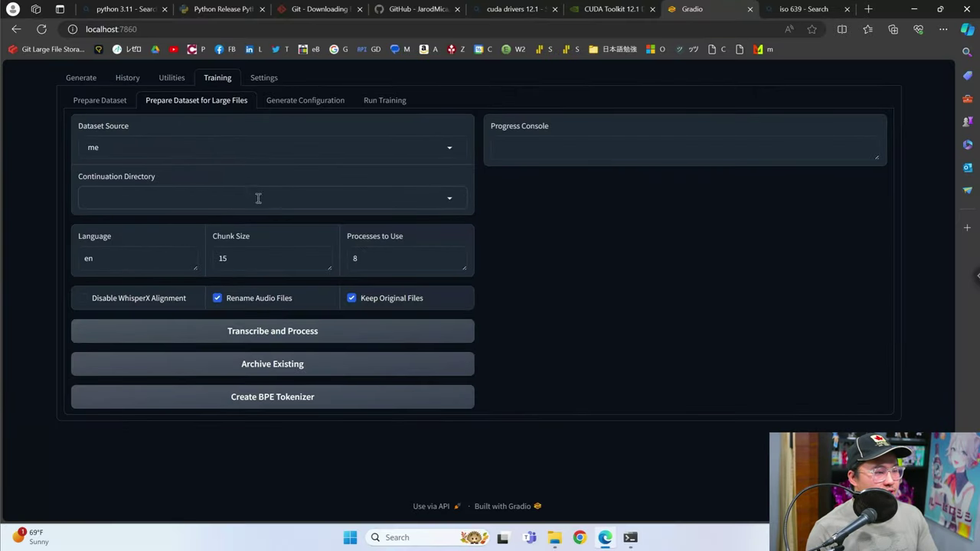
Back in the browser, choose "mock" as the dataset source for large files and check its Continuation Directory options.
click(81, 78)
click(214, 79)
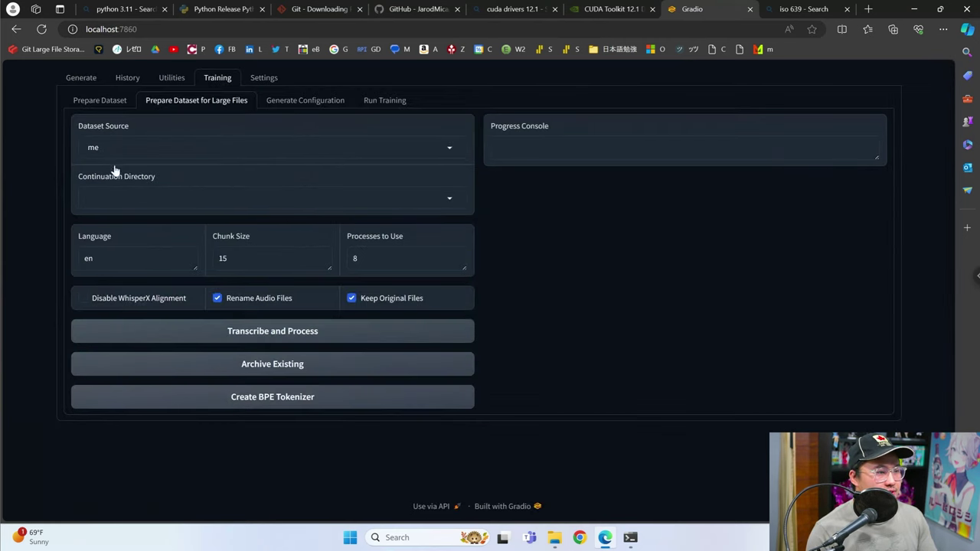
click(405, 149)
click(280, 192)
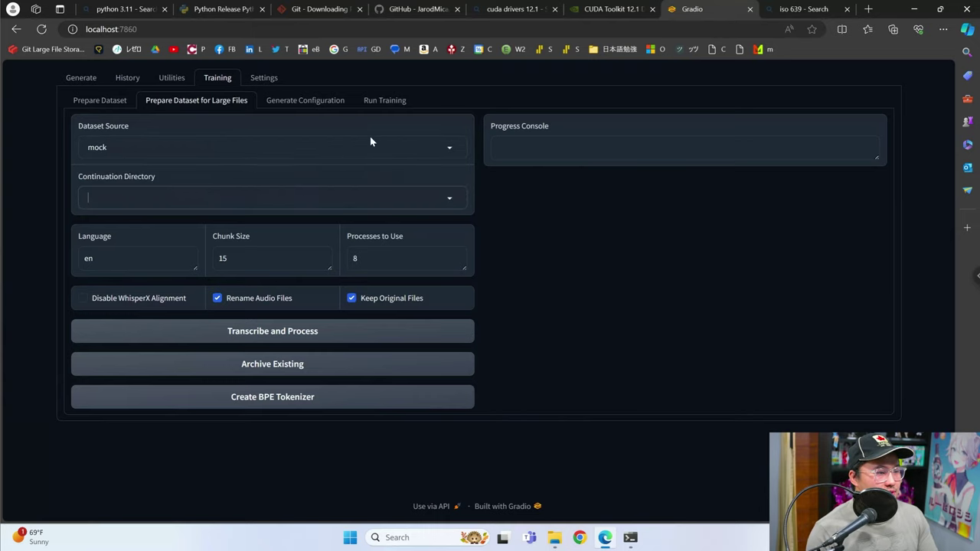
Set the dataset source to "me" and the Continuation Directory to "run".
click(237, 149)
click(197, 169)
click(238, 195)
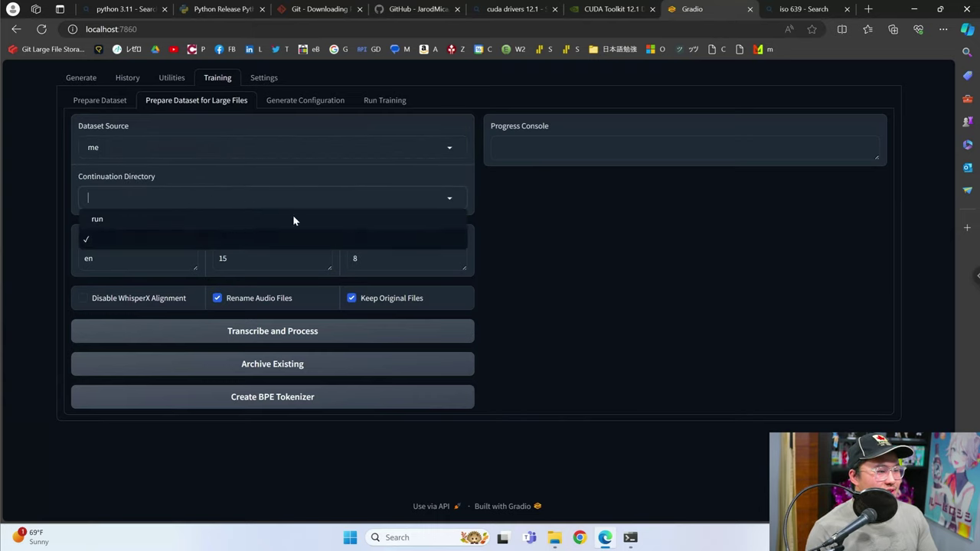
click(162, 222)
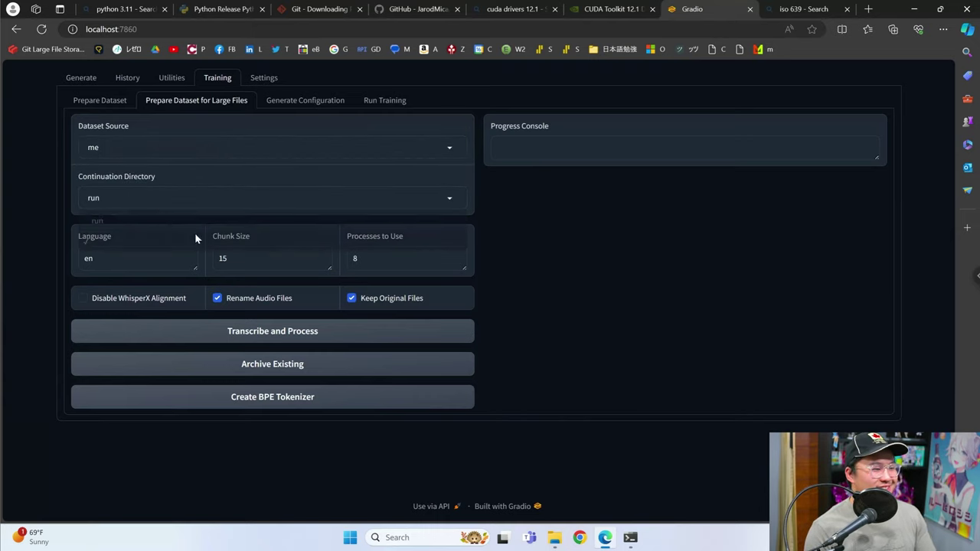
click(114, 197)
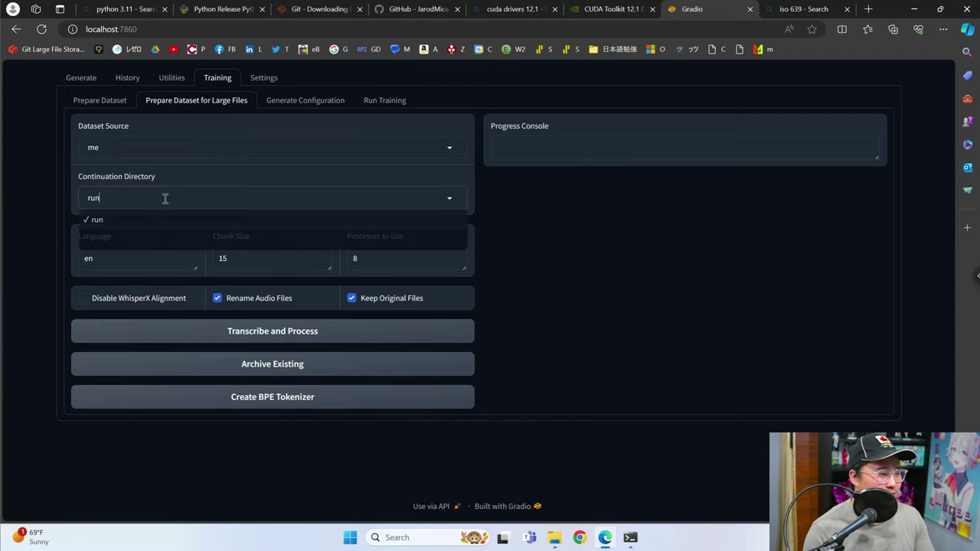
click(53, 179)
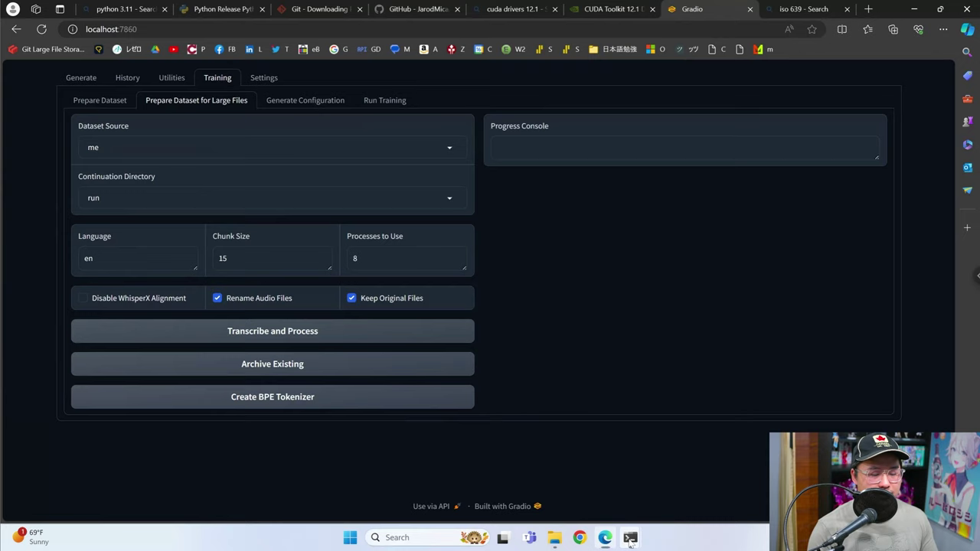
Run Transcribe and Process for the "me" dataset and follow its progress in the command prompt before returning to the browser.
mouse_move(630, 537)
click(679, 477)
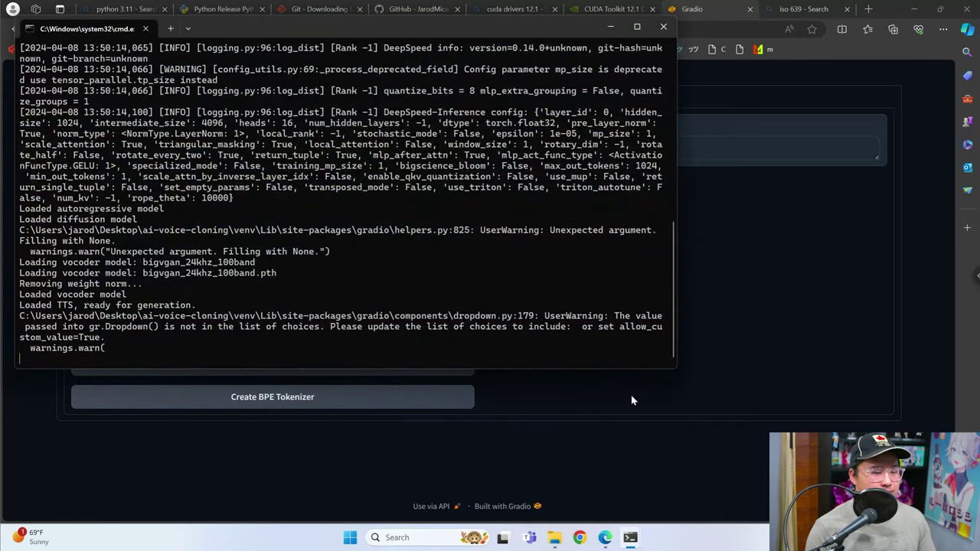
click(630, 395)
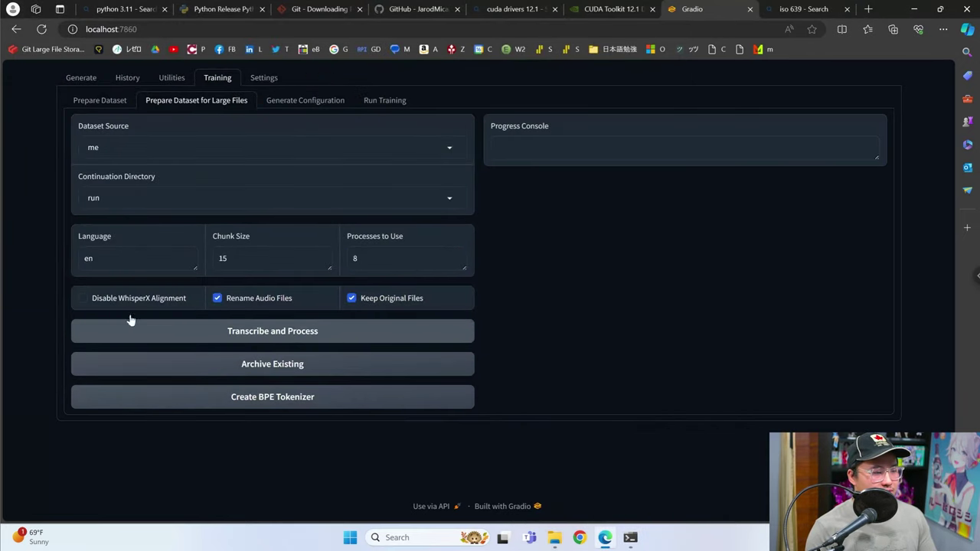
click(372, 334)
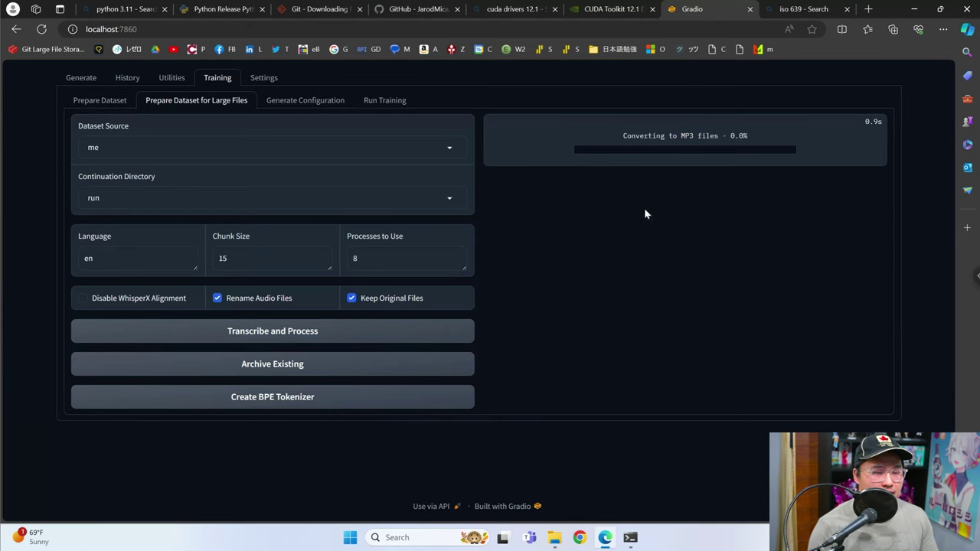
mouse_move(630, 537)
click(635, 470)
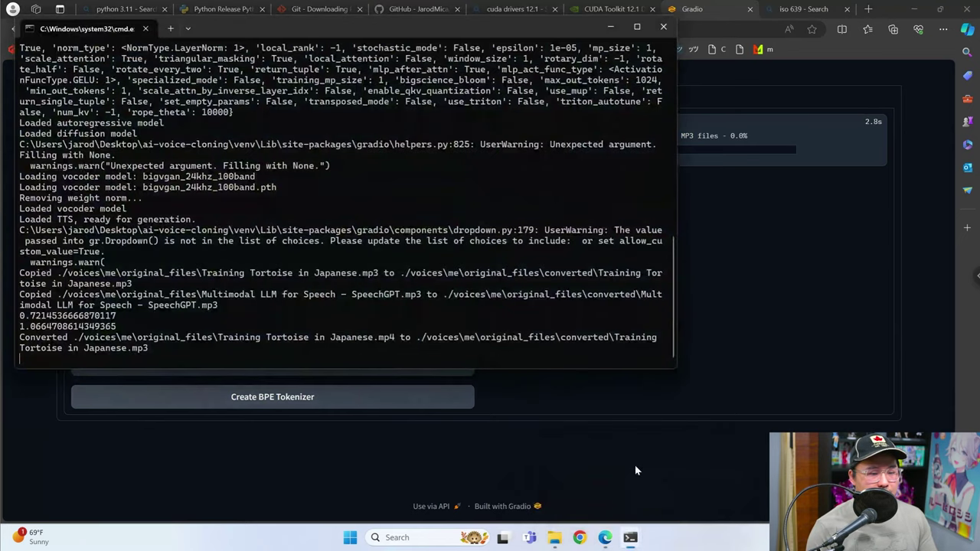
click(778, 148)
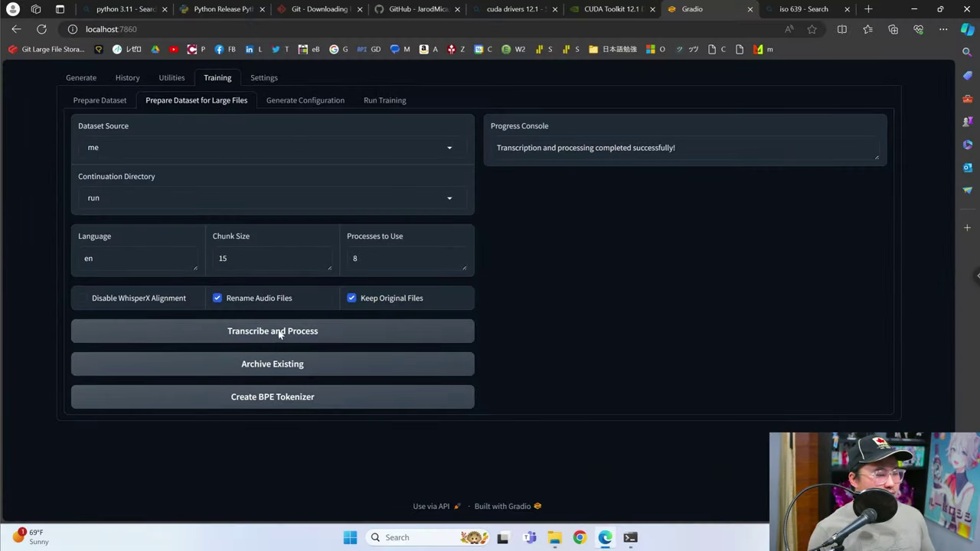
In File Explorer, open the "me" folder under training, check the processed dataset files, and minimize the window.
click(554, 537)
click(484, 156)
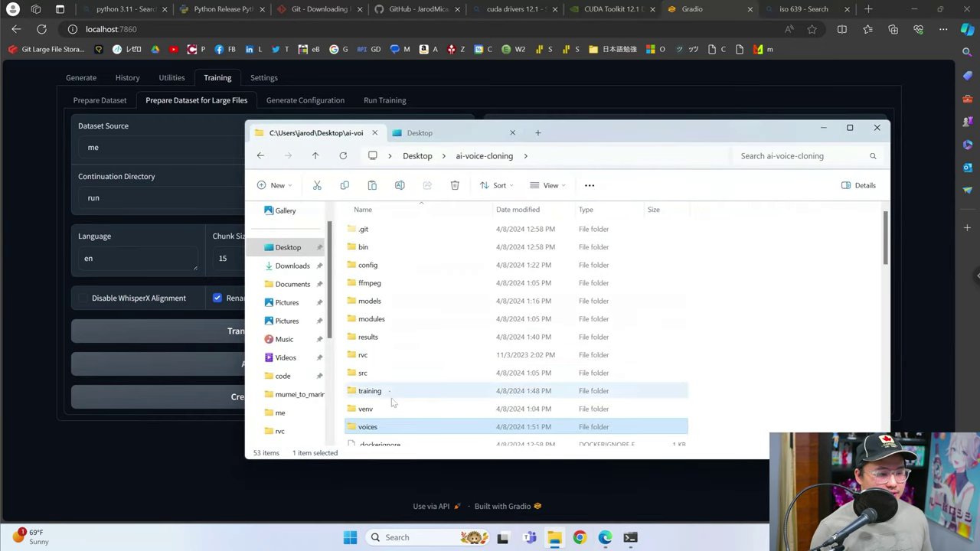
double_click(375, 391)
double_click(431, 227)
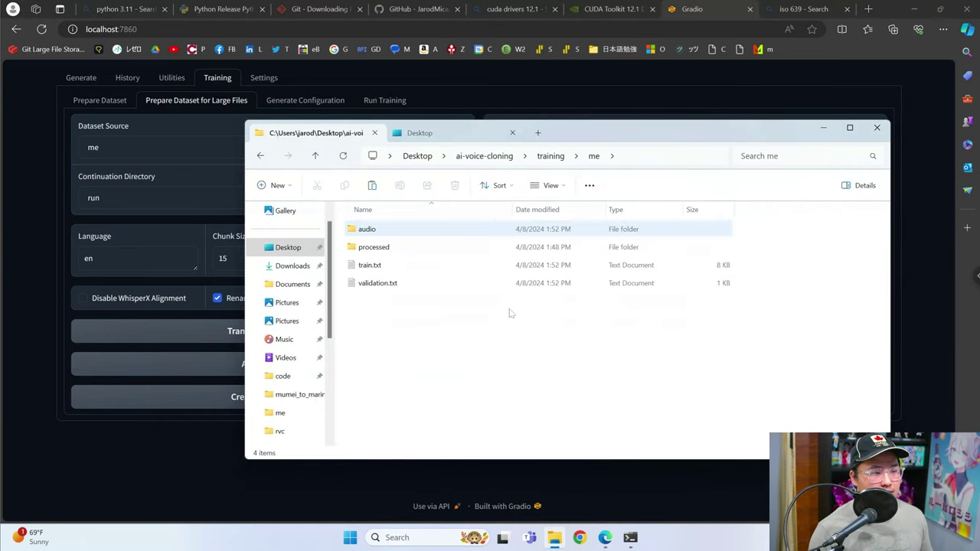
drag(545, 396, 833, 207)
click(822, 127)
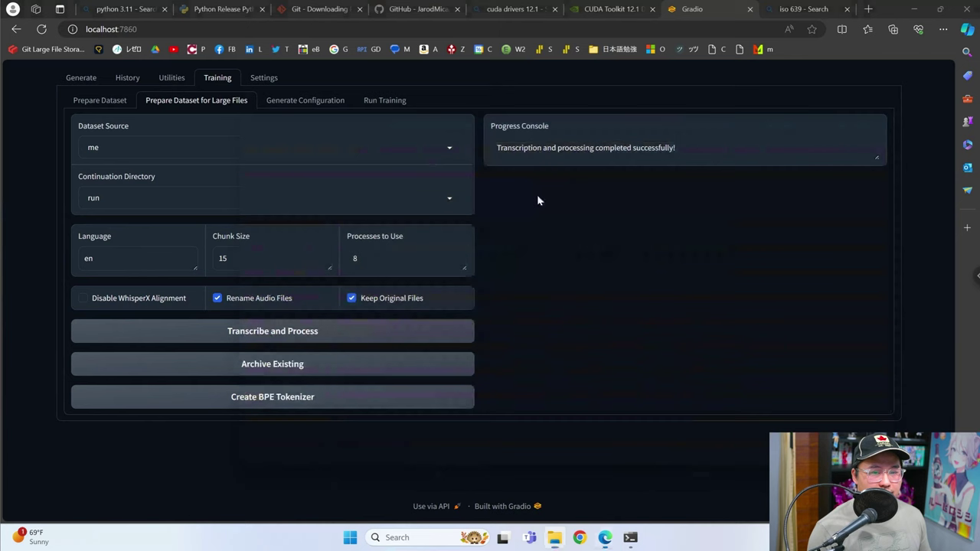
Try to run Transcribe and Process again on the already processed "me" dataset.
click(249, 336)
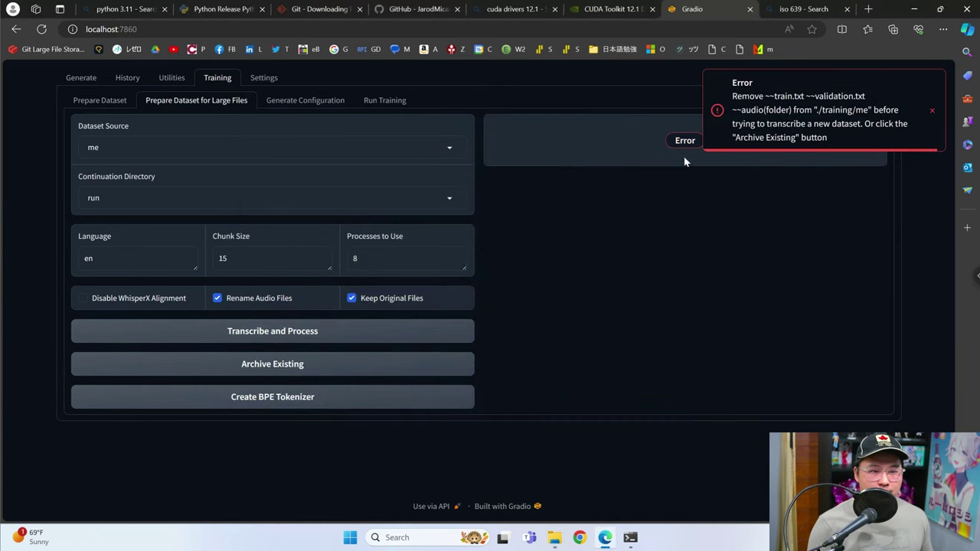
drag(828, 137, 732, 95)
click(802, 195)
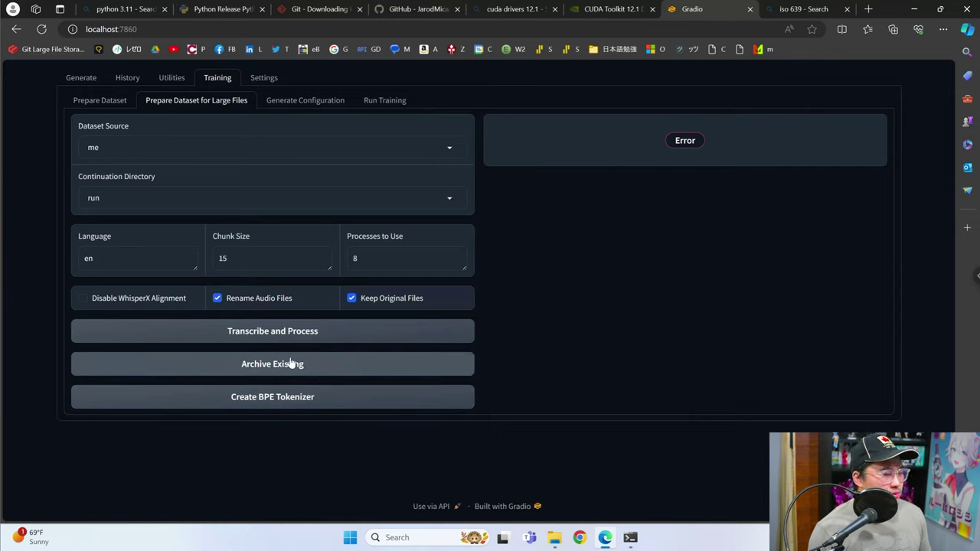
Archive the existing "me" dataset, then inspect the contents of the timestamped folder inside archived_data in File Explorer.
click(356, 371)
key(alt+Tab)
click(434, 250)
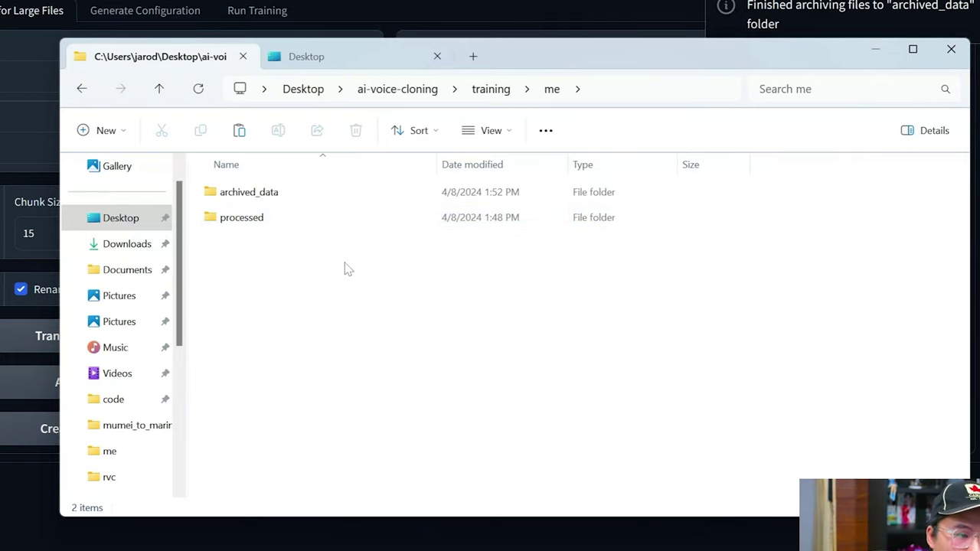
double_click(324, 193)
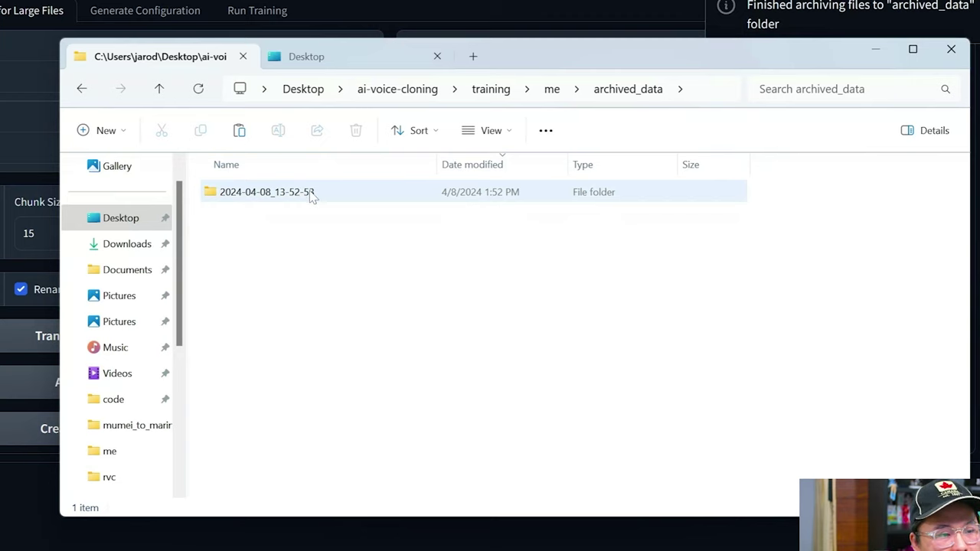
double_click(311, 196)
drag(395, 324, 236, 179)
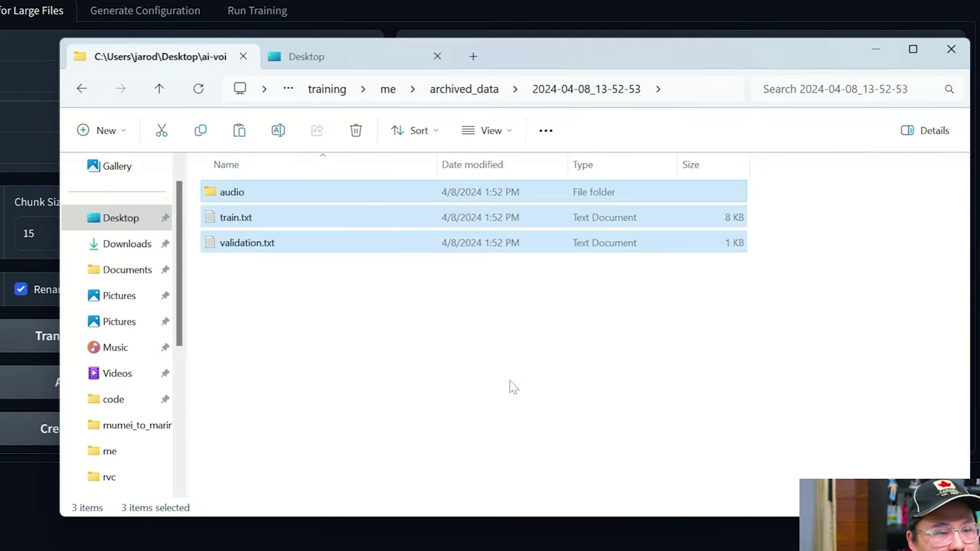
click(304, 283)
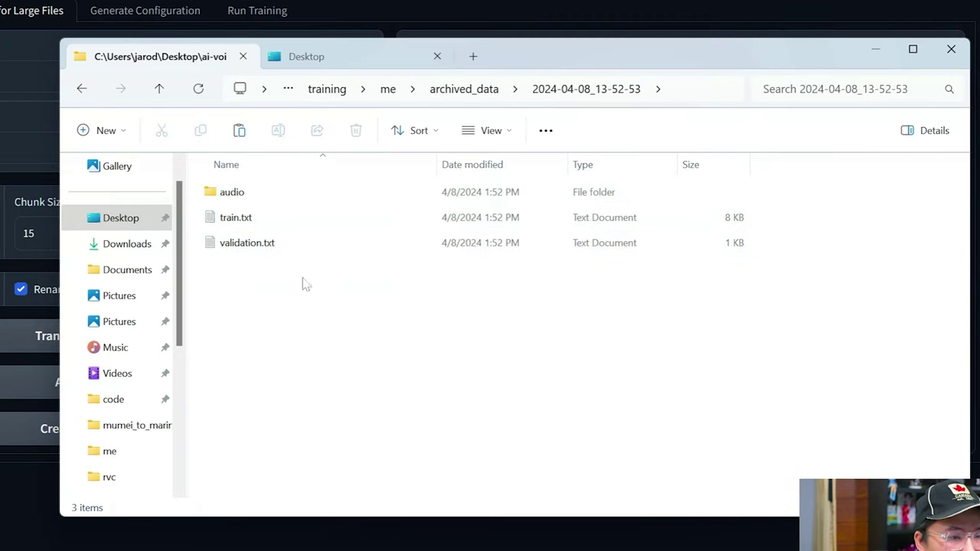
Move the audio folder, train.txt and validation.txt from the archive folder back into the "me" training folder.
drag(376, 327, 269, 198)
right_click(270, 197)
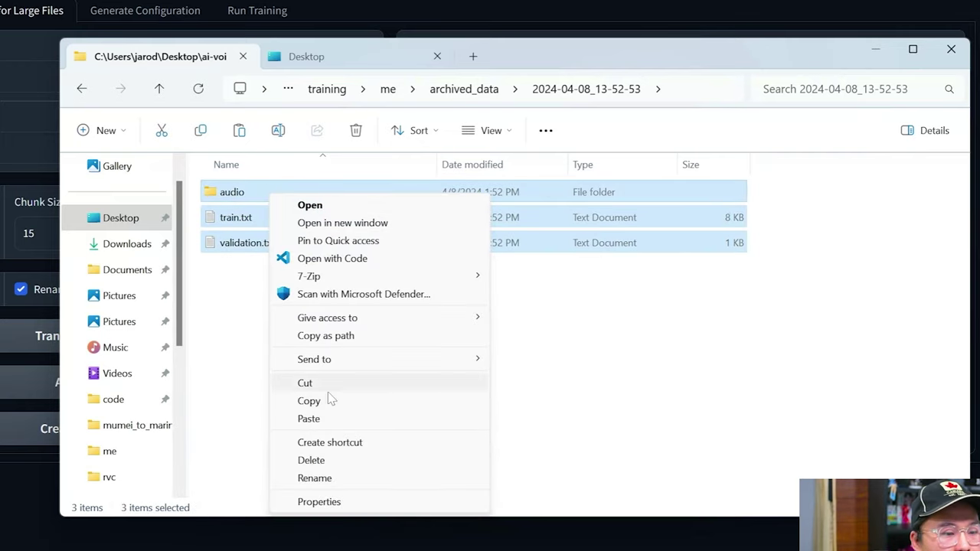
key(Escape)
right_click(329, 198)
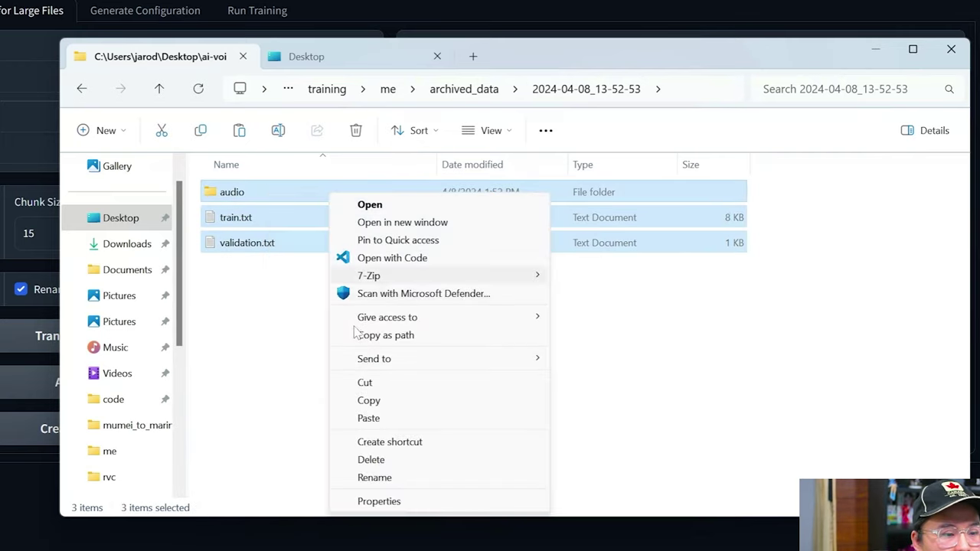
click(364, 382)
click(479, 91)
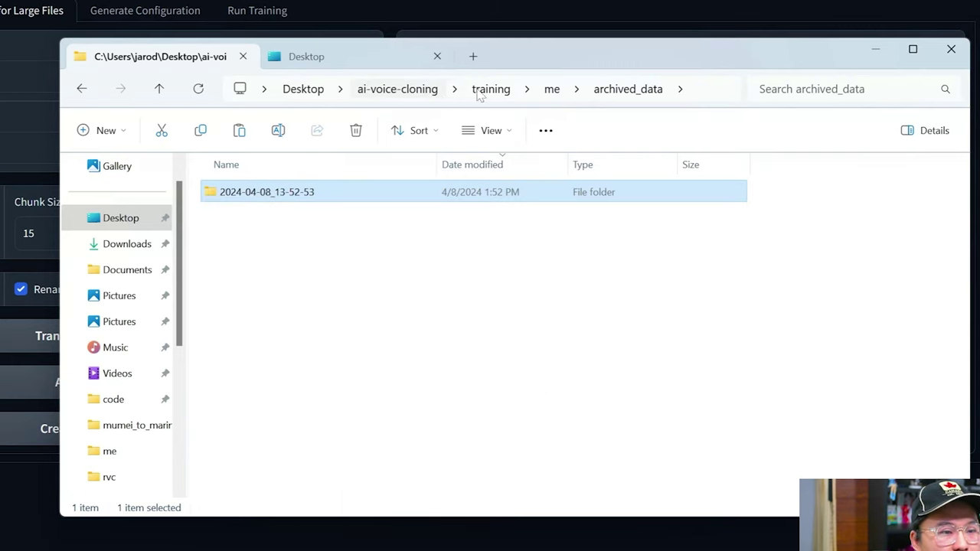
click(551, 88)
right_click(422, 355)
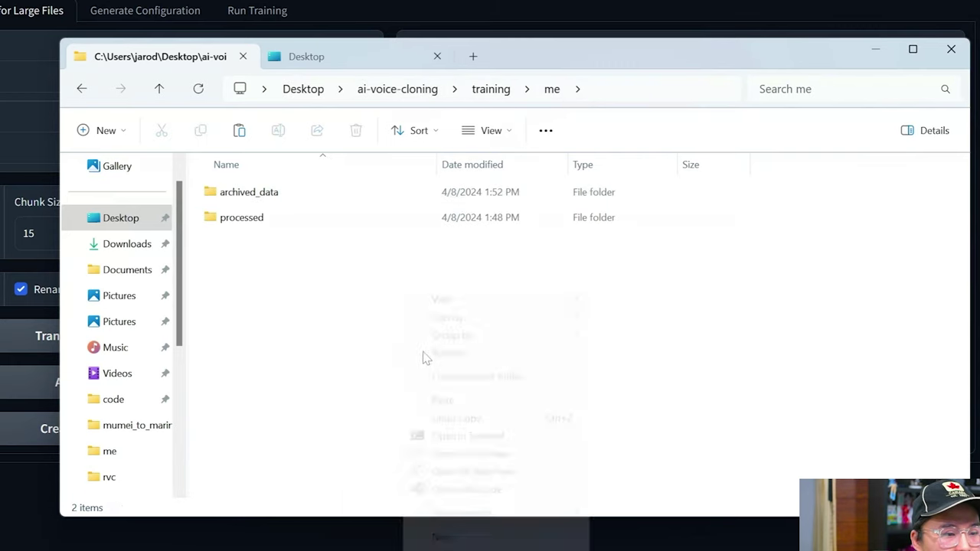
click(466, 401)
click(316, 376)
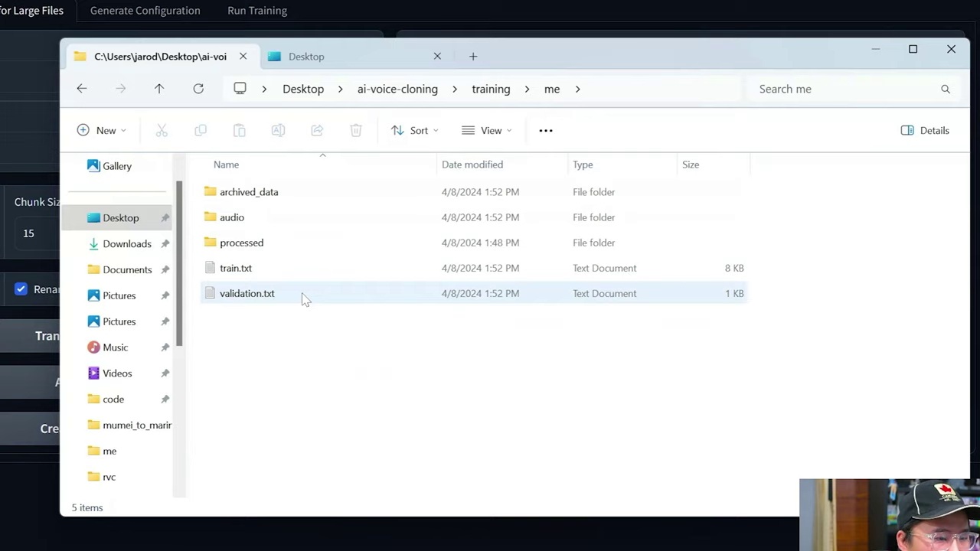
Look over the restored validation.txt, train.txt and audio folder, then return to the browser and archive the existing dataset again.
click(303, 298)
click(284, 274)
click(281, 219)
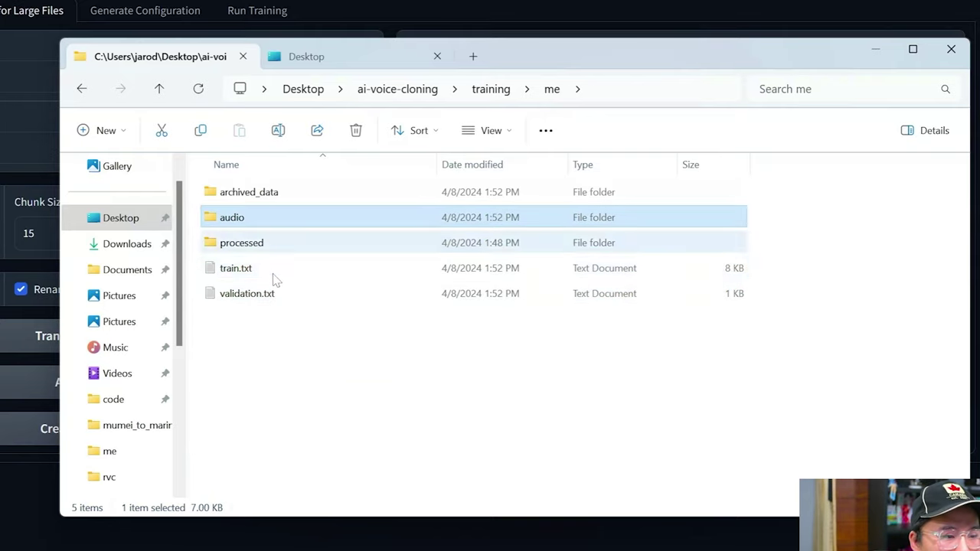
key(alt+Tab)
click(162, 380)
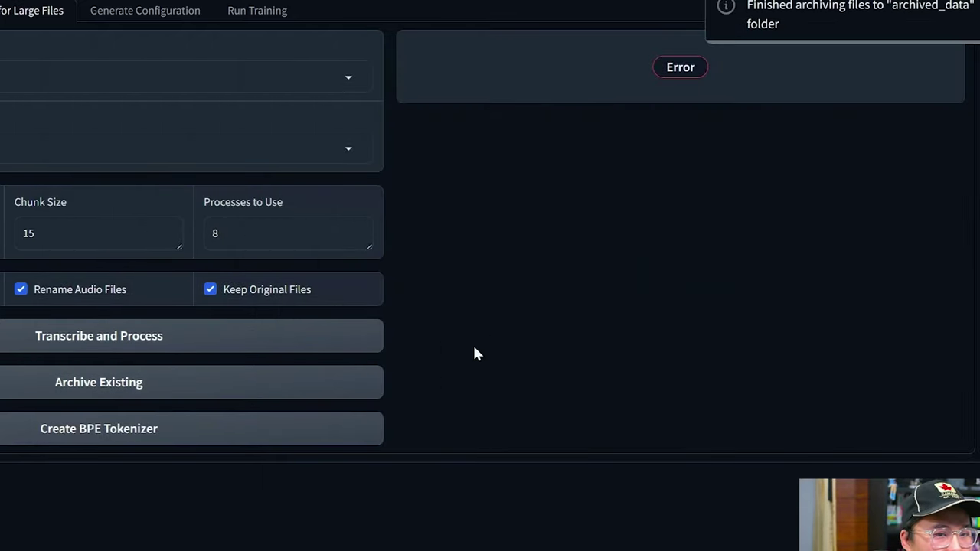
Inspect the contents of the 2024-04-08_13-53-24 archive folder in File Explorer, then return to the browser.
key(alt+Tab)
double_click(354, 192)
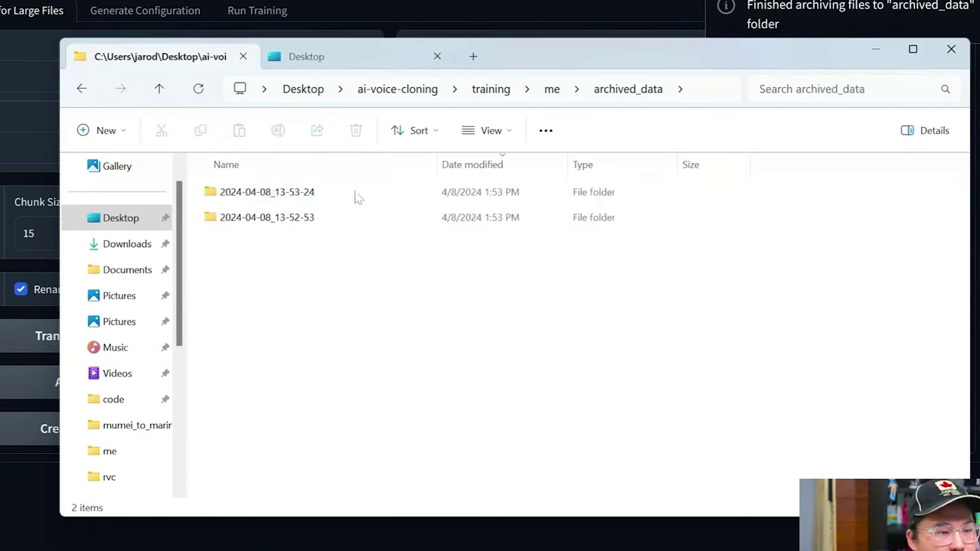
double_click(381, 199)
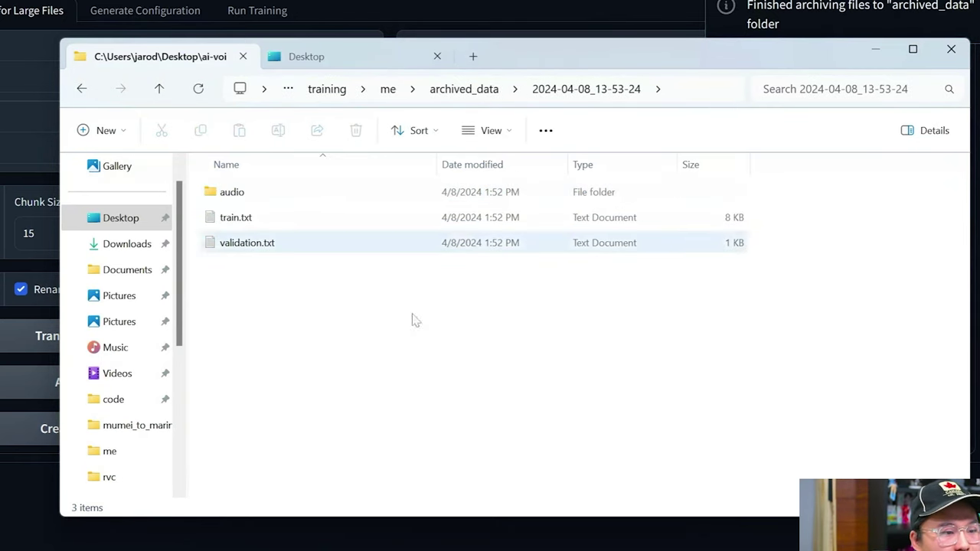
drag(475, 344, 687, 197)
key(alt+Tab)
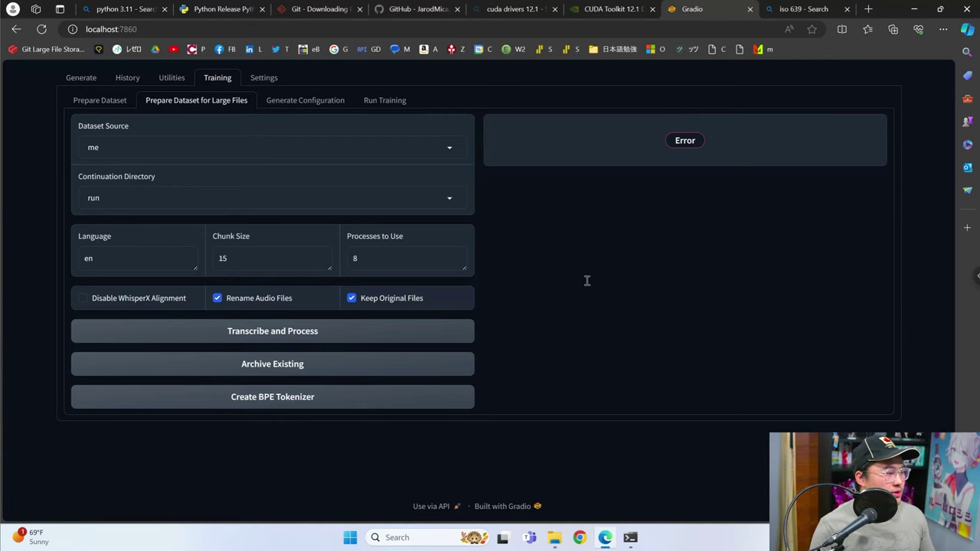
Check the available continuation directories for the "me" dataset, keeping "run" selected.
click(253, 196)
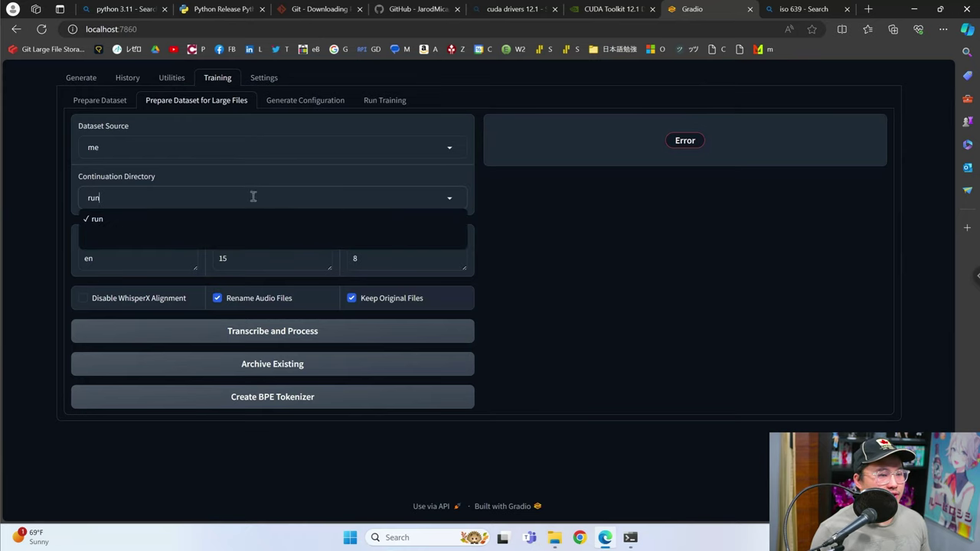
click(284, 172)
click(313, 194)
click(256, 218)
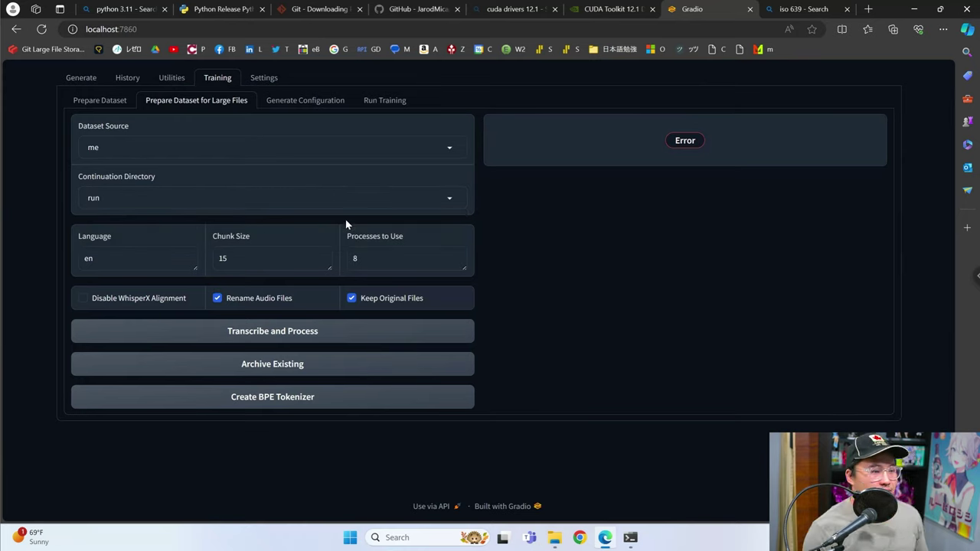
Open the training configuration settings and set the number of epochs to 10.
click(291, 104)
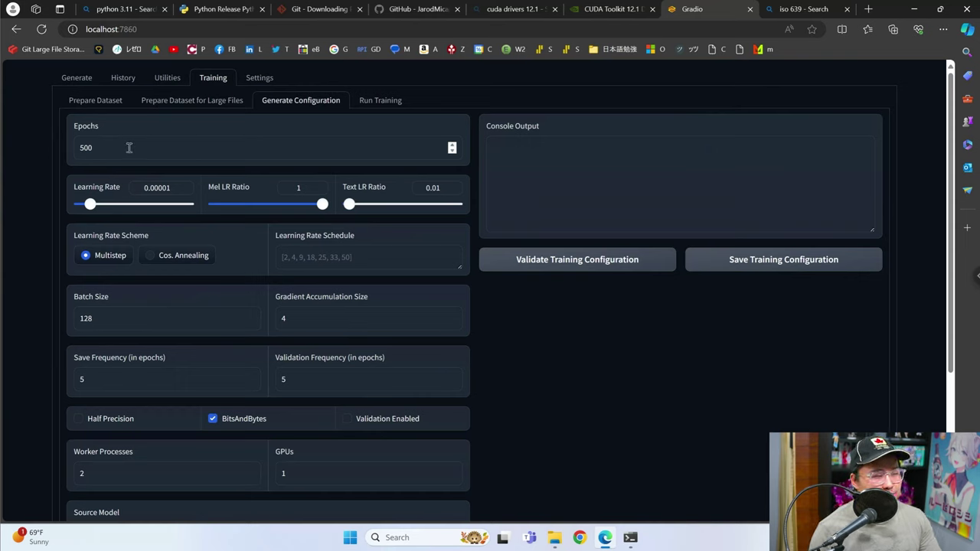
drag(130, 146, 42, 148)
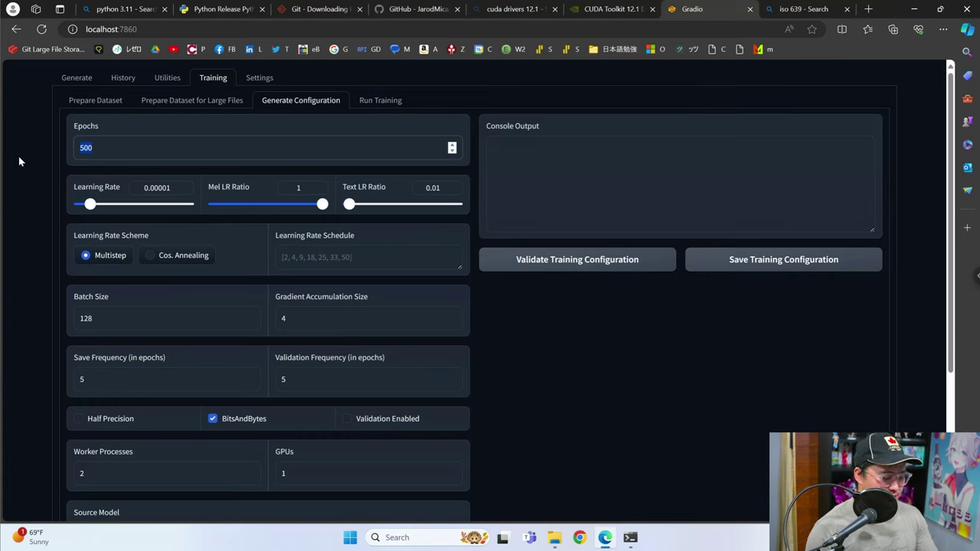
text(10)
click(51, 164)
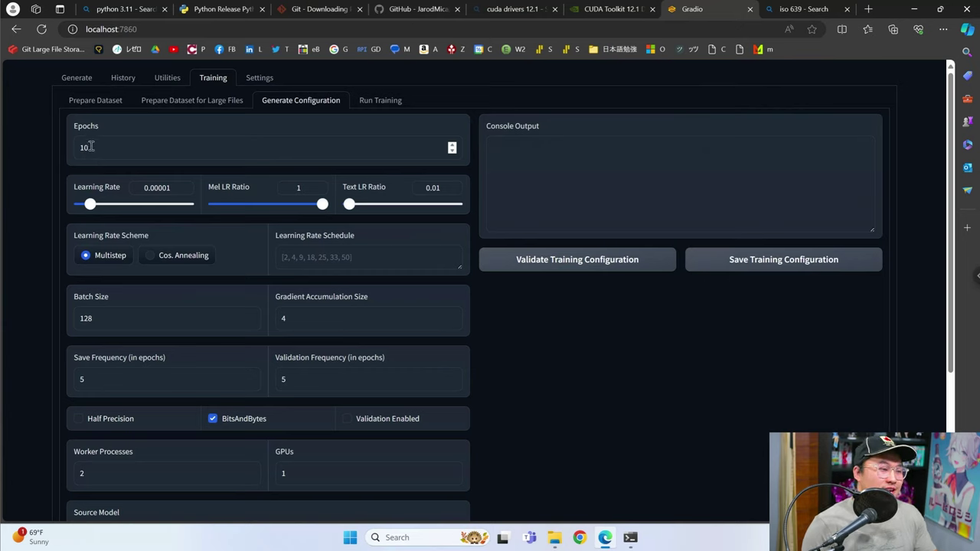
drag(88, 145, 80, 147)
click(30, 178)
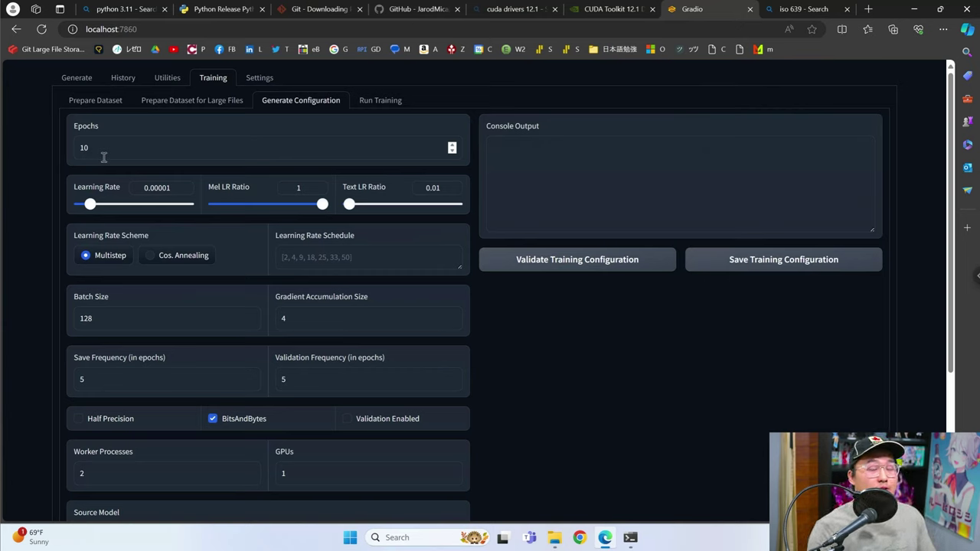
drag(104, 156, 2, 157)
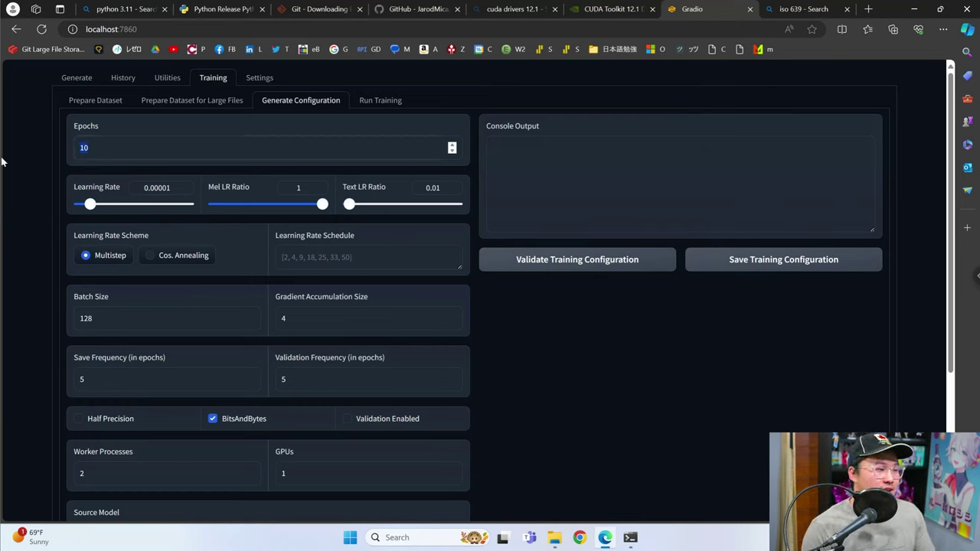
Set the learning rate to 0.0001 and the Text LR Ratio to 1.
drag(90, 203, 188, 204)
drag(349, 204, 505, 212)
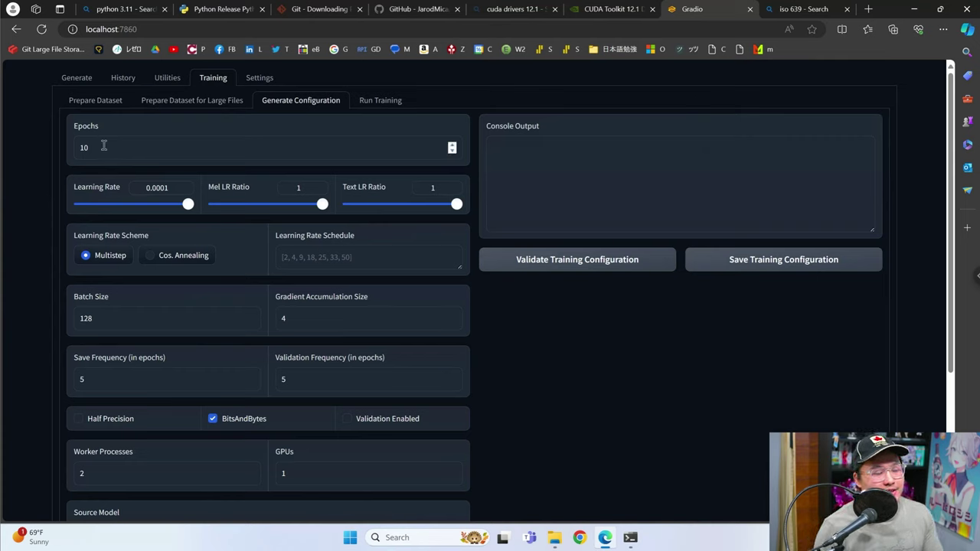
Try 100 as the number of epochs, then set it back to 10.
drag(104, 147, 3, 147)
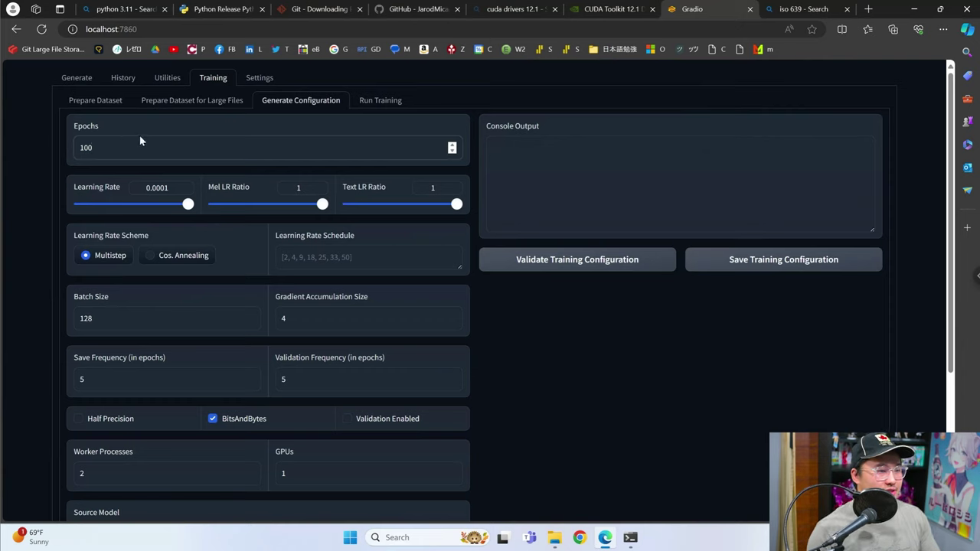
drag(130, 149, 11, 166)
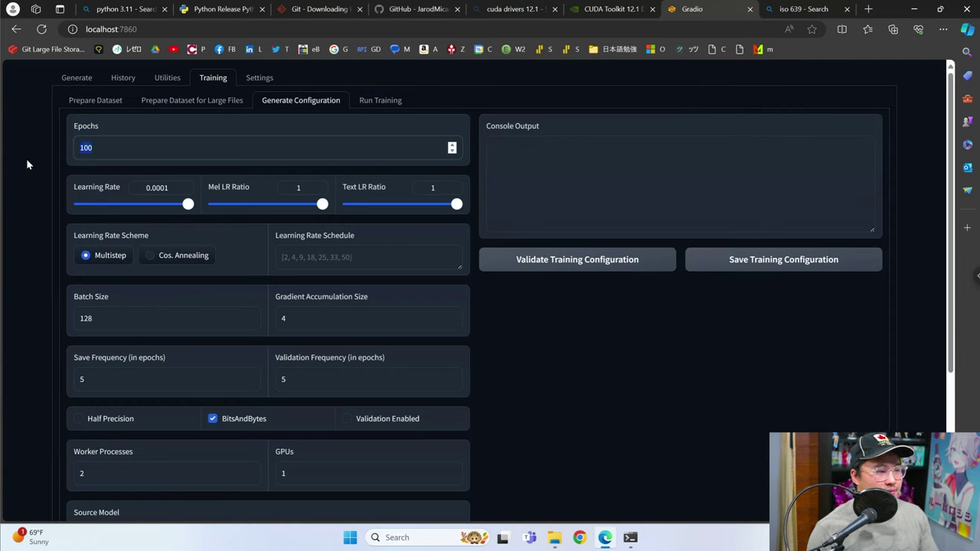
click(116, 147)
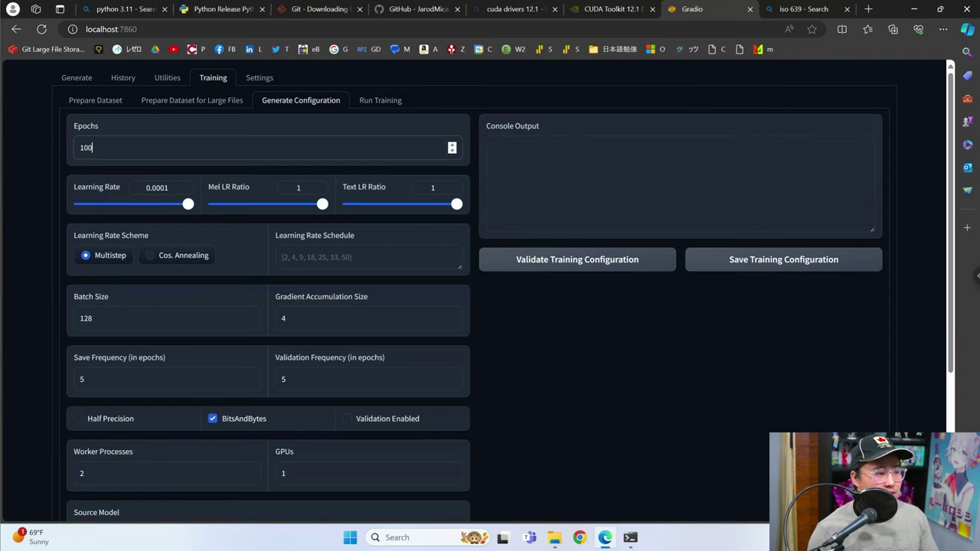
text(10)
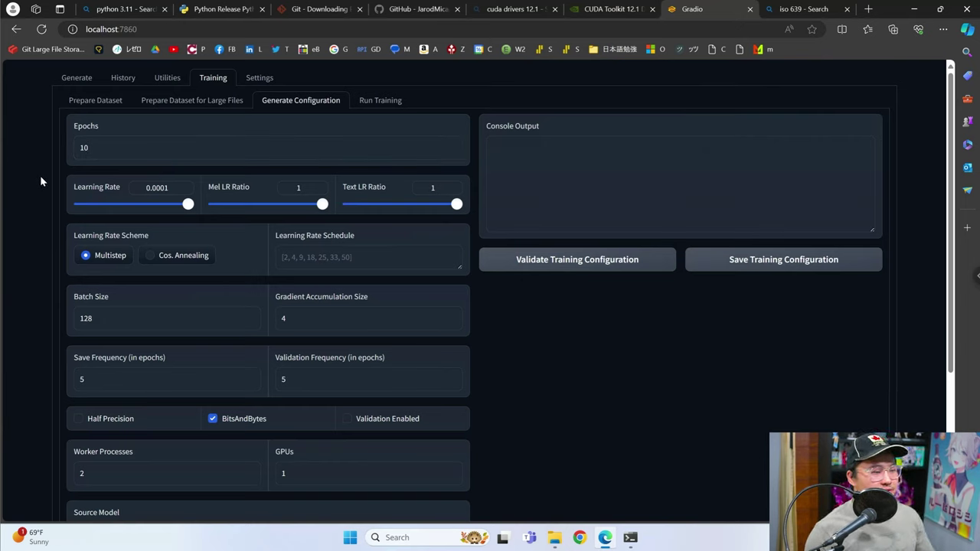
Switch the learning rate scheme to Cos. Annealing and review the batch size and gradient accumulation size.
click(182, 259)
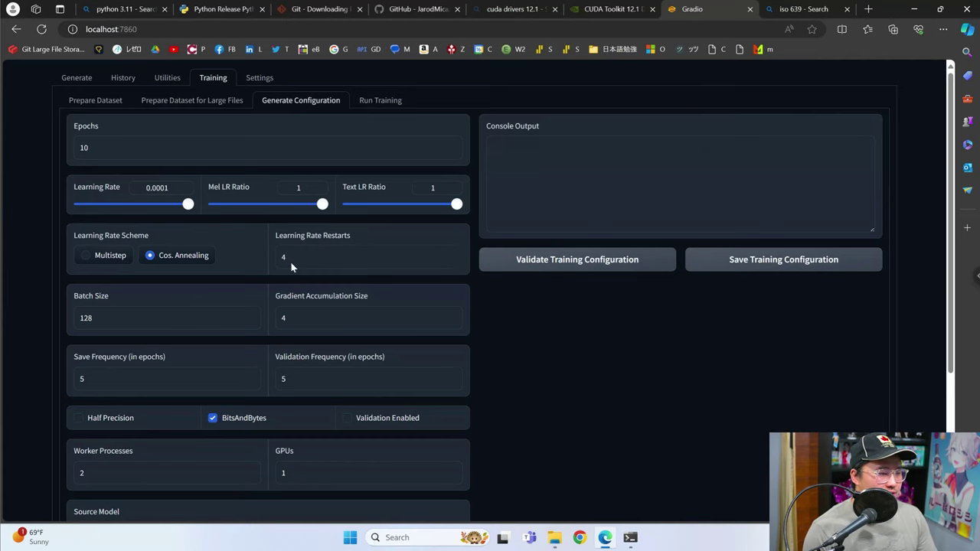
scroll(278, 259, down, 1)
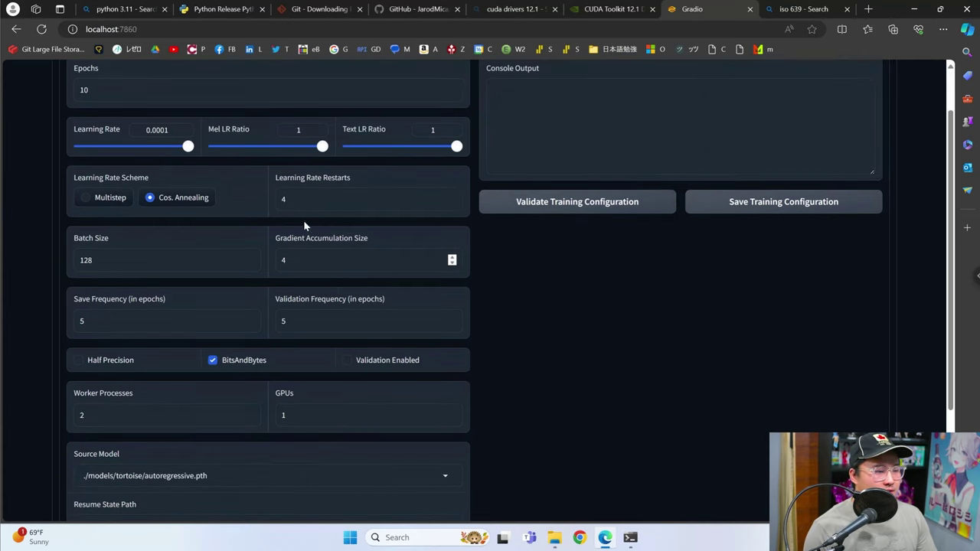
click(158, 262)
click(508, 283)
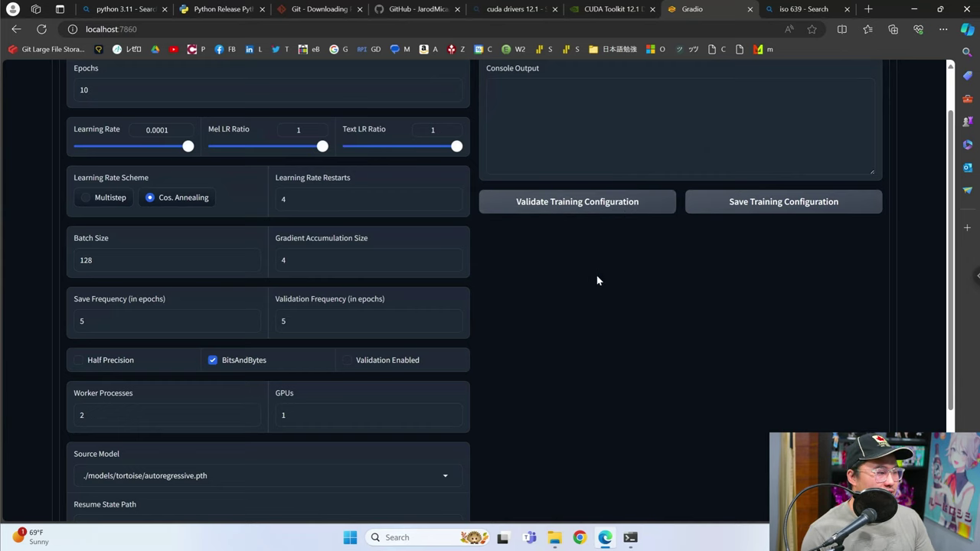
drag(316, 261, 281, 261)
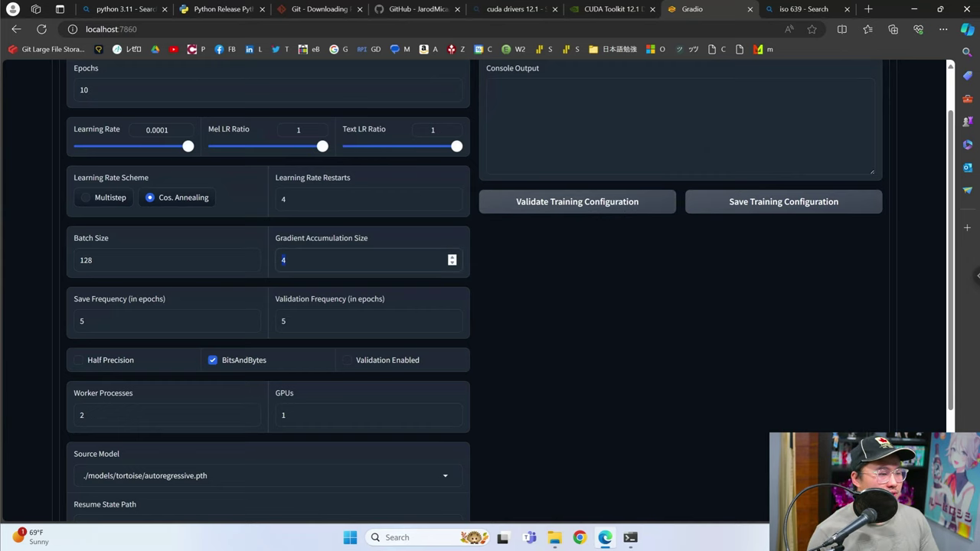
drag(203, 260, 20, 259)
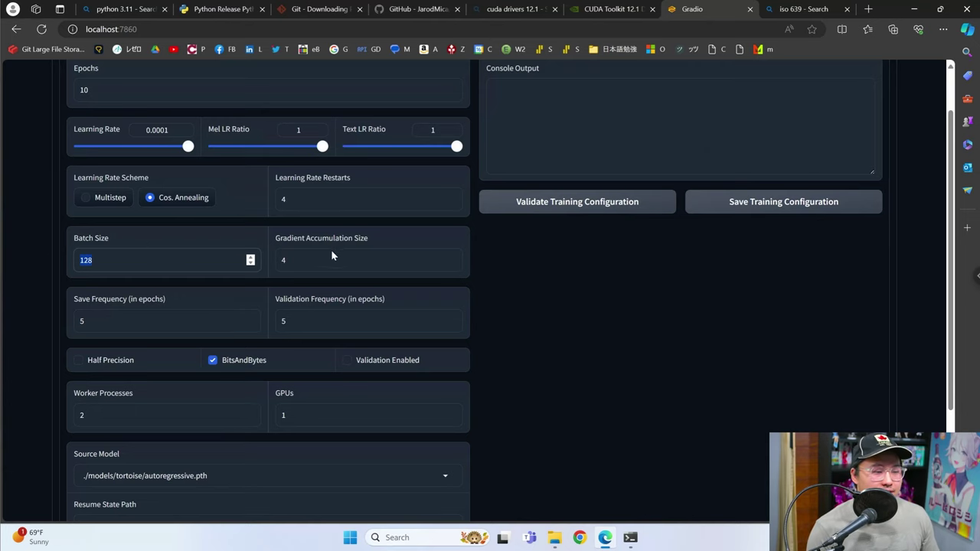
drag(331, 256, 233, 285)
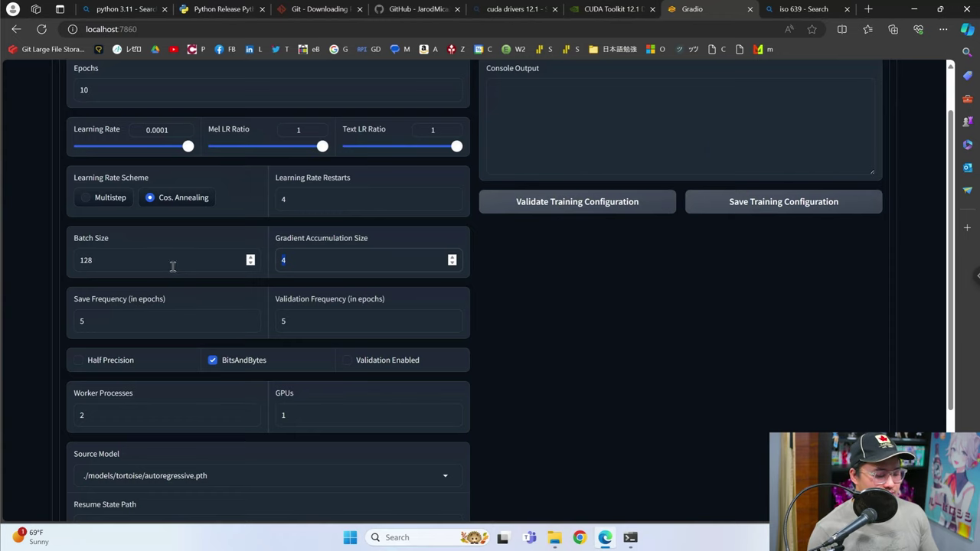
Set both the save frequency and the validation frequency to 1 epoch, then review them against the epoch count.
key(Tab)
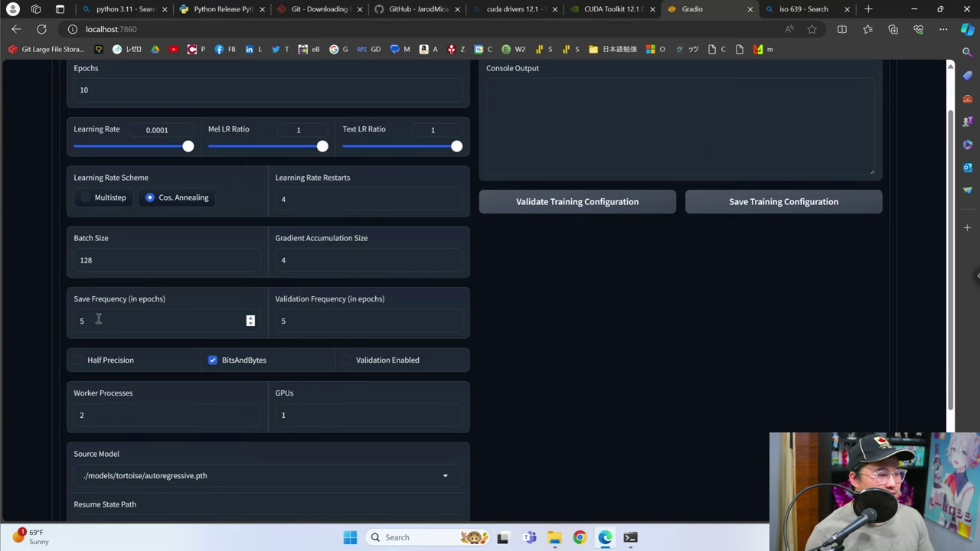
text(1)
scroll(41, 280, up, 1)
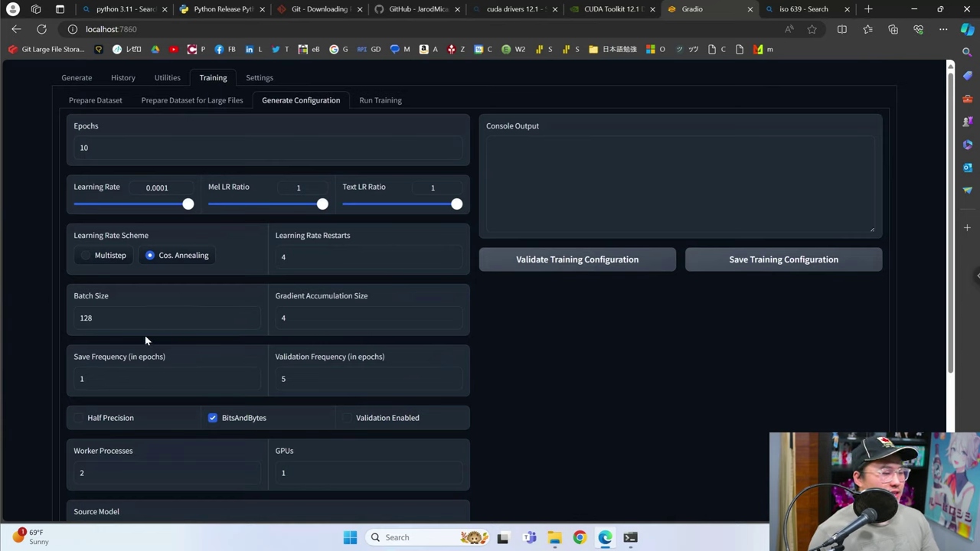
key(Tab)
text(1)
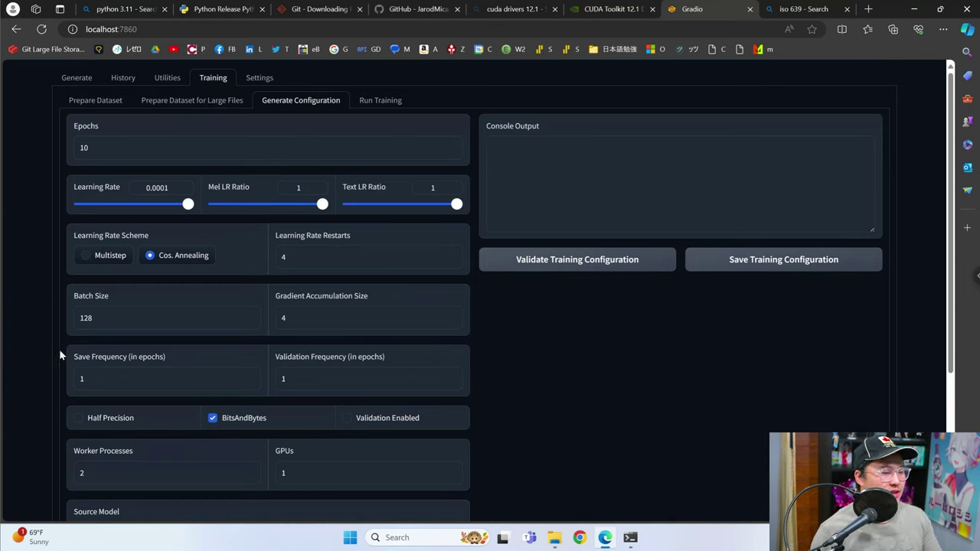
double_click(82, 378)
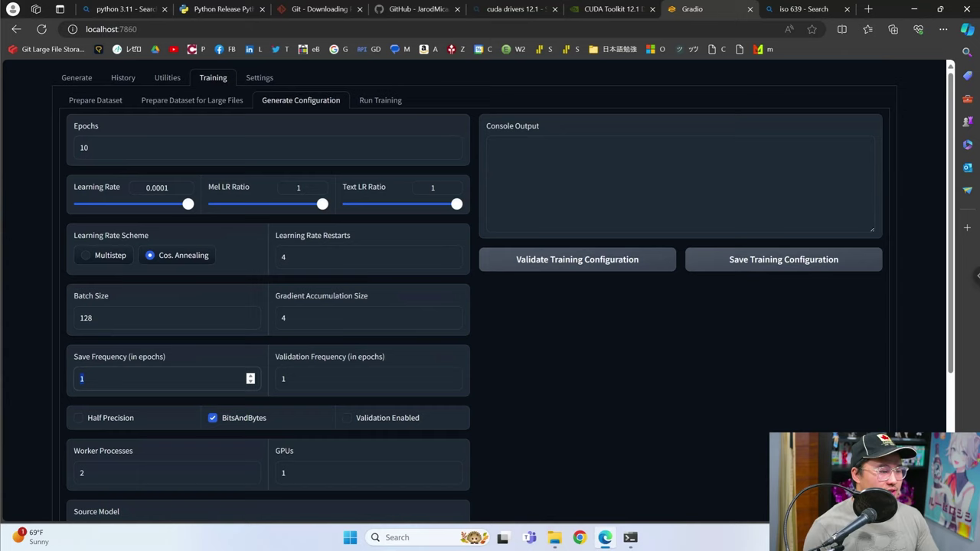
click(96, 146)
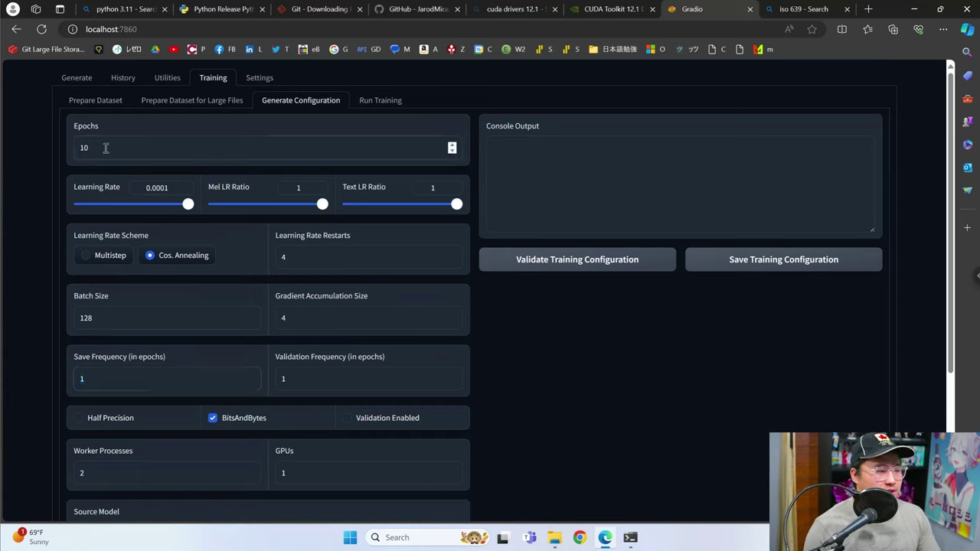
drag(103, 146, 72, 149)
click(90, 142)
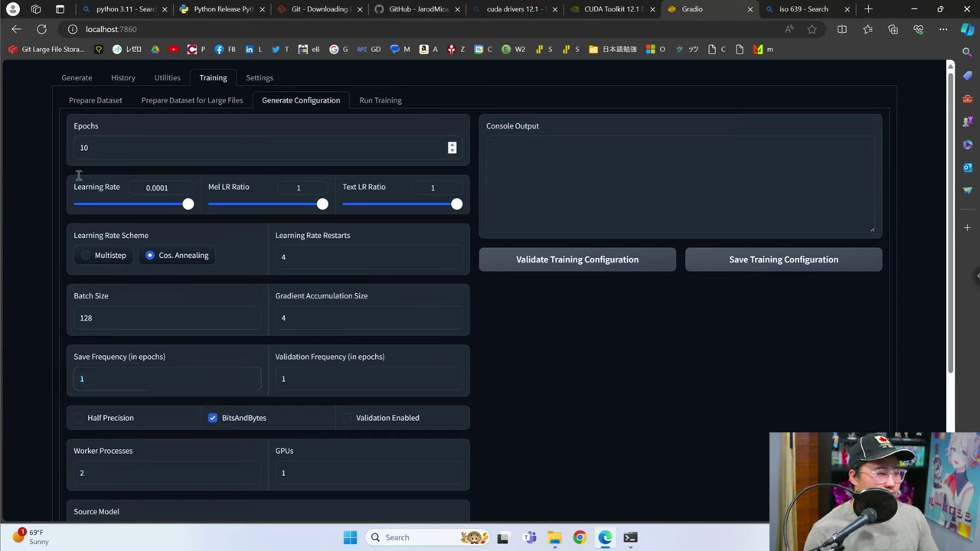
click(38, 195)
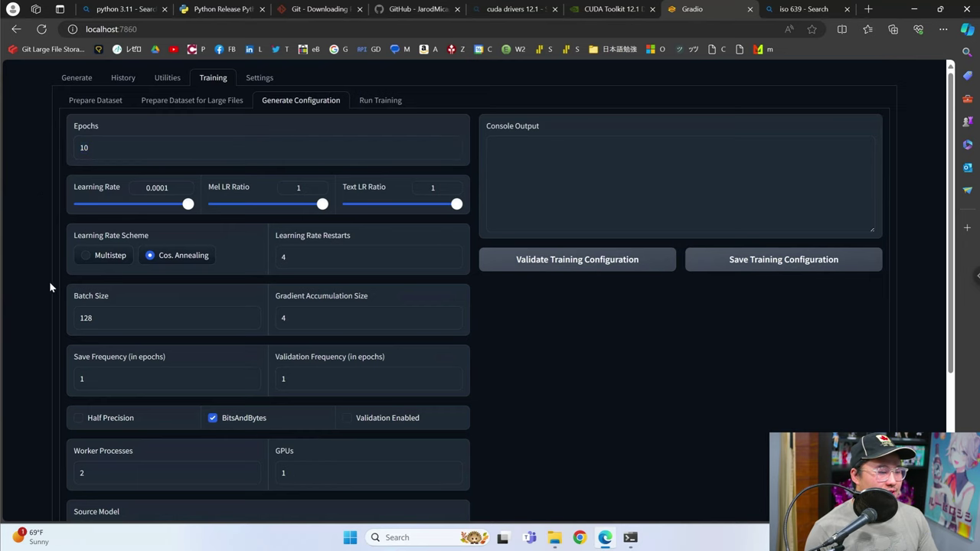
Check which source models and datasets can be chosen for the training configuration.
scroll(62, 286, down, 3)
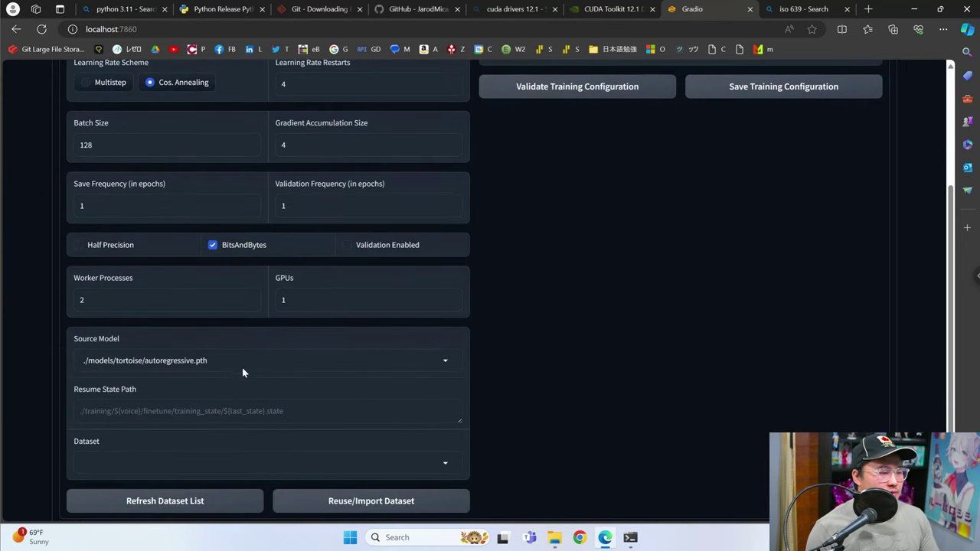
click(242, 367)
click(286, 344)
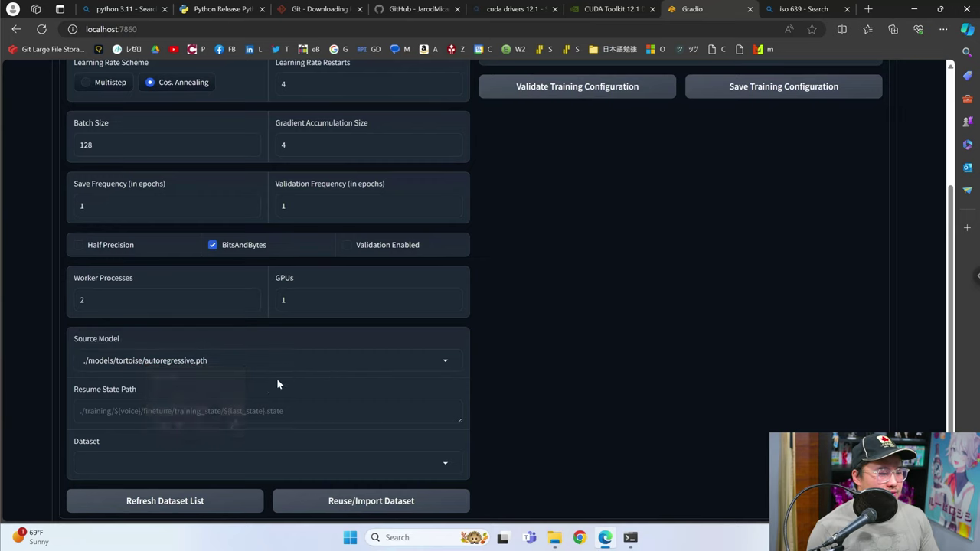
click(252, 464)
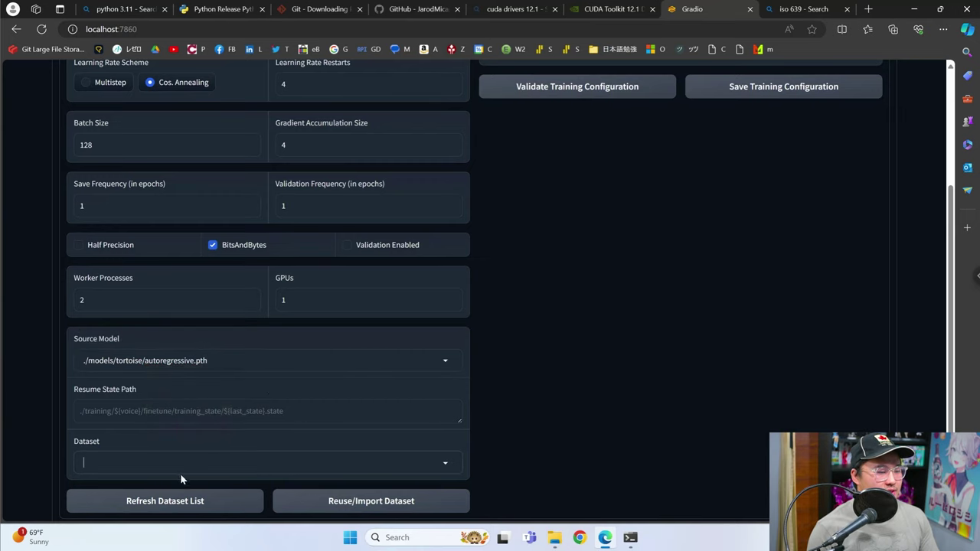
click(59, 390)
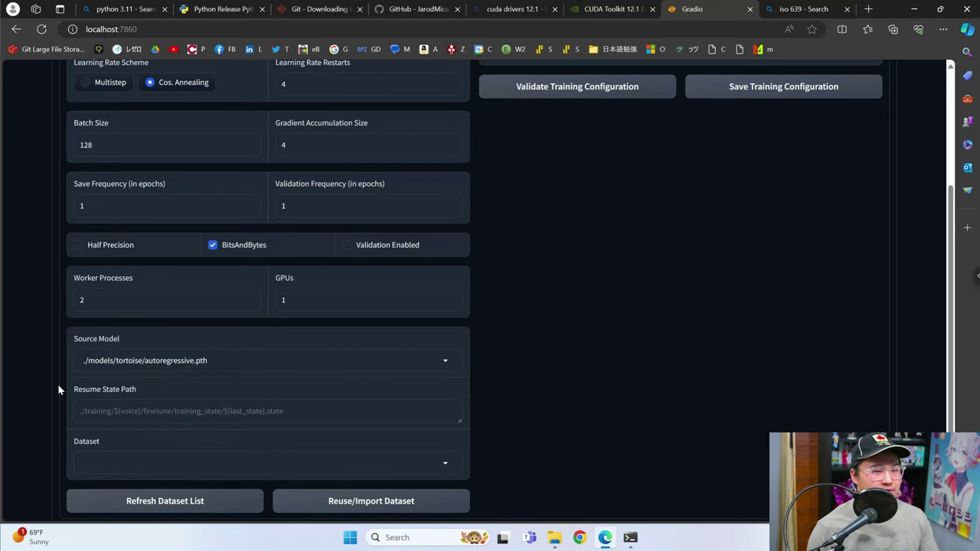
Copy the audio folder, train.txt and validation.txt from the 2024-04-08_13-53-24 archive back into the training/me folder in File Explorer.
scroll(59, 385, up, 3)
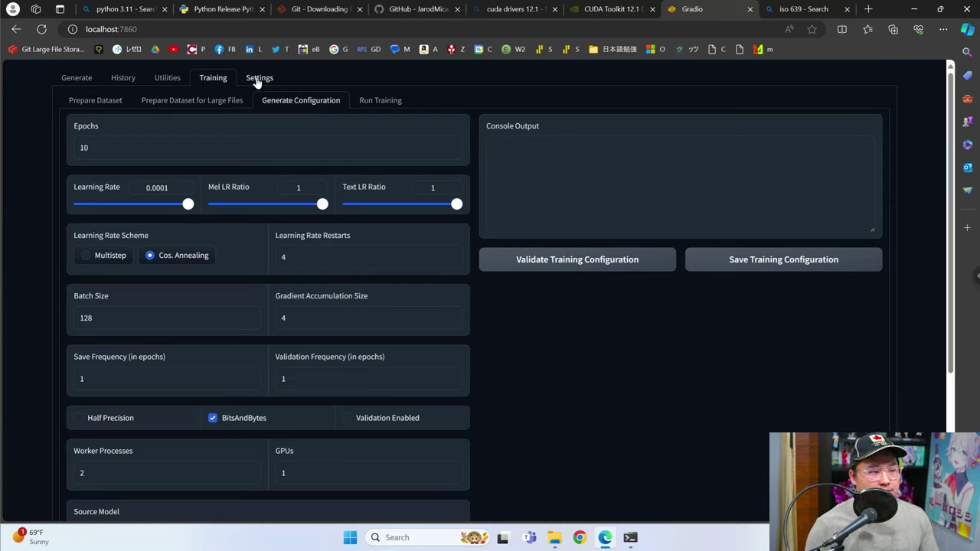
mouse_move(554, 537)
click(563, 481)
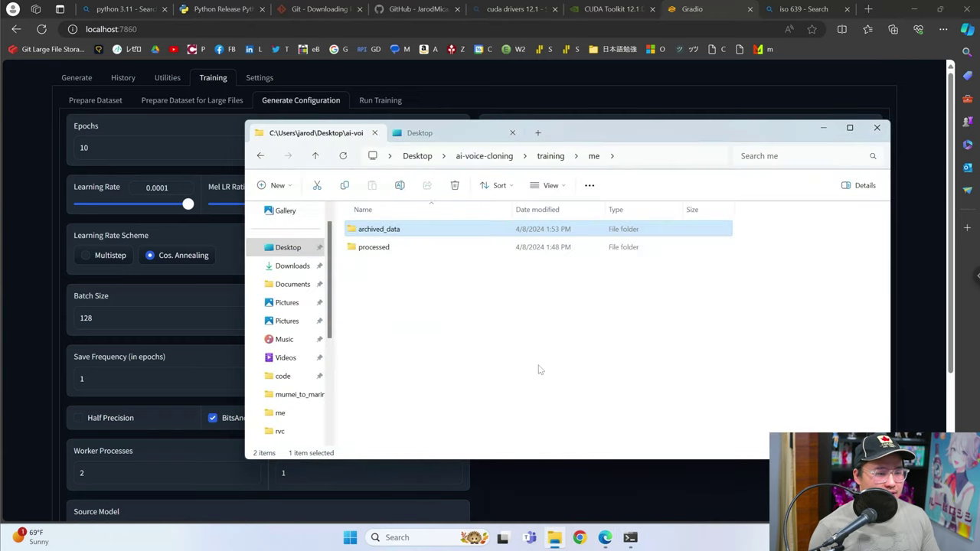
double_click(444, 228)
double_click(444, 229)
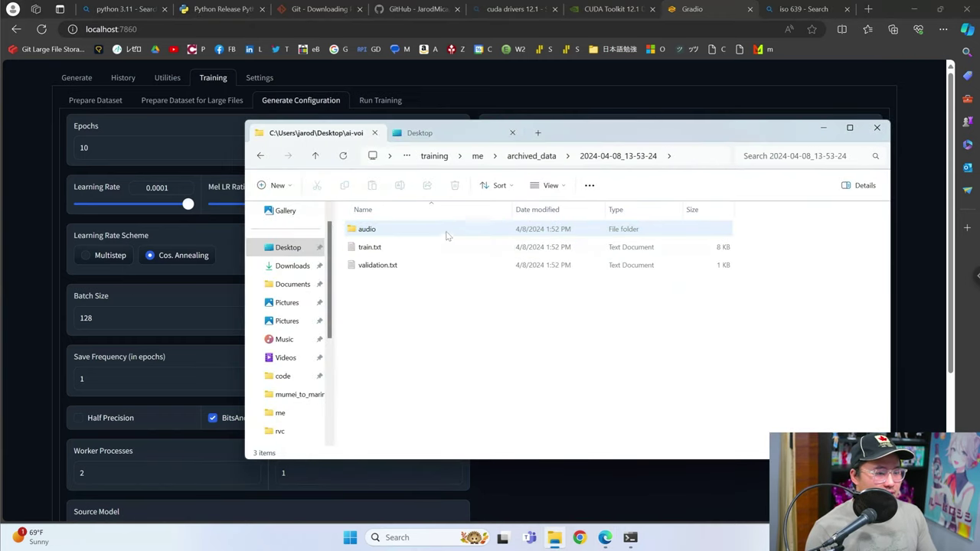
drag(458, 289, 408, 228)
Choose me as the dataset in the browser's training configuration, then validate and save the configuration.
click(230, 428)
scroll(229, 431, down, 3)
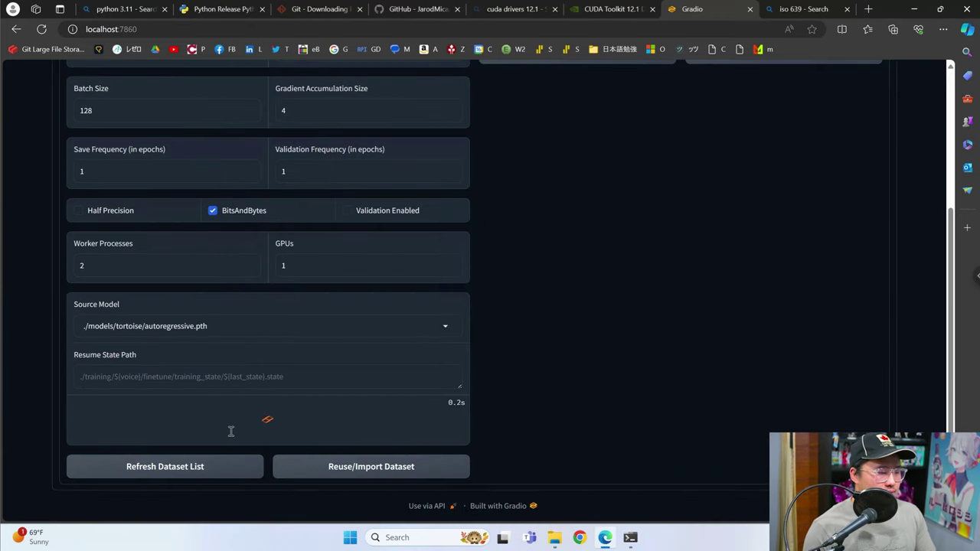
click(229, 429)
click(181, 407)
scroll(620, 276, up, 3)
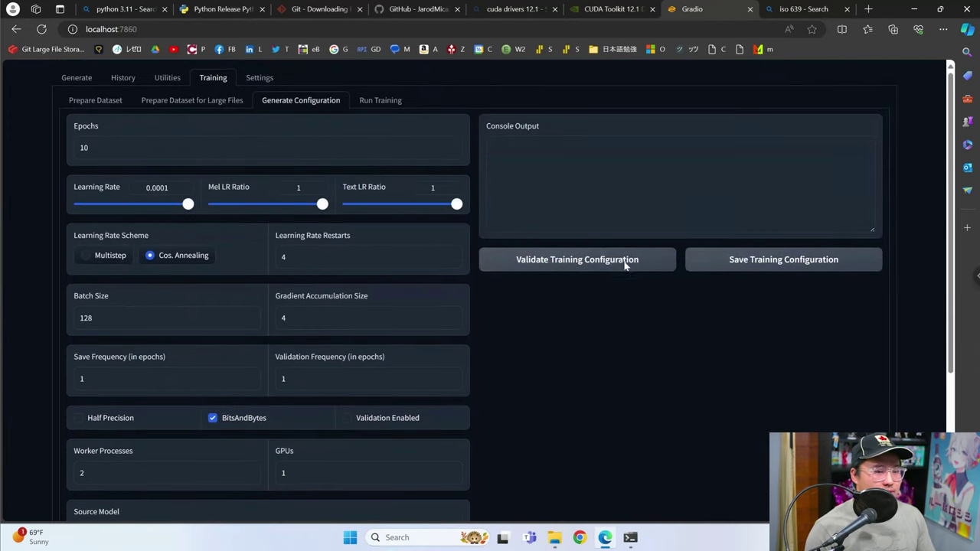
click(625, 262)
click(782, 267)
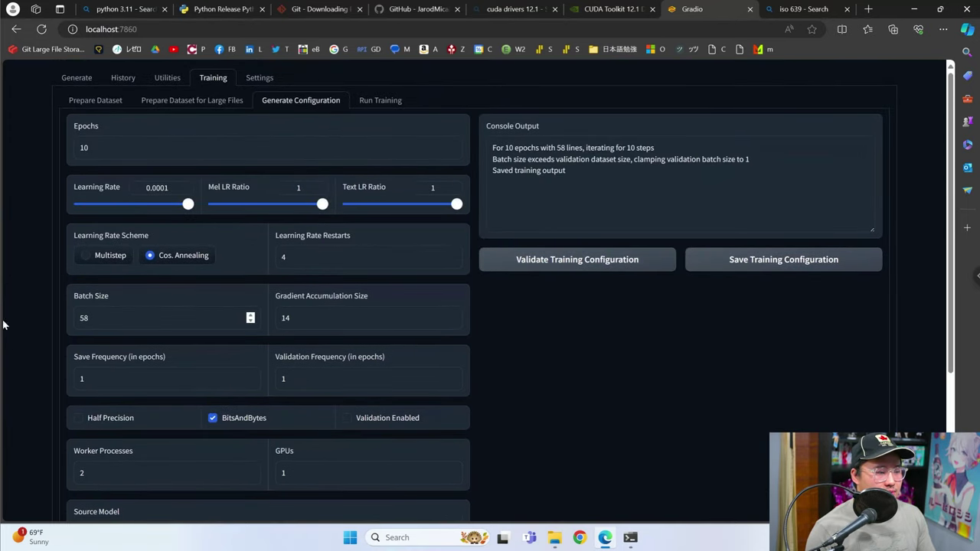
Set the batch size to 10 and the gradient accumulation size to 5, then save the training configuration.
text(10)
key(Tab)
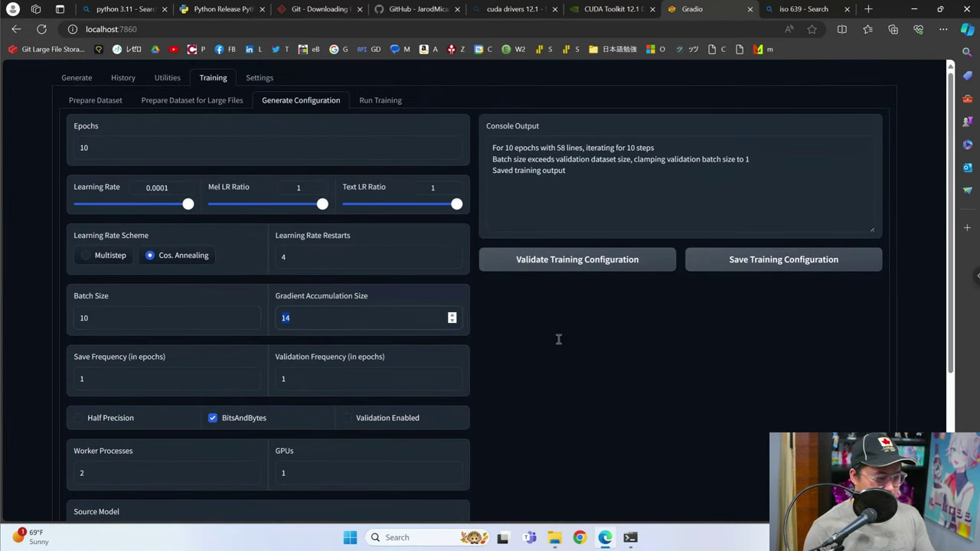
click(729, 267)
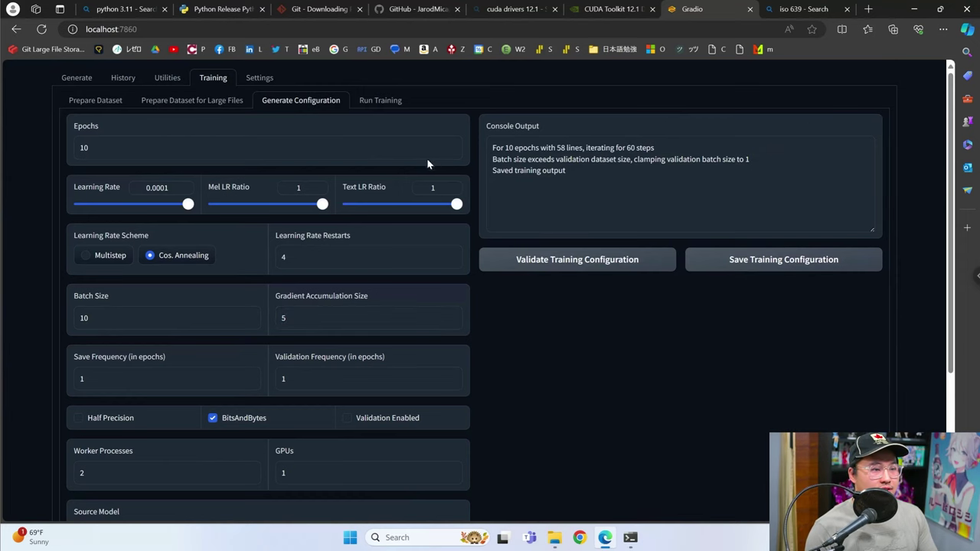
Refresh the training configurations, choose ./training/me/train.yaml and start training.
click(392, 102)
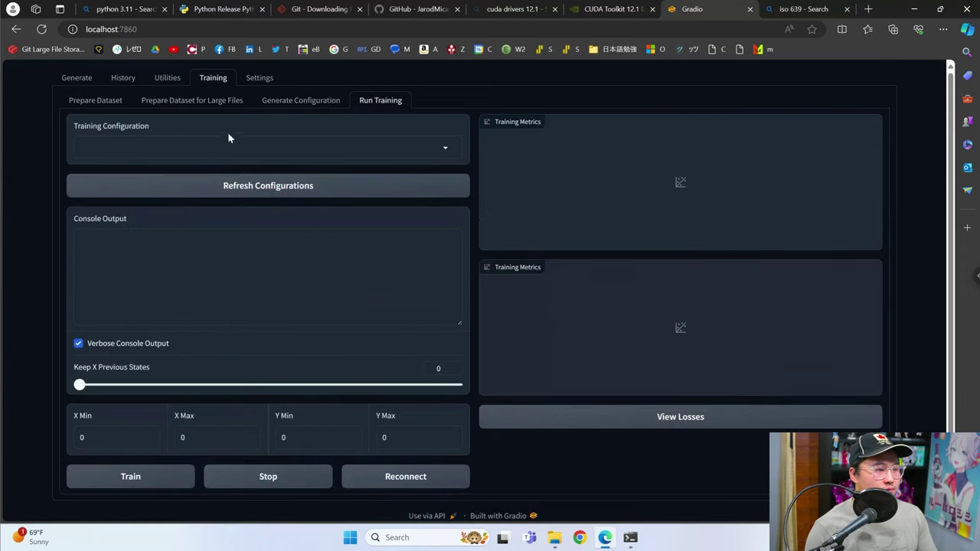
click(288, 194)
click(268, 147)
click(207, 171)
click(130, 476)
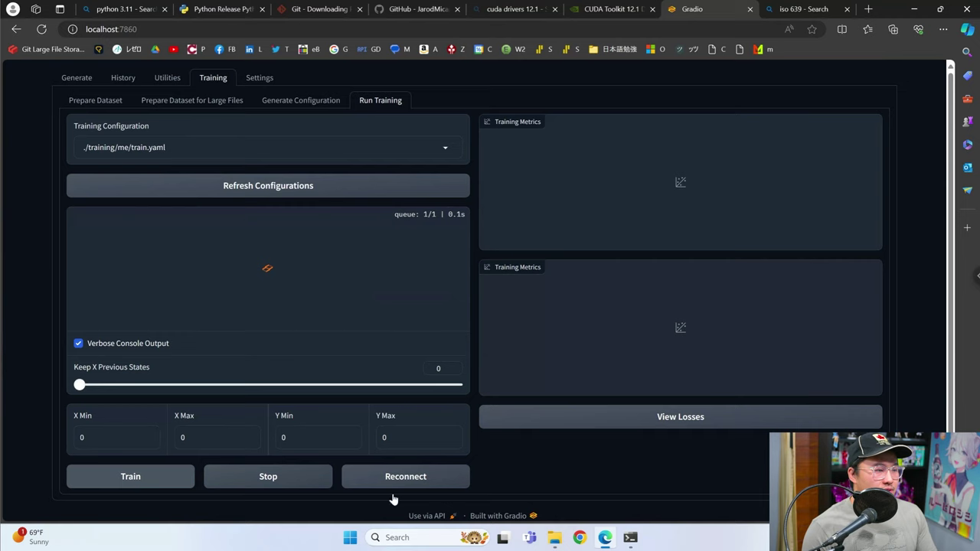
Examine the training/me folder in File Explorer, including the finetune output and the saved state file in training_state.
click(554, 537)
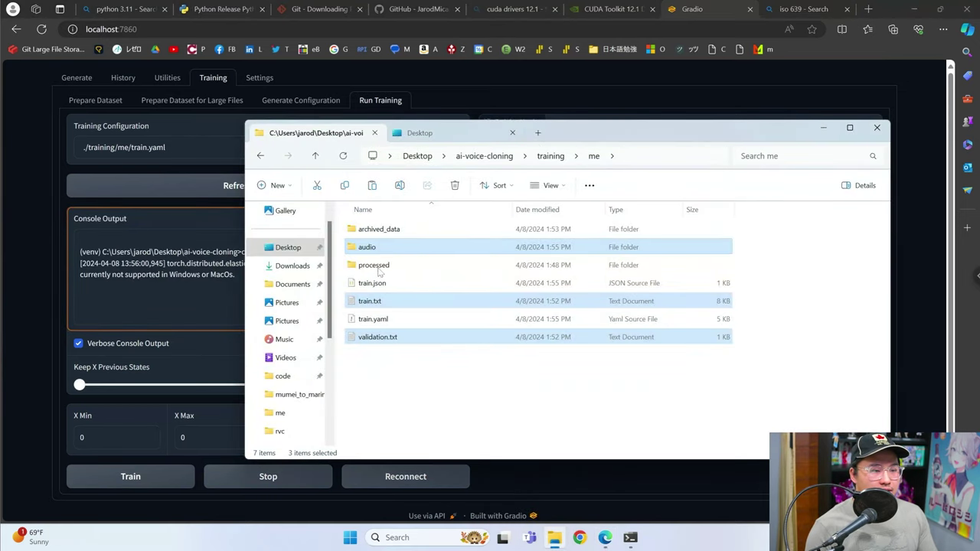
click(471, 392)
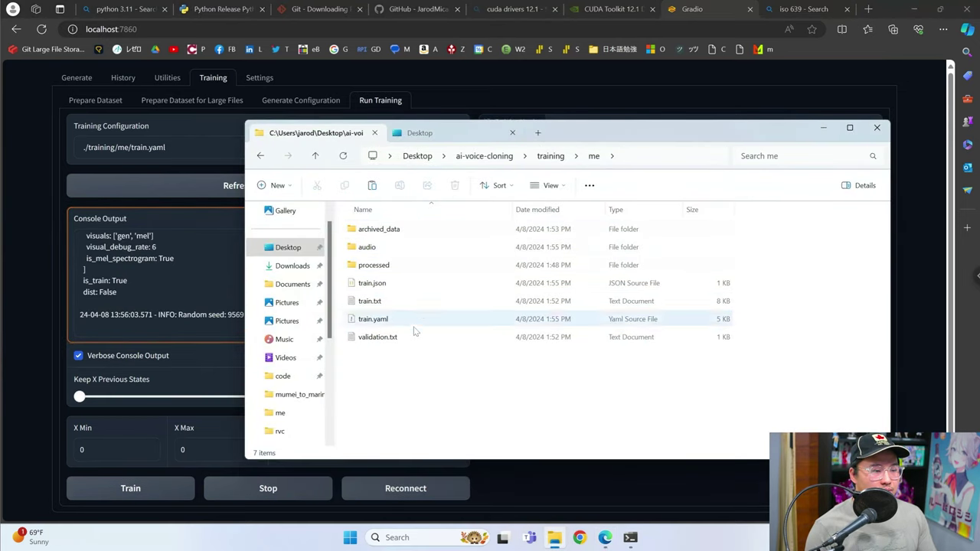
double_click(415, 265)
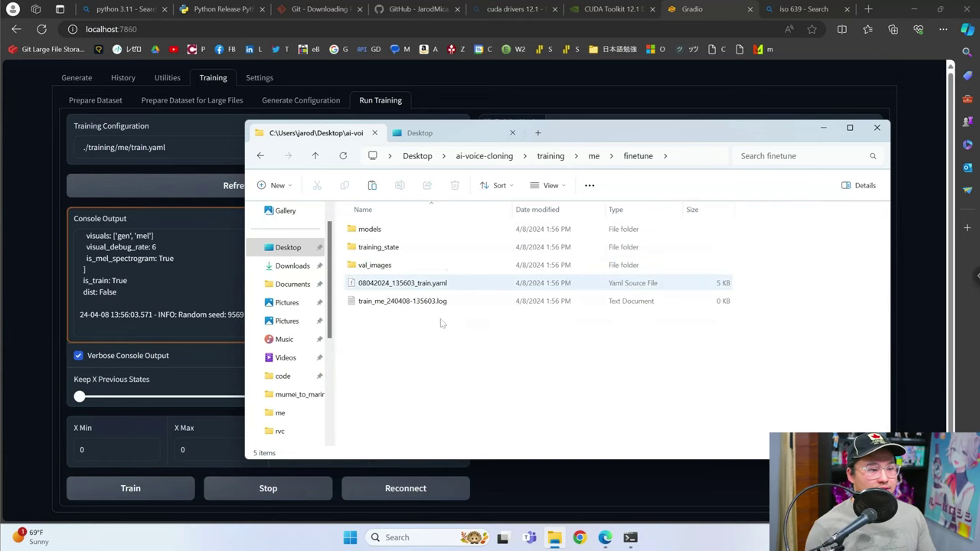
double_click(378, 247)
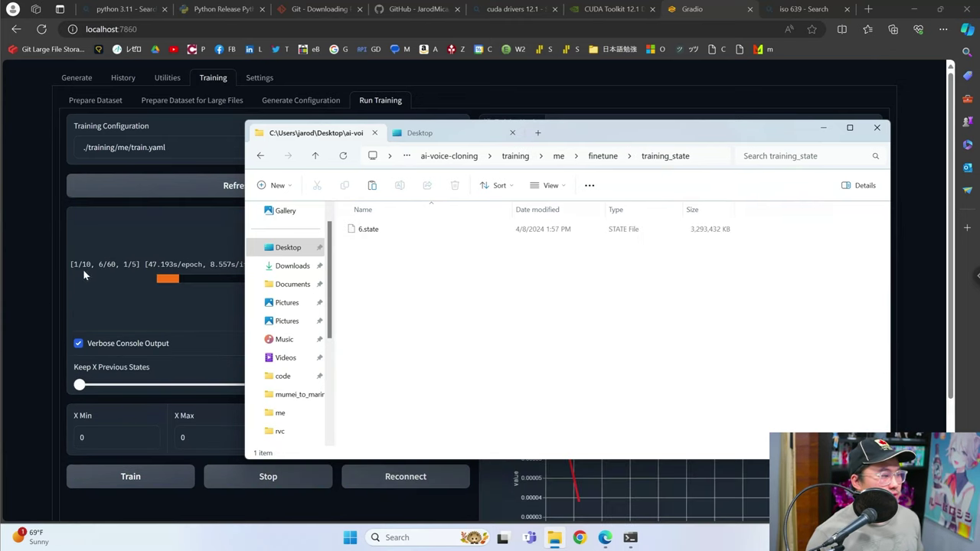
click(474, 229)
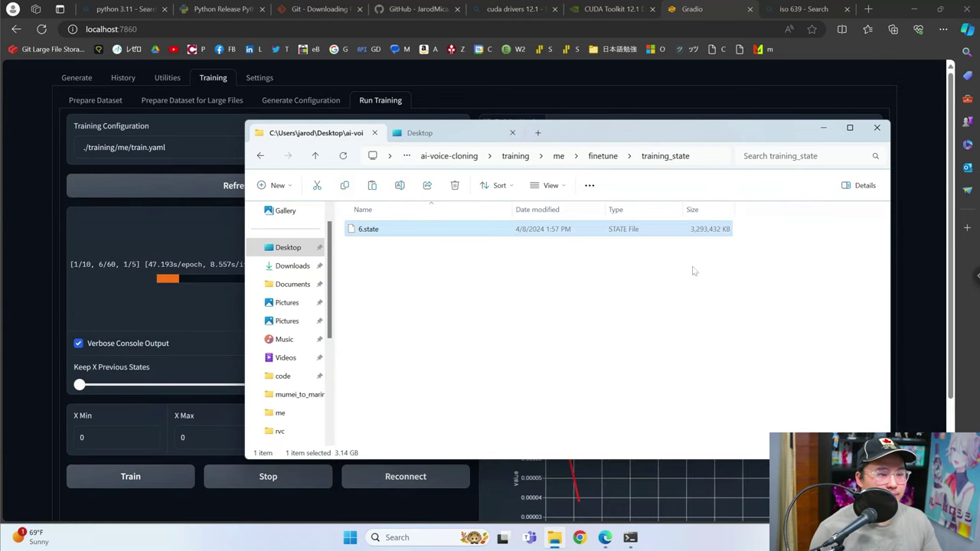
click(610, 158)
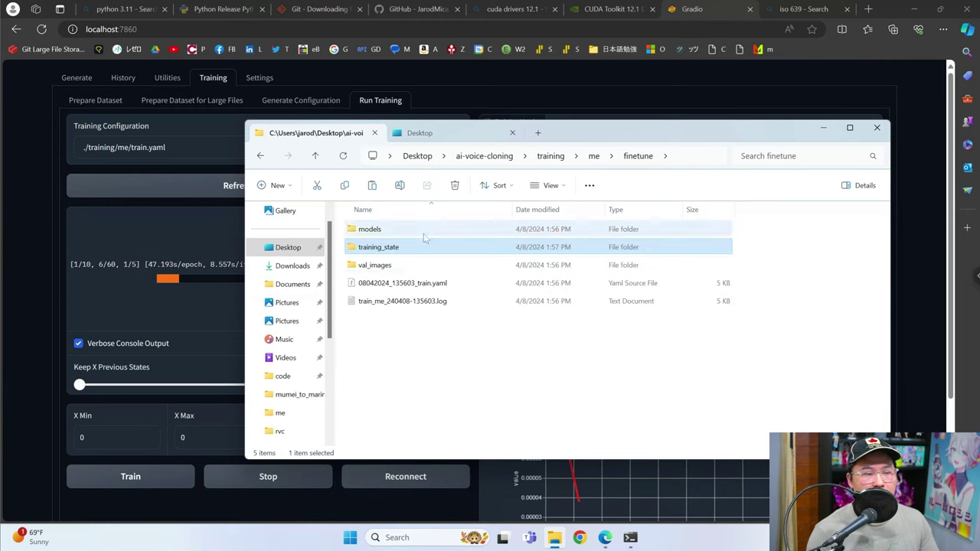
double_click(378, 247)
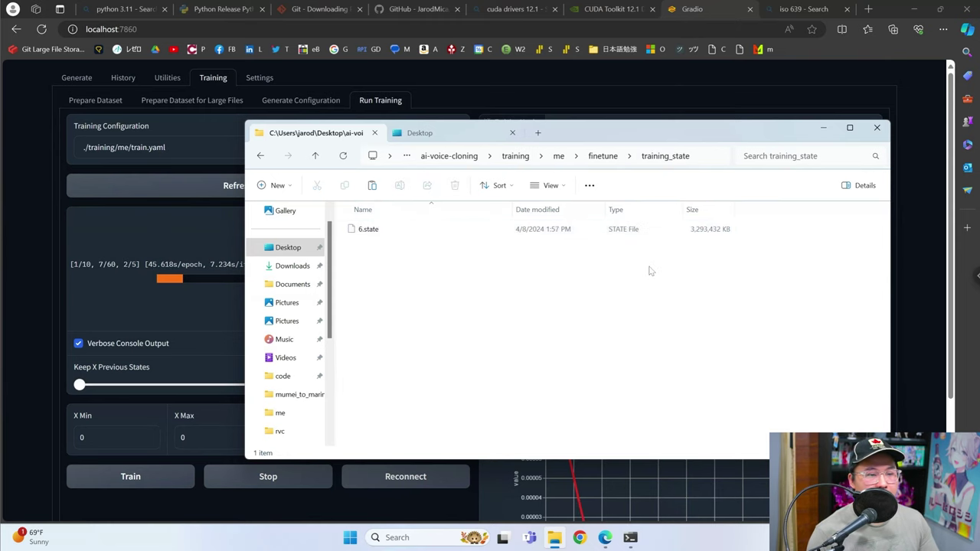
drag(408, 219, 582, 283)
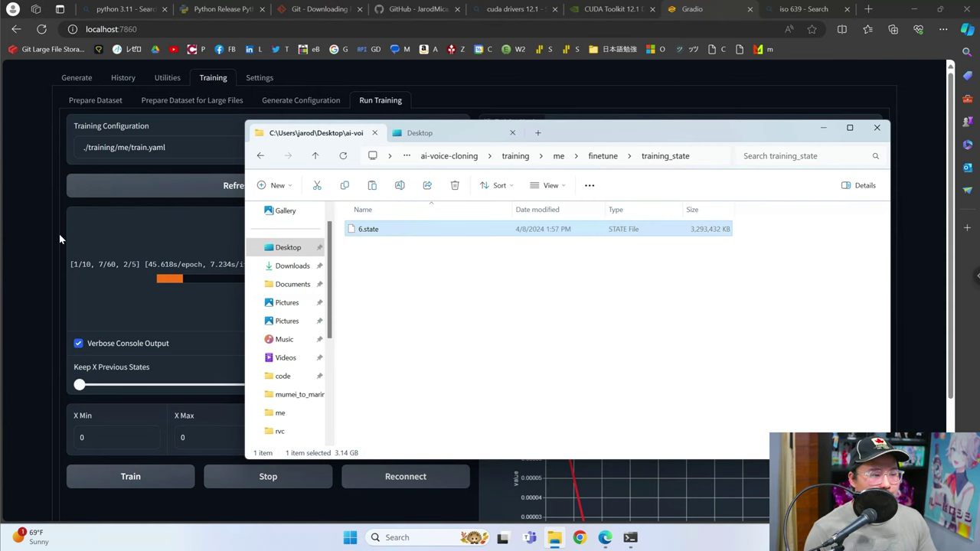
Interrupt the training run by closing the voice cloning tool's console window.
click(553, 537)
mouse_move(630, 537)
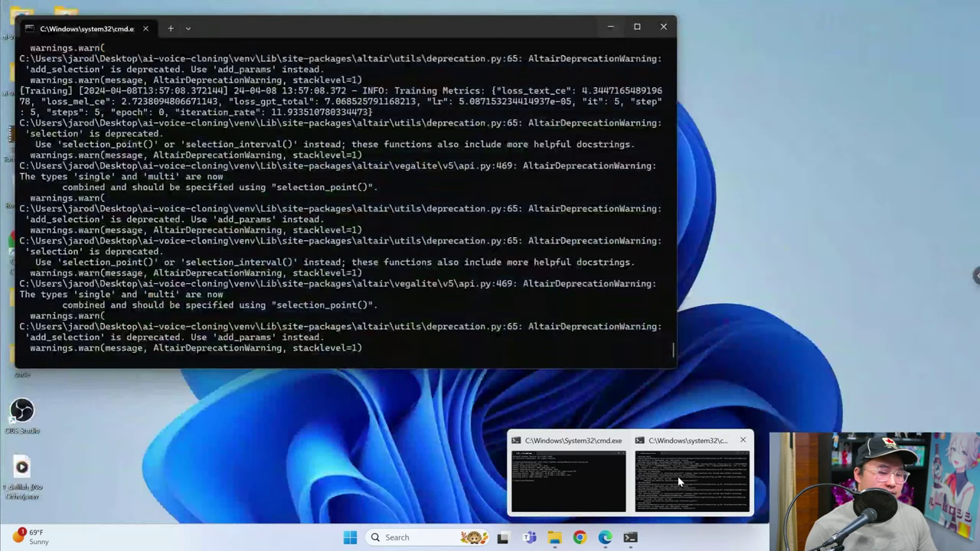
click(678, 476)
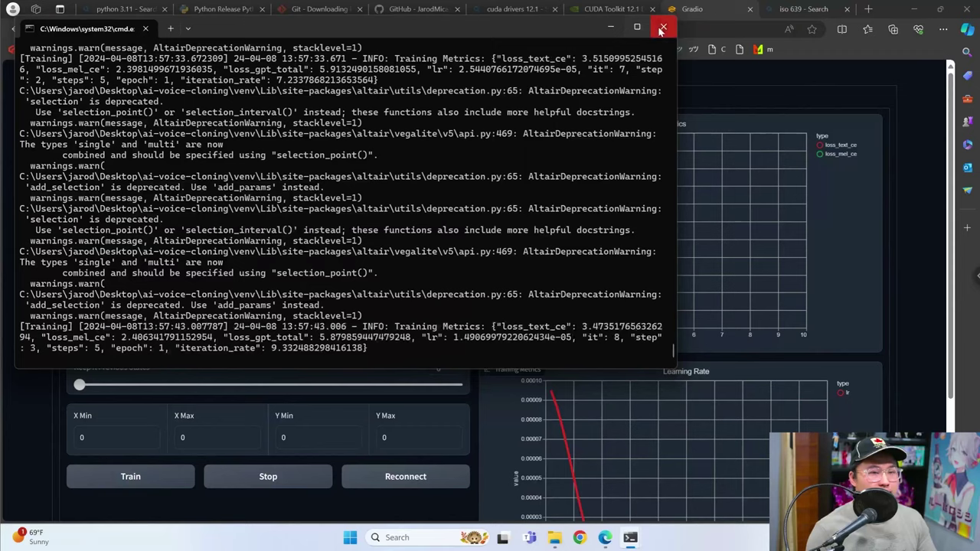
click(662, 29)
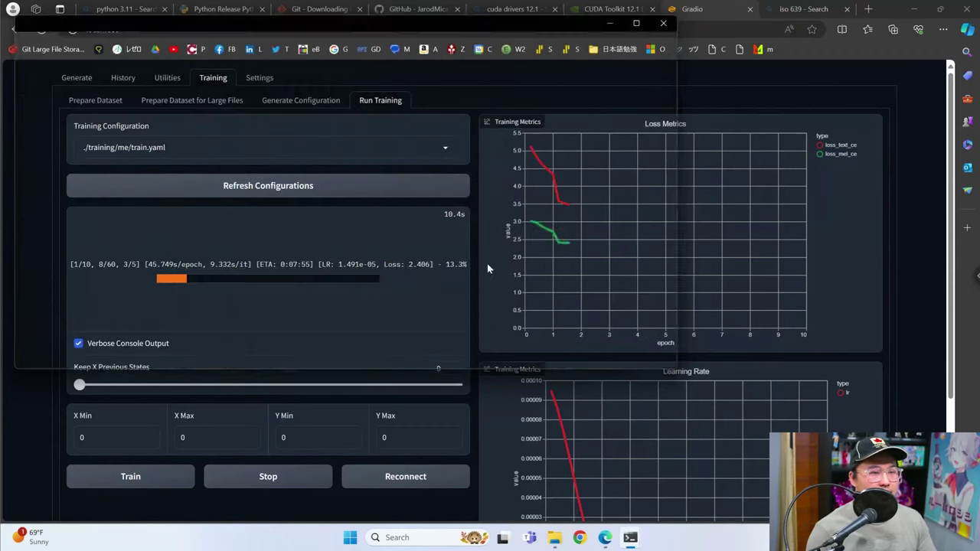
Relaunch the voice cloning tool with start.bat from the ai-voice-cloning folder and return to the browser.
click(553, 539)
click(449, 156)
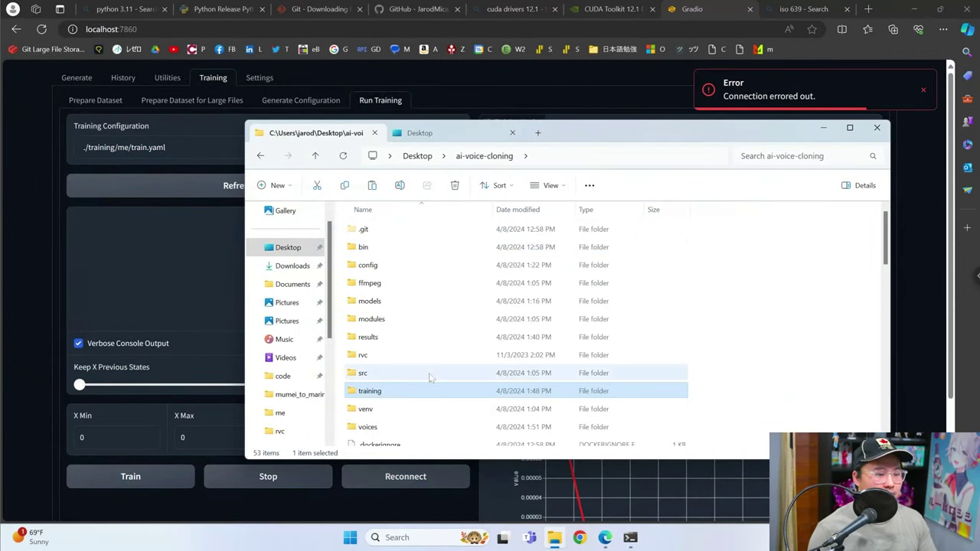
scroll(421, 376, down, 5)
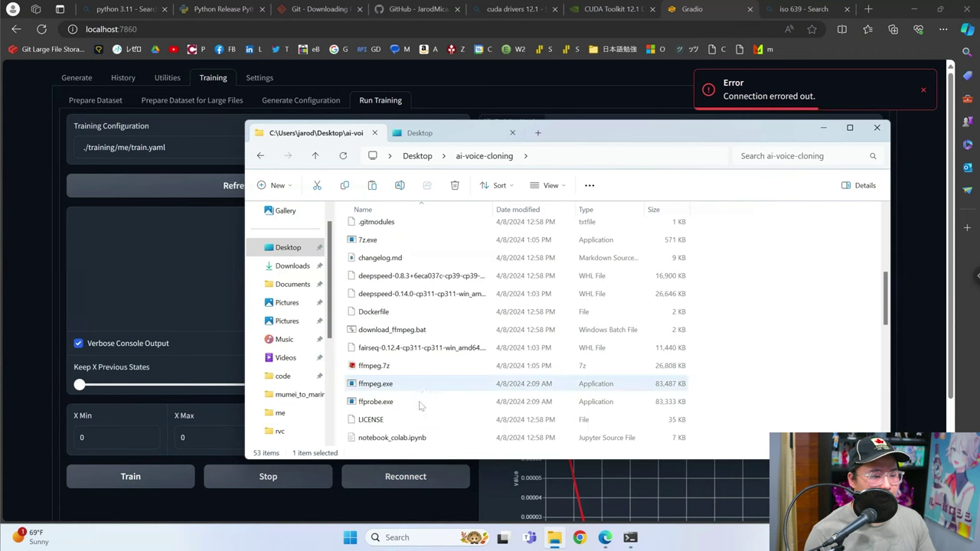
scroll(421, 398, down, 4)
click(407, 388)
double_click(408, 391)
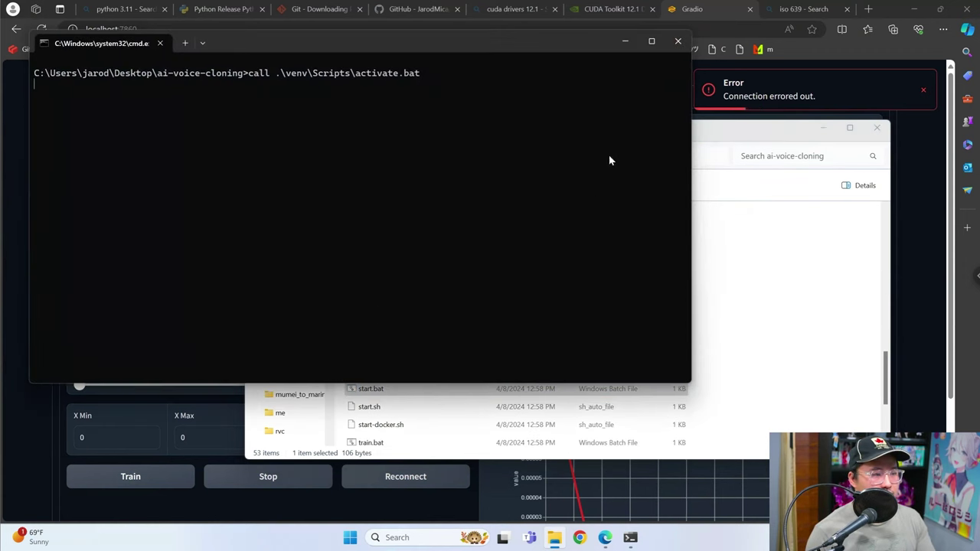
click(754, 130)
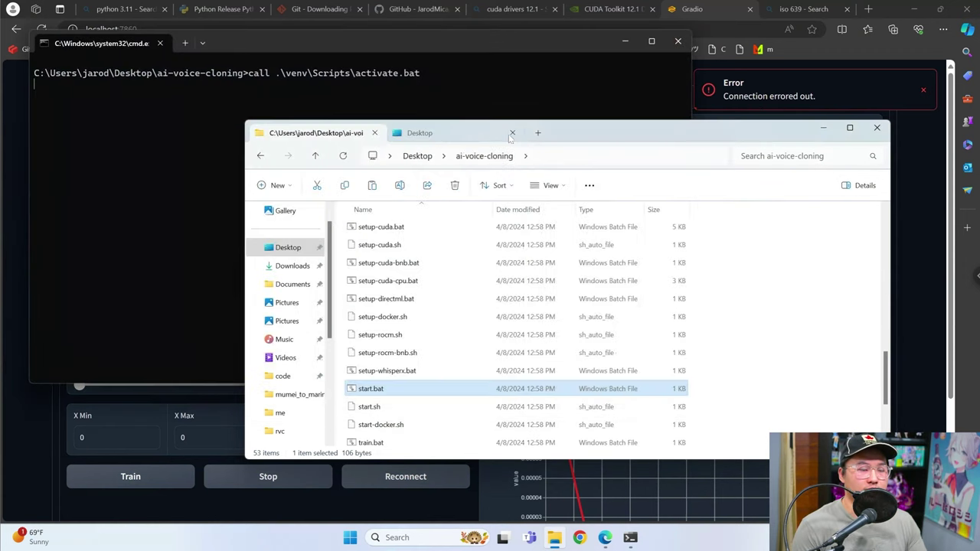
click(521, 131)
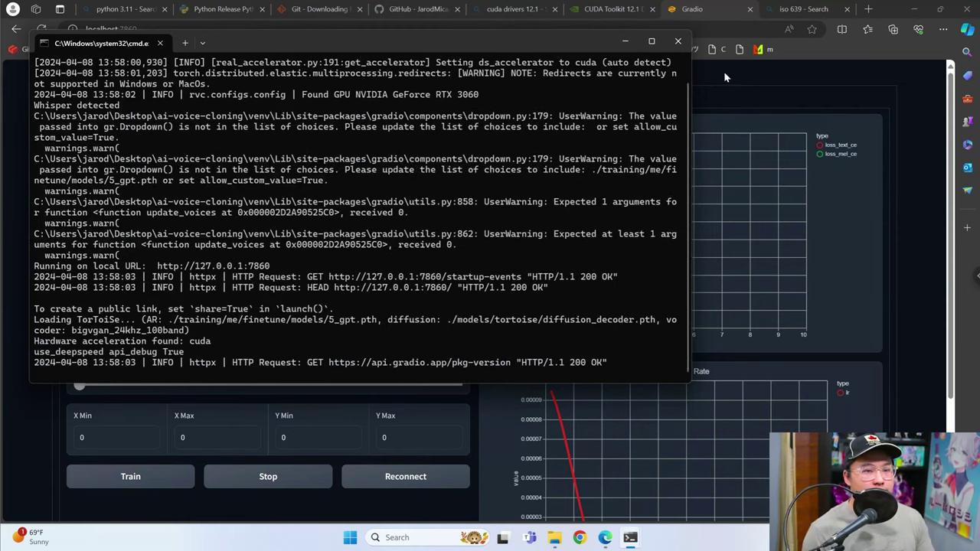
click(723, 71)
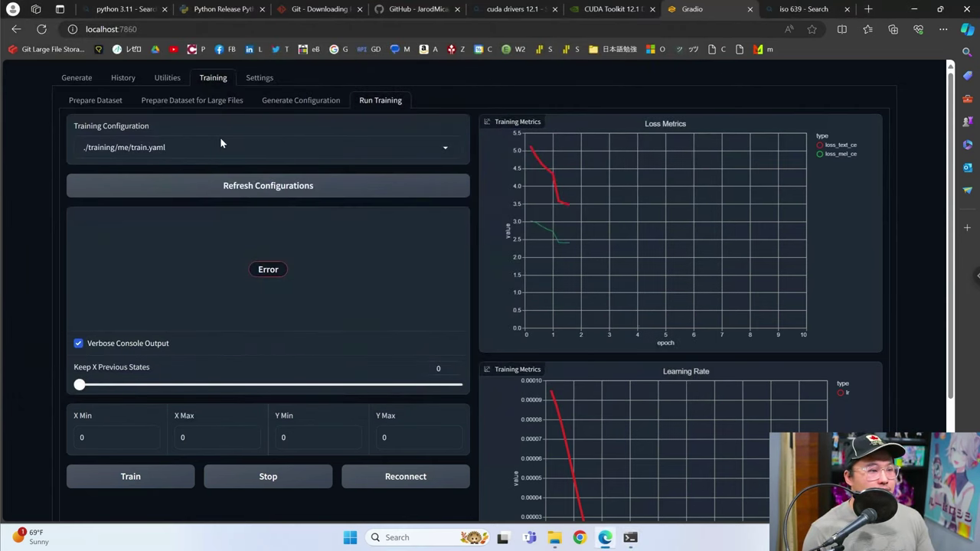
Choose the me dataset in the training configuration again and reuse it to fill in the resume state path.
click(301, 100)
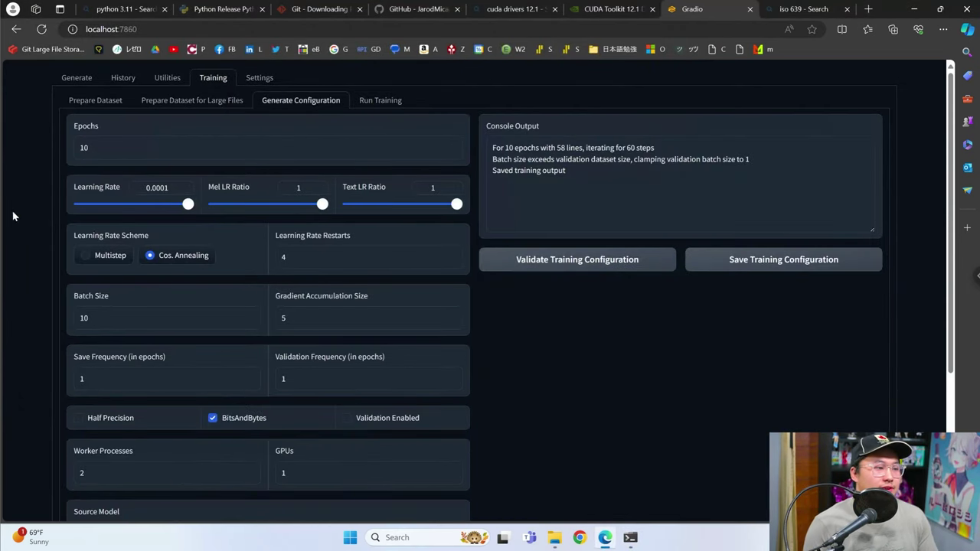
scroll(148, 383, down, 3)
click(240, 429)
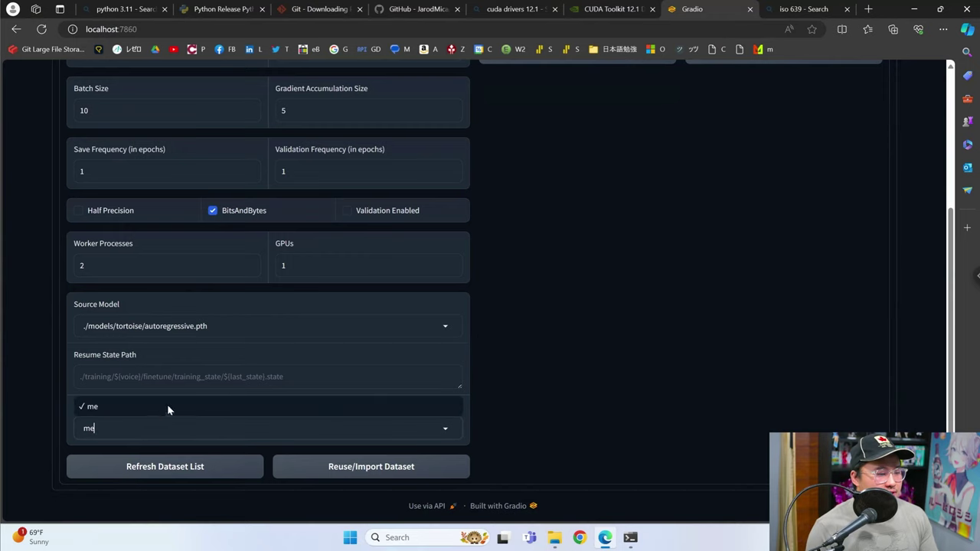
click(168, 408)
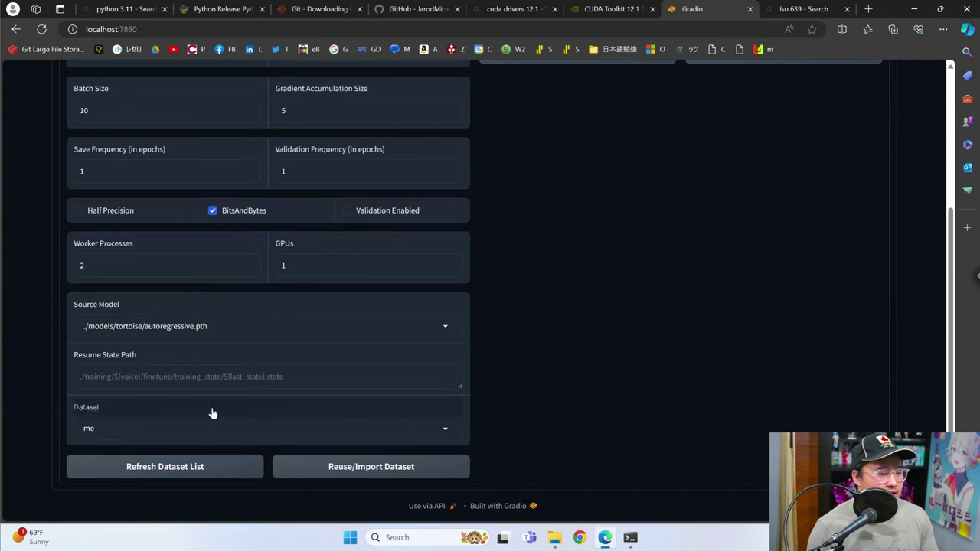
click(369, 471)
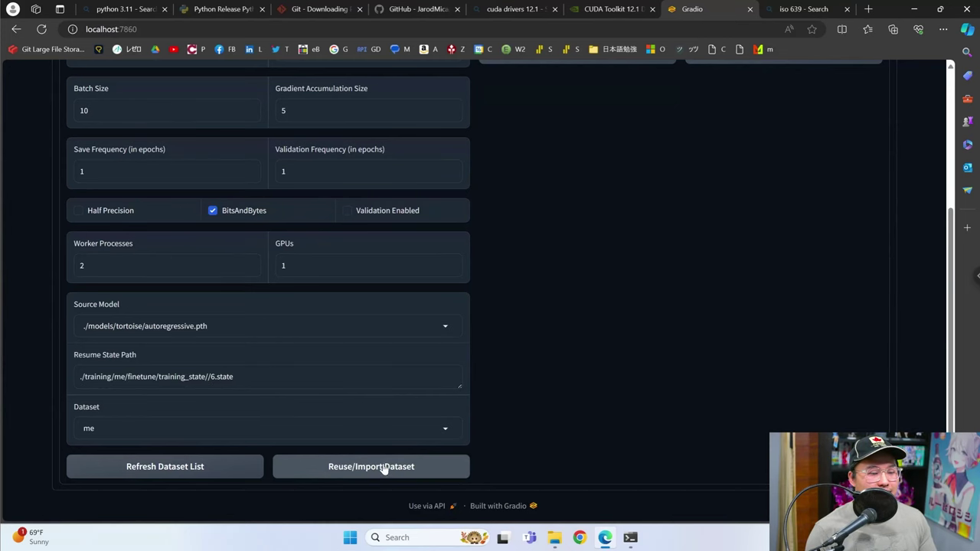
Review the resume state path filled in for the me dataset.
scroll(306, 433, up, 1)
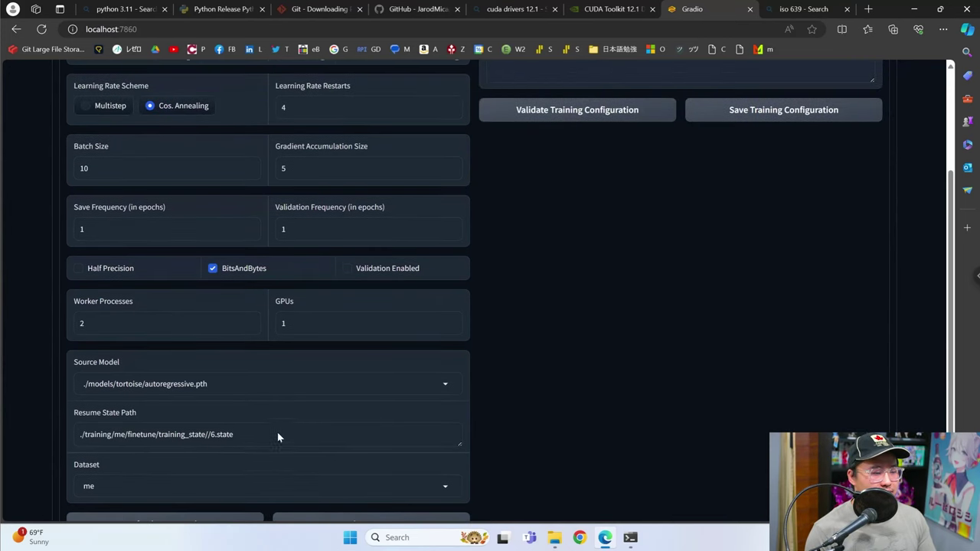
drag(273, 434, 36, 439)
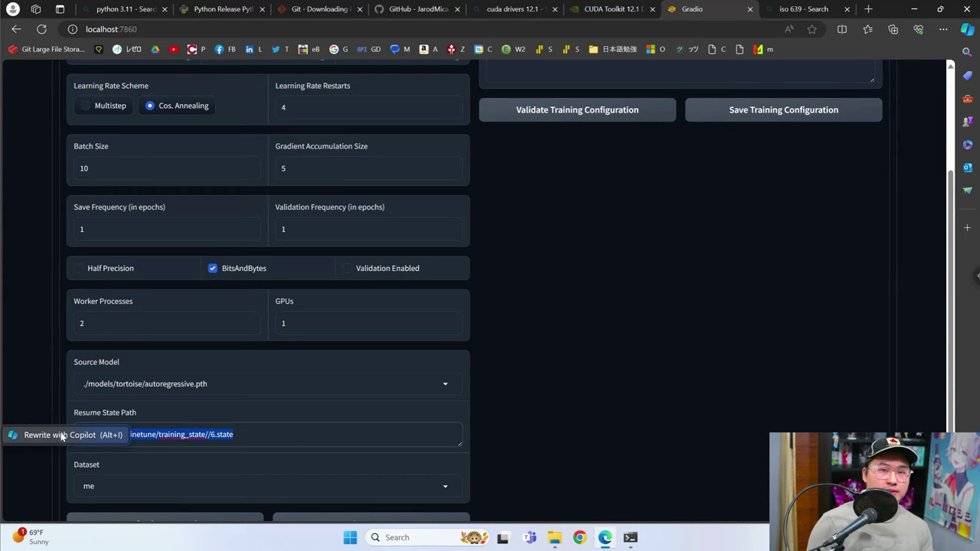
click(248, 434)
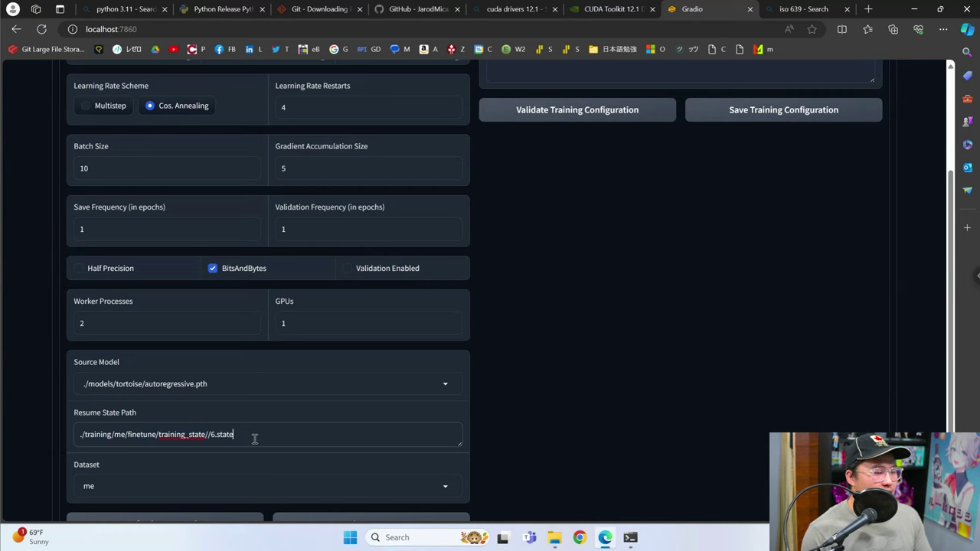
triple_click(173, 434)
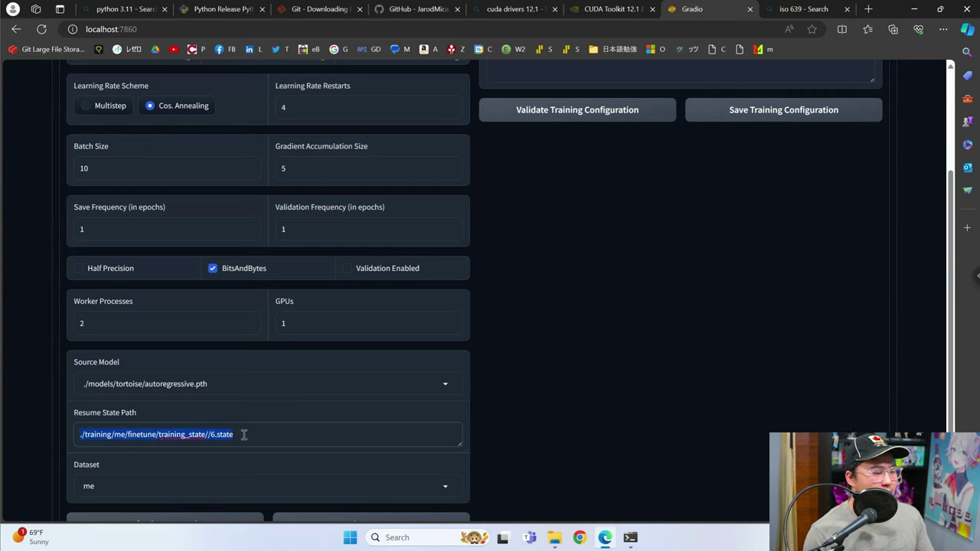
Switch to File Explorer and locate the resume state file 6.state in ai-voice-cloning's training/me/finetune/training_state folder.
drag(249, 434, 78, 435)
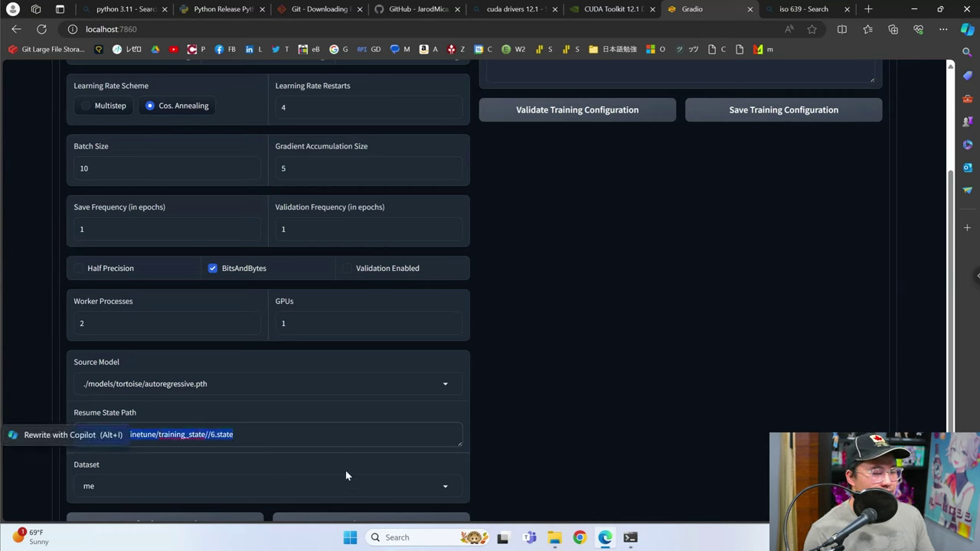
click(554, 536)
scroll(495, 306, up, 2)
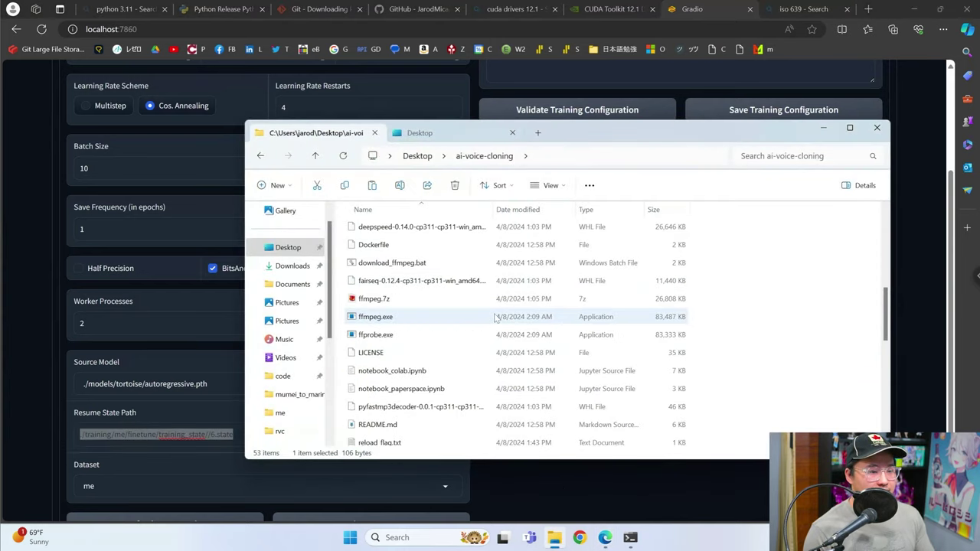
click(495, 316)
scroll(495, 316, down, 4)
double_click(494, 313)
scroll(494, 313, up, 8)
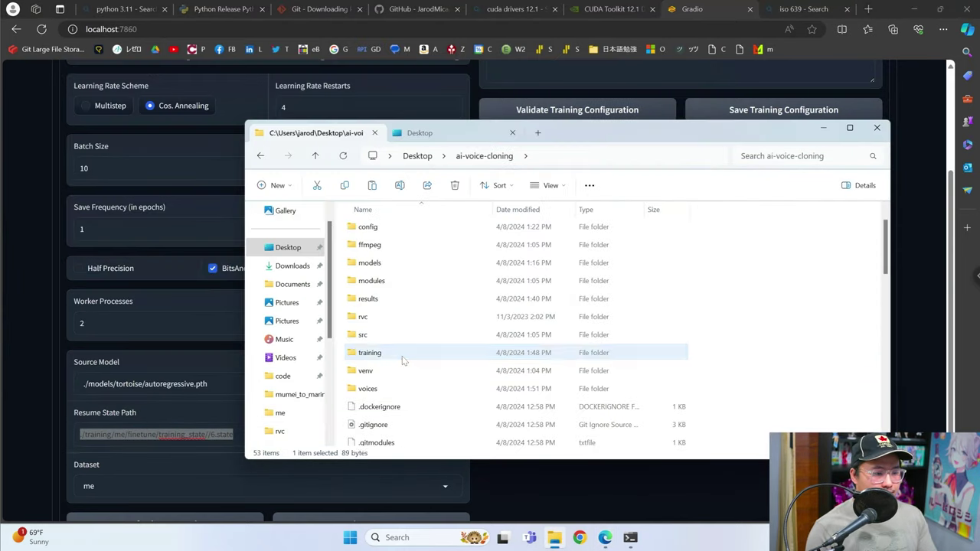
double_click(402, 352)
double_click(406, 229)
double_click(407, 265)
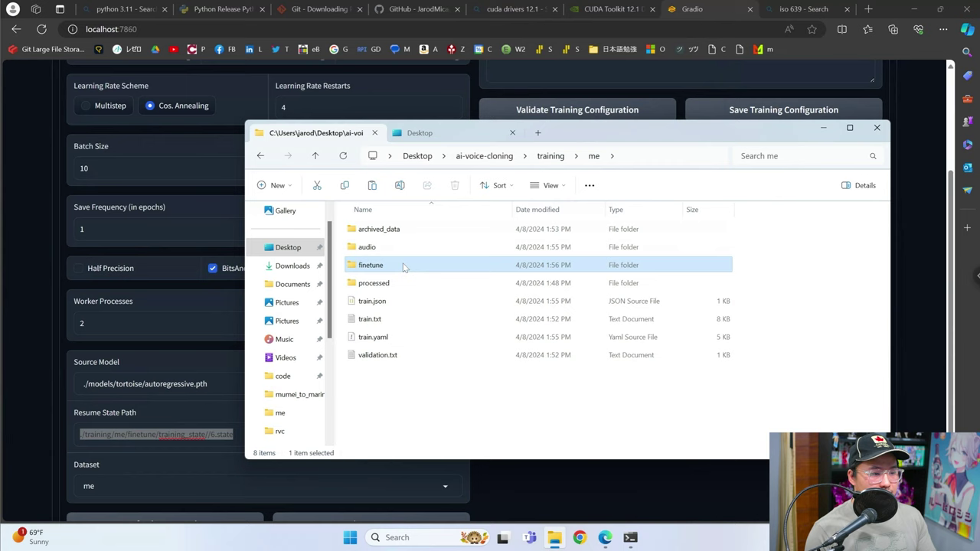
double_click(407, 247)
click(425, 230)
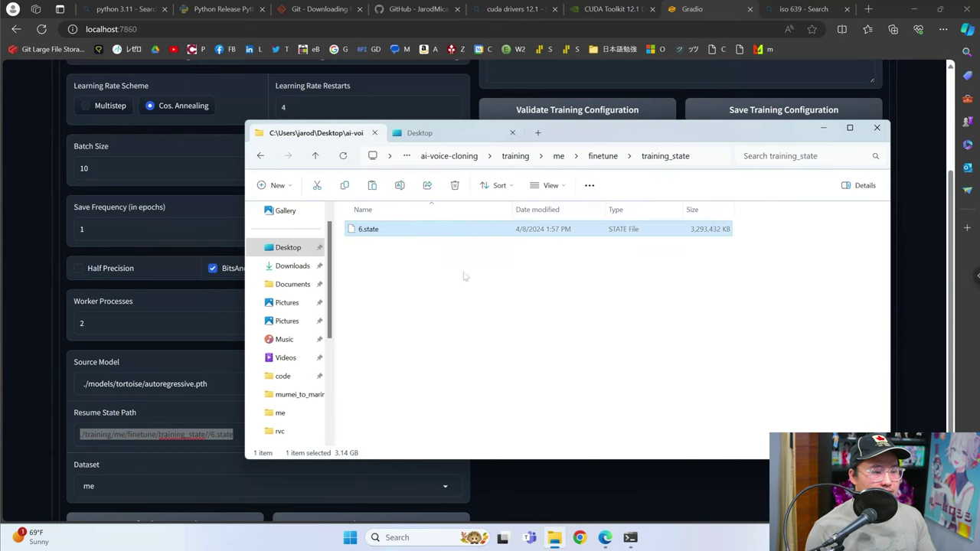
Return to the browser, set the epochs to 100 and save the training configuration.
click(41, 325)
drag(238, 436, 53, 339)
scroll(53, 339, up, 1)
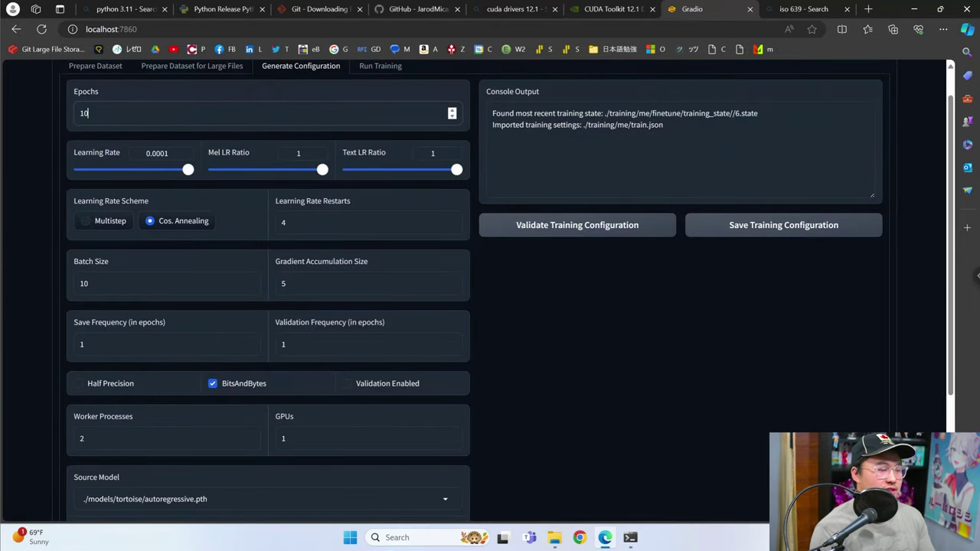
click(773, 234)
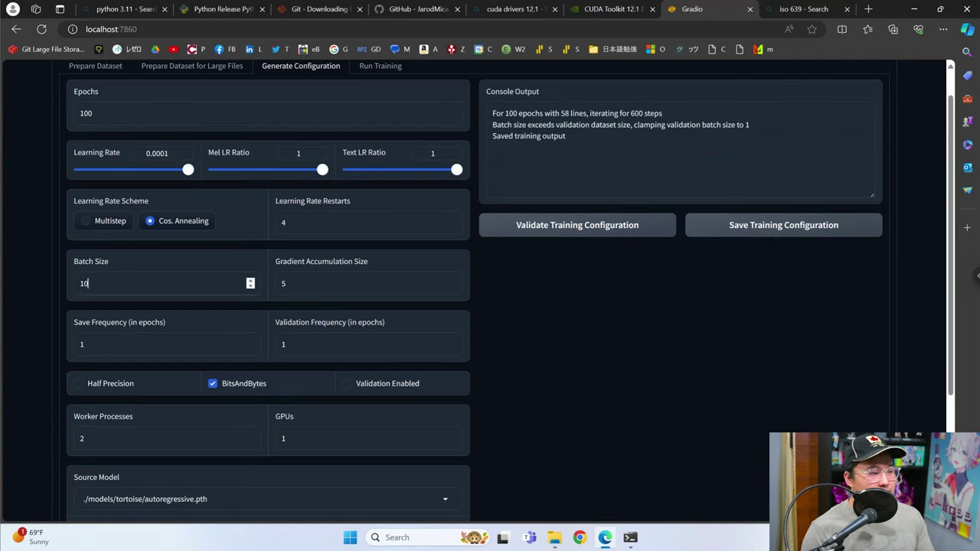
Check the gradient accumulation size and the resume state path in the saved training configuration.
double_click(312, 283)
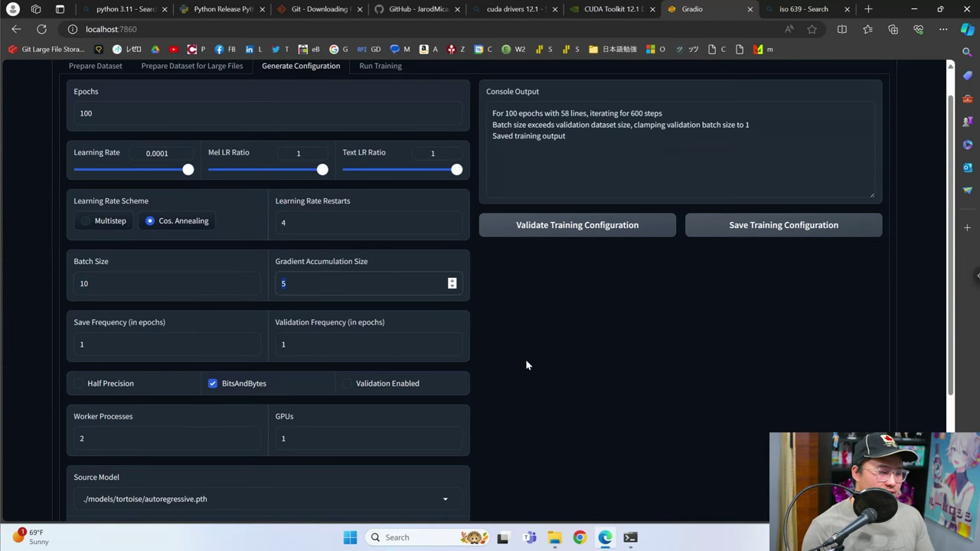
scroll(525, 358, down, 2)
drag(252, 375, 81, 376)
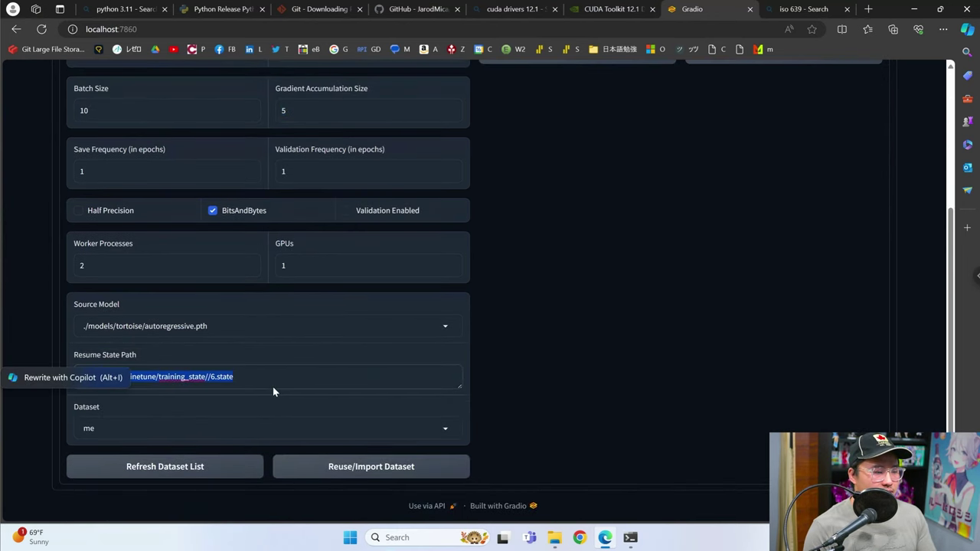
scroll(536, 343, up, 3)
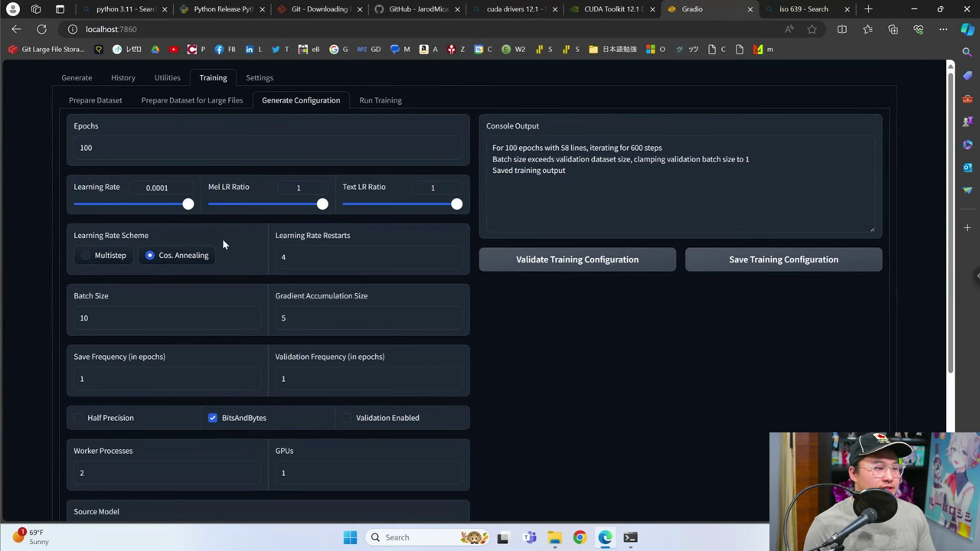
Start training with the ./training/me/train.yaml configuration and bring up the console window to follow the run.
click(391, 107)
click(416, 186)
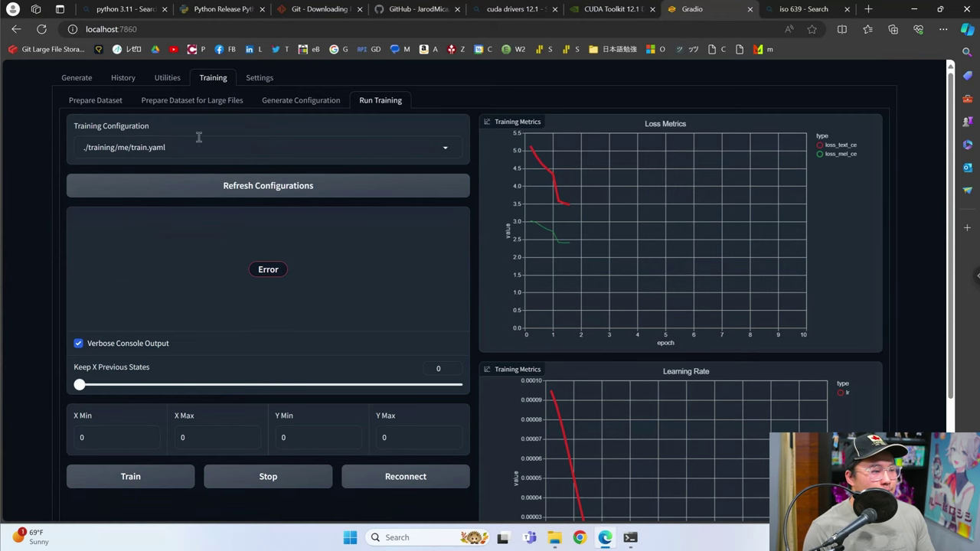
click(124, 476)
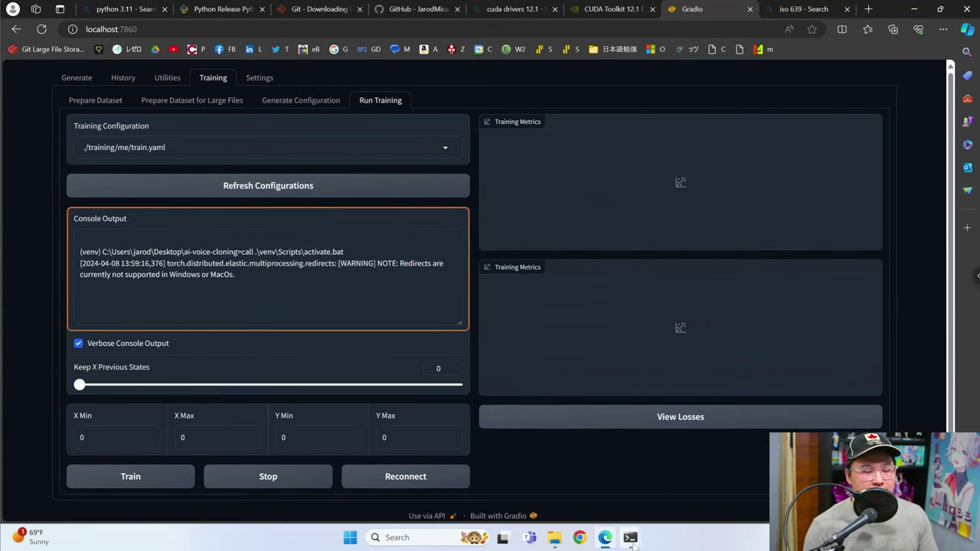
mouse_move(630, 538)
click(700, 490)
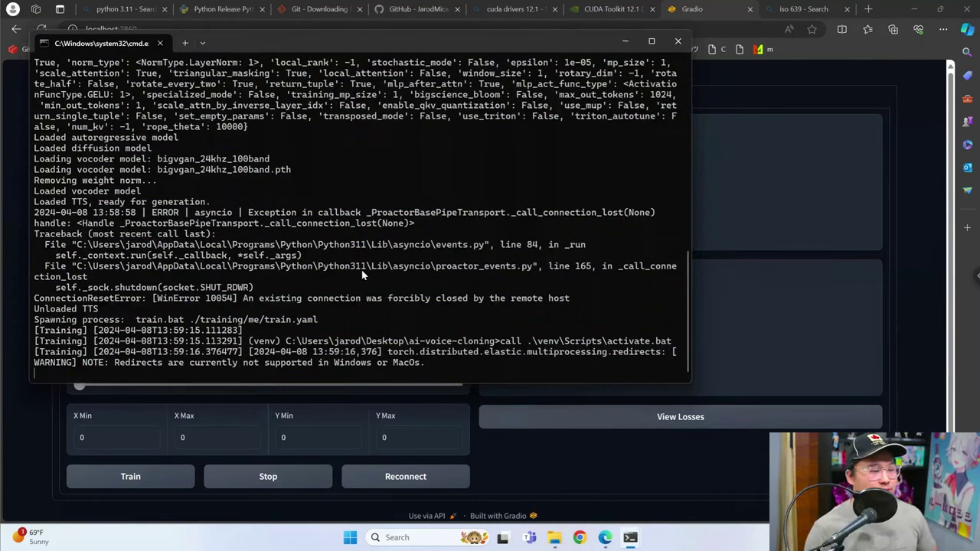